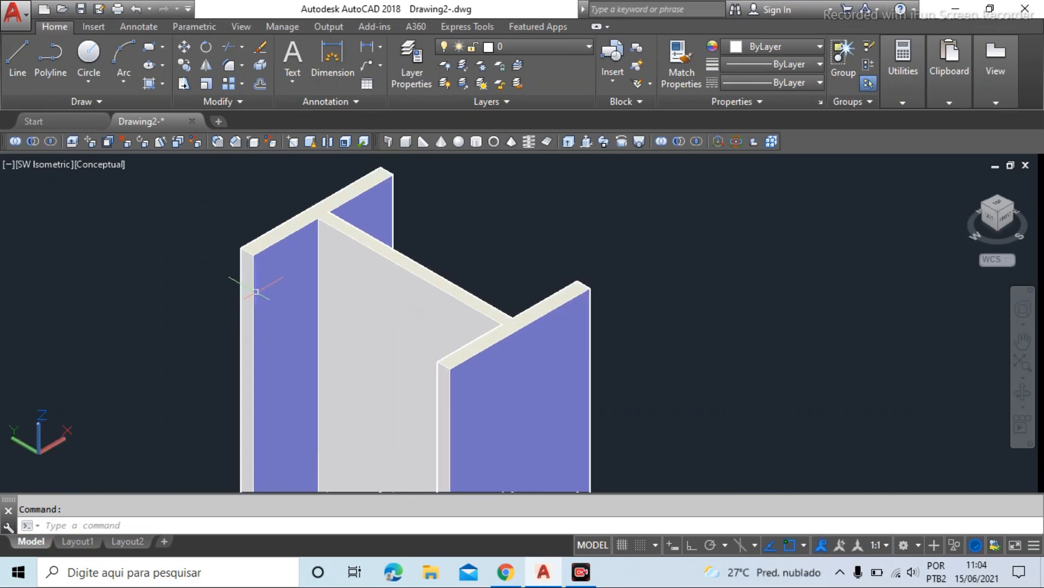
Examine the grid of 3D I-section columns from the overall layout down to the top of the far-left corner column
{"action": "scroll", "coordinate": [252, 279], "scroll_direction": "down", "scroll_amount": 8}
{"action": "scroll", "coordinate": [288, 286], "scroll_direction": "up", "scroll_amount": 3}
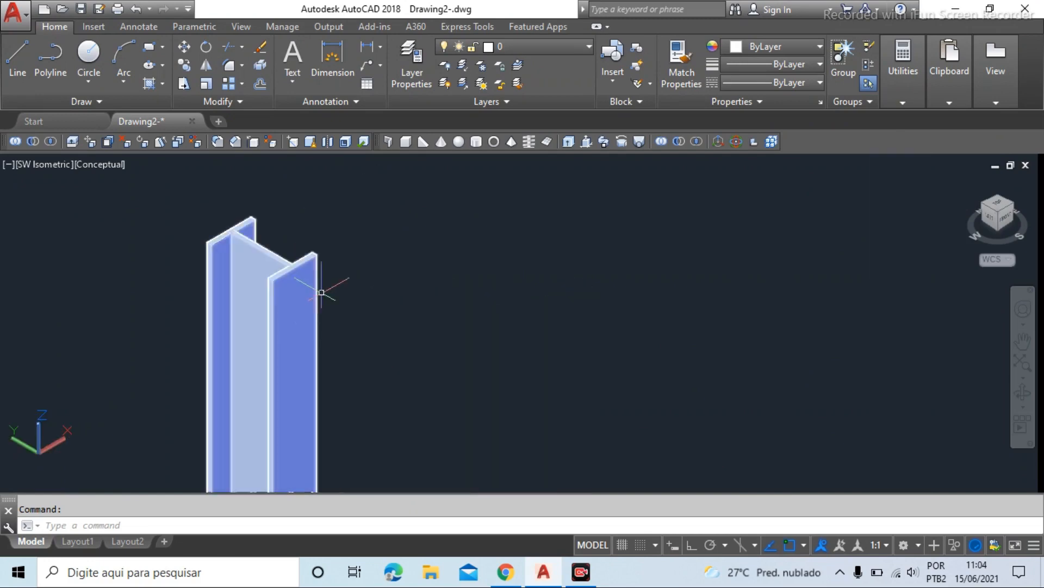
{"action": "scroll", "coordinate": [255, 326], "scroll_direction": "down", "scroll_amount": 4}
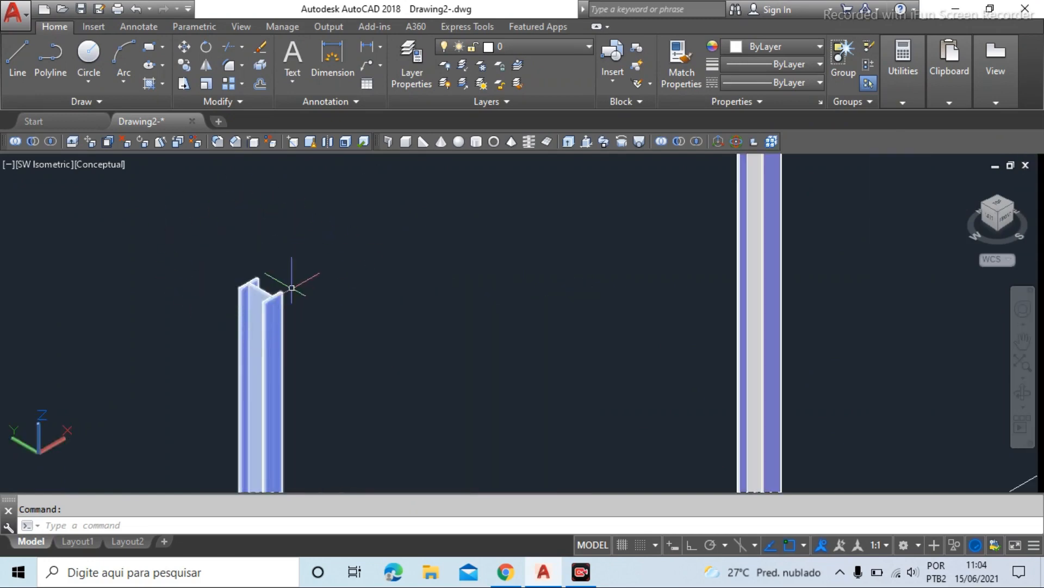
{"action": "scroll", "coordinate": [482, 310], "scroll_direction": "down", "scroll_amount": 4}
{"action": "scroll", "coordinate": [466, 182], "scroll_direction": "up", "scroll_amount": 5}
{"action": "scroll", "coordinate": [363, 222], "scroll_direction": "up", "scroll_amount": 4}
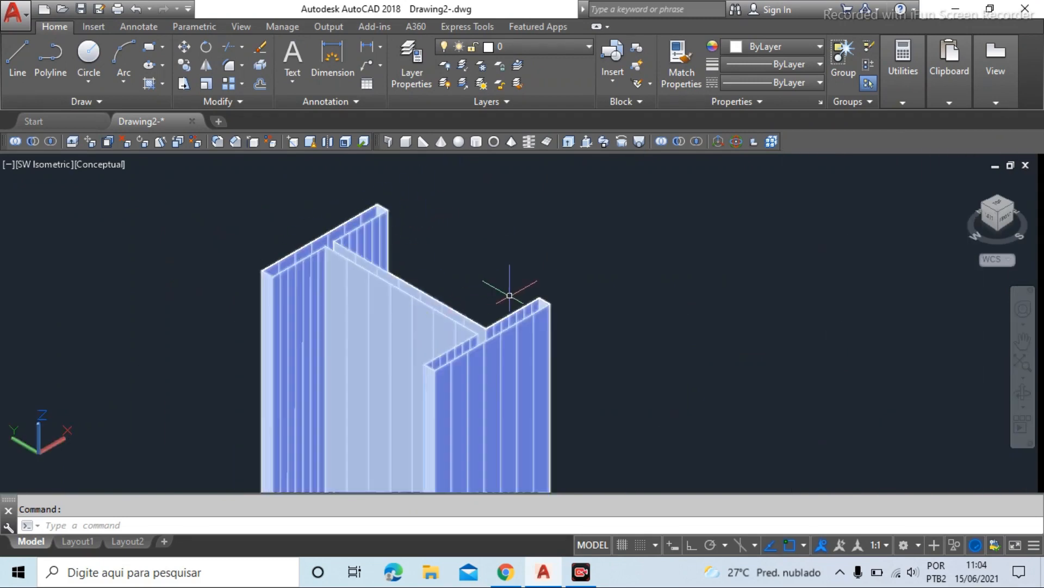
{"action": "scroll", "coordinate": [504, 291], "scroll_direction": "down", "scroll_amount": 6}
{"action": "scroll", "coordinate": [436, 327], "scroll_direction": "up", "scroll_amount": 2}
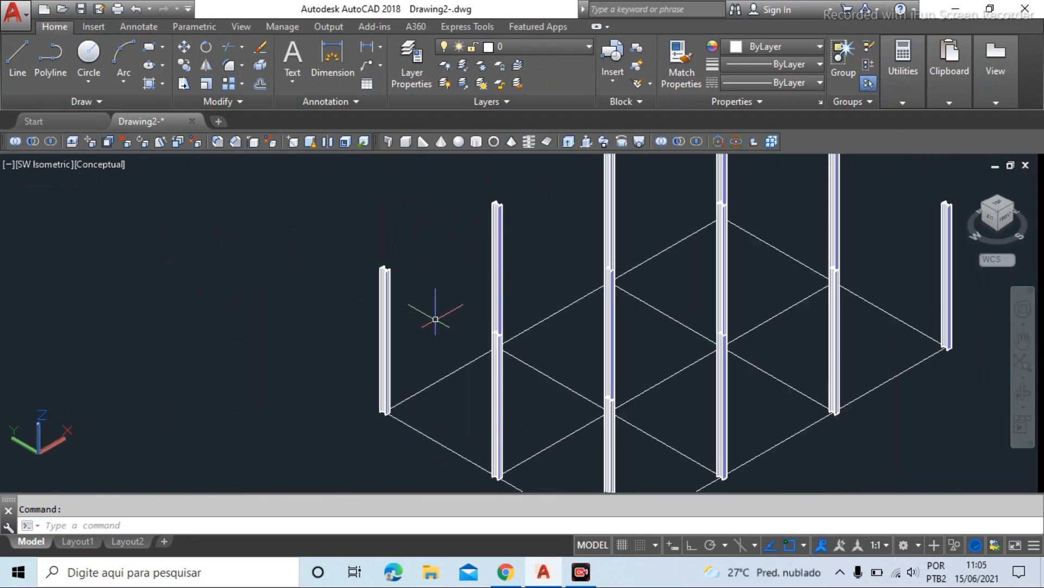
{"action": "scroll", "coordinate": [493, 227], "scroll_direction": "up", "scroll_amount": 6}
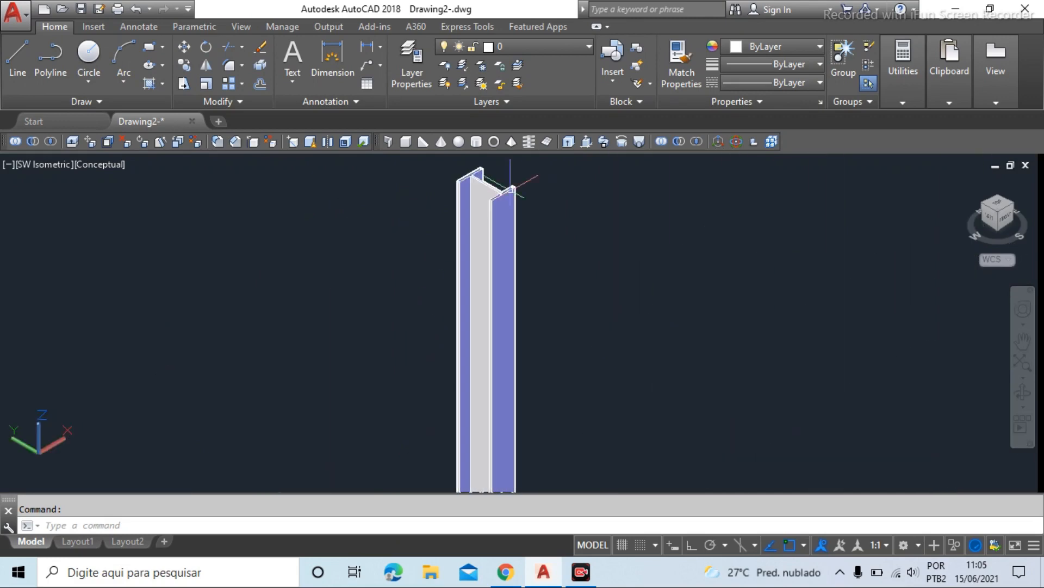
{"action": "scroll", "coordinate": [506, 209], "scroll_direction": "down", "scroll_amount": 5}
{"action": "scroll", "coordinate": [492, 372], "scroll_direction": "up", "scroll_amount": 3}
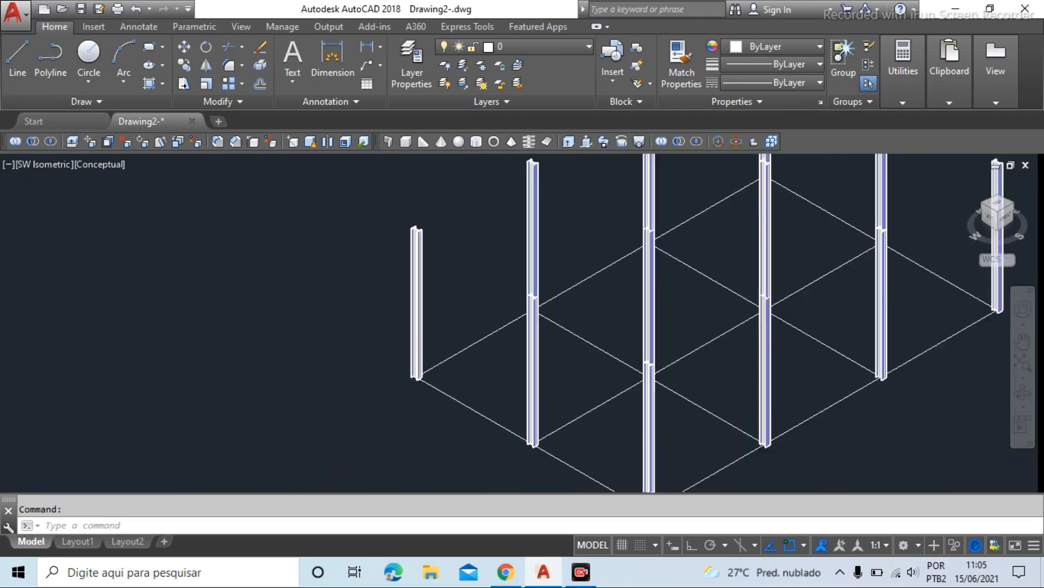
{"action": "scroll", "coordinate": [479, 367], "scroll_direction": "up", "scroll_amount": 1}
{"action": "scroll", "coordinate": [381, 327], "scroll_direction": "down", "scroll_amount": 4}
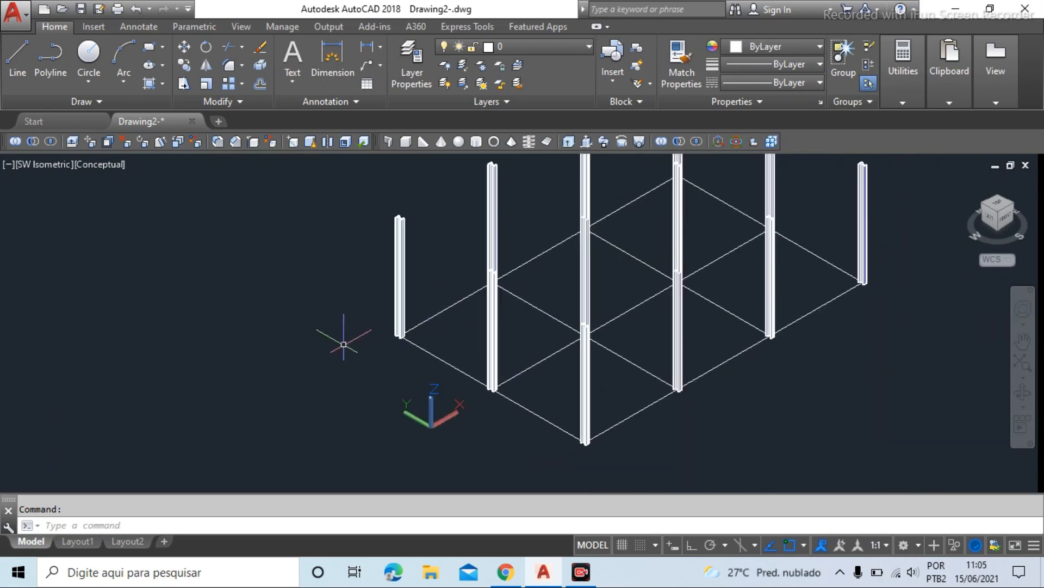
{"action": "scroll", "coordinate": [476, 255], "scroll_direction": "up", "scroll_amount": 2}
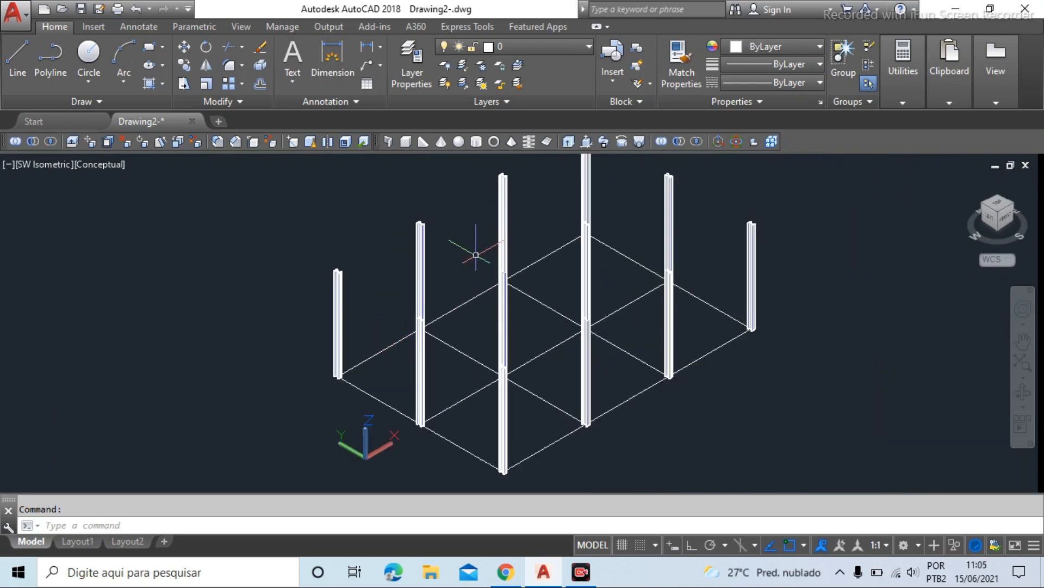
{"action": "scroll", "coordinate": [350, 316], "scroll_direction": "up", "scroll_amount": 2}
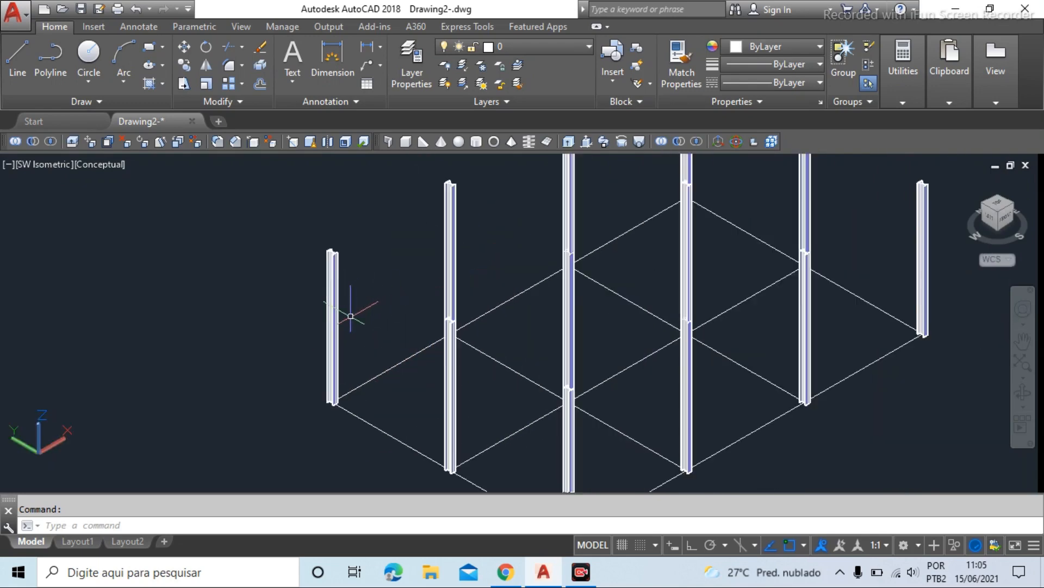
{"action": "scroll", "coordinate": [348, 298], "scroll_direction": "up", "scroll_amount": 4}
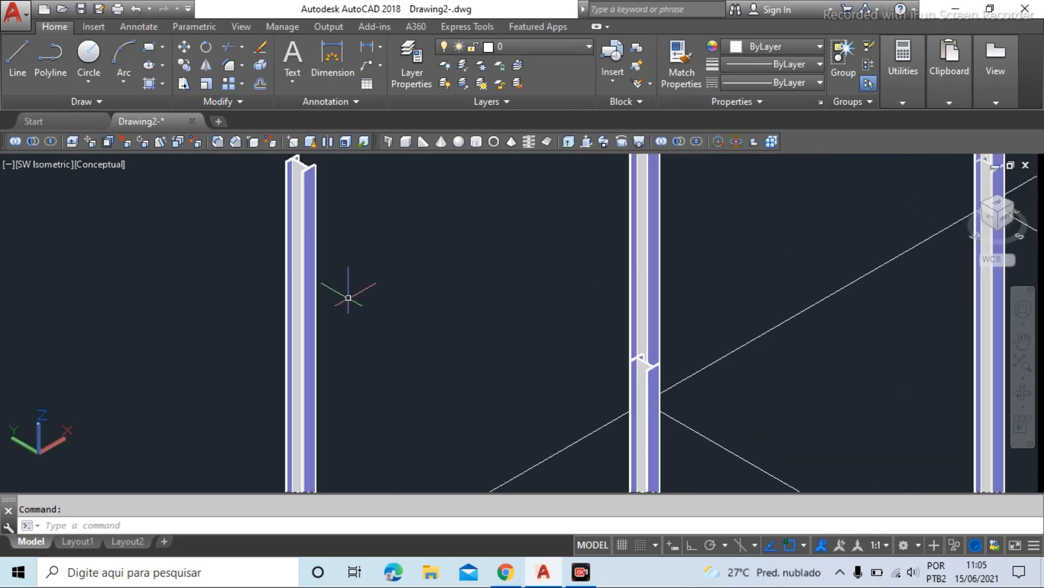
{"action": "scroll", "coordinate": [305, 223], "scroll_direction": "up", "scroll_amount": 2}
{"action": "scroll", "coordinate": [355, 292], "scroll_direction": "down", "scroll_amount": 4}
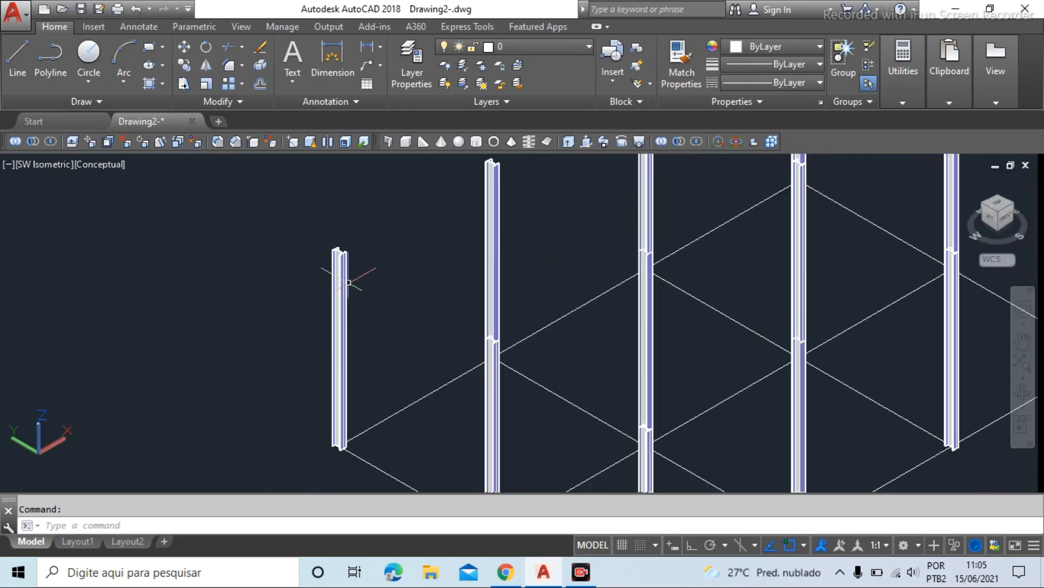
Isolate the far-left corner I-section column so that every other object in the model is hidden
{"action": "scroll", "coordinate": [343, 280], "scroll_direction": "up", "scroll_amount": 3}
{"action": "scroll", "coordinate": [324, 185], "scroll_direction": "up", "scroll_amount": 3}
{"action": "scroll", "coordinate": [340, 209], "scroll_direction": "up", "scroll_amount": 1}
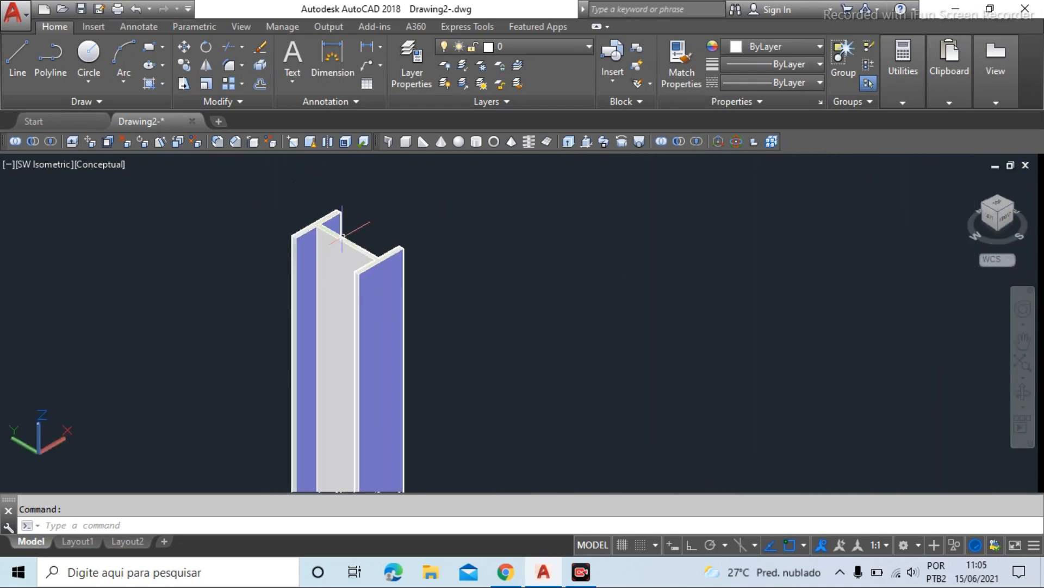
{"action": "scroll", "coordinate": [370, 256], "scroll_direction": "down", "scroll_amount": 1}
{"action": "left_click", "coordinate": [366, 300]}
{"action": "right_click", "coordinate": [368, 305]}
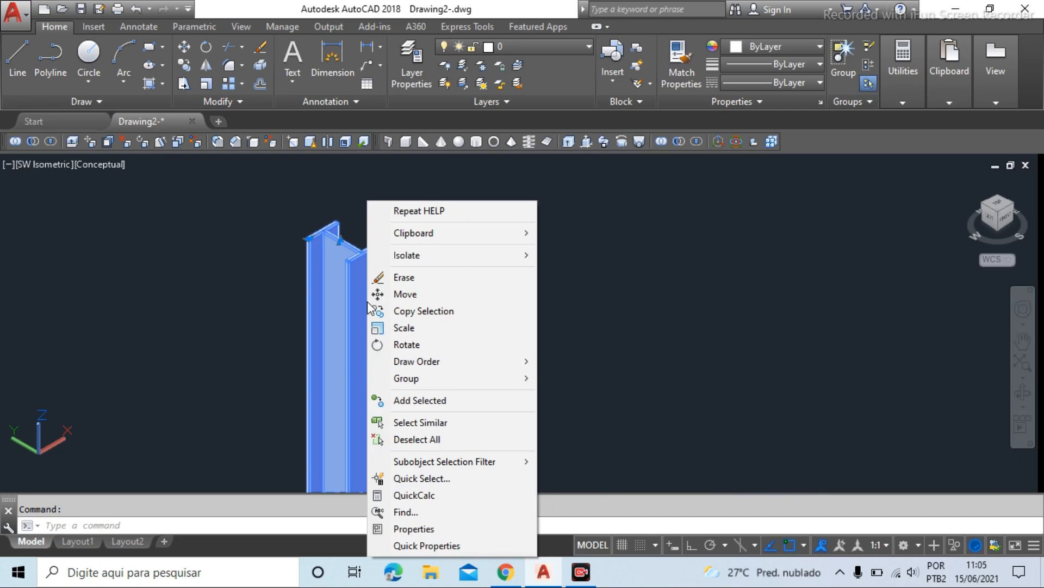
{"action": "mouse_move", "coordinate": [398, 256]}
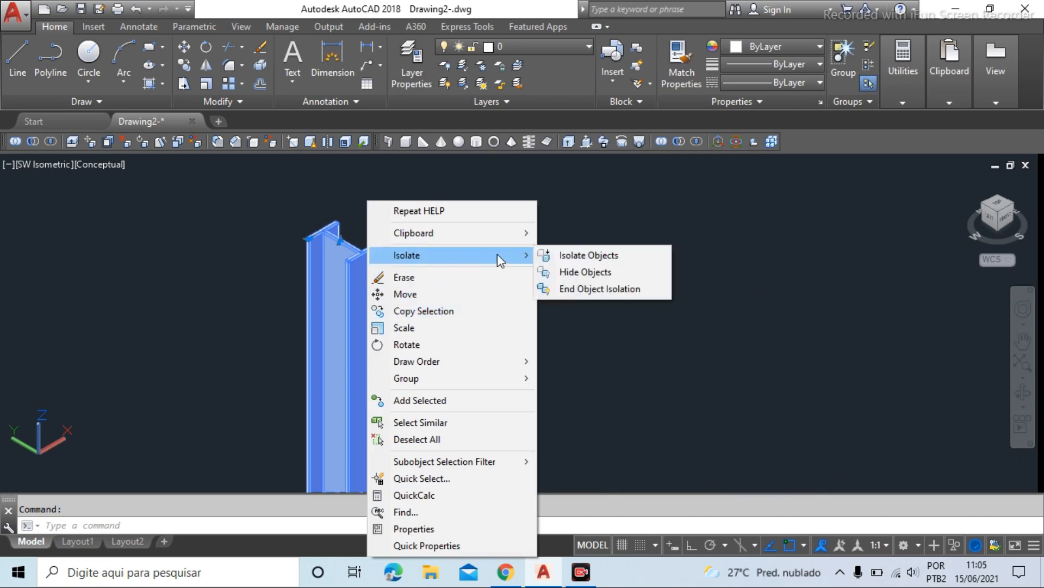
{"action": "left_click", "coordinate": [603, 255]}
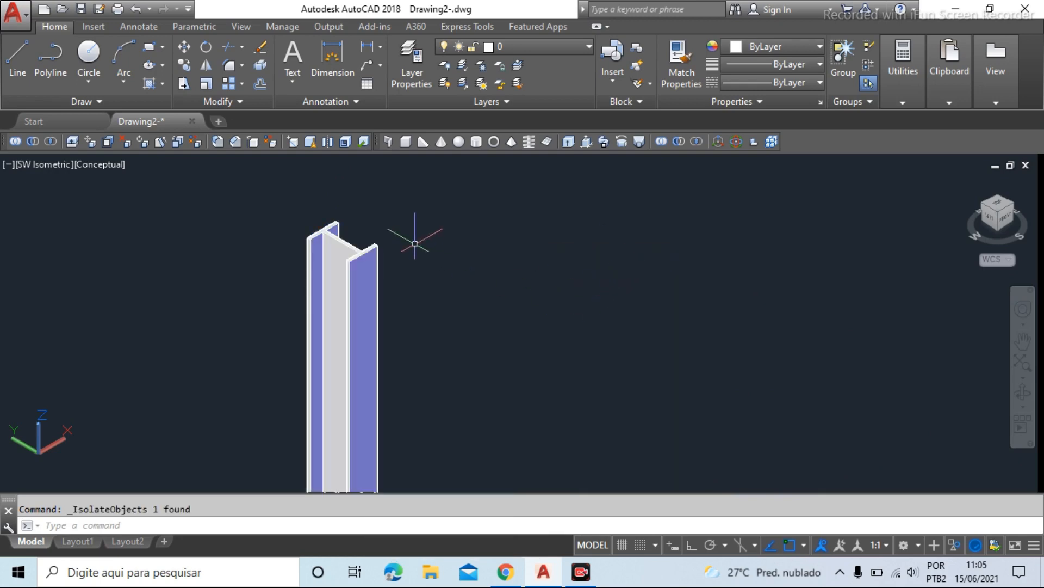
Inspect the isolated corner column along its full height and end the object isolation
{"action": "scroll", "coordinate": [400, 243], "scroll_direction": "down", "scroll_amount": 3}
{"action": "scroll", "coordinate": [401, 243], "scroll_direction": "down", "scroll_amount": 3}
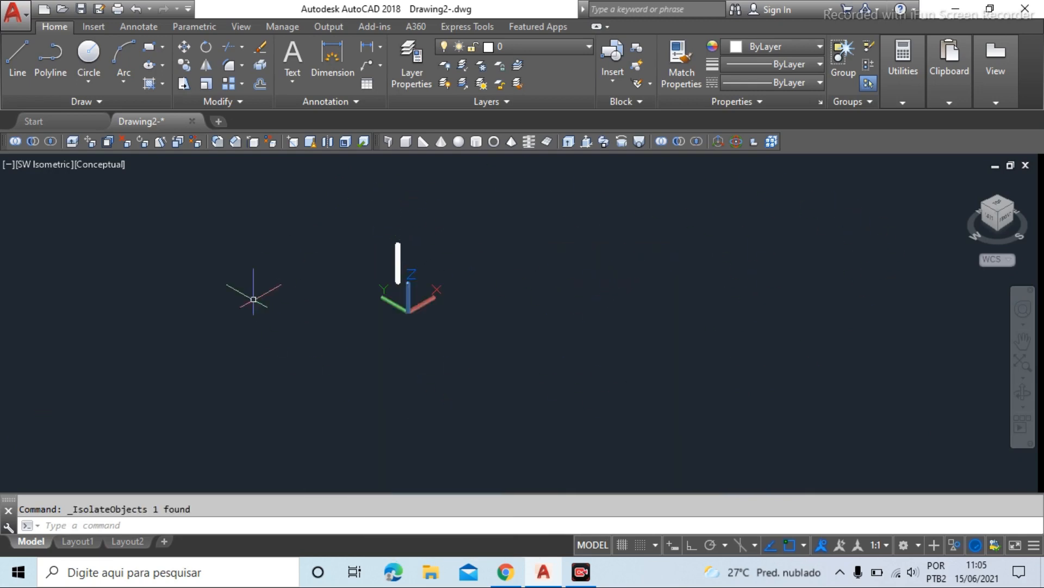
{"action": "scroll", "coordinate": [403, 238], "scroll_direction": "up", "scroll_amount": 5}
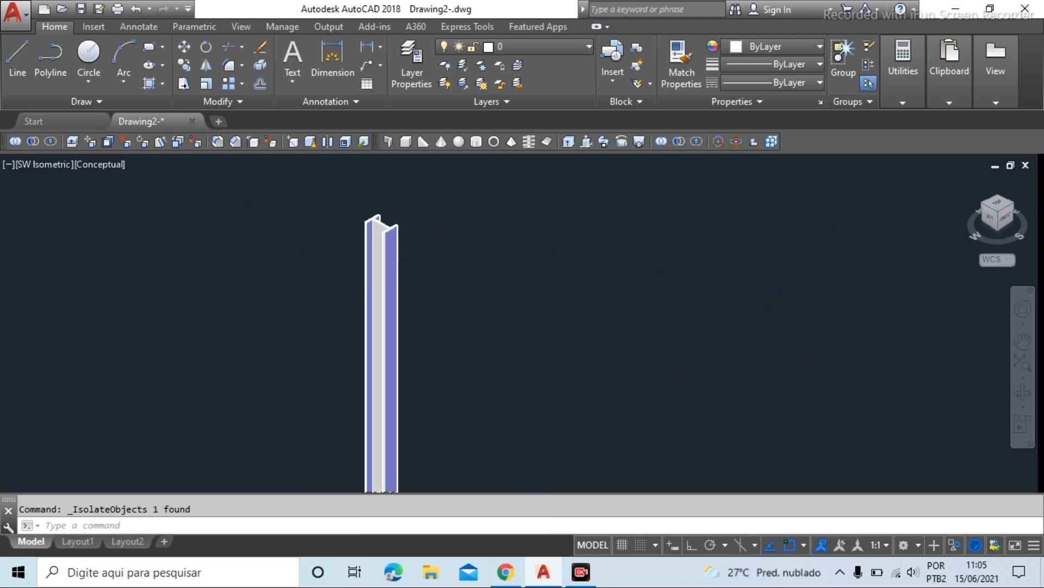
{"action": "scroll", "coordinate": [391, 291], "scroll_direction": "down", "scroll_amount": 4}
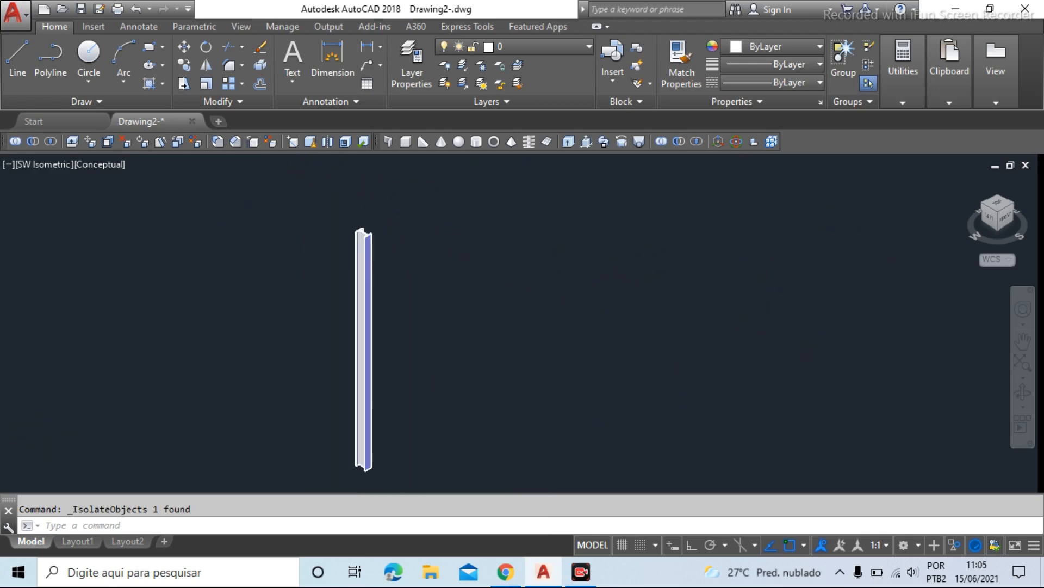
{"action": "scroll", "coordinate": [391, 292], "scroll_direction": "up", "scroll_amount": 3}
{"action": "left_click", "coordinate": [369, 243]}
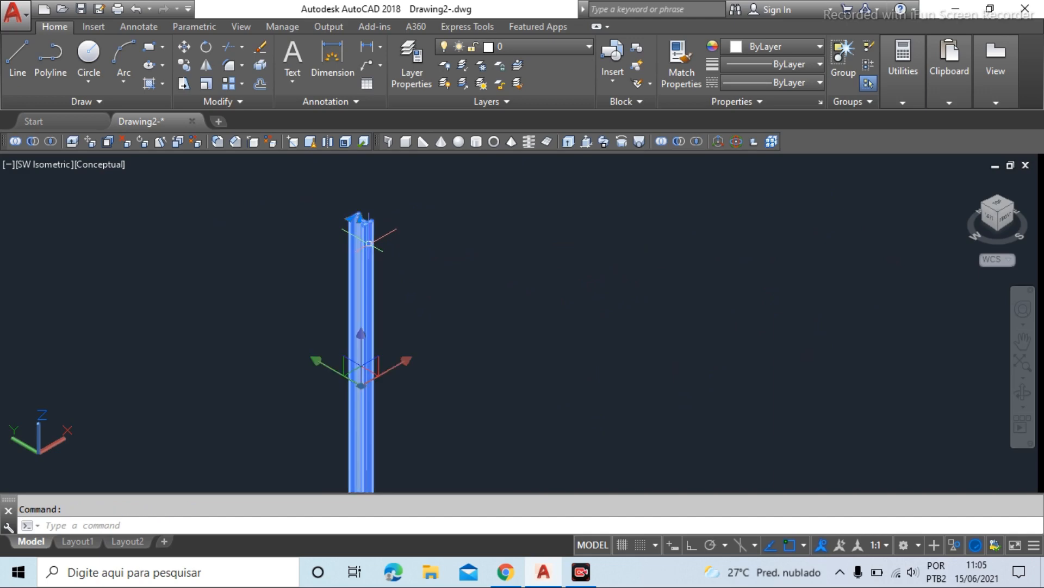
{"action": "right_click", "coordinate": [369, 244]}
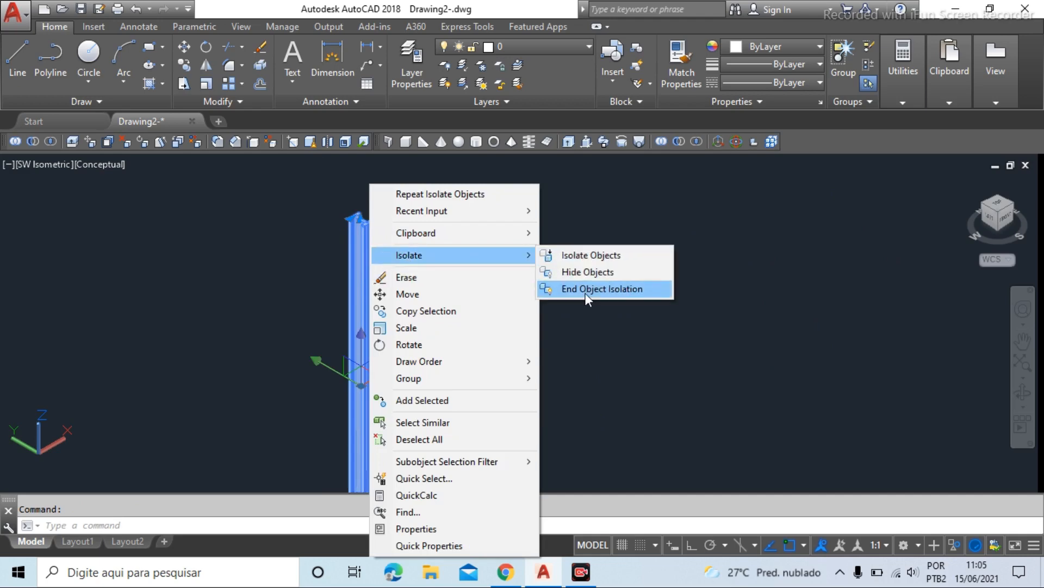
{"action": "left_click", "coordinate": [607, 292]}
Hide only the far-left corner column using Hide Objects
{"action": "scroll", "coordinate": [323, 240], "scroll_direction": "down", "scroll_amount": 3}
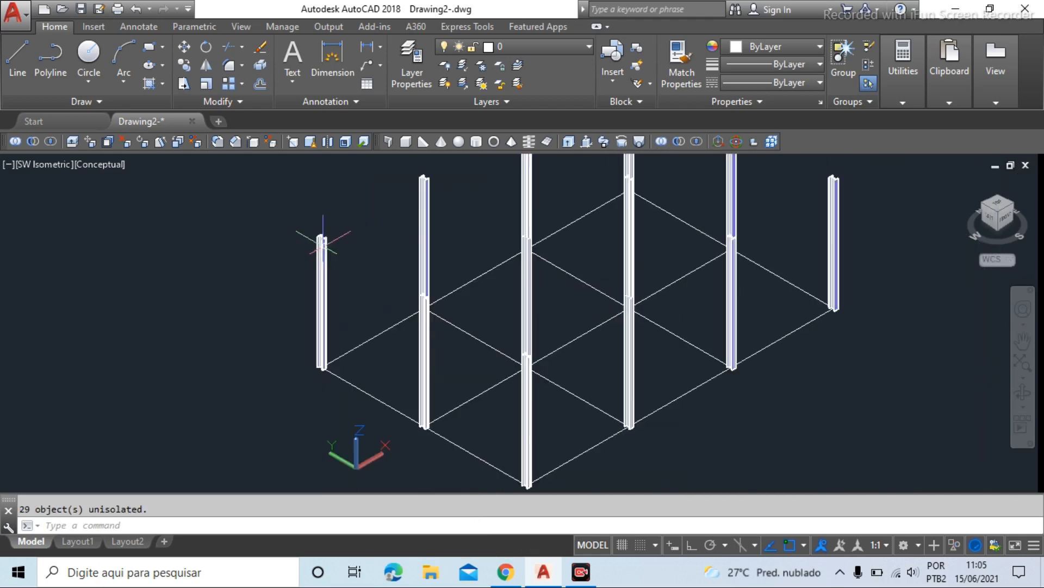
{"action": "scroll", "coordinate": [397, 308], "scroll_direction": "down", "scroll_amount": 2}
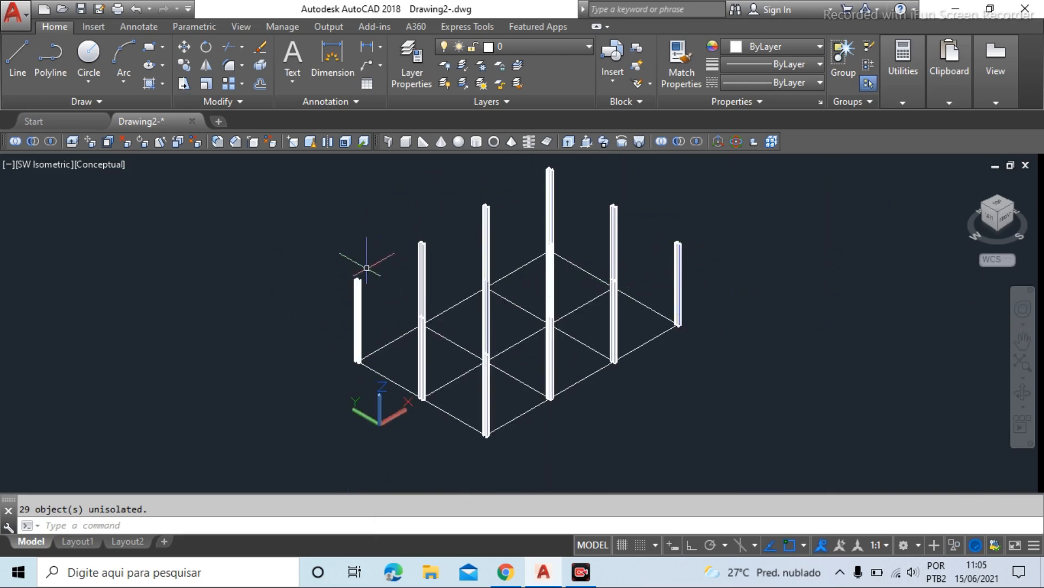
{"action": "scroll", "coordinate": [378, 233], "scroll_direction": "up", "scroll_amount": 2}
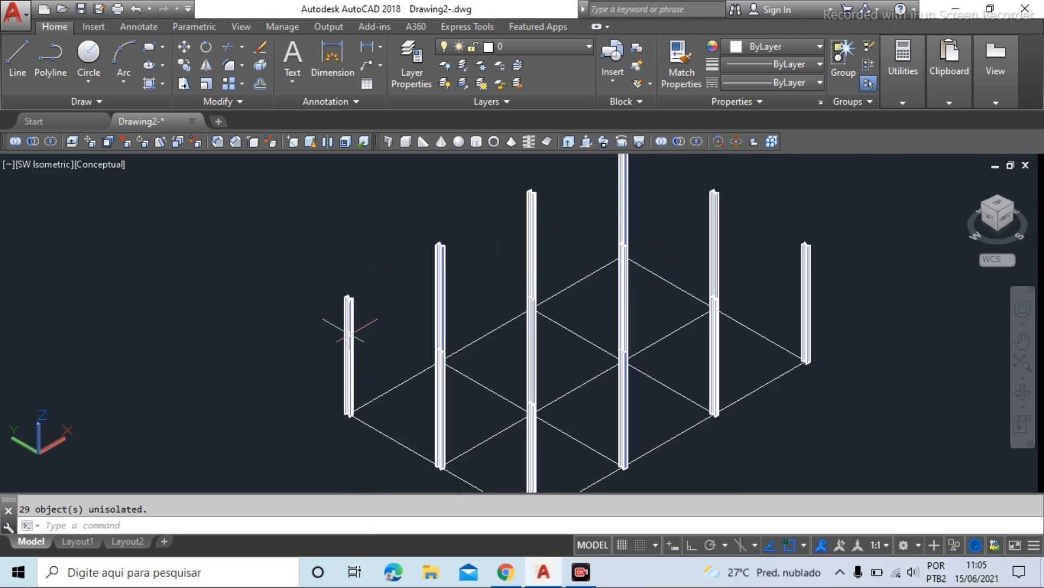
{"action": "scroll", "coordinate": [351, 331], "scroll_direction": "up", "scroll_amount": 5}
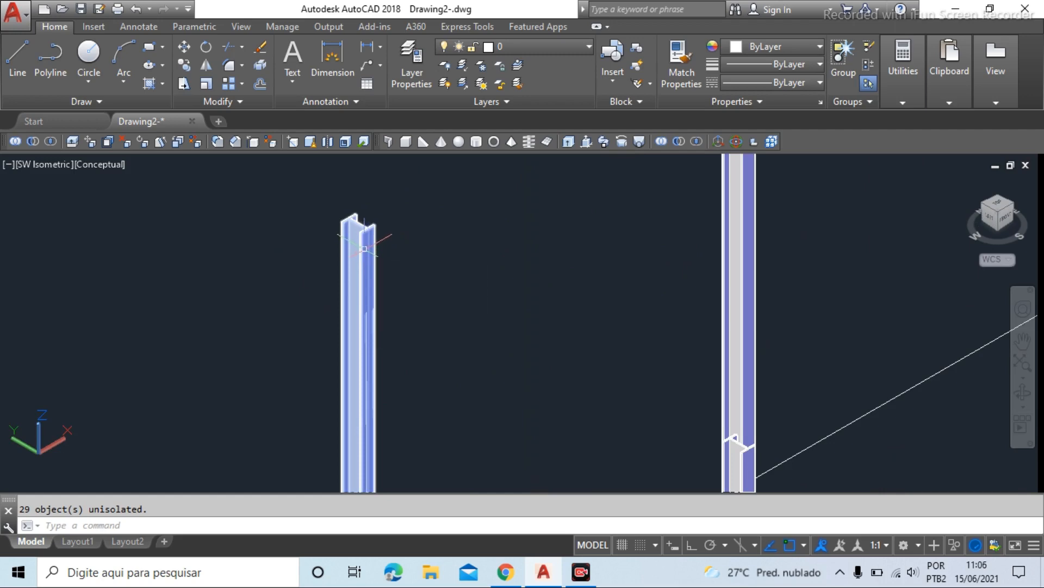
{"action": "left_click", "coordinate": [361, 249]}
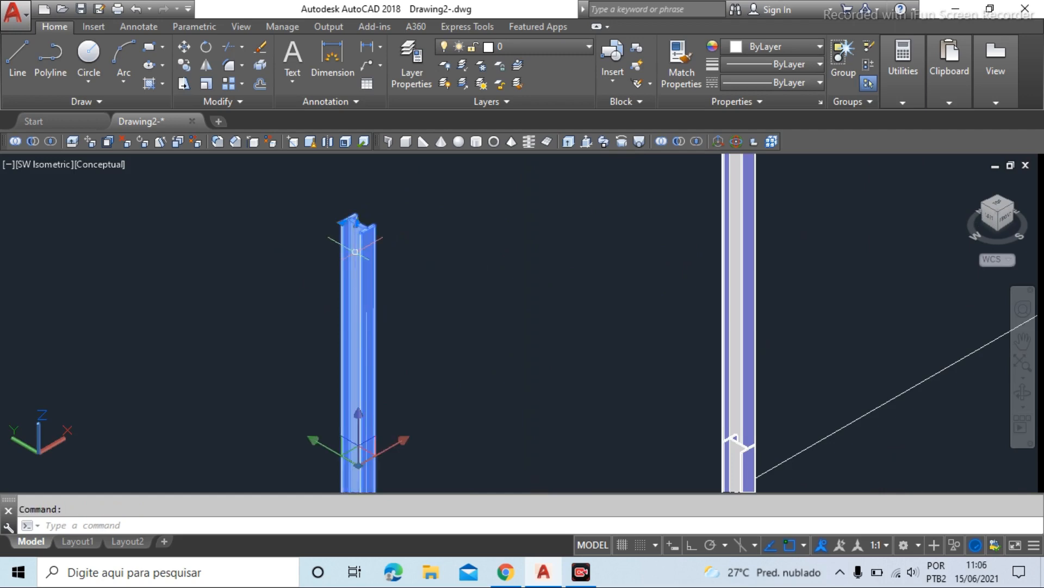
{"action": "right_click", "coordinate": [356, 253]}
{"action": "mouse_move", "coordinate": [394, 261]}
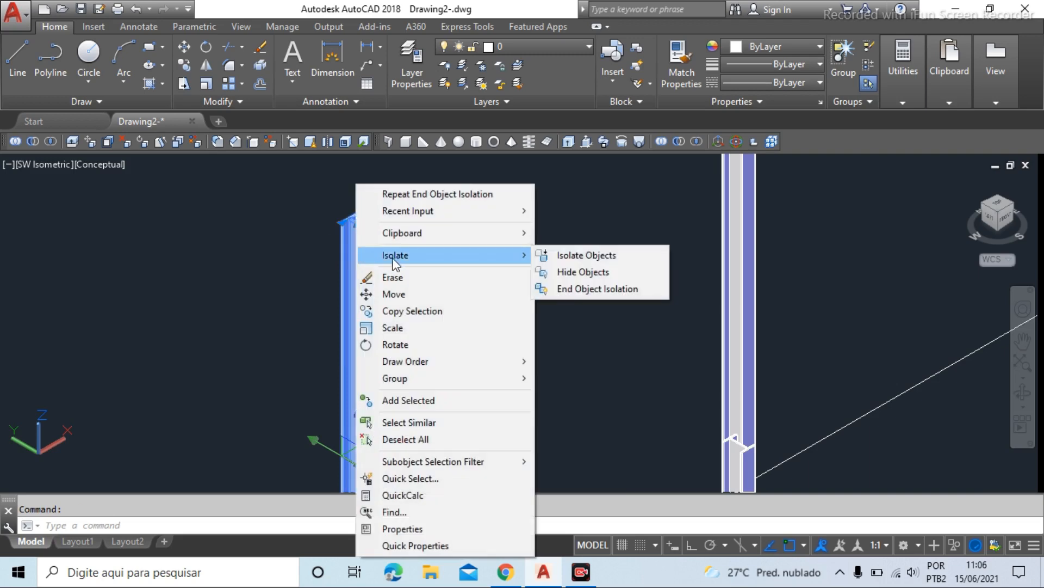
{"action": "left_click", "coordinate": [556, 274]}
Examine the column grid and the base lines around the corner of the hidden column
{"action": "scroll", "coordinate": [412, 228], "scroll_direction": "down", "scroll_amount": 2}
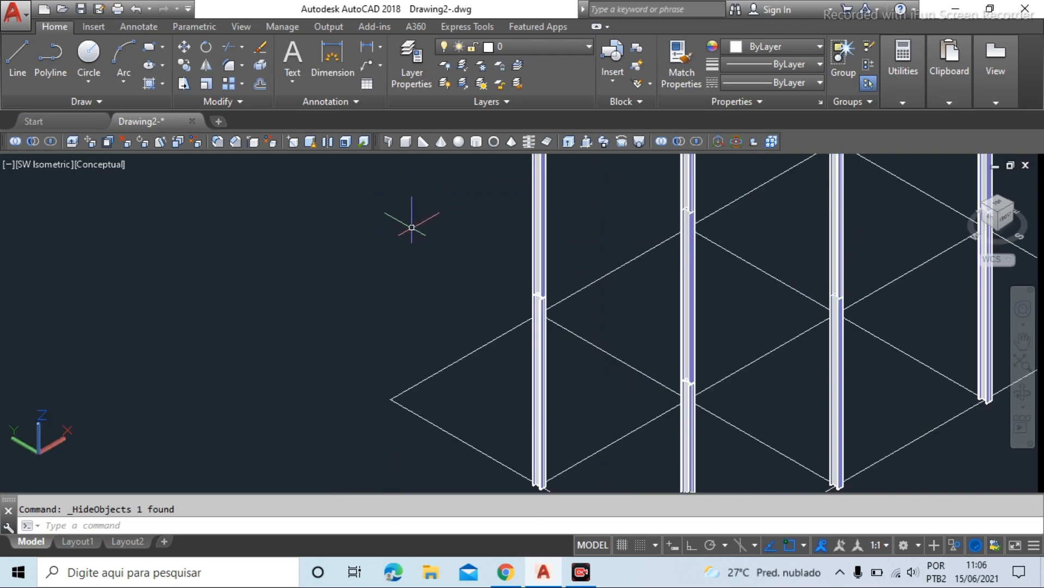
{"action": "scroll", "coordinate": [466, 291], "scroll_direction": "down", "scroll_amount": 3}
{"action": "scroll", "coordinate": [402, 305], "scroll_direction": "up", "scroll_amount": 2}
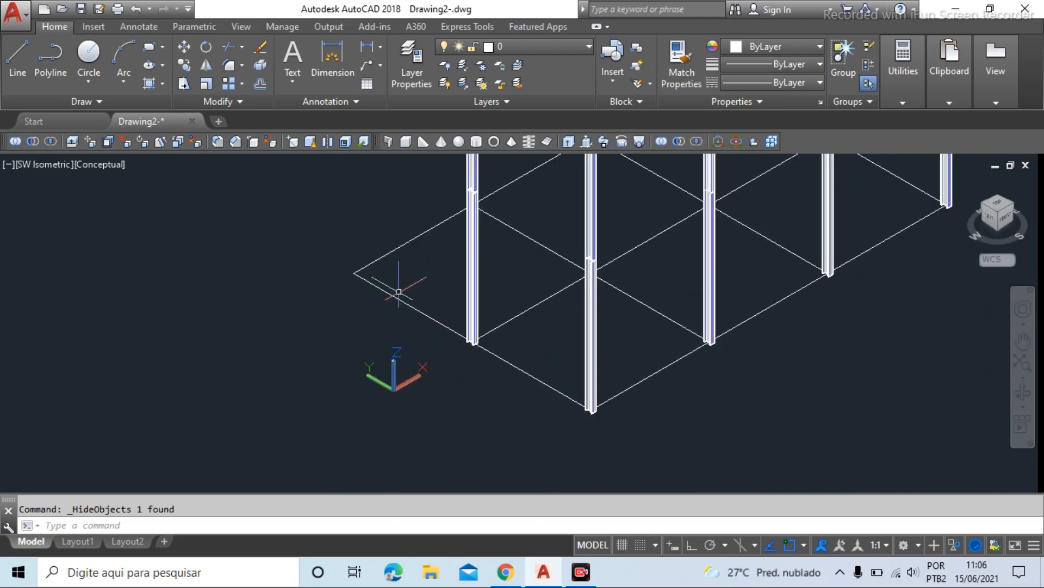
{"action": "scroll", "coordinate": [399, 292], "scroll_direction": "up", "scroll_amount": 2}
{"action": "scroll", "coordinate": [369, 231], "scroll_direction": "up", "scroll_amount": 2}
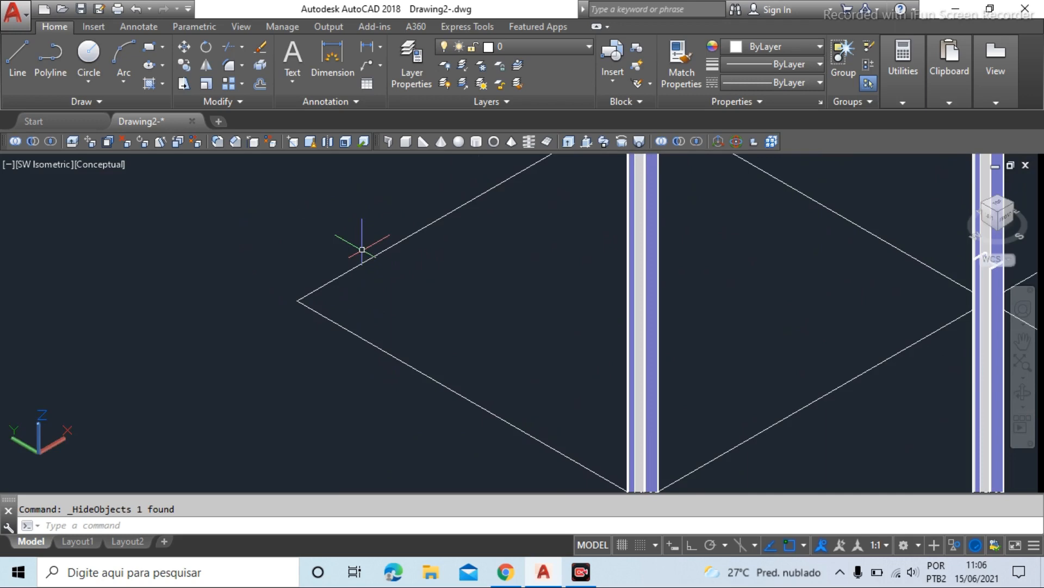
{"action": "scroll", "coordinate": [285, 322], "scroll_direction": "down", "scroll_amount": 5}
{"action": "scroll", "coordinate": [338, 296], "scroll_direction": "up", "scroll_amount": 3}
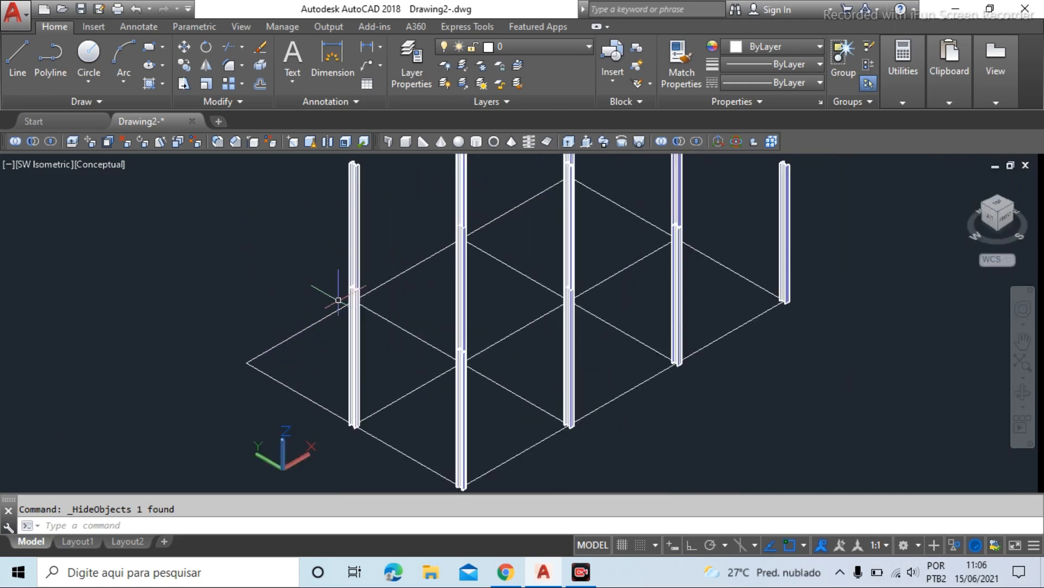
{"action": "scroll", "coordinate": [362, 260], "scroll_direction": "up", "scroll_amount": 1}
{"action": "scroll", "coordinate": [359, 272], "scroll_direction": "down", "scroll_amount": 4}
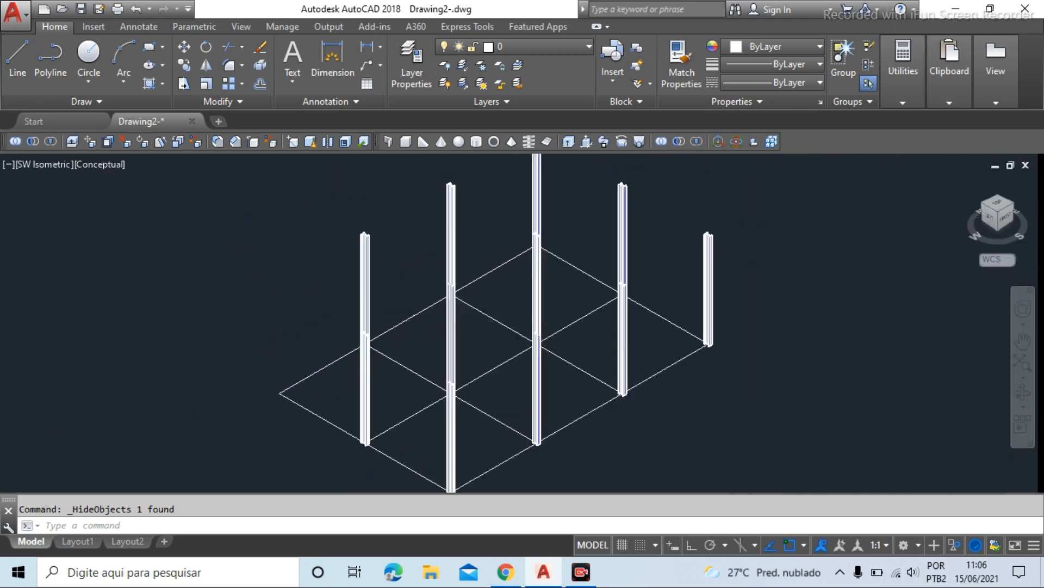
{"action": "scroll", "coordinate": [324, 343], "scroll_direction": "up", "scroll_amount": 1}
{"action": "scroll", "coordinate": [331, 438], "scroll_direction": "down", "scroll_amount": 2}
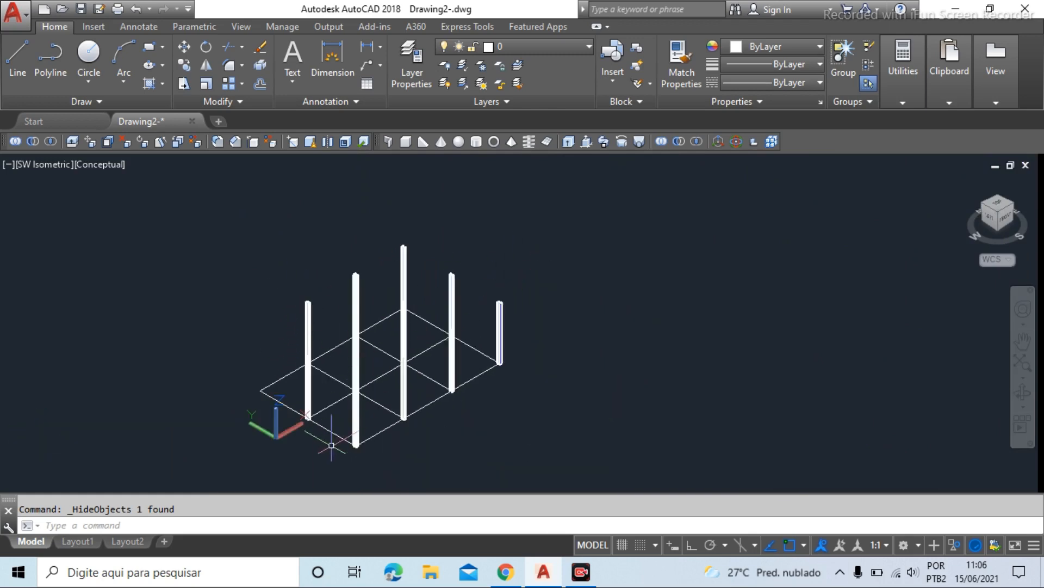
Hide only the I-section column at the front corner of the grid using Hide Objects
{"action": "scroll", "coordinate": [390, 398], "scroll_direction": "up", "scroll_amount": 5}
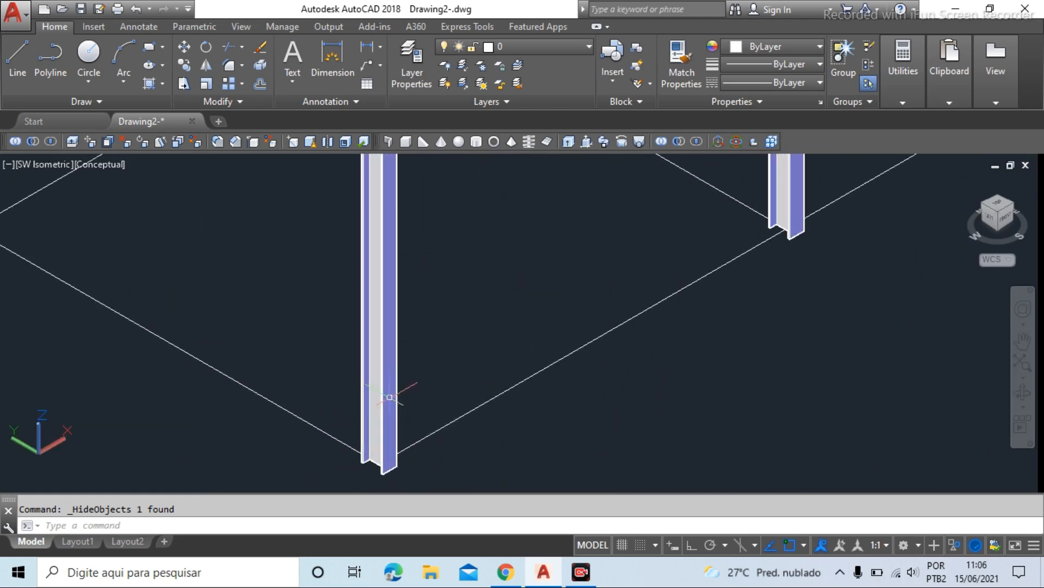
{"action": "left_click", "coordinate": [382, 361]}
{"action": "right_click", "coordinate": [384, 367]}
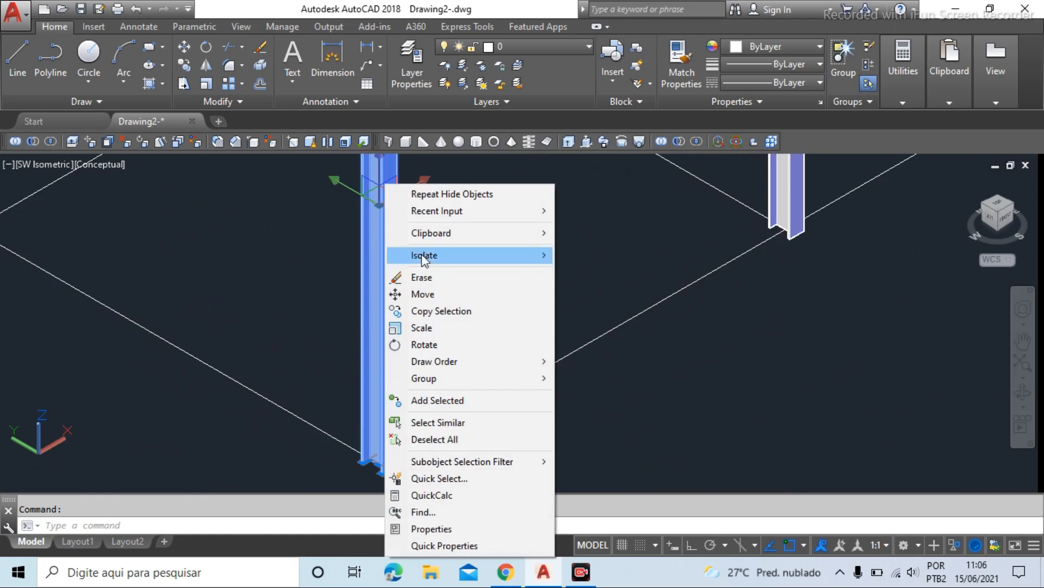
{"action": "mouse_move", "coordinate": [424, 256]}
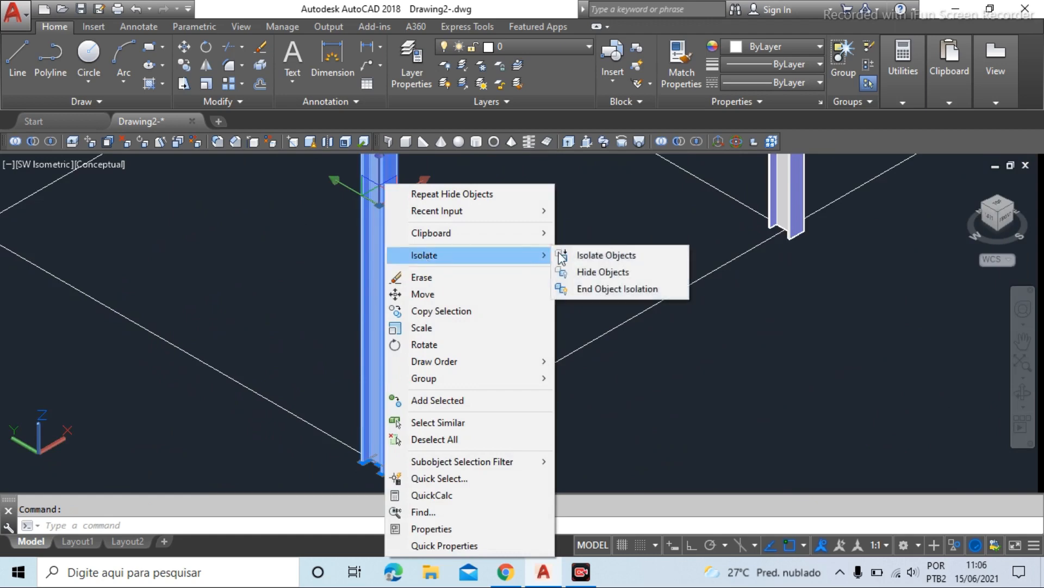
{"action": "left_click", "coordinate": [605, 272]}
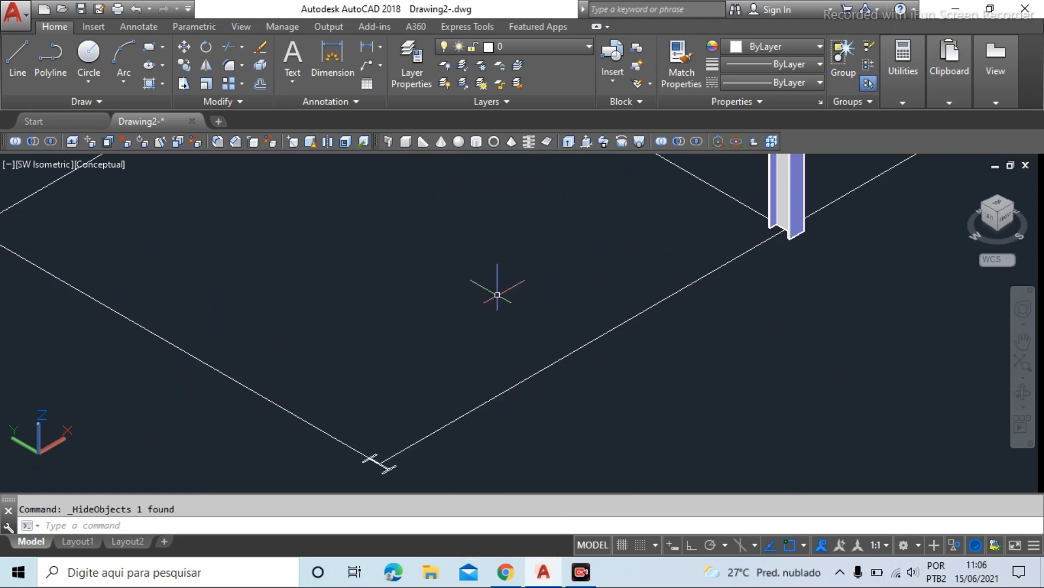
Examine the flat I-section profile at the base of the front corner and the bare far-left grid corner
{"action": "scroll", "coordinate": [496, 292], "scroll_direction": "down", "scroll_amount": 2}
{"action": "scroll", "coordinate": [283, 370], "scroll_direction": "down", "scroll_amount": 2}
{"action": "scroll", "coordinate": [70, 222], "scroll_direction": "up", "scroll_amount": 1}
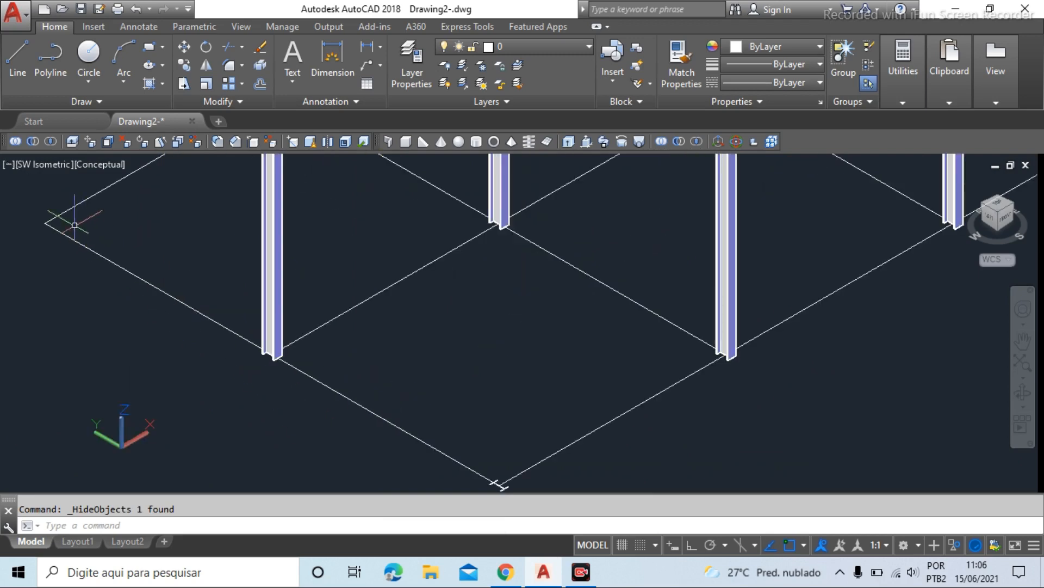
{"action": "scroll", "coordinate": [163, 233], "scroll_direction": "down", "scroll_amount": 3}
{"action": "scroll", "coordinate": [303, 338], "scroll_direction": "up", "scroll_amount": 8}
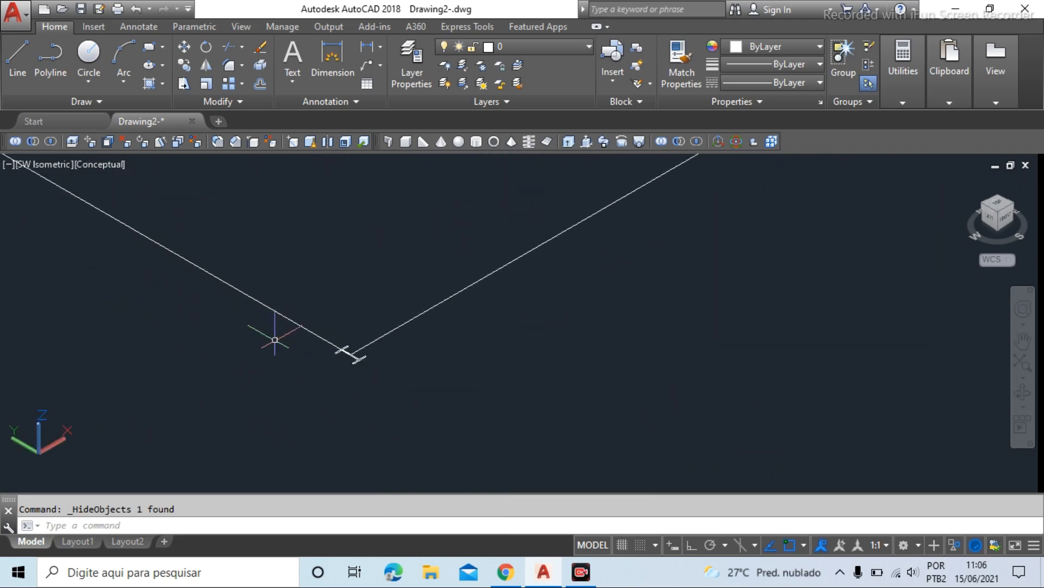
{"action": "scroll", "coordinate": [303, 338], "scroll_direction": "up", "scroll_amount": 3}
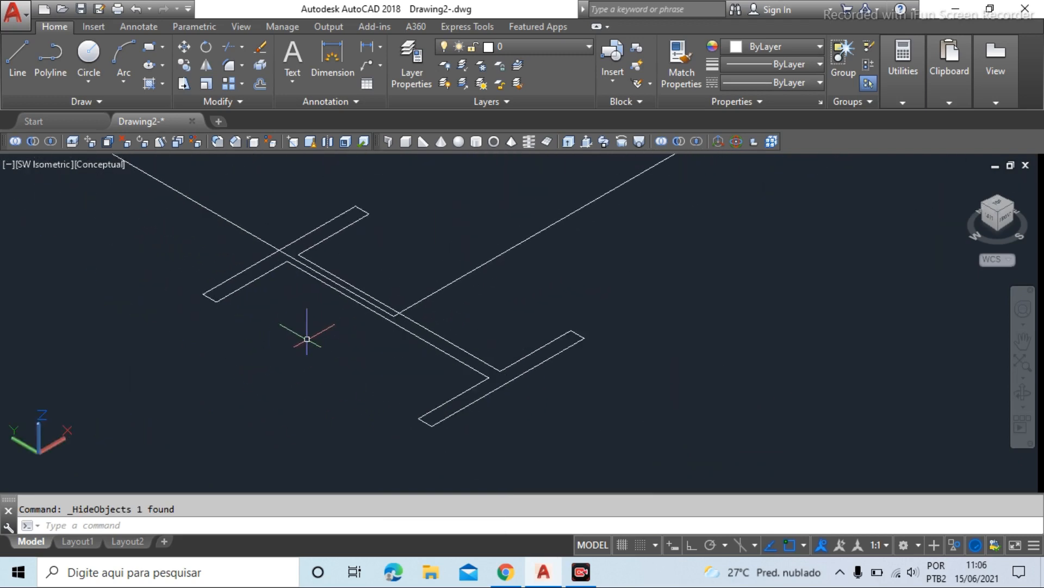
{"action": "left_click", "coordinate": [242, 280]}
{"action": "key", "text": "Escape"}
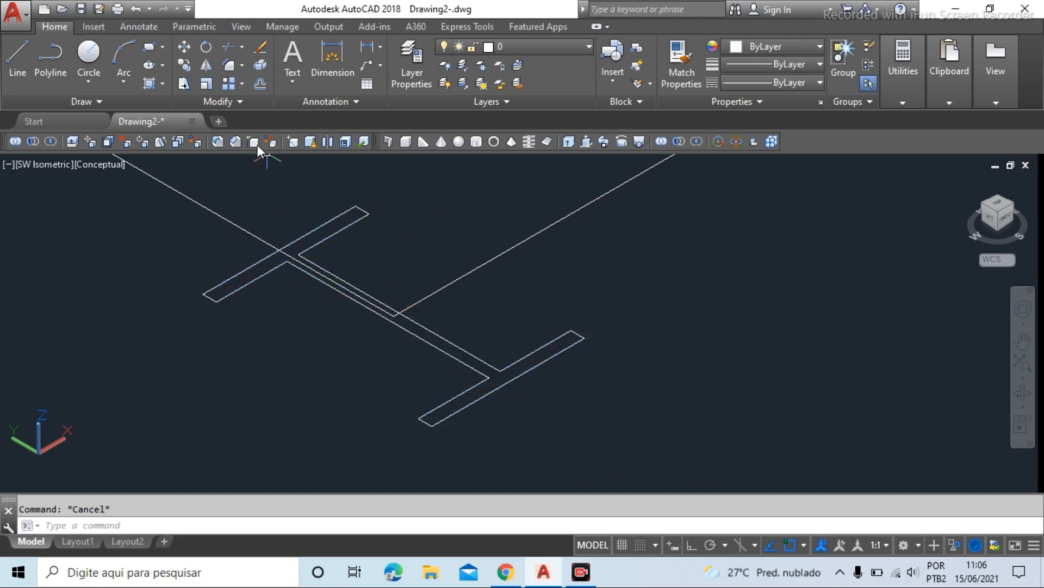
Copy the I-section profile from the front grid corner to the far-left grid corner, centring its web on the corner
{"action": "left_click", "coordinate": [186, 68]}
{"action": "left_click", "coordinate": [302, 167]}
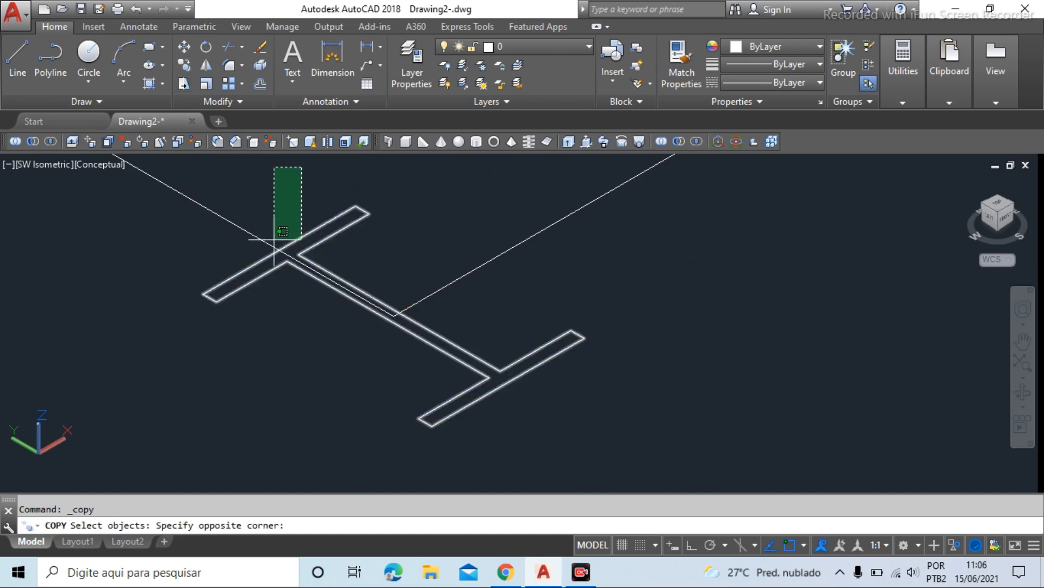
{"action": "left_click", "coordinate": [249, 267]}
{"action": "key", "text": "Return"}
{"action": "scroll", "coordinate": [377, 305], "scroll_direction": "up", "scroll_amount": 3}
{"action": "left_click", "coordinate": [408, 305]}
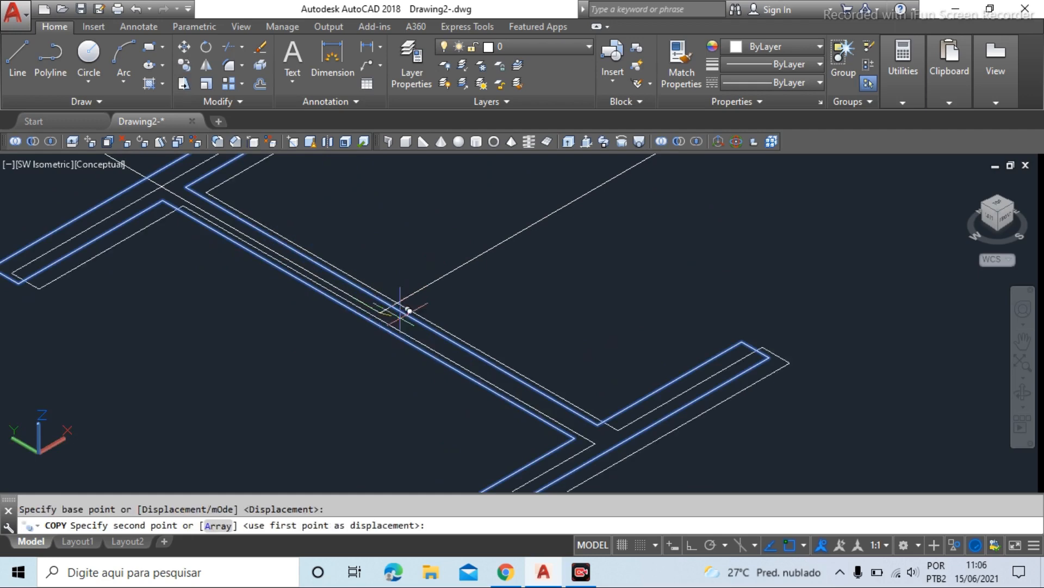
{"action": "scroll", "coordinate": [578, 378], "scroll_direction": "down", "scroll_amount": 5}
{"action": "scroll", "coordinate": [373, 285], "scroll_direction": "up", "scroll_amount": 10}
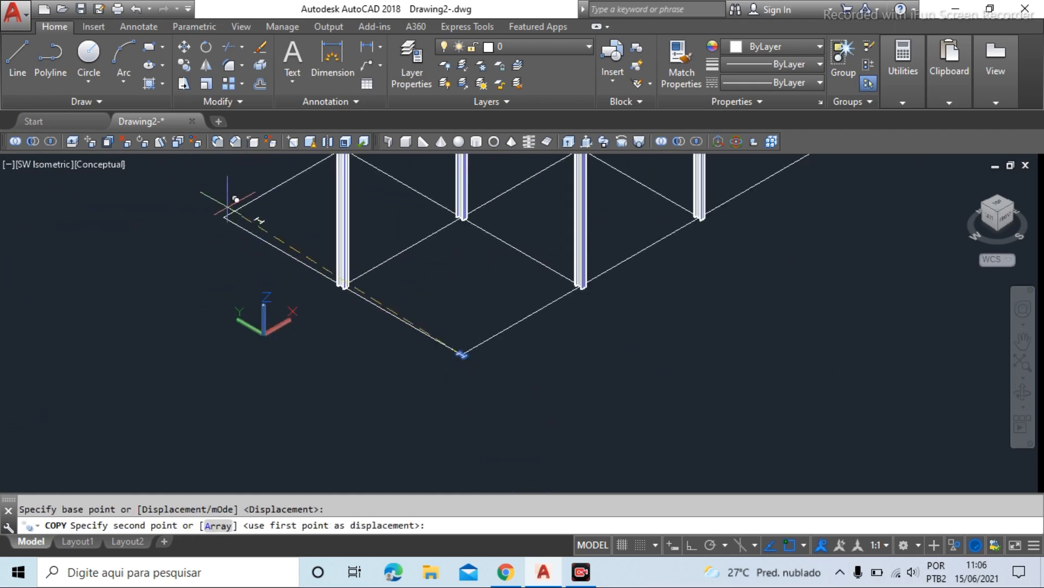
{"action": "scroll", "coordinate": [217, 203], "scroll_direction": "up", "scroll_amount": 6}
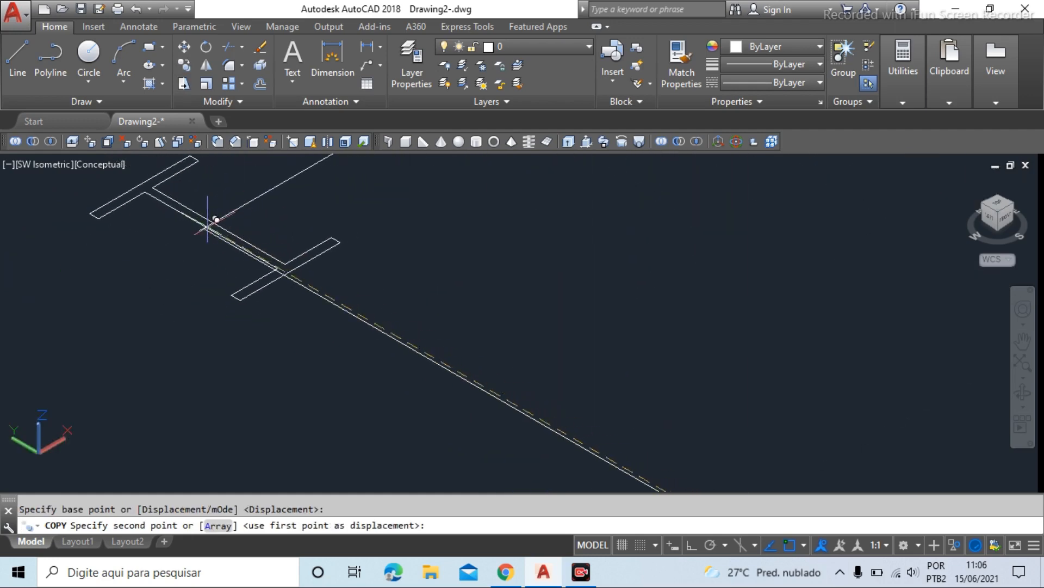
{"action": "mouse_move", "coordinate": [205, 229]}
{"action": "middle_mouse_down"}
{"action": "mouse_move", "coordinate": [221, 213]}
{"action": "mouse_move", "coordinate": [205, 229]}
{"action": "middle_mouse_up"}
{"action": "left_click", "coordinate": [205, 229]}
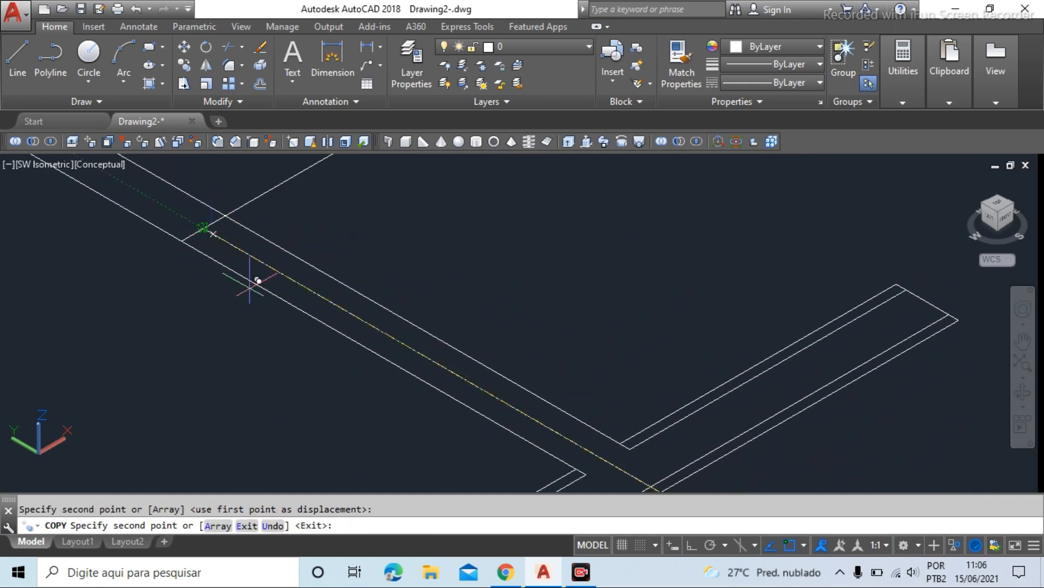
{"action": "scroll", "coordinate": [435, 387], "scroll_direction": "down", "scroll_amount": 6}
{"action": "key", "text": "Escape"}
Copy the far-left corner's I-section profile once into the empty space outside the grid
{"action": "scroll", "coordinate": [303, 275], "scroll_direction": "up", "scroll_amount": 10}
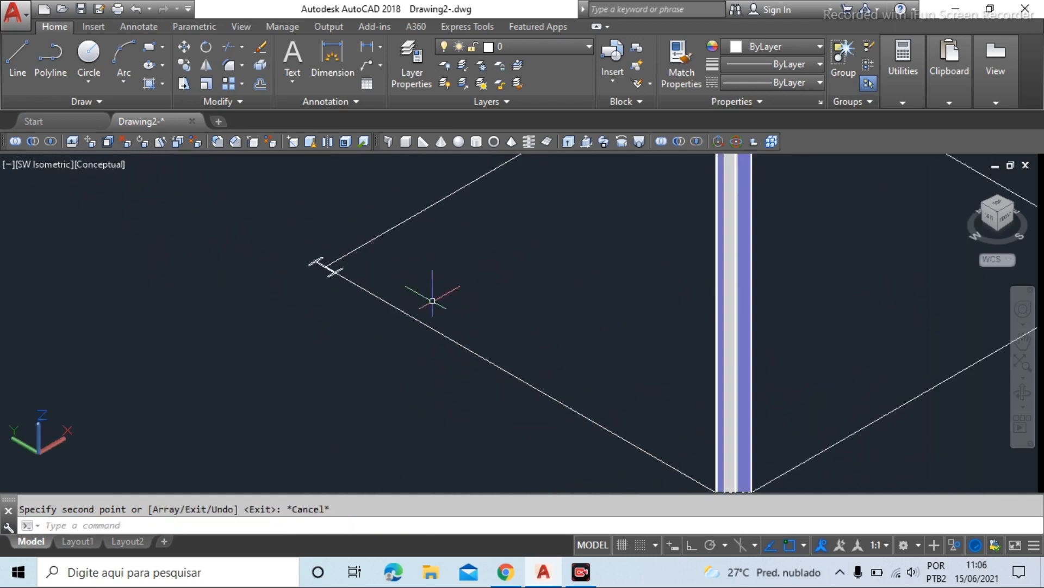
{"action": "scroll", "coordinate": [381, 272], "scroll_direction": "down", "scroll_amount": 5}
{"action": "scroll", "coordinate": [348, 272], "scroll_direction": "up", "scroll_amount": 8}
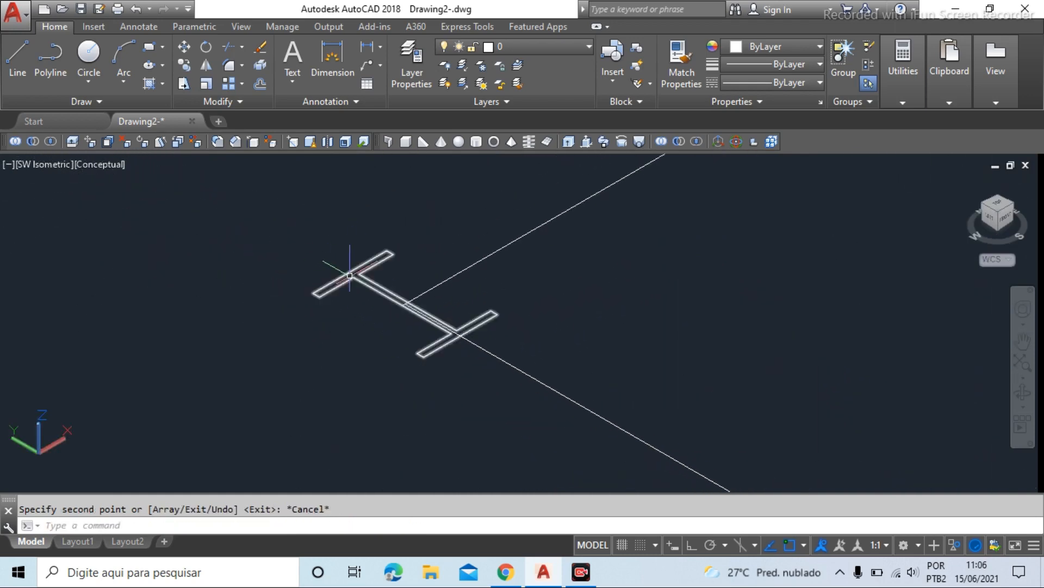
{"action": "scroll", "coordinate": [547, 345], "scroll_direction": "down", "scroll_amount": 2}
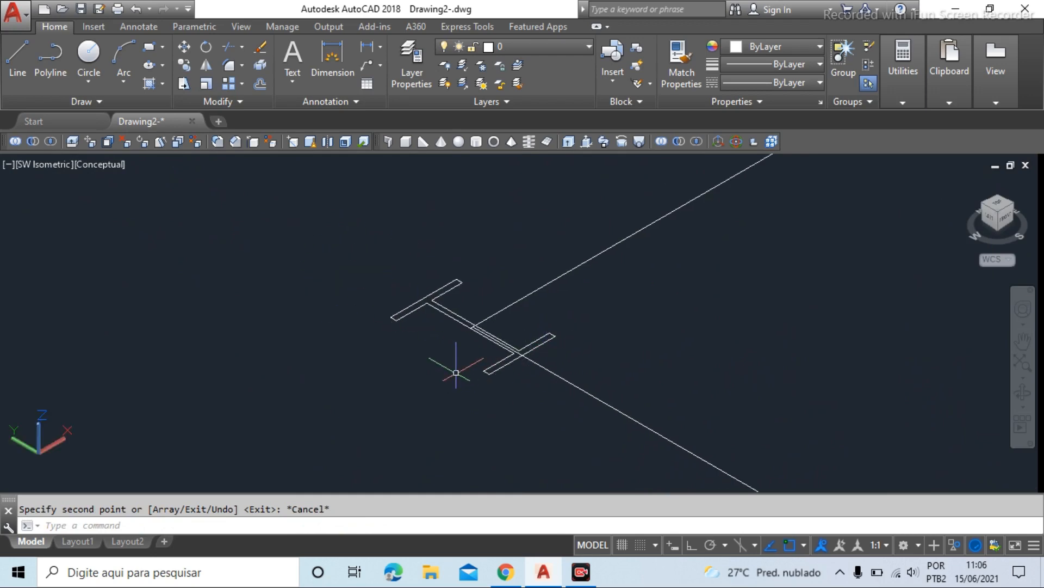
{"action": "left_click", "coordinate": [184, 64]}
{"action": "left_click", "coordinate": [419, 265]}
{"action": "left_click", "coordinate": [353, 357]}
{"action": "key", "text": "Return"}
{"action": "left_click", "coordinate": [413, 390]}
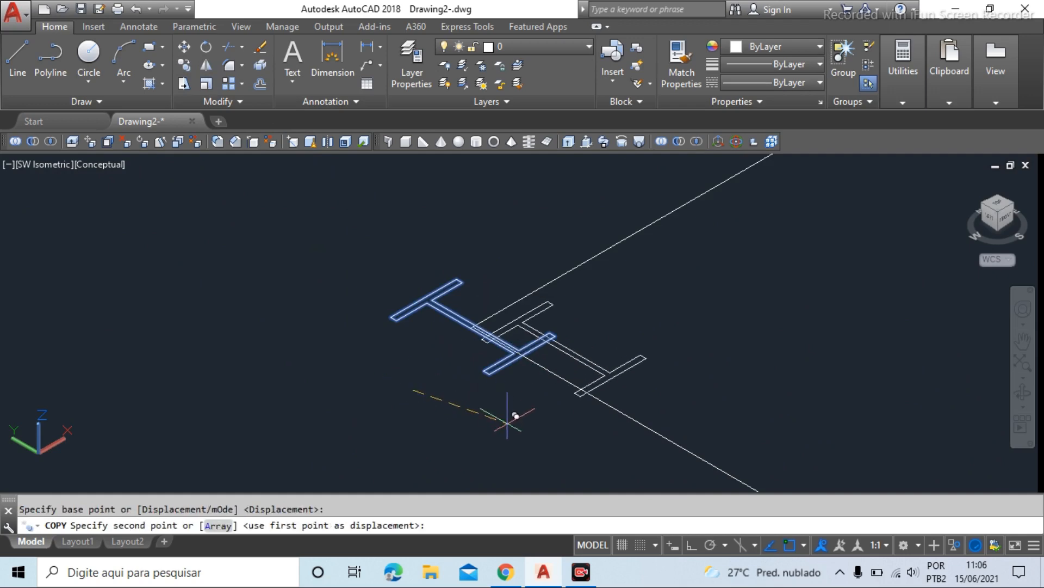
{"action": "scroll", "coordinate": [509, 423], "scroll_direction": "down", "scroll_amount": 4}
{"action": "left_click", "coordinate": [206, 270]}
{"action": "scroll", "coordinate": [352, 355], "scroll_direction": "down", "scroll_amount": 4}
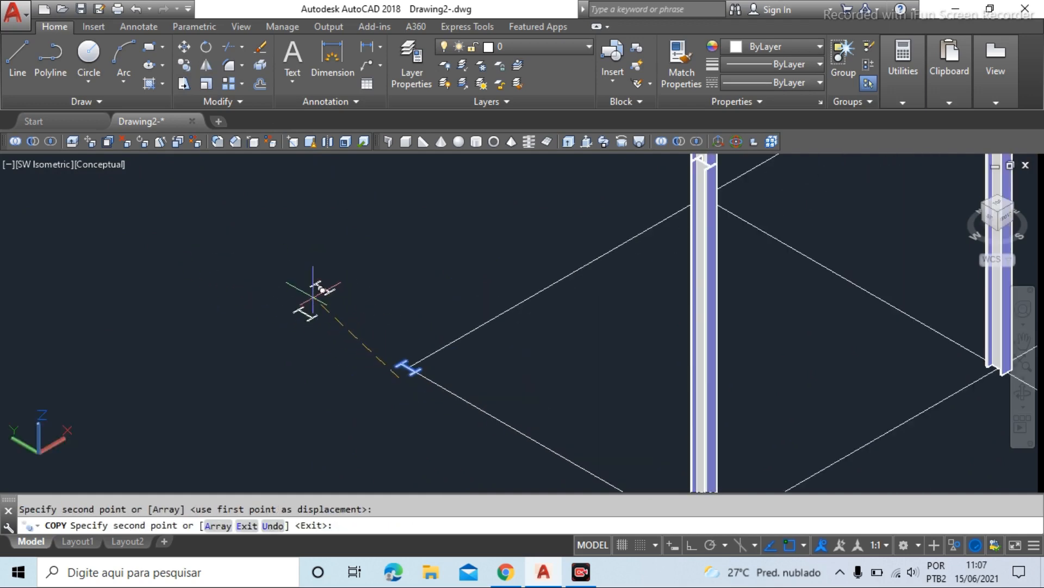
{"action": "key", "text": "Escape"}
Examine the I-section profile copied outside the grid, checking that its outline selects as one object
{"action": "scroll", "coordinate": [298, 325], "scroll_direction": "up", "scroll_amount": 3}
{"action": "scroll", "coordinate": [297, 325], "scroll_direction": "up", "scroll_amount": 5}
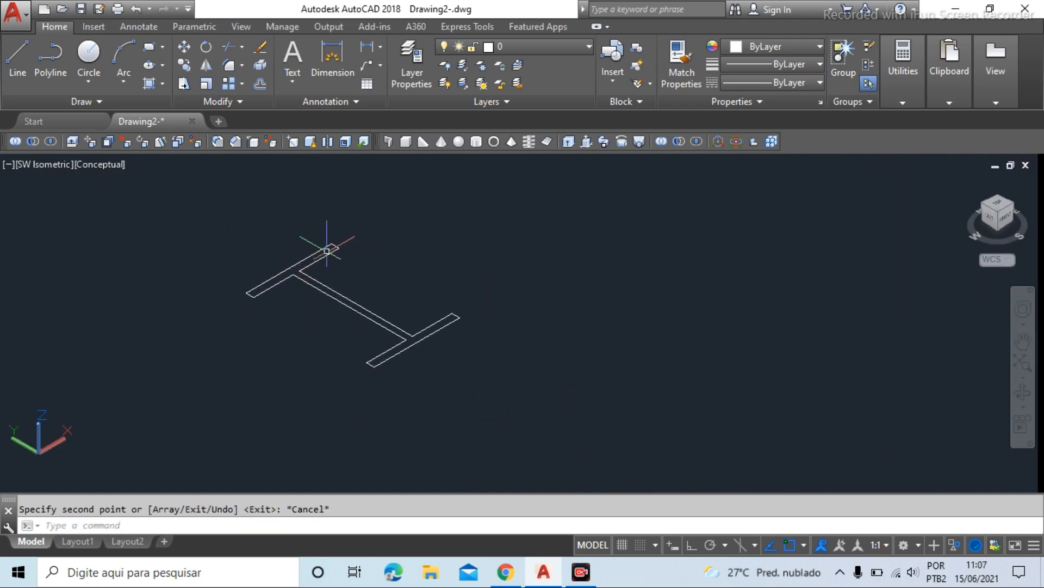
{"action": "left_click", "coordinate": [327, 251]}
{"action": "left_click", "coordinate": [288, 286]}
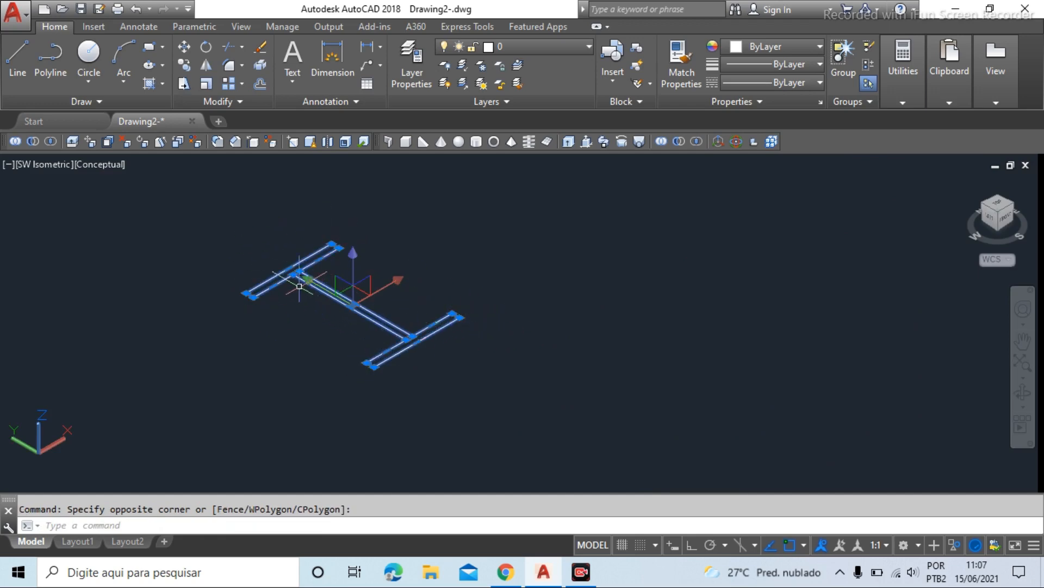
{"action": "key", "text": "Escape"}
{"action": "scroll", "coordinate": [380, 299], "scroll_direction": "down", "scroll_amount": 3}
{"action": "scroll", "coordinate": [378, 303], "scroll_direction": "up", "scroll_amount": 3}
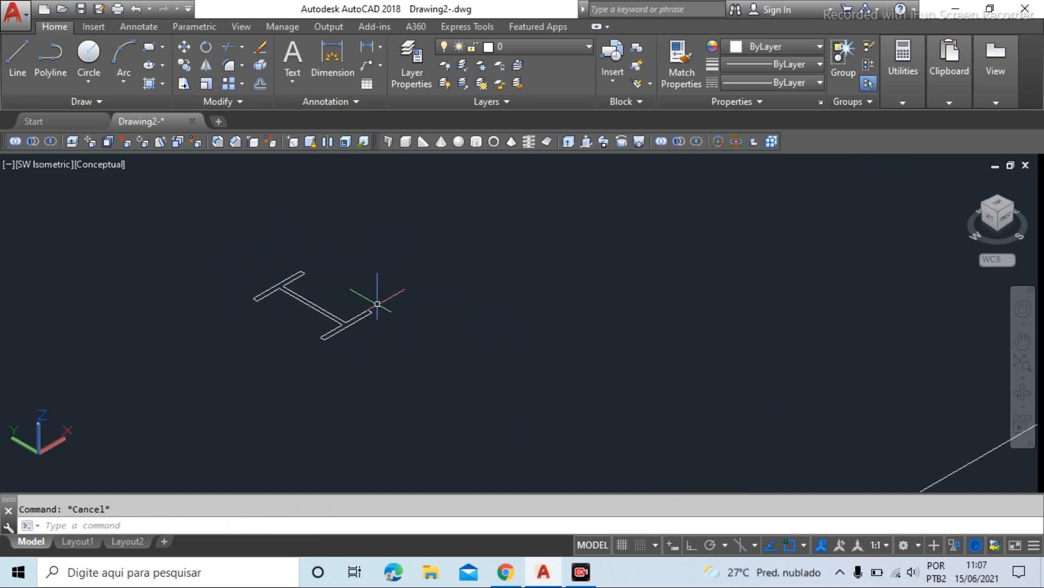
{"action": "scroll", "coordinate": [361, 366], "scroll_direction": "down", "scroll_amount": 4}
{"action": "scroll", "coordinate": [377, 339], "scroll_direction": "up", "scroll_amount": 2}
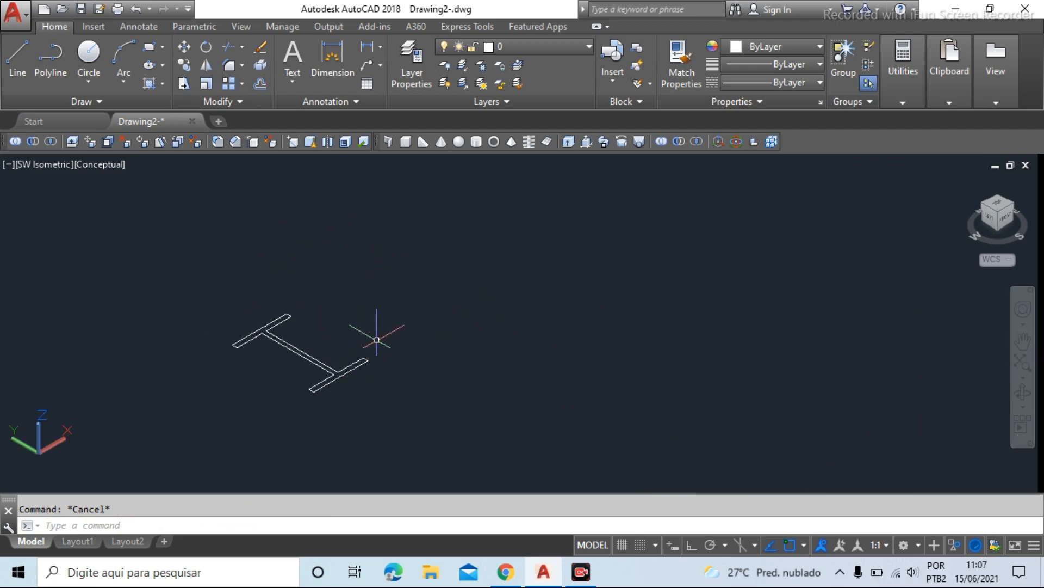
Make two more copies of the loose I-section profile, spaced apart to the right of the original
{"action": "left_click", "coordinate": [185, 65]}
{"action": "left_click", "coordinate": [364, 366]}
{"action": "left_click", "coordinate": [226, 291]}
{"action": "key", "text": "Return"}
{"action": "left_click", "coordinate": [280, 361]}
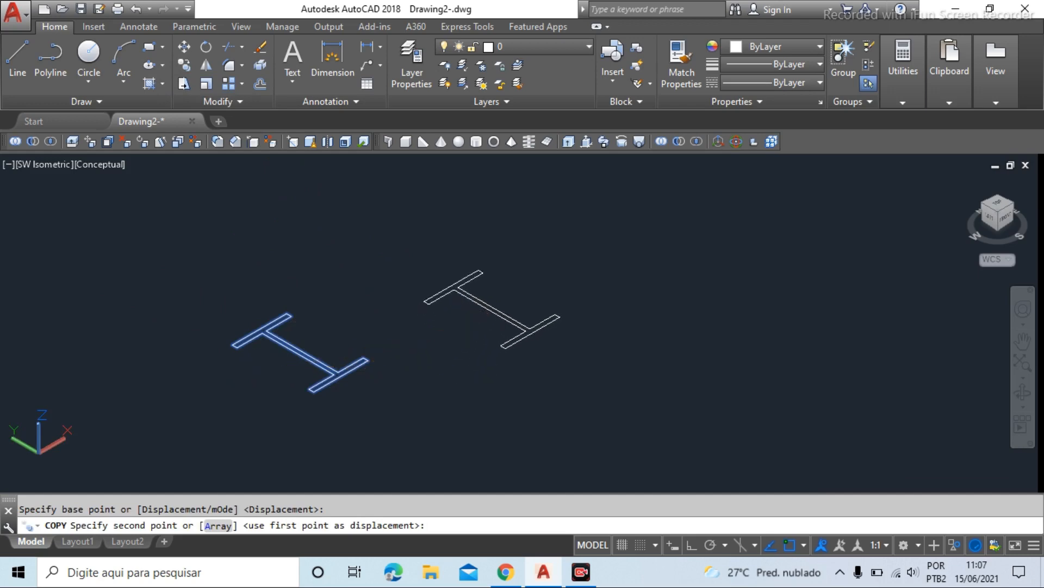
{"action": "left_click", "coordinate": [472, 318]}
{"action": "left_click", "coordinate": [702, 346]}
{"action": "key", "text": "Escape"}
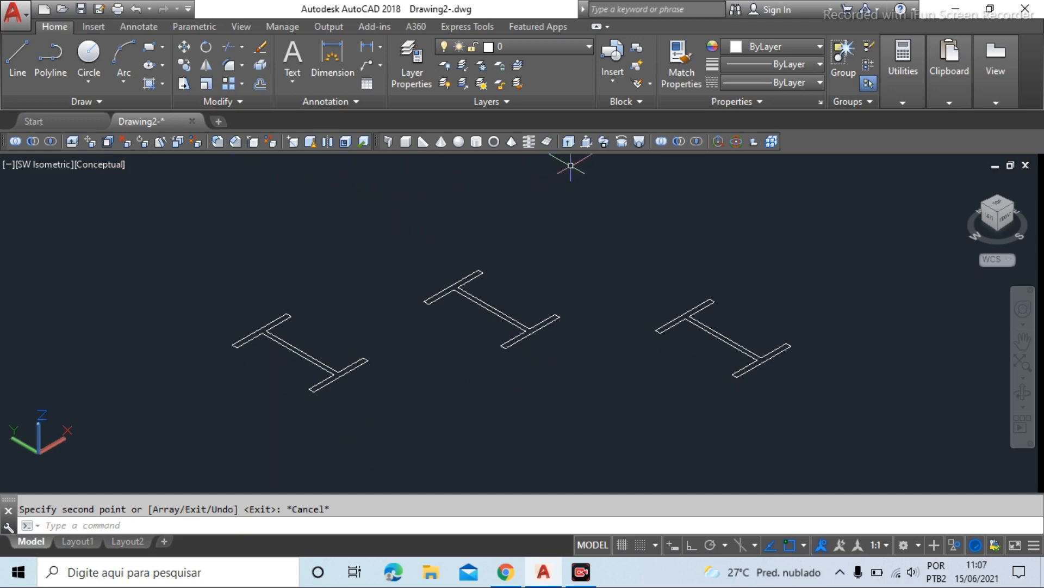
Extrude the leftmost loose I-section profile upward into a short solid column with the Extrude command
{"action": "left_click", "coordinate": [569, 142]}
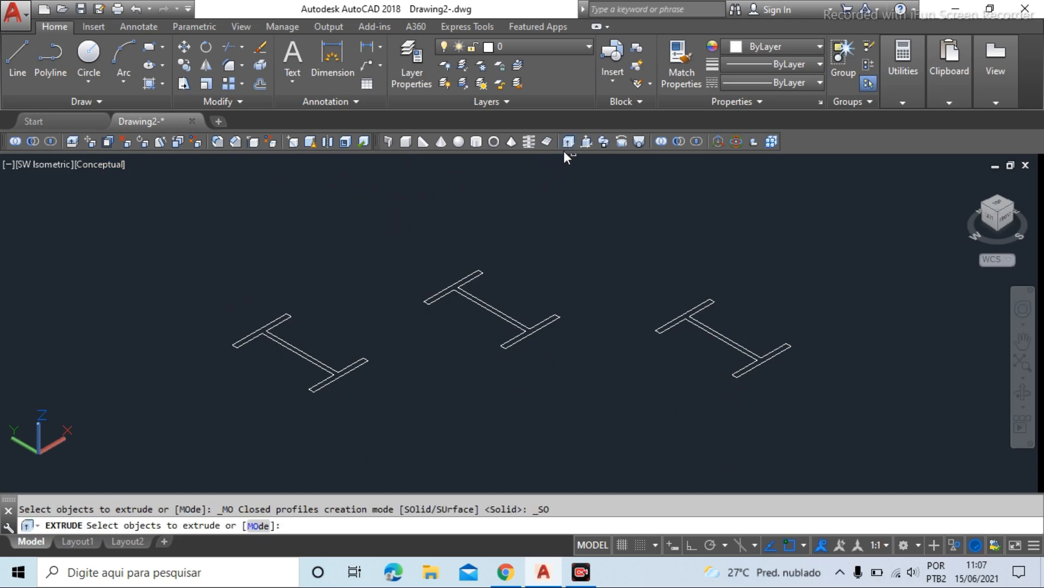
{"action": "left_click", "coordinate": [250, 330]}
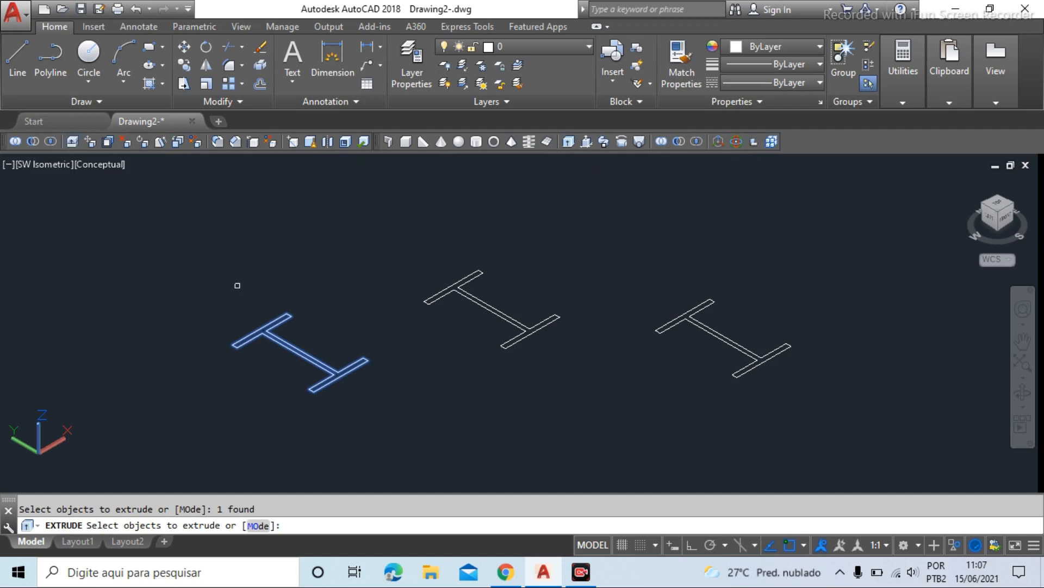
{"action": "right_click", "coordinate": [357, 331]}
{"action": "left_click", "coordinate": [387, 346]}
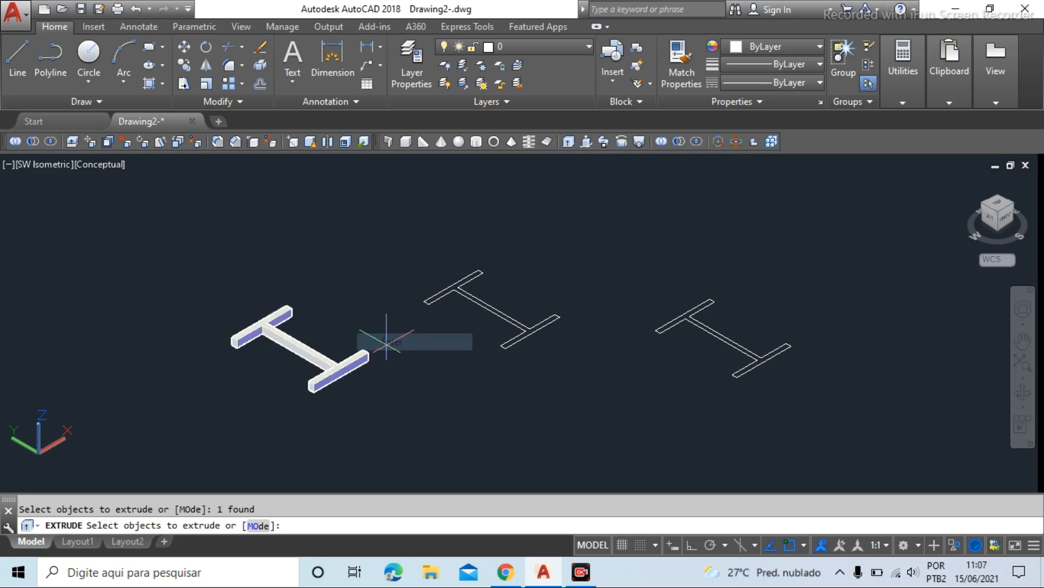
{"action": "scroll", "coordinate": [265, 240], "scroll_direction": "up", "scroll_amount": 5}
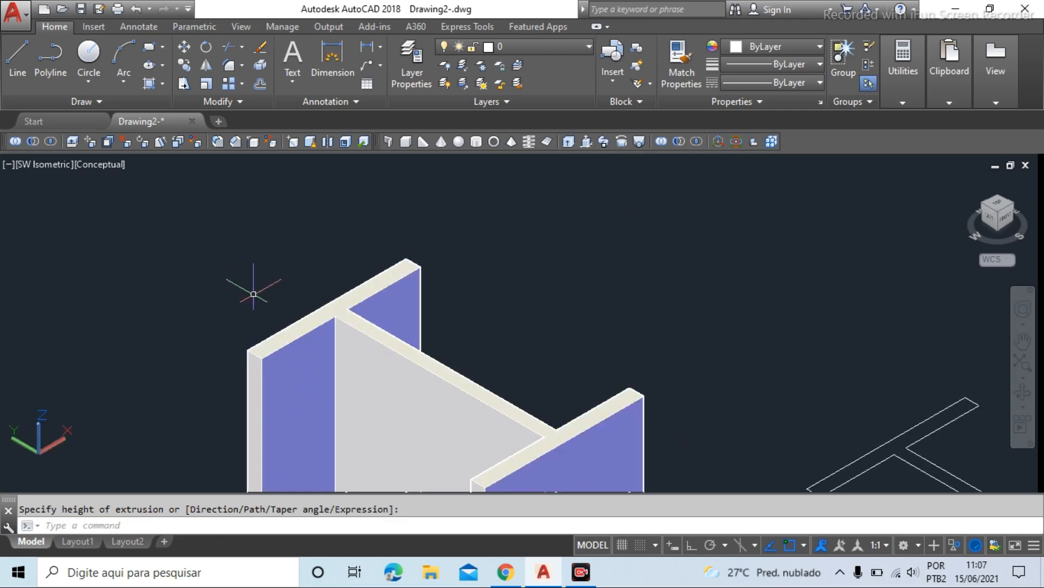
{"action": "scroll", "coordinate": [174, 205], "scroll_direction": "down", "scroll_amount": 4}
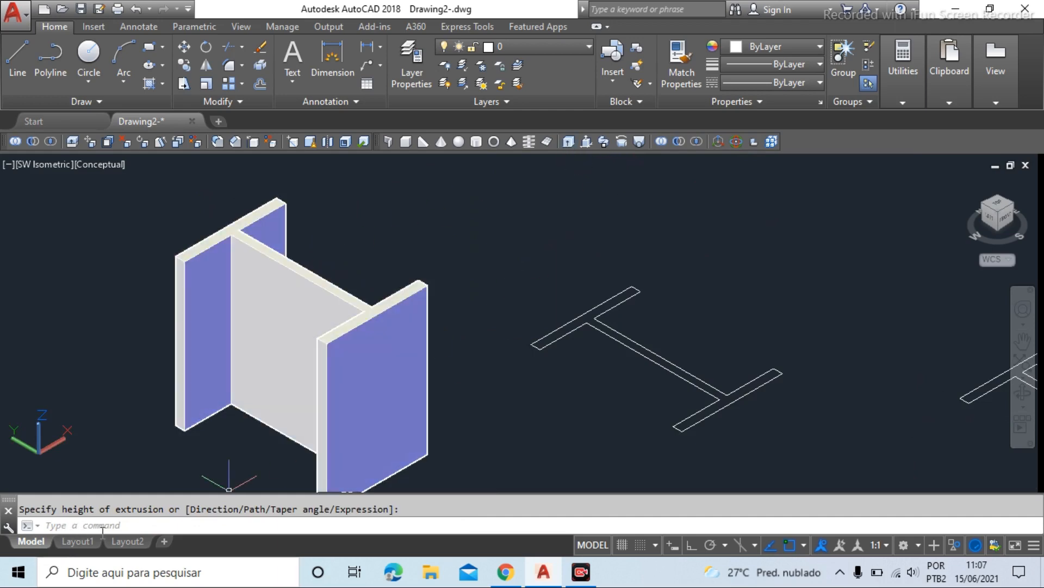
Raise the middle loose I-section profile into a short solid column with Presspull
{"action": "scroll", "coordinate": [432, 354], "scroll_direction": "down", "scroll_amount": 3}
{"action": "scroll", "coordinate": [380, 326], "scroll_direction": "up", "scroll_amount": 2}
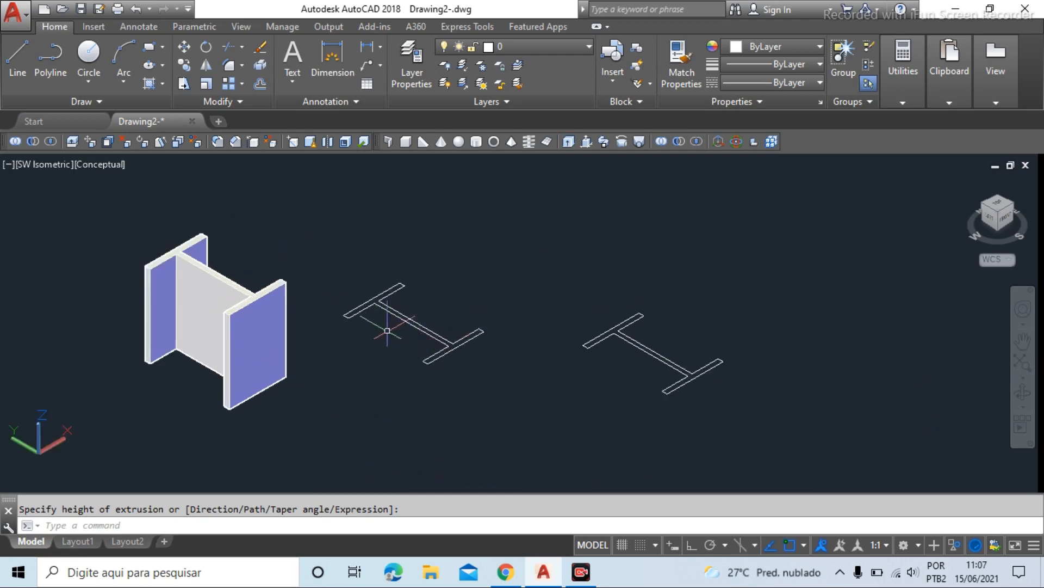
{"action": "scroll", "coordinate": [331, 294], "scroll_direction": "up", "scroll_amount": 3}
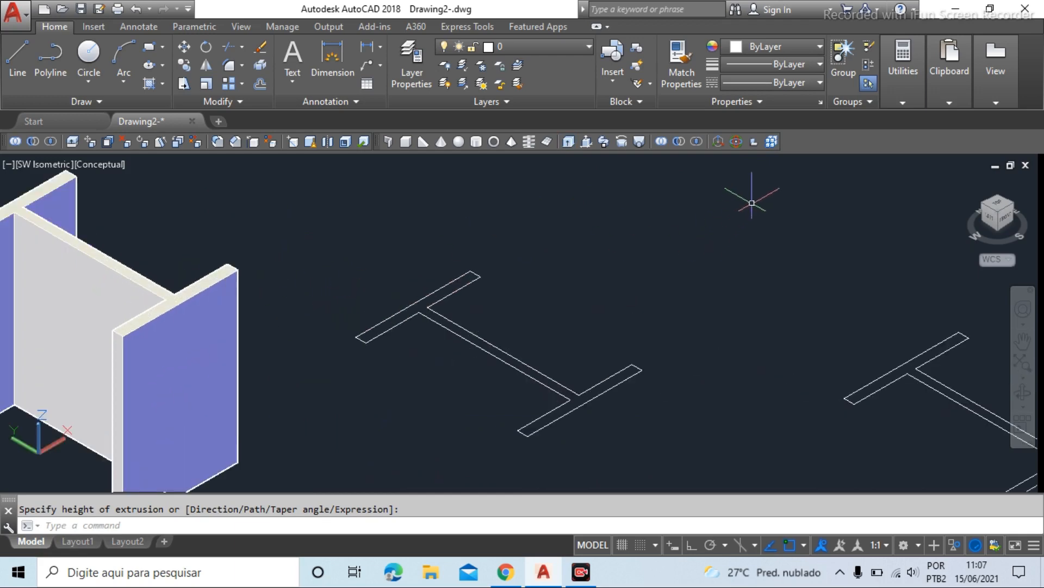
{"action": "left_click", "coordinate": [585, 142]}
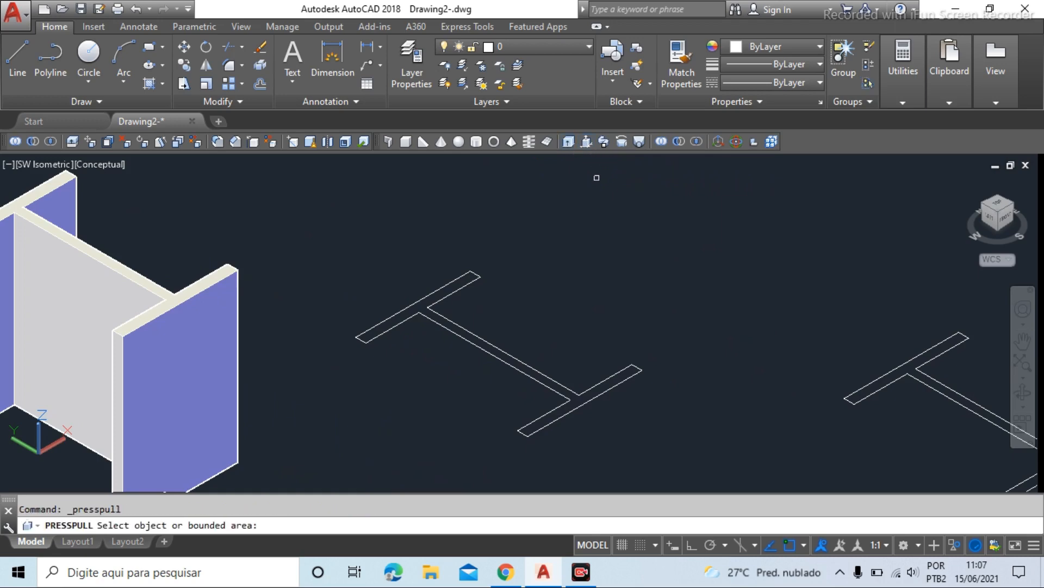
{"action": "left_click", "coordinate": [412, 309]}
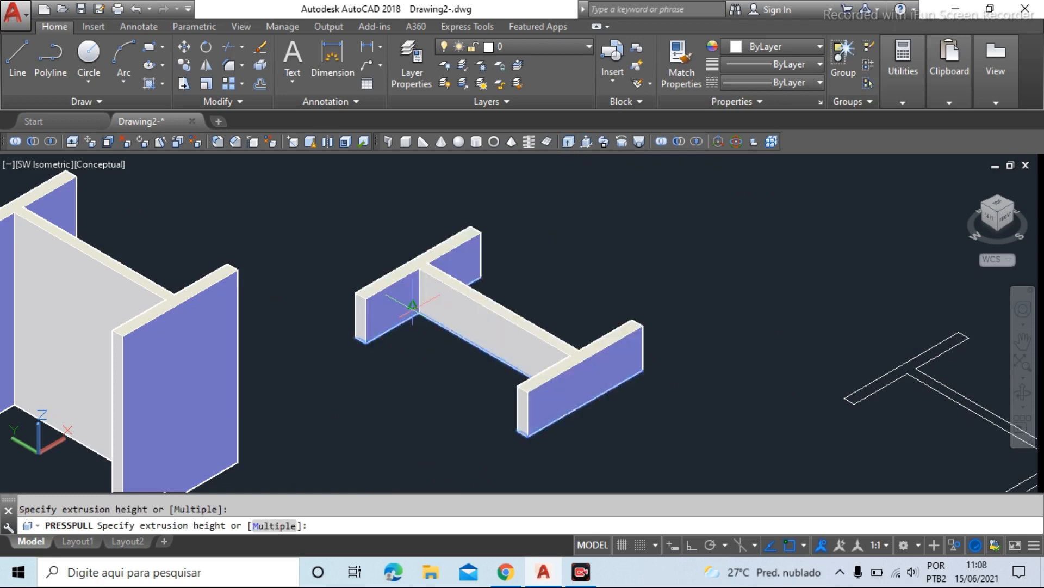
{"action": "scroll", "coordinate": [460, 286], "scroll_direction": "down", "scroll_amount": 4}
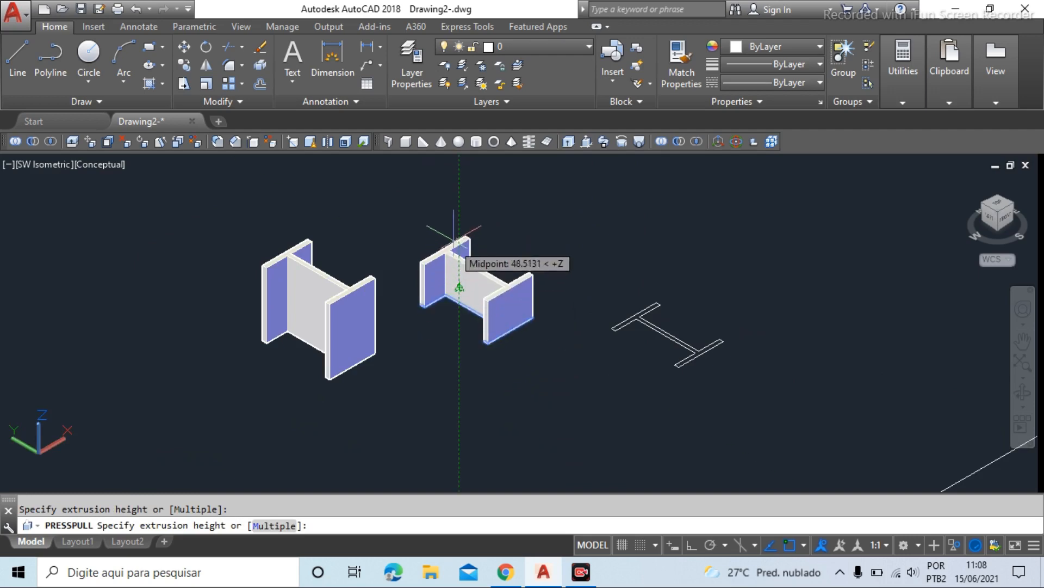
{"action": "left_click", "coordinate": [458, 204]}
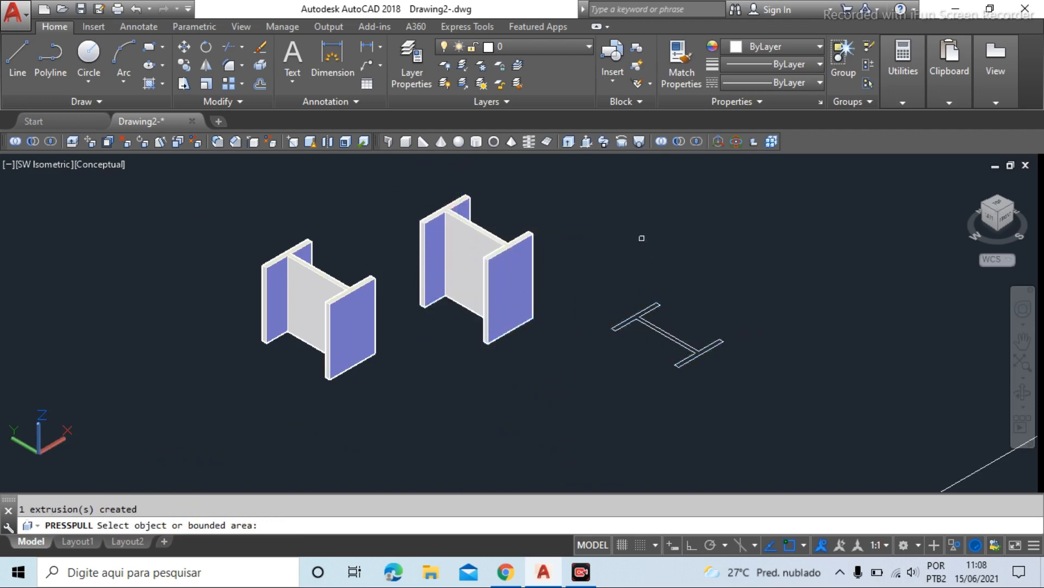
Extrude the rightmost loose I-section profile upward into a short solid column with the Extrude command
{"action": "key", "text": "Return"}
{"action": "scroll", "coordinate": [676, 337], "scroll_direction": "up", "scroll_amount": 2}
{"action": "scroll", "coordinate": [655, 308], "scroll_direction": "up", "scroll_amount": 3}
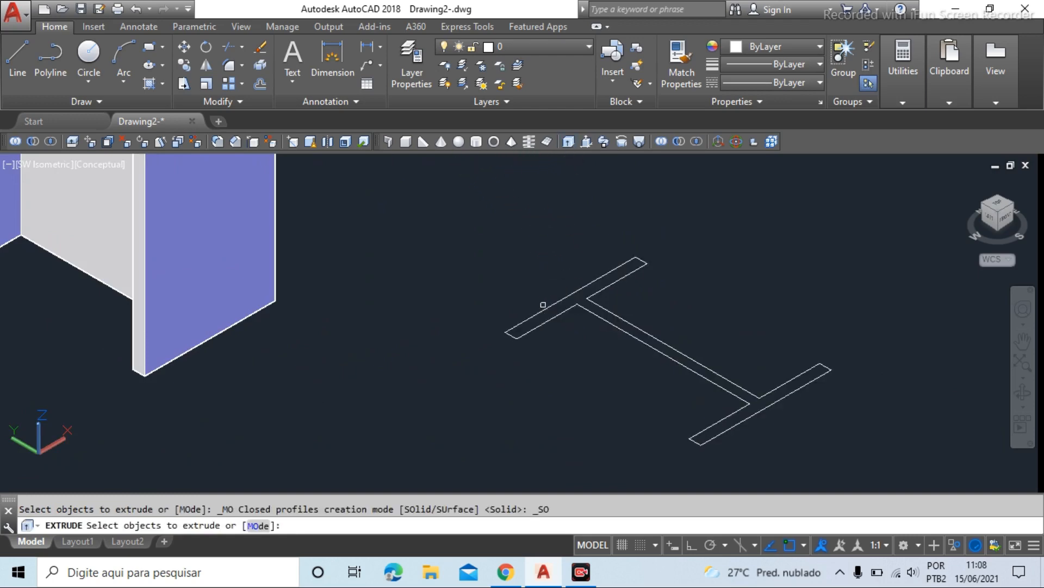
{"action": "left_click", "coordinate": [527, 311]}
{"action": "right_click", "coordinate": [485, 341]}
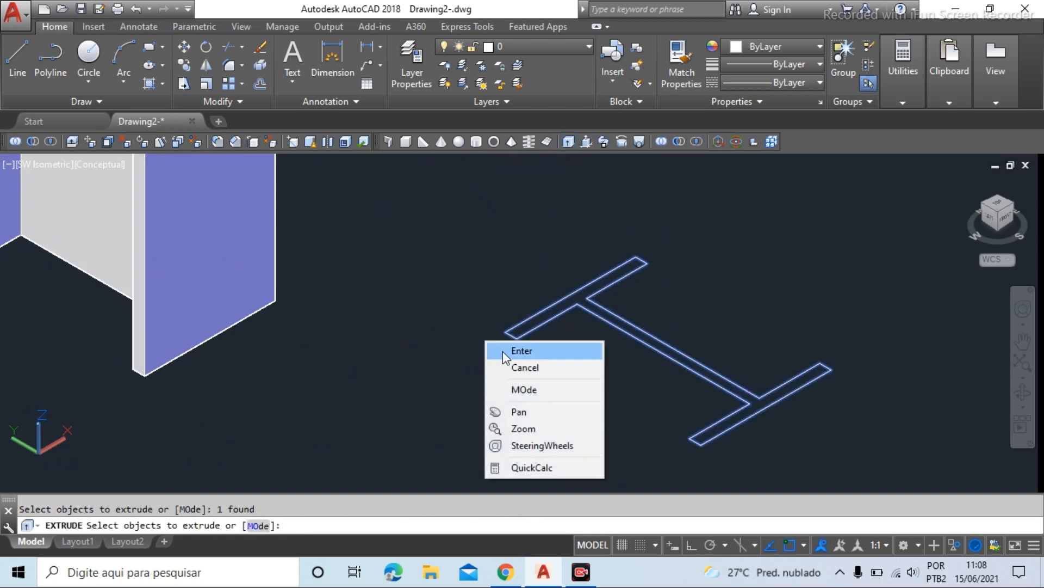
{"action": "left_click", "coordinate": [503, 350]}
{"action": "scroll", "coordinate": [503, 351], "scroll_direction": "down", "scroll_amount": 2}
{"action": "scroll", "coordinate": [425, 185], "scroll_direction": "down", "scroll_amount": 2}
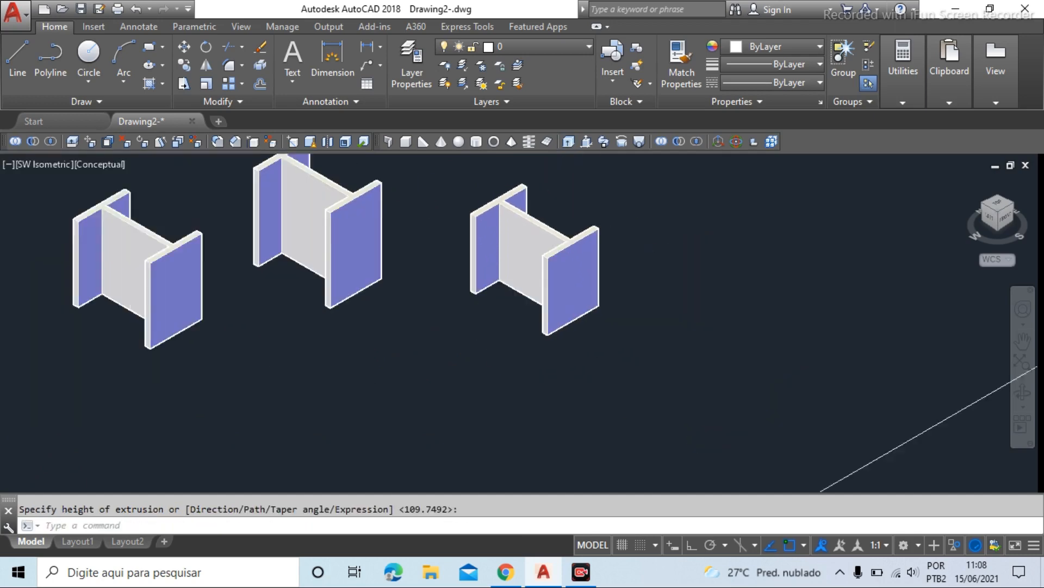
Erase the three short sample columns standing outside the grid together with their leftover base profile
{"action": "scroll", "coordinate": [423, 227], "scroll_direction": "down", "scroll_amount": 3}
{"action": "scroll", "coordinate": [430, 209], "scroll_direction": "up", "scroll_amount": 5}
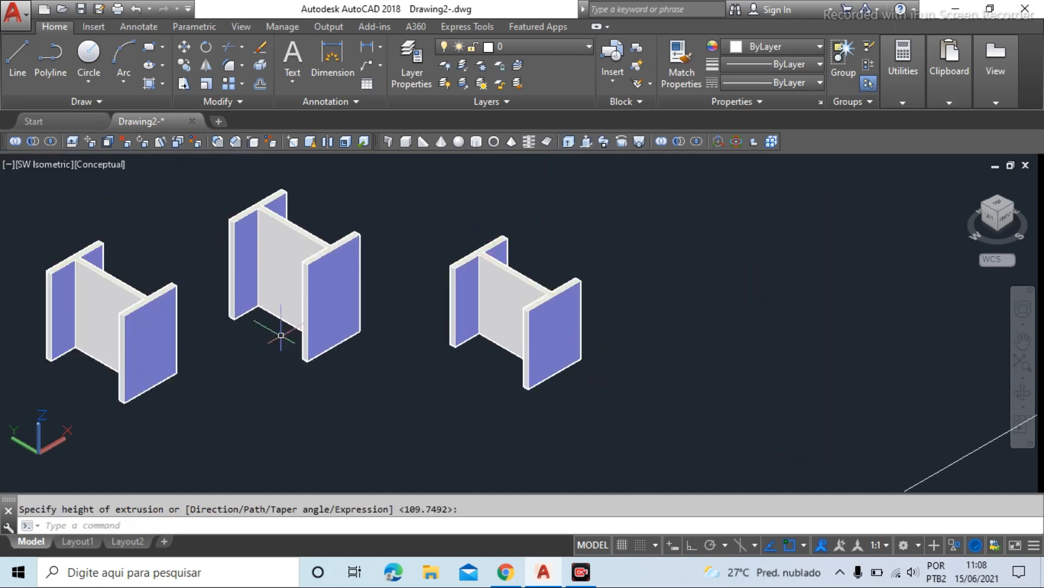
{"action": "scroll", "coordinate": [427, 278], "scroll_direction": "down", "scroll_amount": 3}
{"action": "left_click", "coordinate": [550, 271]}
{"action": "left_click", "coordinate": [541, 218]}
{"action": "left_click", "coordinate": [190, 356]}
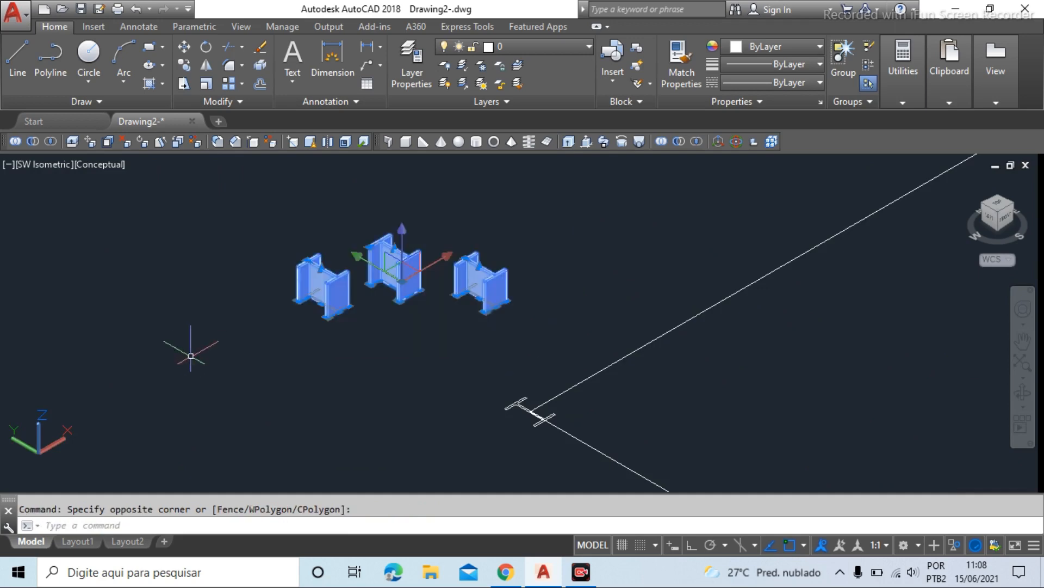
{"action": "key", "text": "Delete"}
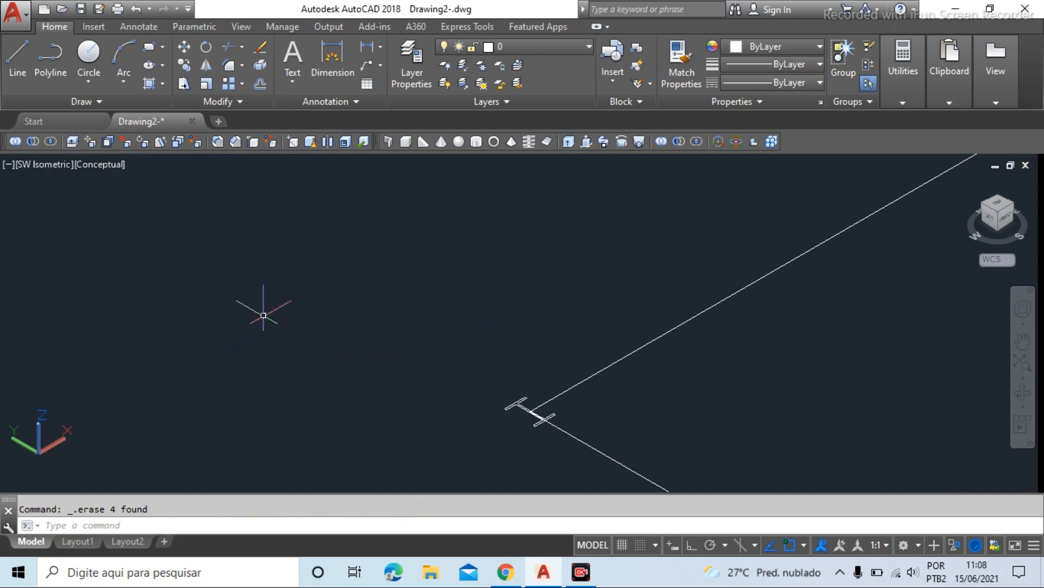
Erase the I-section column at the interior grid intersection nearest the front corner
{"action": "scroll", "coordinate": [282, 298], "scroll_direction": "down", "scroll_amount": 4}
{"action": "scroll", "coordinate": [476, 256], "scroll_direction": "up", "scroll_amount": 4}
{"action": "scroll", "coordinate": [476, 256], "scroll_direction": "up", "scroll_amount": 6}
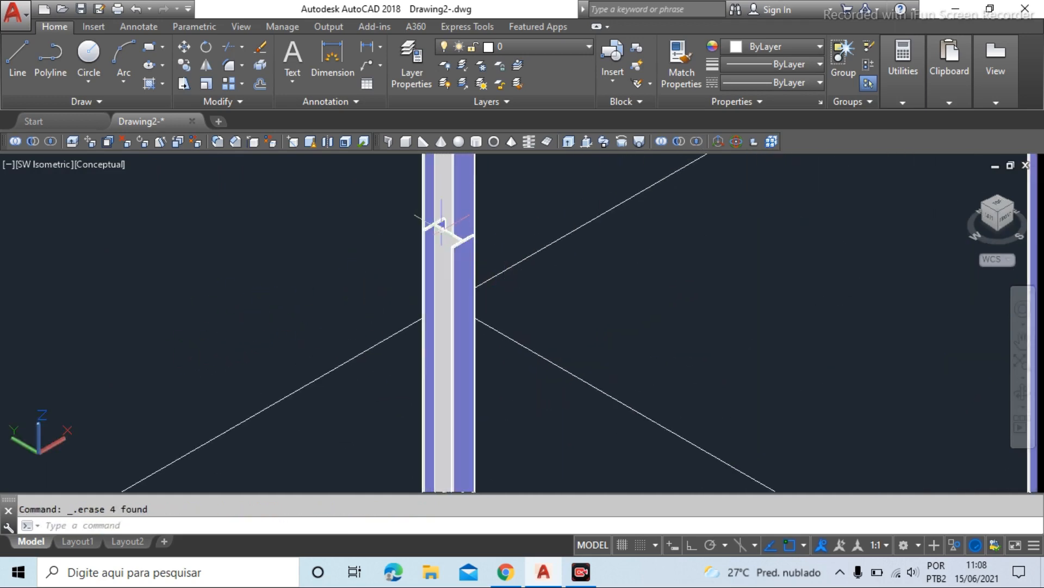
{"action": "scroll", "coordinate": [343, 393], "scroll_direction": "down", "scroll_amount": 6}
{"action": "scroll", "coordinate": [489, 316], "scroll_direction": "down", "scroll_amount": 3}
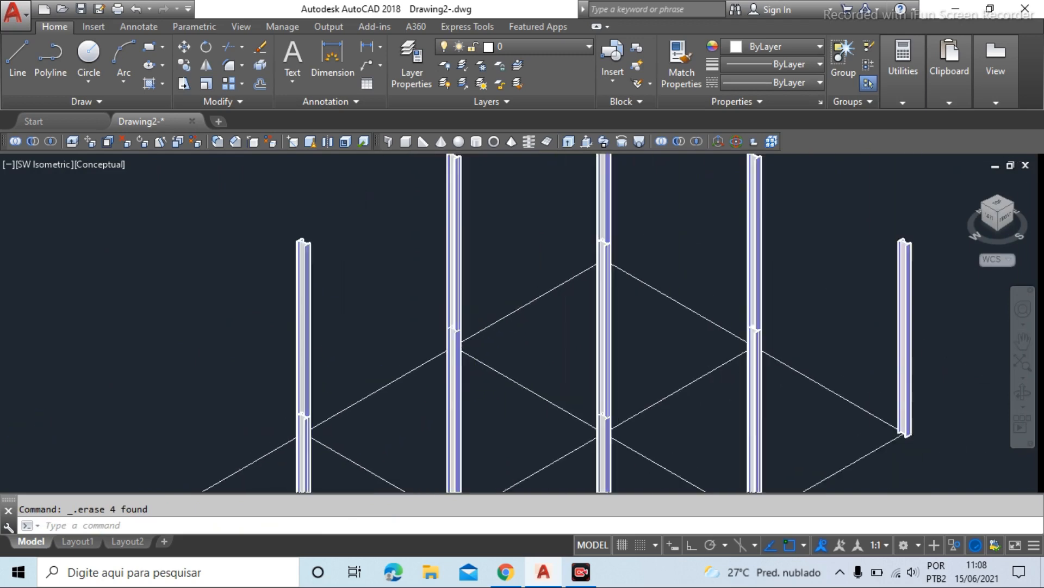
{"action": "scroll", "coordinate": [490, 315], "scroll_direction": "up", "scroll_amount": 9}
{"action": "left_click", "coordinate": [491, 317]}
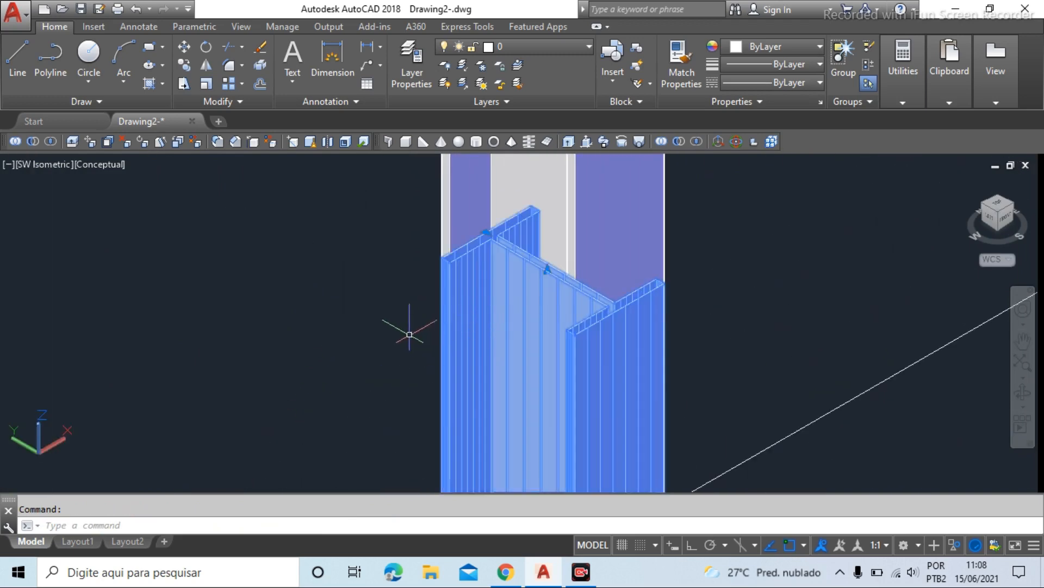
{"action": "key", "text": "Delete"}
Erase the I-section column standing at the rear corner of the grid
{"action": "scroll", "coordinate": [381, 315], "scroll_direction": "down", "scroll_amount": 6}
{"action": "scroll", "coordinate": [555, 270], "scroll_direction": "up", "scroll_amount": 5}
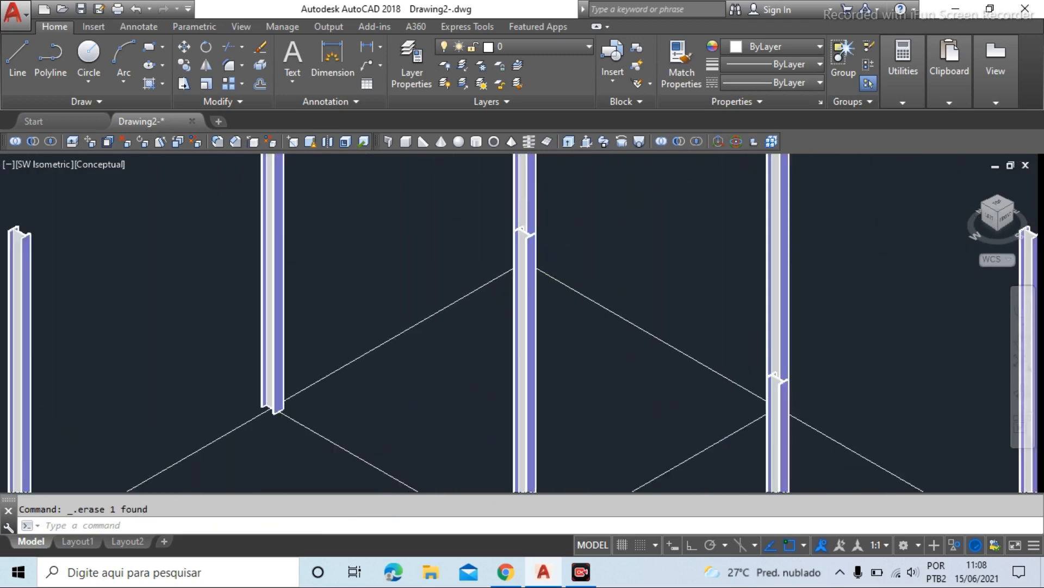
{"action": "scroll", "coordinate": [525, 239], "scroll_direction": "up", "scroll_amount": 4}
{"action": "scroll", "coordinate": [461, 375], "scroll_direction": "down", "scroll_amount": 6}
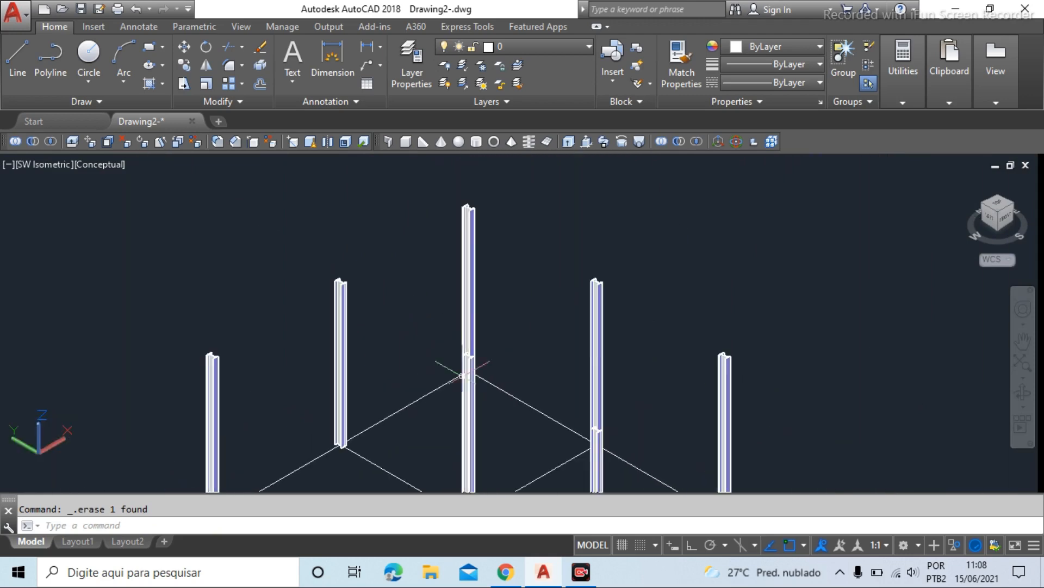
{"action": "scroll", "coordinate": [461, 376], "scroll_direction": "up", "scroll_amount": 10}
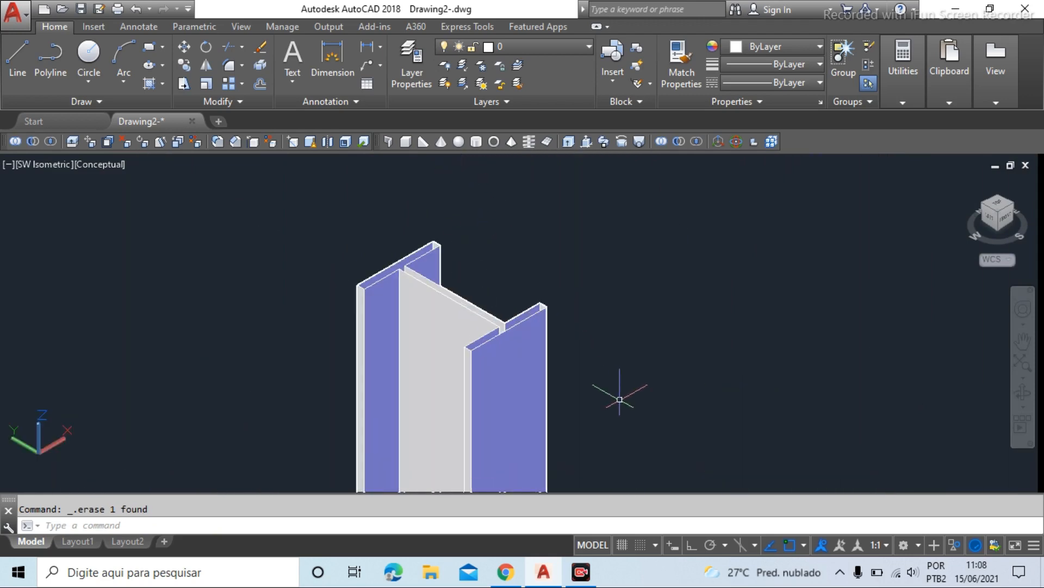
{"action": "left_click", "coordinate": [468, 300]}
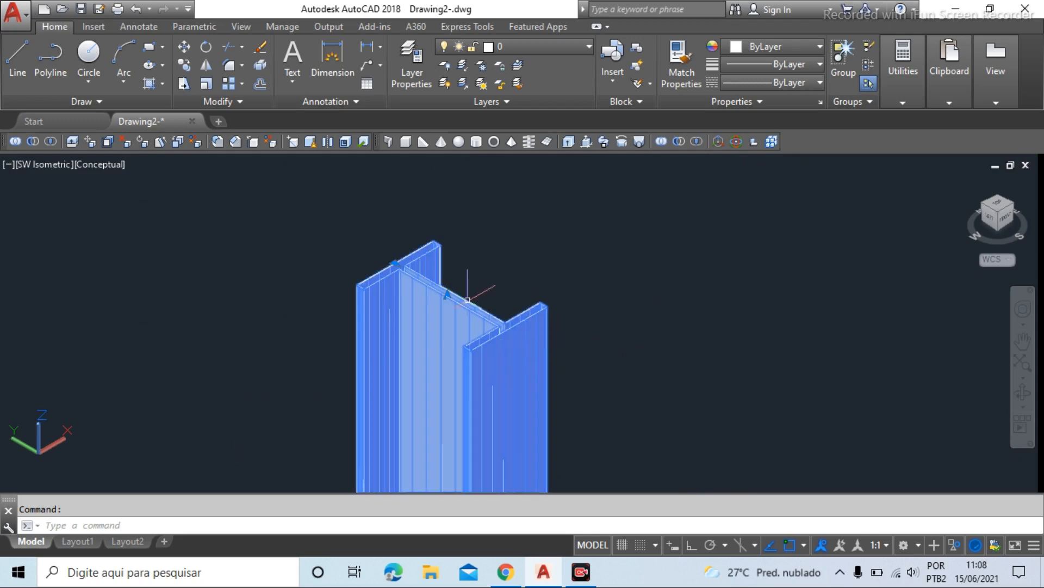
{"action": "key", "text": "Delete"}
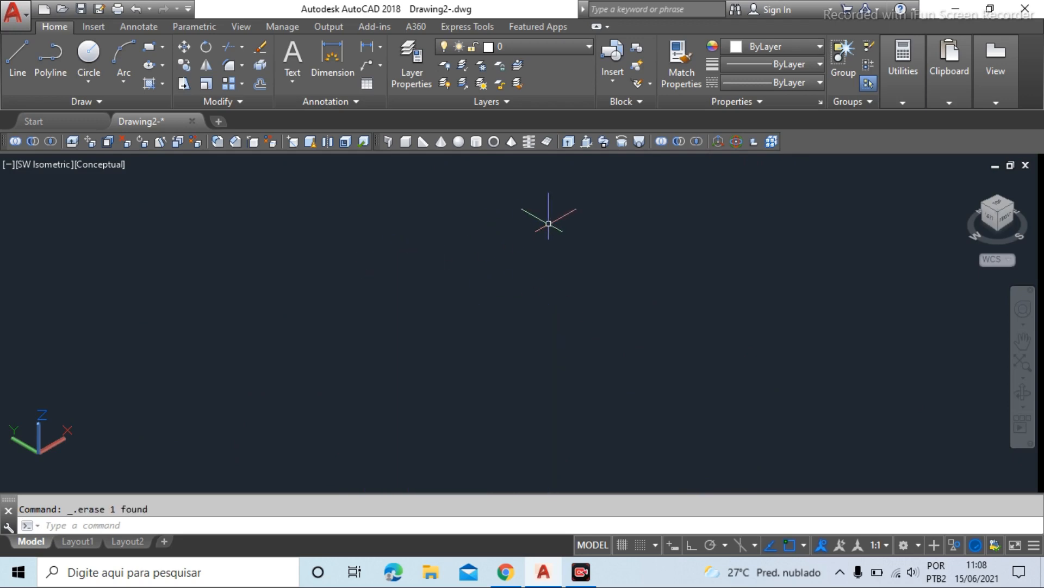
Erase the column beside the rear corner on the right-hand edge and the columns at the grid's right, left and front corners
{"action": "scroll", "coordinate": [434, 194], "scroll_direction": "down", "scroll_amount": 6}
{"action": "scroll", "coordinate": [522, 254], "scroll_direction": "up", "scroll_amount": 6}
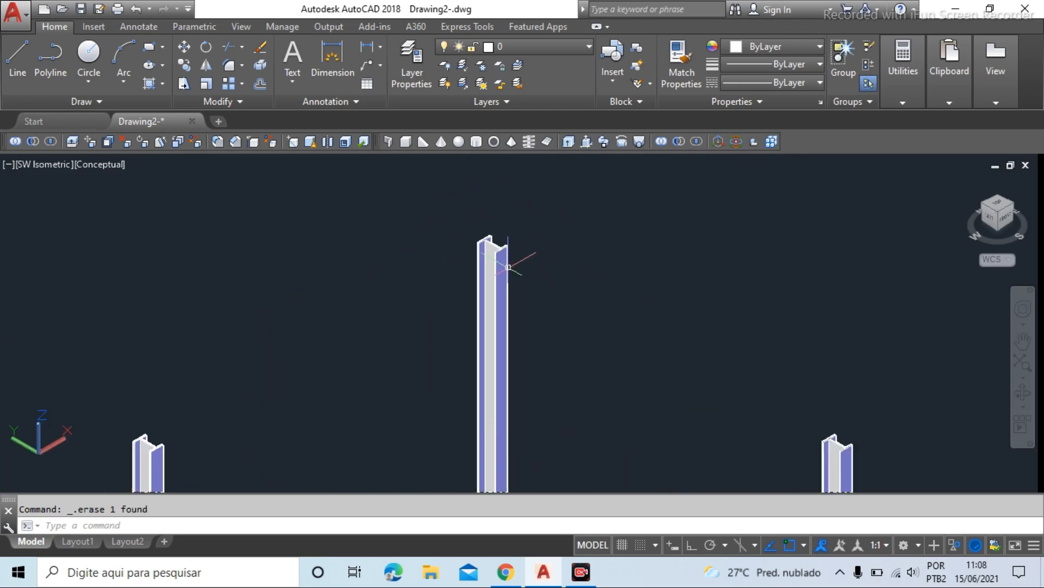
{"action": "scroll", "coordinate": [434, 227], "scroll_direction": "down", "scroll_amount": 5}
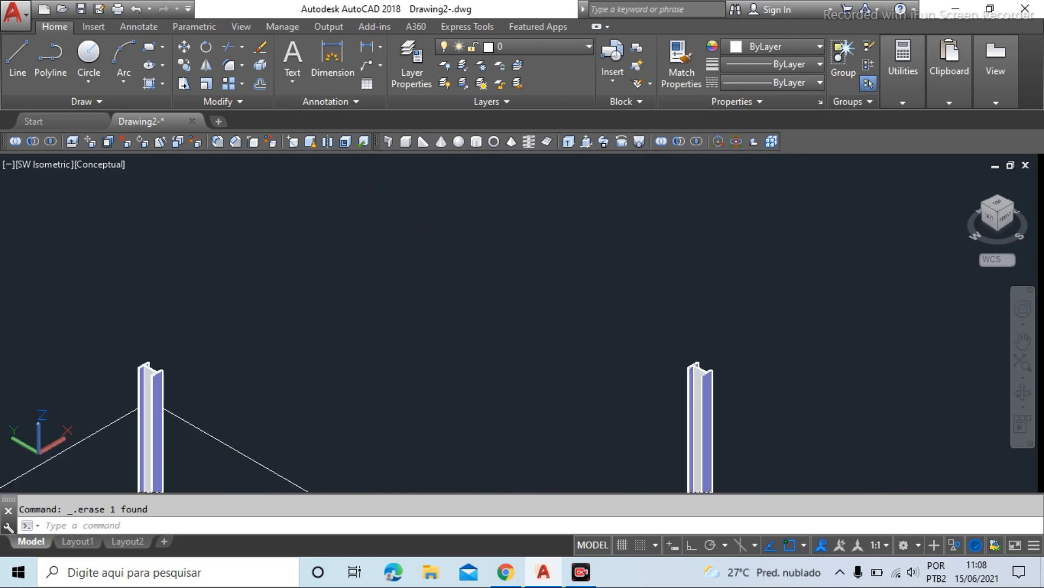
{"action": "scroll", "coordinate": [633, 278], "scroll_direction": "up", "scroll_amount": 5}
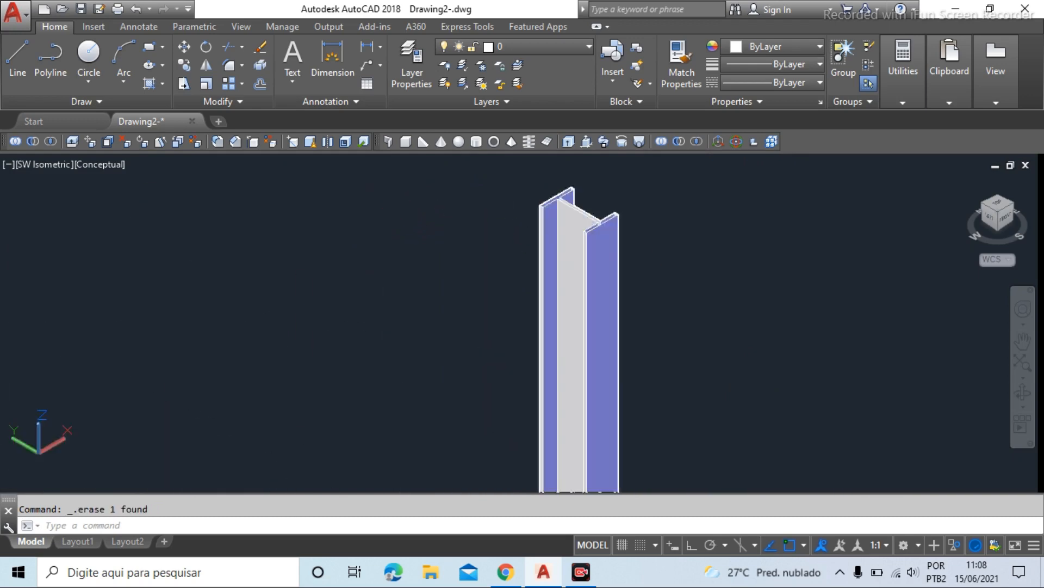
{"action": "scroll", "coordinate": [633, 279], "scroll_direction": "down", "scroll_amount": 6}
{"action": "scroll", "coordinate": [537, 261], "scroll_direction": "up", "scroll_amount": 6}
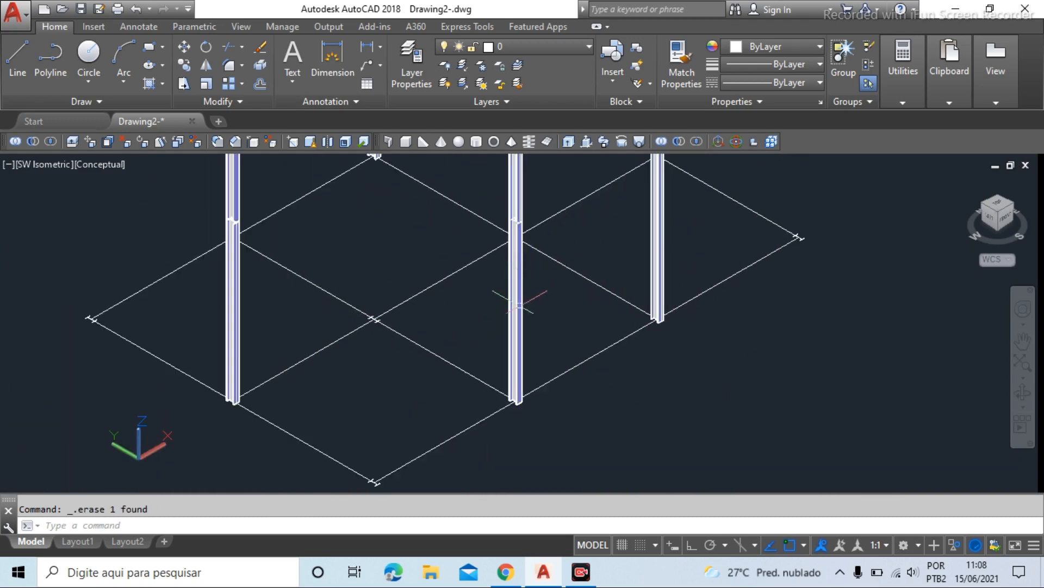
Erase the column next to the left corner on the grid's rear-left edge, keeping its base profile
{"action": "scroll", "coordinate": [595, 325], "scroll_direction": "down", "scroll_amount": 7}
{"action": "scroll", "coordinate": [596, 325], "scroll_direction": "up", "scroll_amount": 8}
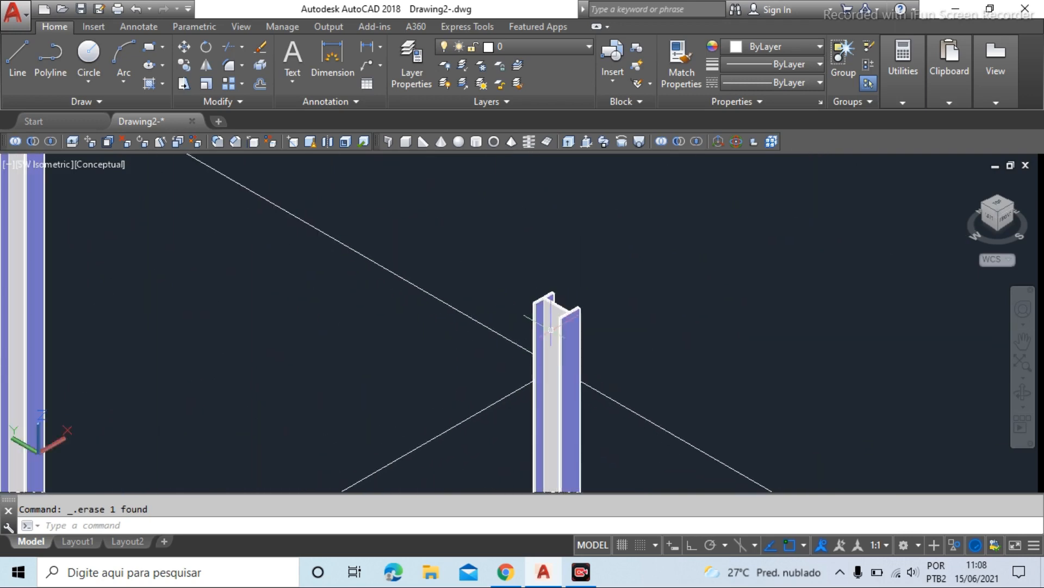
{"action": "scroll", "coordinate": [541, 215], "scroll_direction": "down", "scroll_amount": 8}
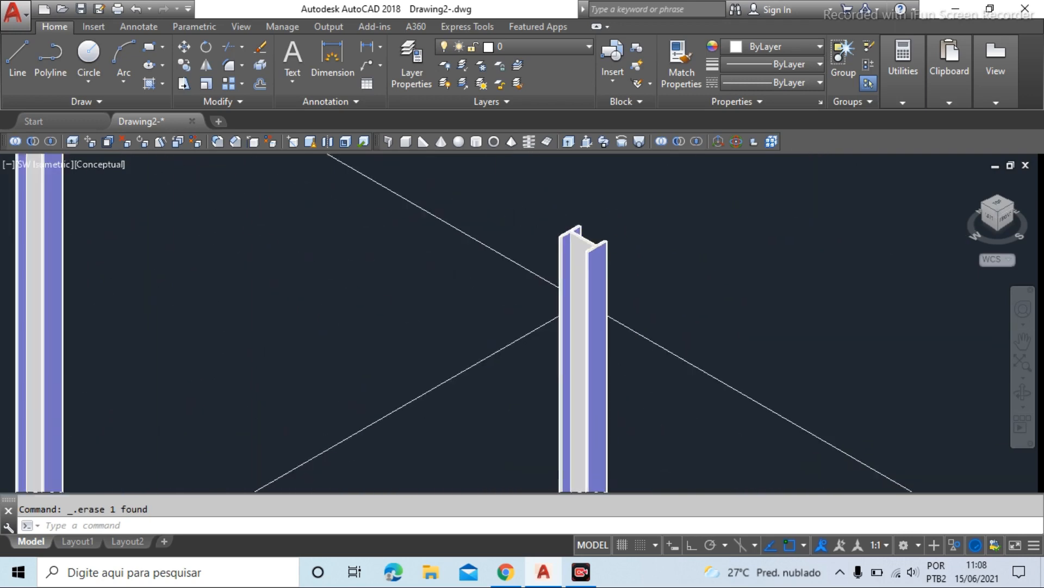
{"action": "scroll", "coordinate": [494, 210], "scroll_direction": "up", "scroll_amount": 3}
{"action": "scroll", "coordinate": [534, 188], "scroll_direction": "up", "scroll_amount": 5}
{"action": "scroll", "coordinate": [524, 198], "scroll_direction": "down", "scroll_amount": 8}
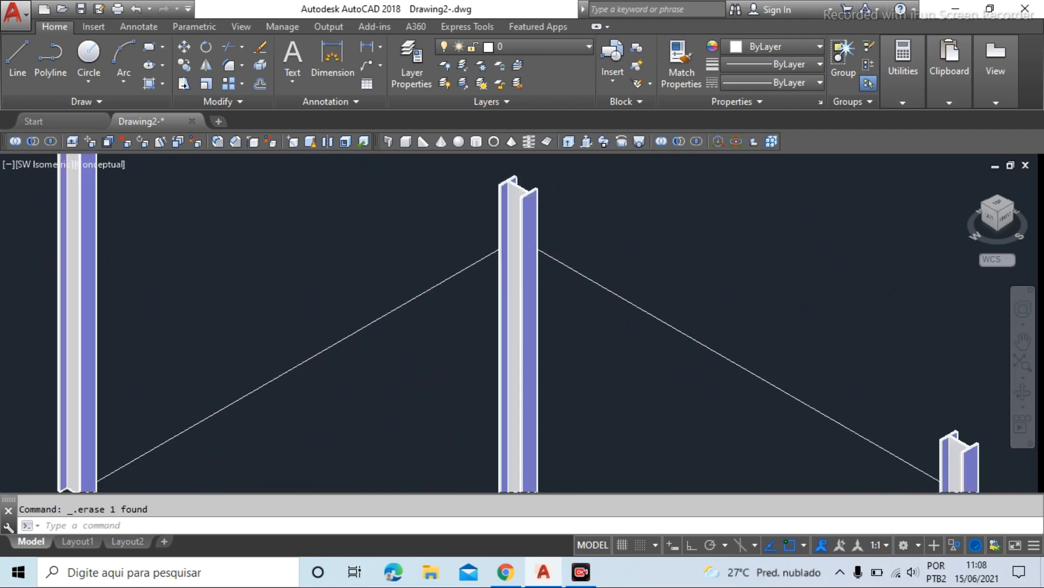
{"action": "scroll", "coordinate": [419, 261], "scroll_direction": "up", "scroll_amount": 3}
{"action": "scroll", "coordinate": [308, 398], "scroll_direction": "up", "scroll_amount": 8}
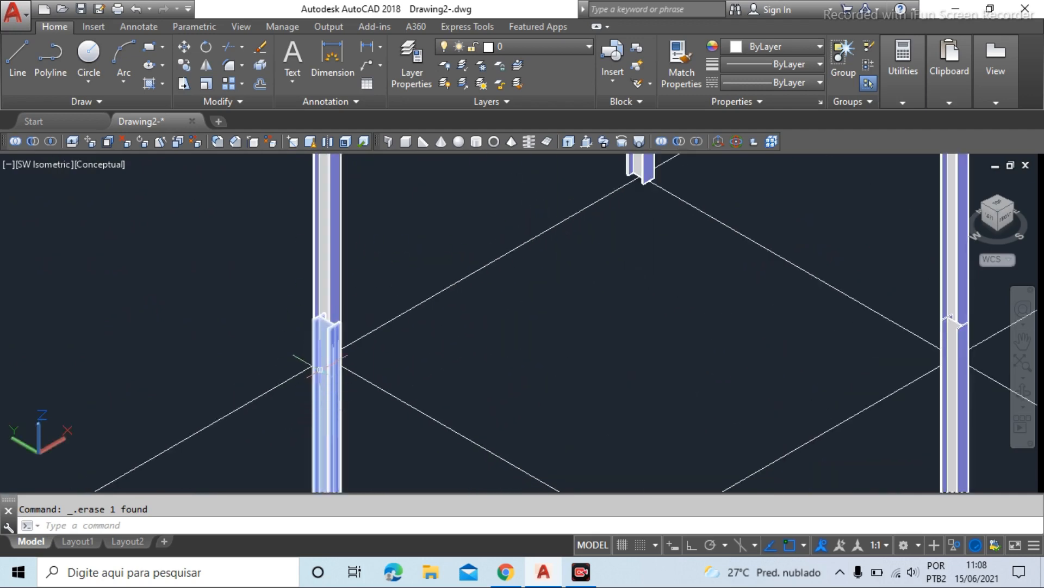
{"action": "scroll", "coordinate": [361, 320], "scroll_direction": "down", "scroll_amount": 6}
{"action": "scroll", "coordinate": [466, 271], "scroll_direction": "down", "scroll_amount": 5}
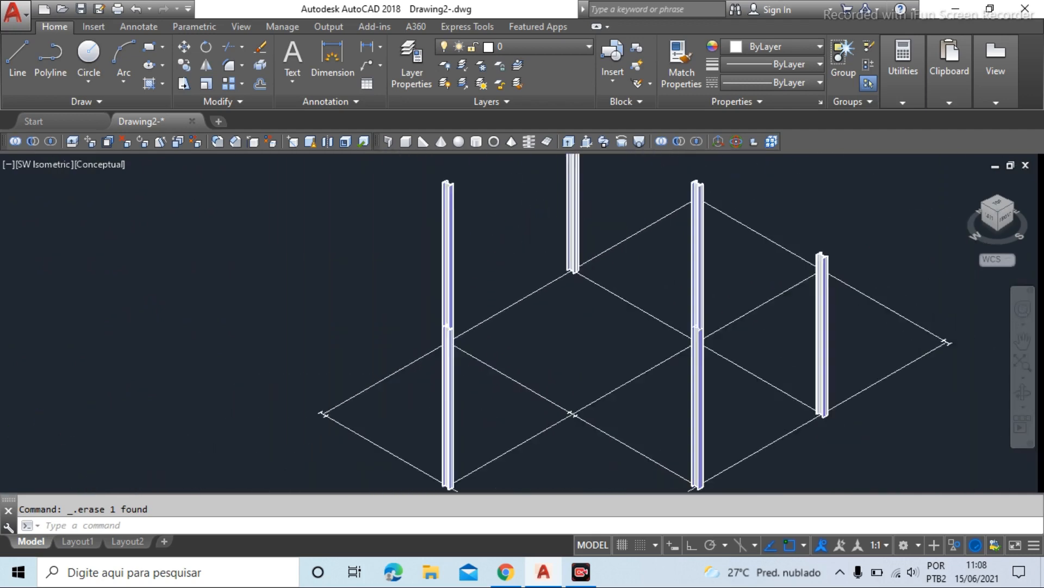
{"action": "scroll", "coordinate": [442, 254], "scroll_direction": "up", "scroll_amount": 9}
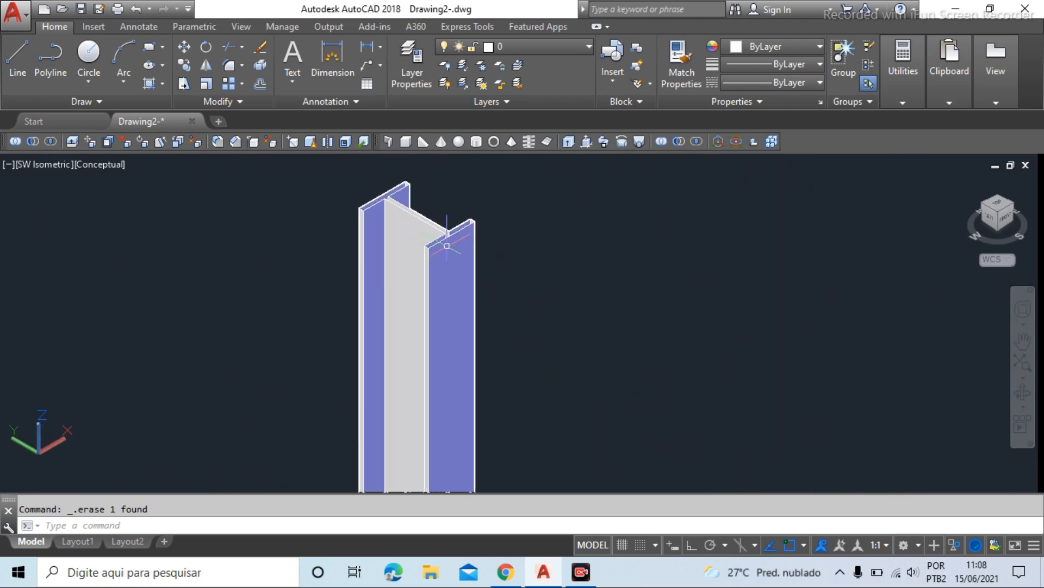
{"action": "scroll", "coordinate": [517, 282], "scroll_direction": "up", "scroll_amount": 3}
{"action": "scroll", "coordinate": [513, 331], "scroll_direction": "down", "scroll_amount": 8}
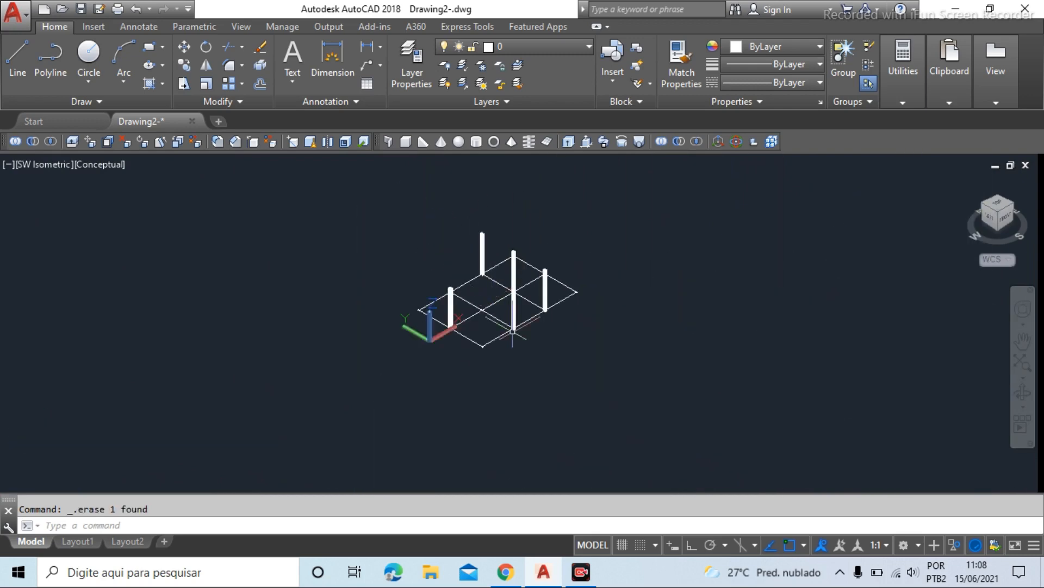
Copy the remaining column on the rear-left edge by its lower flange corner onto the matching profile corner at the grid's left corner
{"action": "scroll", "coordinate": [465, 313], "scroll_direction": "up", "scroll_amount": 3}
{"action": "scroll", "coordinate": [508, 357], "scroll_direction": "down", "scroll_amount": 4}
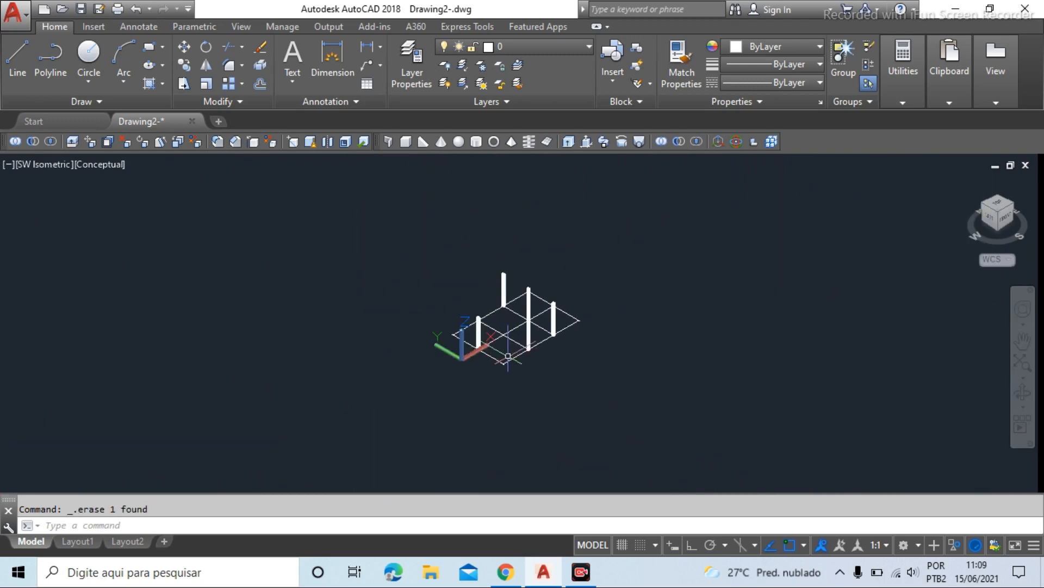
{"action": "scroll", "coordinate": [502, 302], "scroll_direction": "up", "scroll_amount": 6}
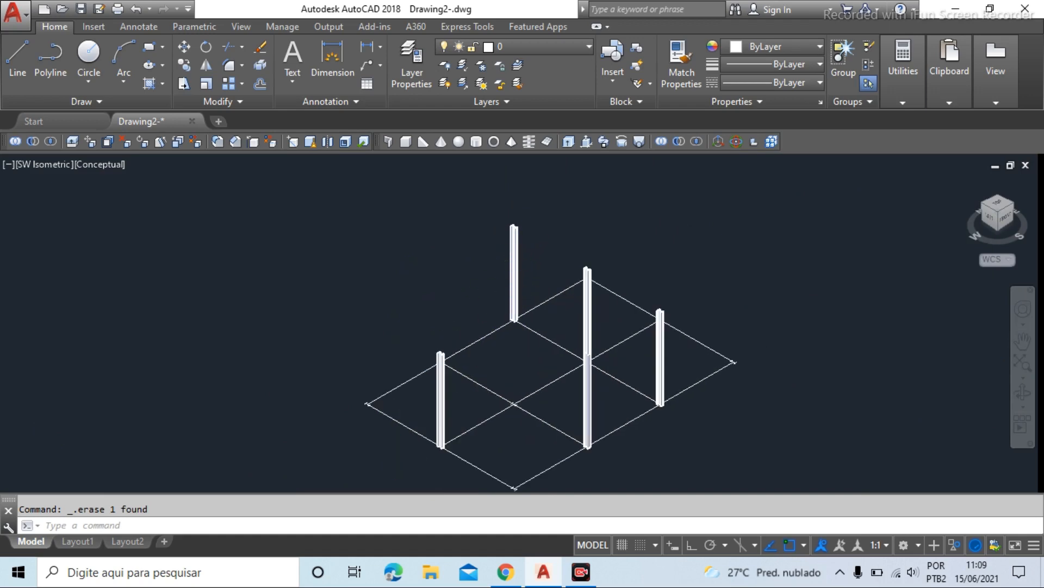
{"action": "left_click", "coordinate": [183, 65]}
{"action": "left_click", "coordinate": [555, 203]}
{"action": "left_click", "coordinate": [462, 313]}
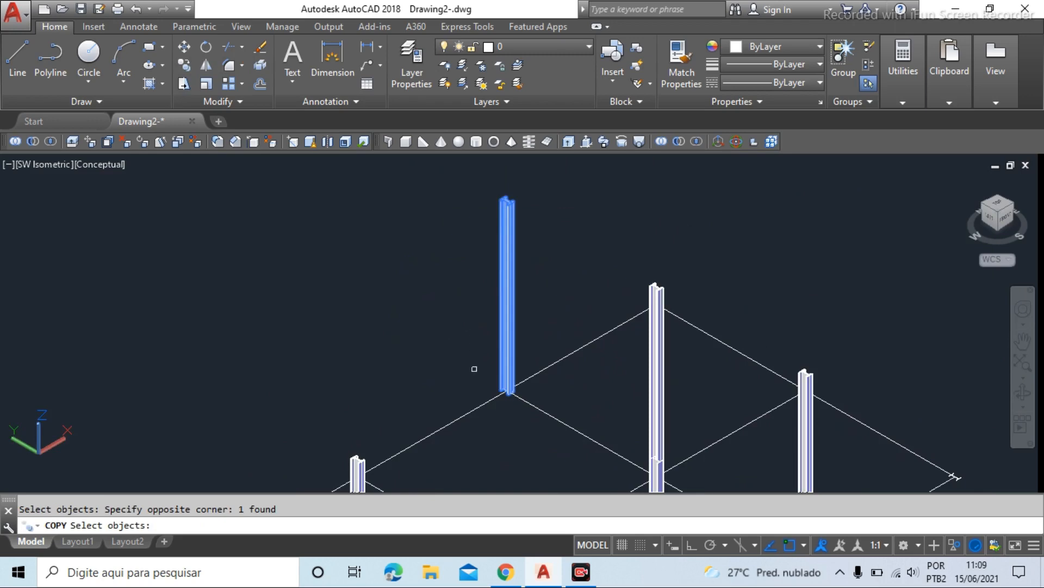
{"action": "key", "text": "Return"}
{"action": "scroll", "coordinate": [471, 253], "scroll_direction": "down", "scroll_amount": 4}
{"action": "scroll", "coordinate": [501, 322], "scroll_direction": "up", "scroll_amount": 8}
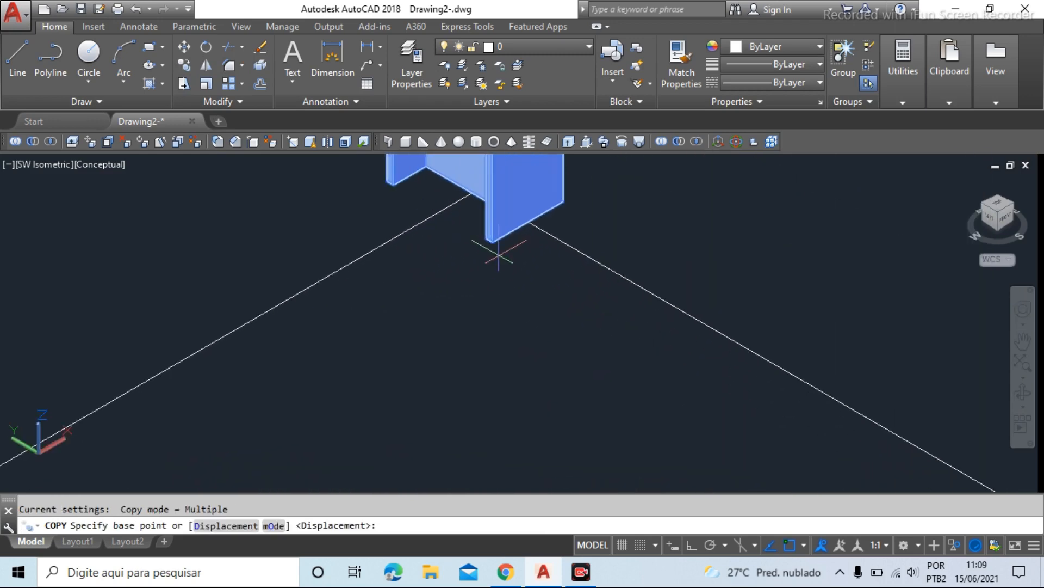
{"action": "left_click", "coordinate": [499, 246]}
{"action": "scroll", "coordinate": [500, 246], "scroll_direction": "down", "scroll_amount": 6}
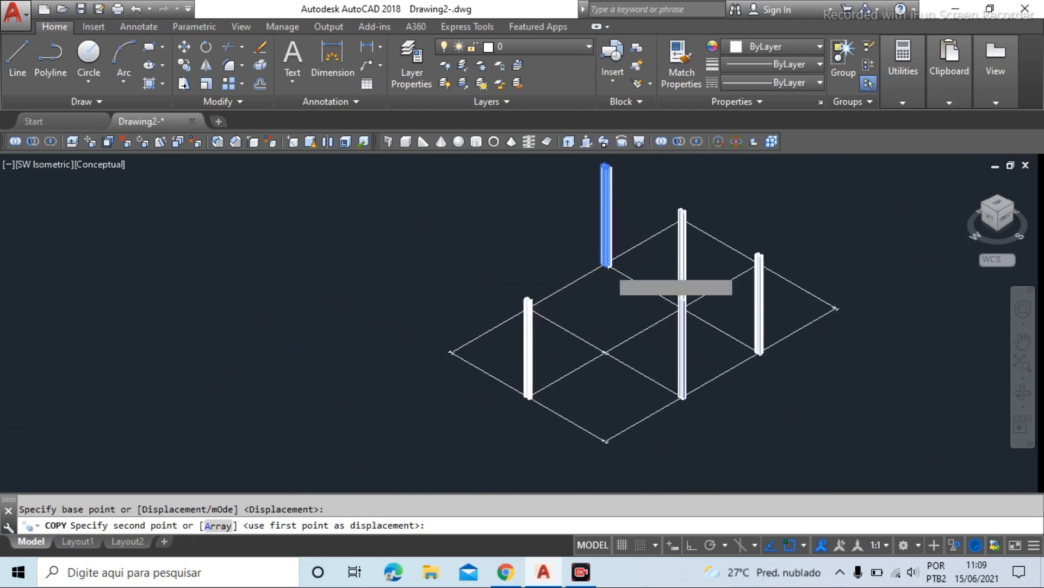
{"action": "scroll", "coordinate": [560, 299], "scroll_direction": "up", "scroll_amount": 8}
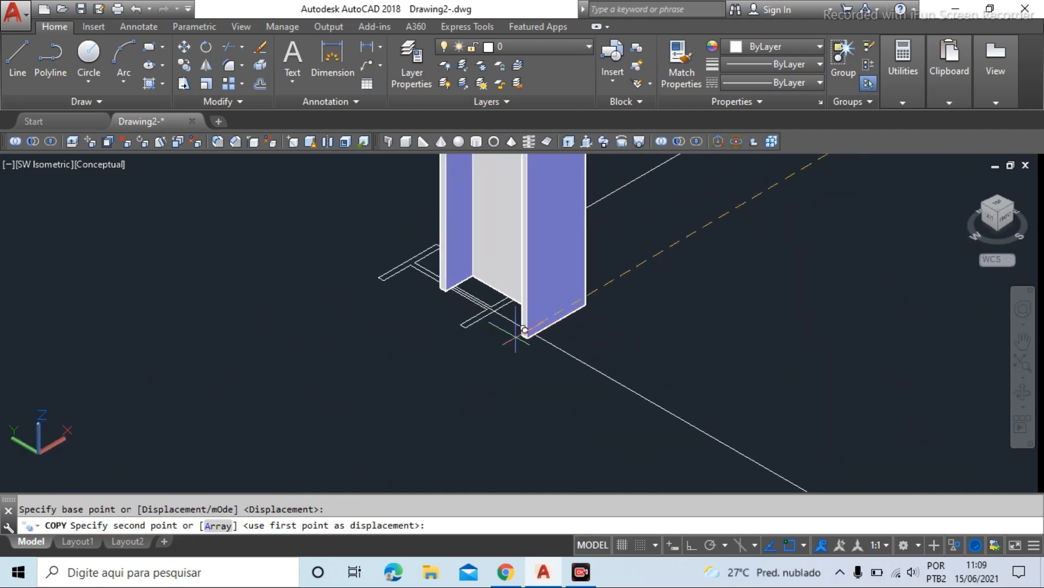
{"action": "left_click", "coordinate": [467, 320]}
Place another copy of the column on the base profile at the grid's front corner, matching the lower flange corner
{"action": "scroll", "coordinate": [446, 304], "scroll_direction": "down", "scroll_amount": 5}
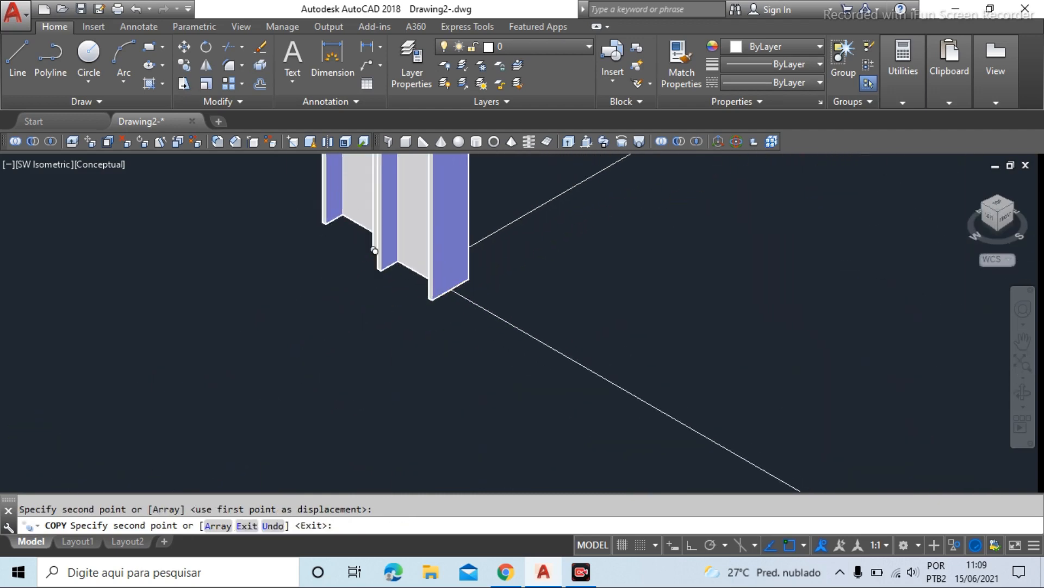
{"action": "scroll", "coordinate": [537, 361], "scroll_direction": "down", "scroll_amount": 4}
{"action": "scroll", "coordinate": [571, 370], "scroll_direction": "up", "scroll_amount": 8}
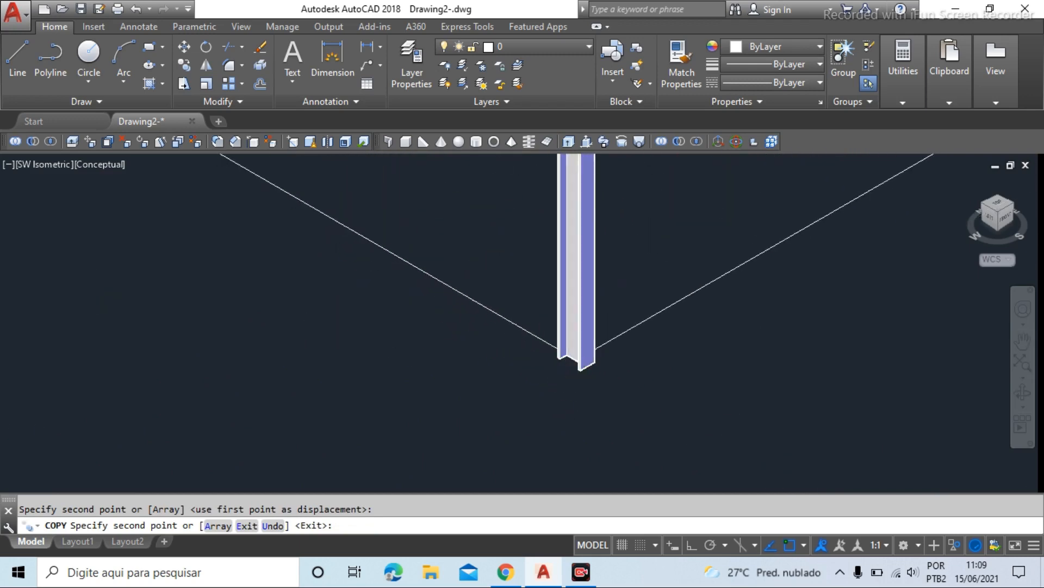
{"action": "scroll", "coordinate": [597, 340], "scroll_direction": "up", "scroll_amount": 3}
{"action": "left_click", "coordinate": [549, 474]}
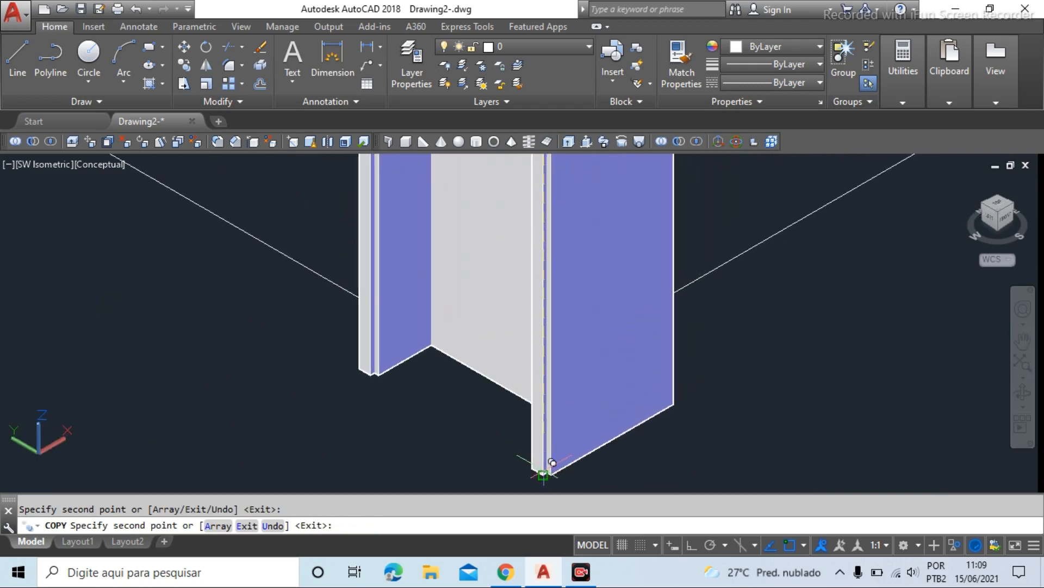
{"action": "scroll", "coordinate": [515, 436], "scroll_direction": "down", "scroll_amount": 8}
{"action": "scroll", "coordinate": [516, 434], "scroll_direction": "down", "scroll_amount": 6}
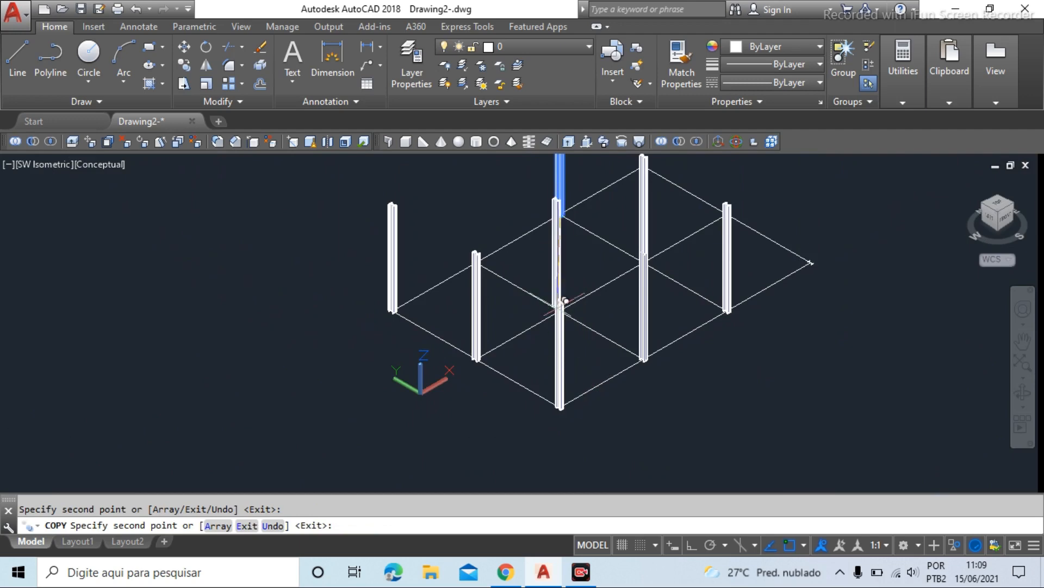
Copy the column onto the empty base profile beside the left corner on the rear-left edge, matching the lower flange corner
{"action": "scroll", "coordinate": [488, 245], "scroll_direction": "up", "scroll_amount": 5}
{"action": "scroll", "coordinate": [481, 249], "scroll_direction": "up", "scroll_amount": 2}
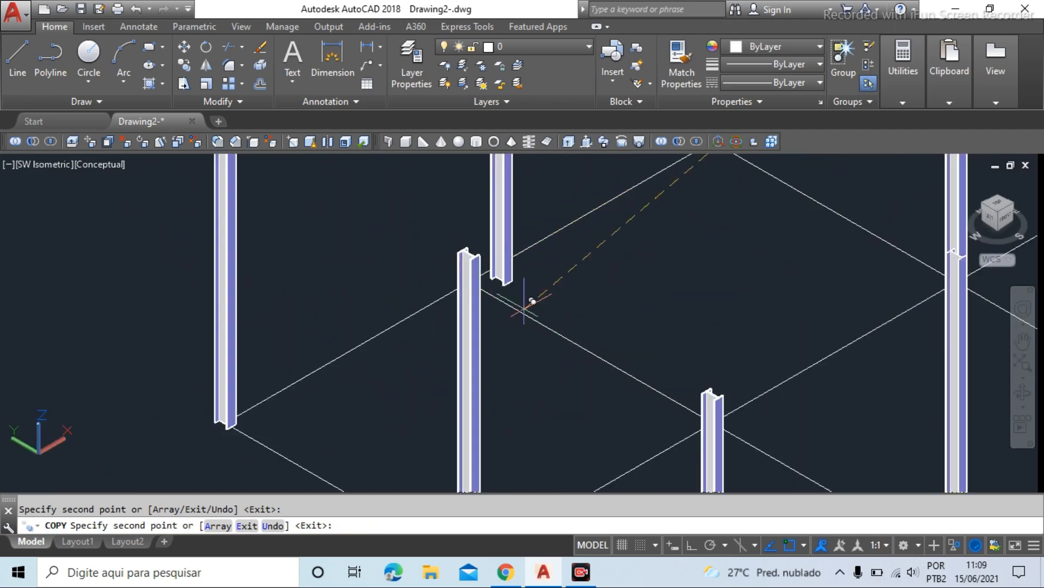
{"action": "middle_click", "coordinate": [539, 325]}
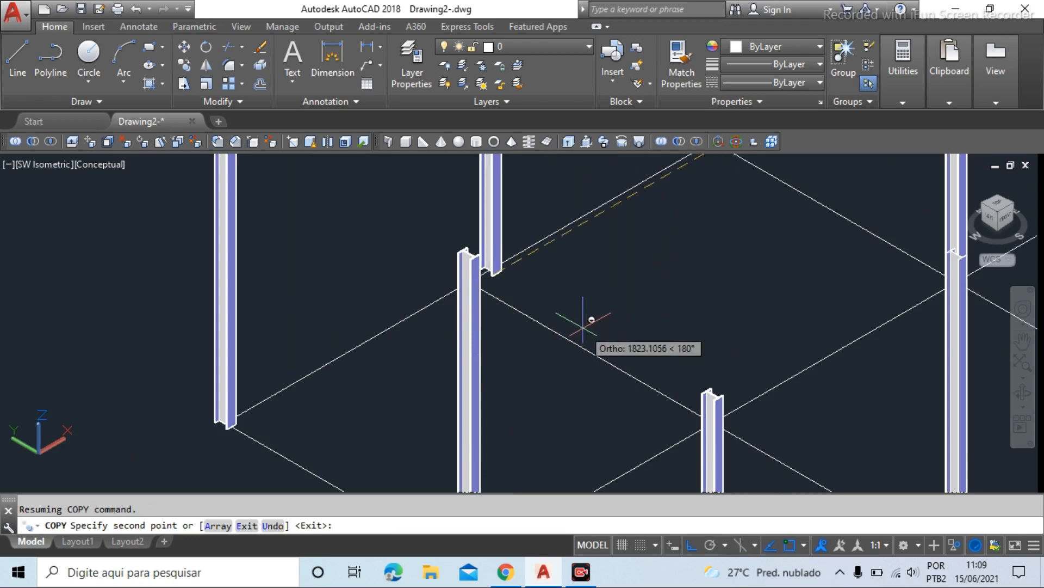
{"action": "middle_click_drag", "start_coordinate": [601, 317], "coordinate": [517, 334], "text": "shift"}
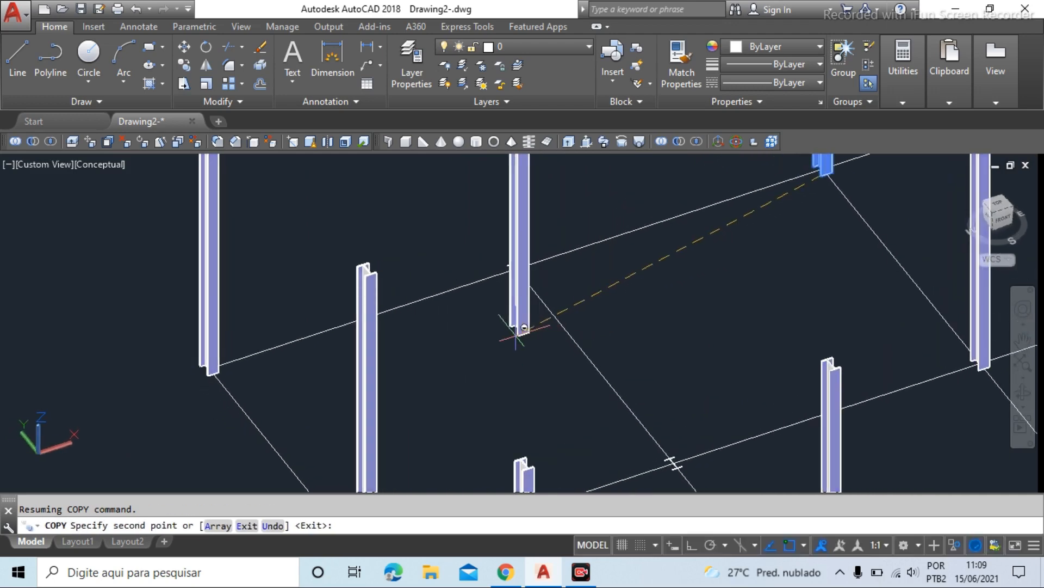
{"action": "scroll", "coordinate": [575, 305], "scroll_direction": "up", "scroll_amount": 8}
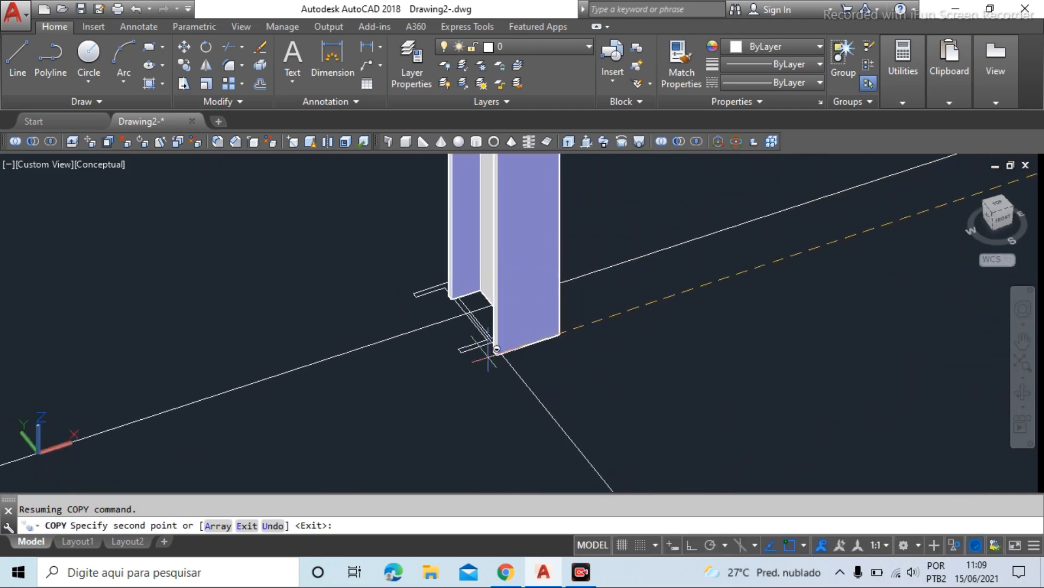
{"action": "left_click", "coordinate": [383, 330]}
{"action": "scroll", "coordinate": [375, 321], "scroll_direction": "down", "scroll_amount": 8}
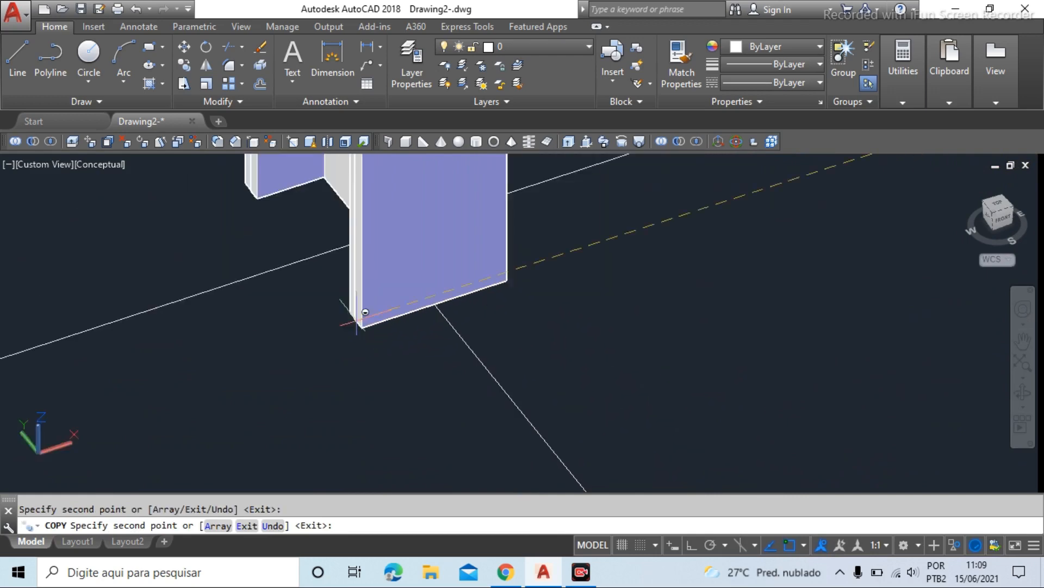
Place copies of the column on the interior profile nearest the left edge and on the profile at the grid's right corner
{"action": "scroll", "coordinate": [421, 219], "scroll_direction": "up", "scroll_amount": 9}
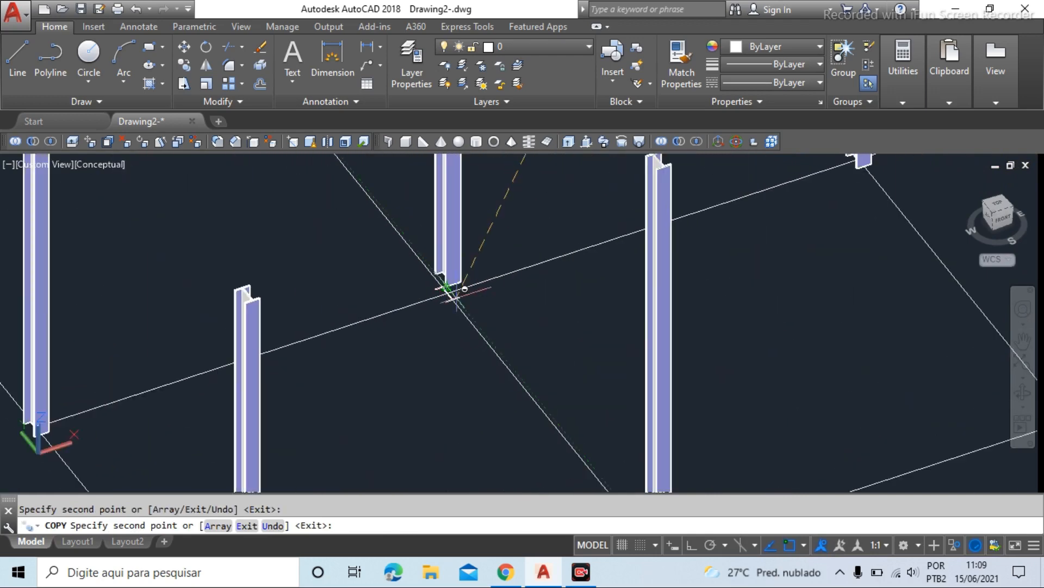
{"action": "scroll", "coordinate": [434, 281], "scroll_direction": "down", "scroll_amount": 9}
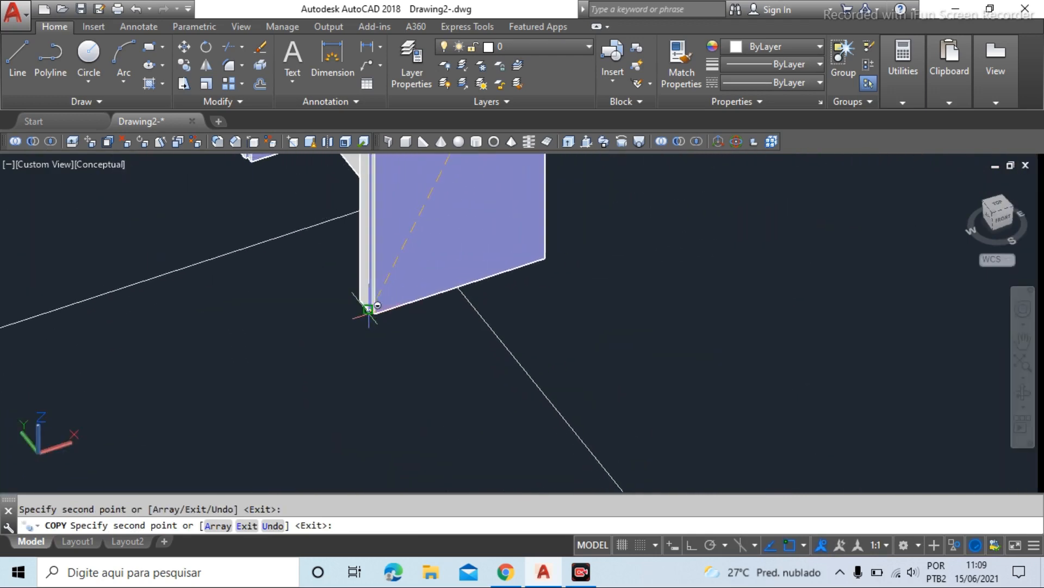
{"action": "scroll", "coordinate": [674, 308], "scroll_direction": "up", "scroll_amount": 9}
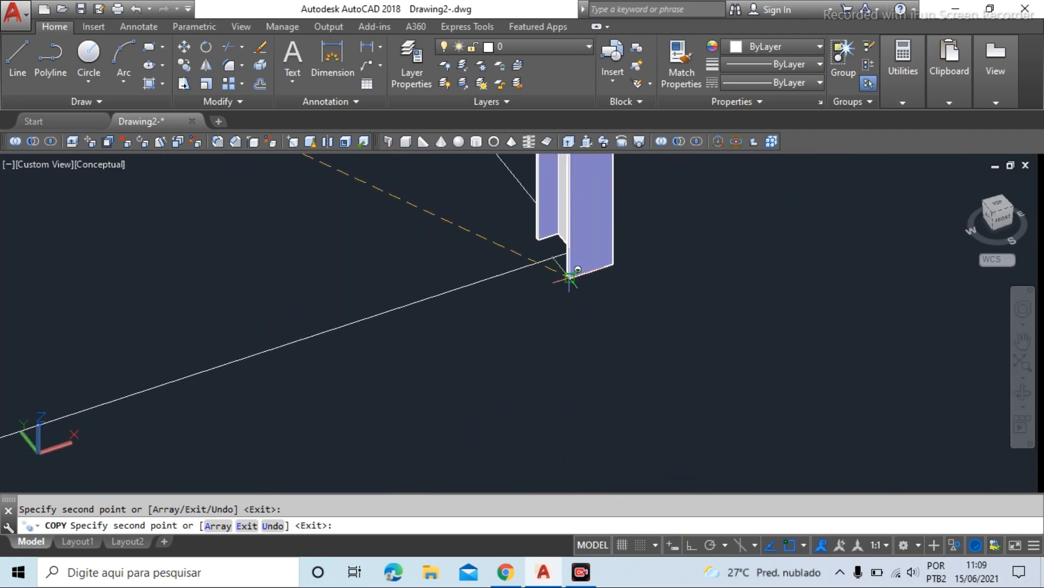
{"action": "scroll", "coordinate": [569, 278], "scroll_direction": "down", "scroll_amount": 8}
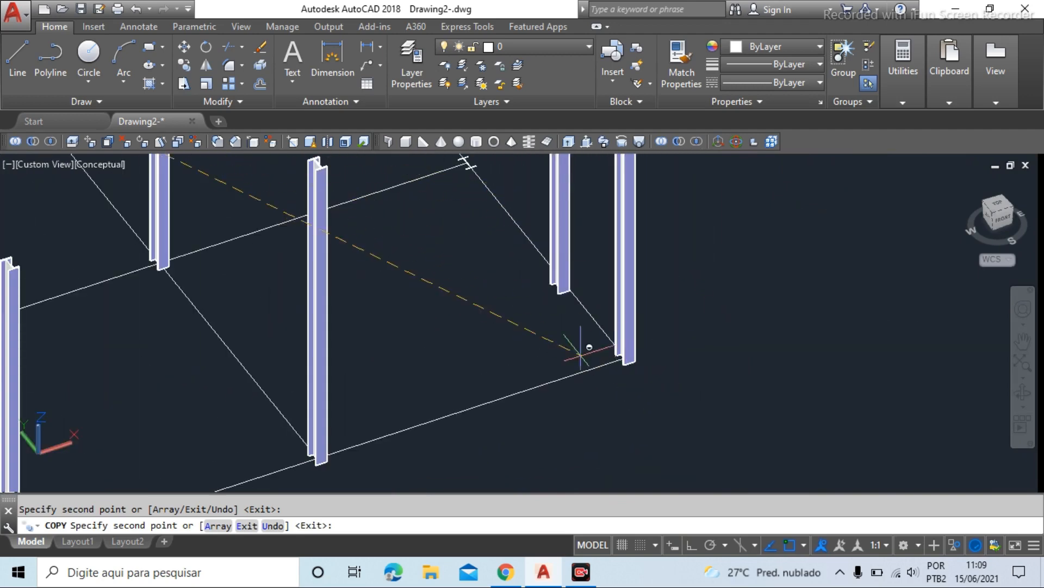
Place copies of the column on the middle profile of the right-hand edge and at the rear corner, then finish copying
{"action": "scroll", "coordinate": [543, 266], "scroll_direction": "up", "scroll_amount": 10}
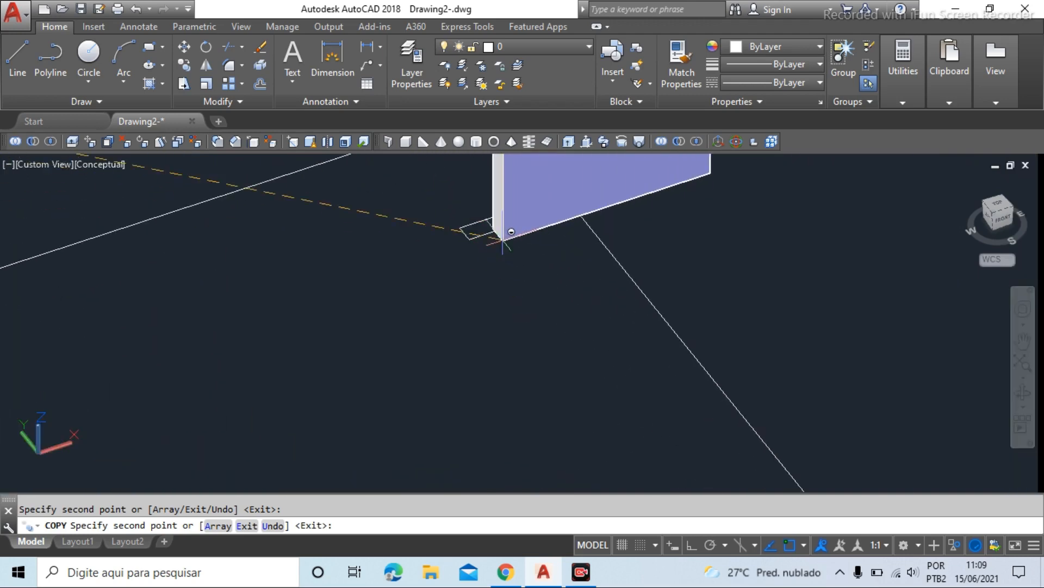
{"action": "scroll", "coordinate": [487, 239], "scroll_direction": "down", "scroll_amount": 6}
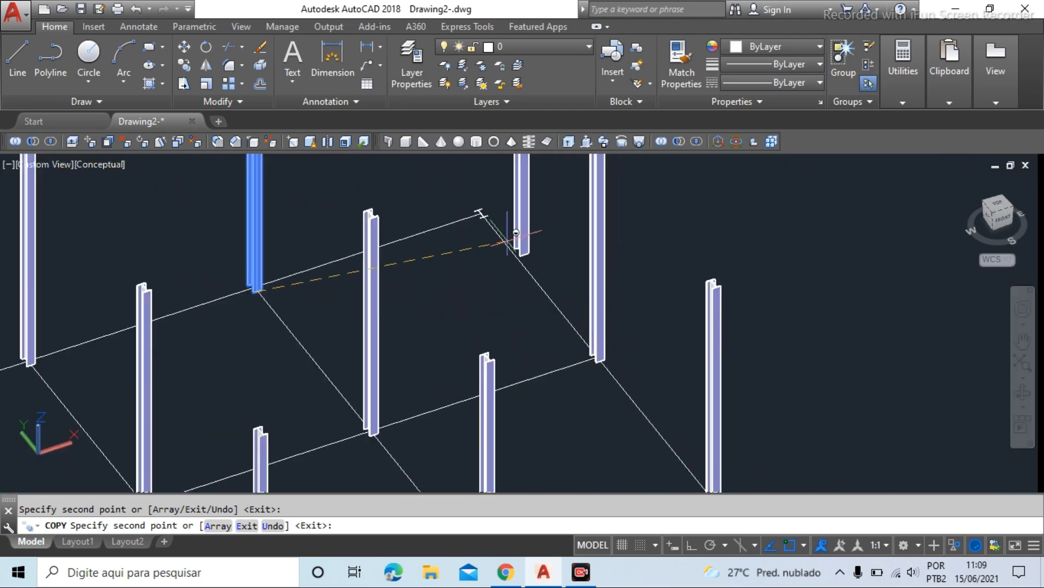
{"action": "scroll", "coordinate": [482, 215], "scroll_direction": "up", "scroll_amount": 5}
{"action": "scroll", "coordinate": [462, 207], "scroll_direction": "up", "scroll_amount": 8}
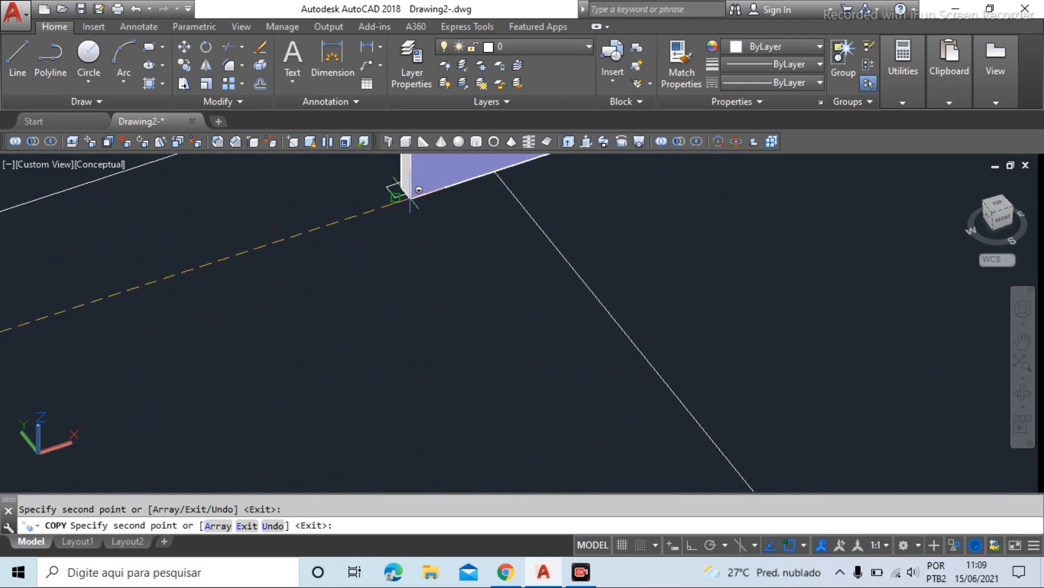
{"action": "key", "text": "Escape"}
{"action": "scroll", "coordinate": [604, 289], "scroll_direction": "down", "scroll_amount": 10}
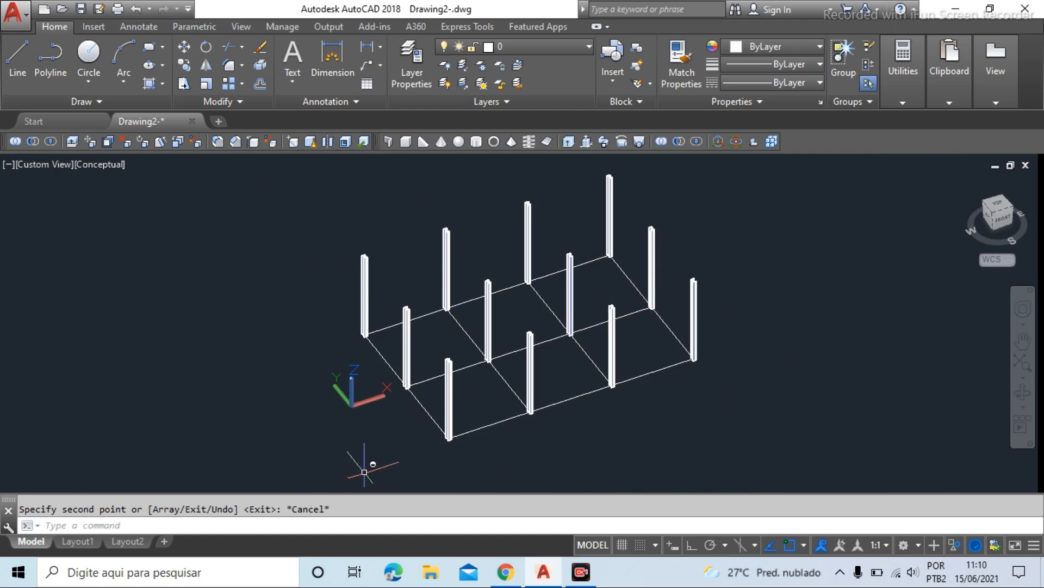
Display the Properties palette, switch to the SW Isometric view and inspect the properties of the column at the grid's left corner
{"action": "type", "text": "mo"}
{"action": "key", "text": "Return"}
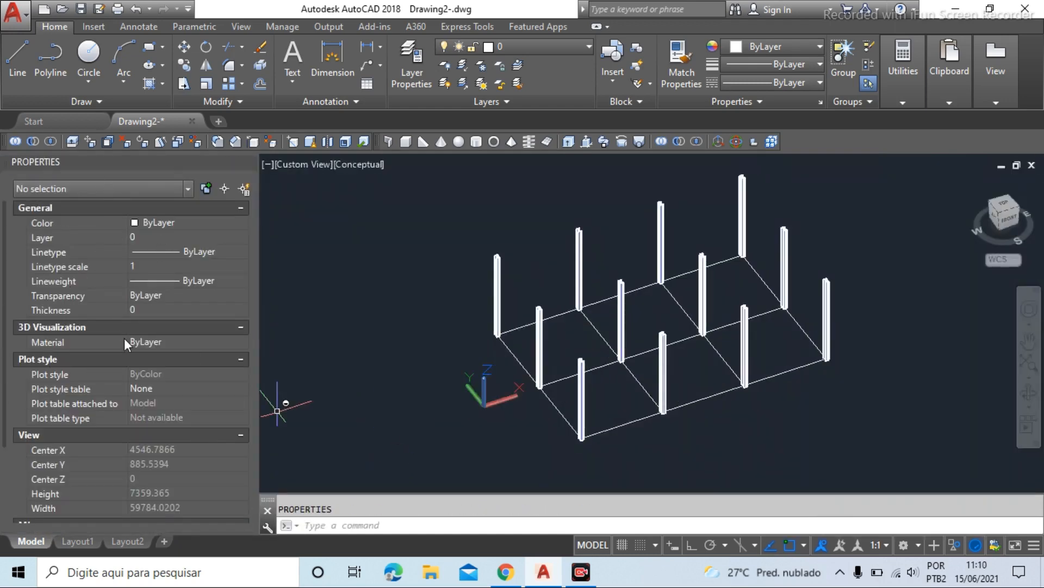
{"action": "left_click", "coordinate": [1000, 216]}
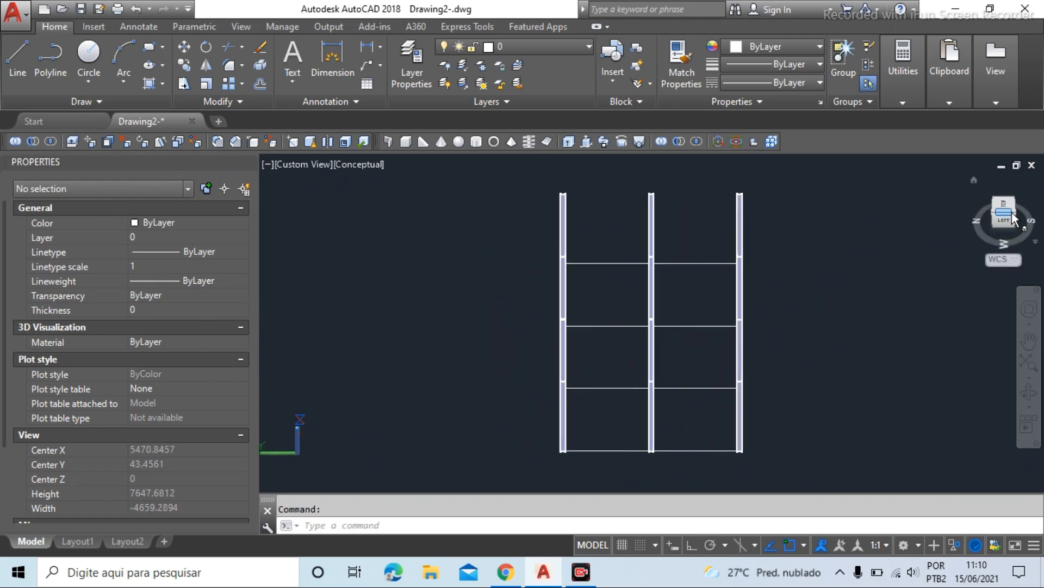
{"action": "left_click", "coordinate": [1018, 214]}
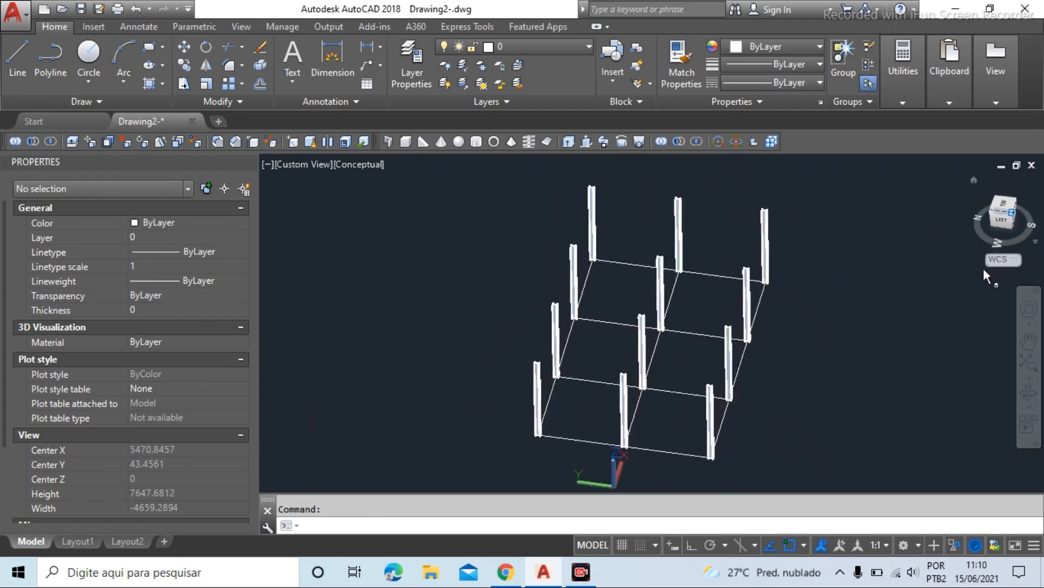
{"action": "scroll", "coordinate": [795, 332], "scroll_direction": "up", "scroll_amount": 5}
{"action": "left_click", "coordinate": [712, 283]}
{"action": "left_click", "coordinate": [501, 350]}
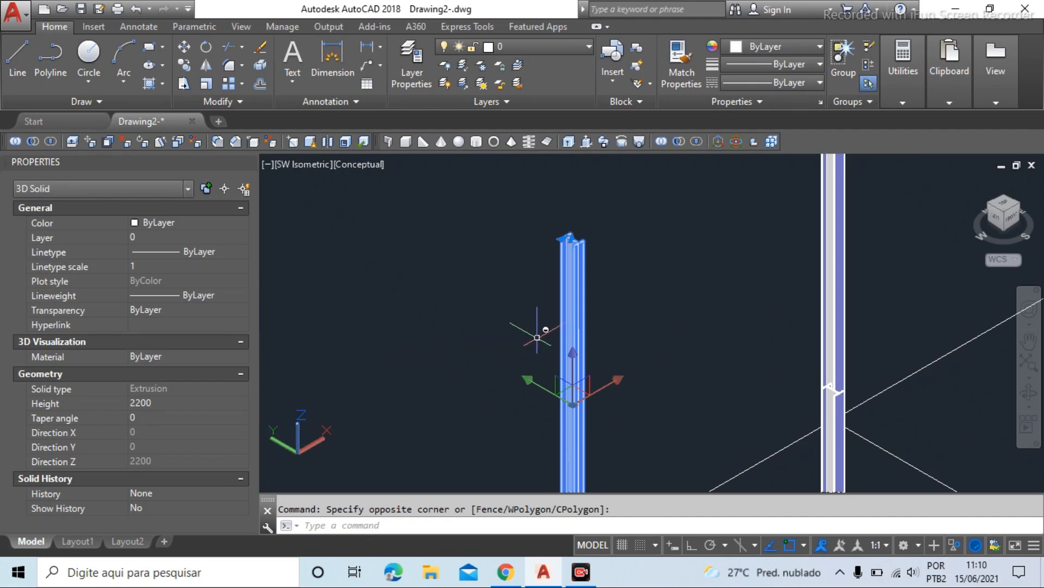
{"action": "key", "text": "Escape"}
Set the height of the column at the grid's left corner to 3200
{"action": "left_click", "coordinate": [589, 364]}
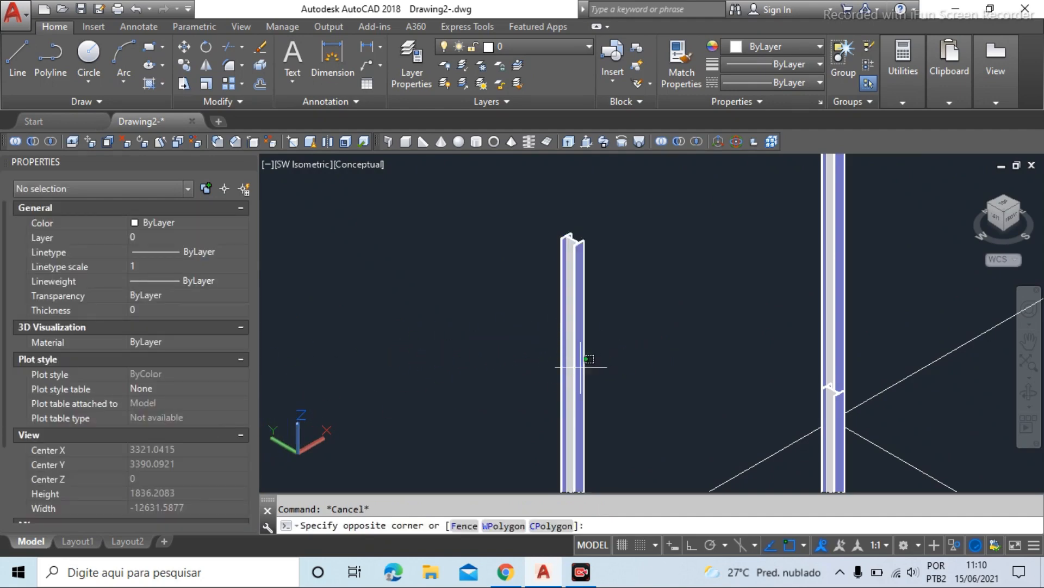
{"action": "left_click", "coordinate": [527, 382]}
{"action": "left_click", "coordinate": [149, 401]}
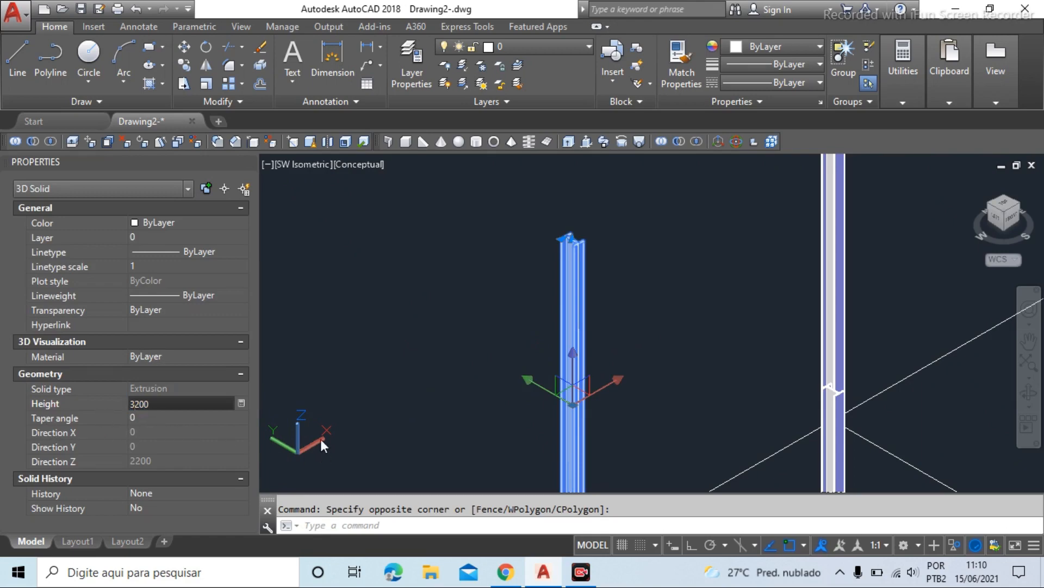
{"action": "key", "text": "Return"}
{"action": "key", "text": "Escape"}
{"action": "scroll", "coordinate": [381, 318], "scroll_direction": "down", "scroll_amount": 5}
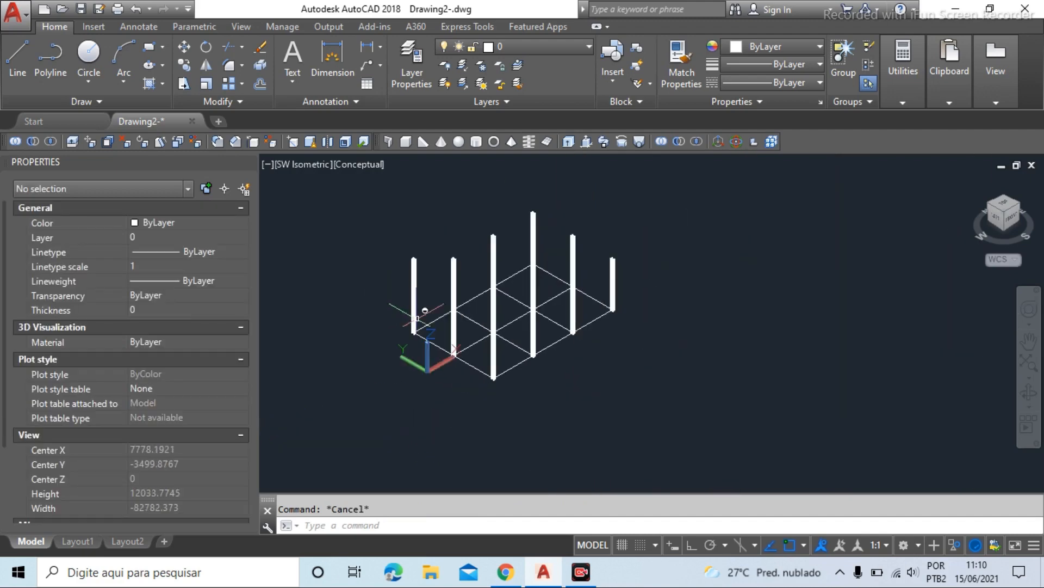
Change the height of the column at the grid's left corner to 1000
{"action": "scroll", "coordinate": [431, 276], "scroll_direction": "up", "scroll_amount": 2}
{"action": "scroll", "coordinate": [430, 372], "scroll_direction": "up", "scroll_amount": 1}
{"action": "scroll", "coordinate": [430, 372], "scroll_direction": "down", "scroll_amount": 2}
{"action": "middle_click_drag", "start_coordinate": [430, 371], "coordinate": [506, 349], "text": "shift"}
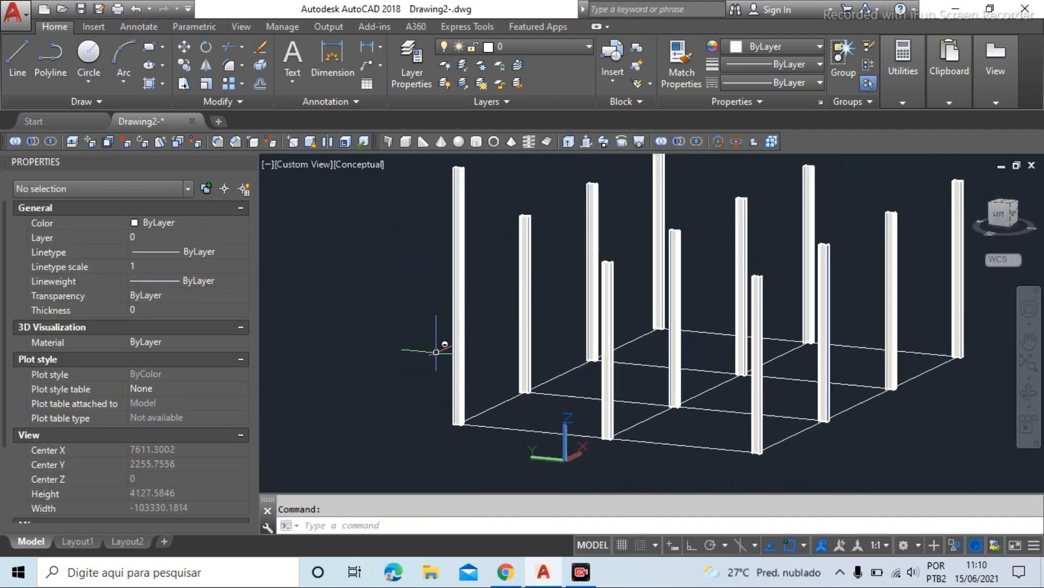
{"action": "scroll", "coordinate": [502, 183], "scroll_direction": "up", "scroll_amount": 3}
{"action": "scroll", "coordinate": [407, 206], "scroll_direction": "down", "scroll_amount": 4}
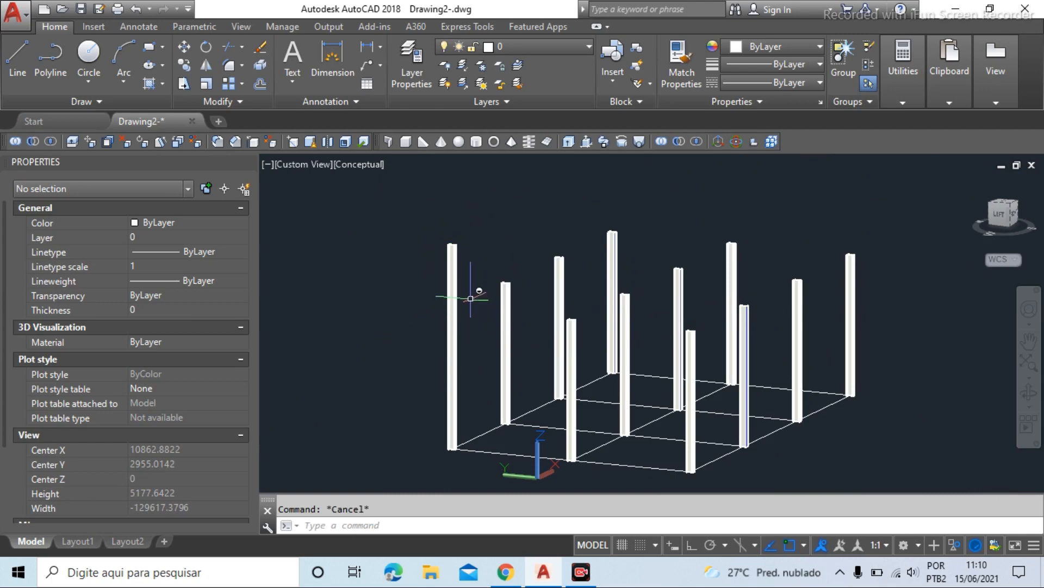
{"action": "left_click", "coordinate": [471, 298]}
{"action": "left_click", "coordinate": [375, 367]}
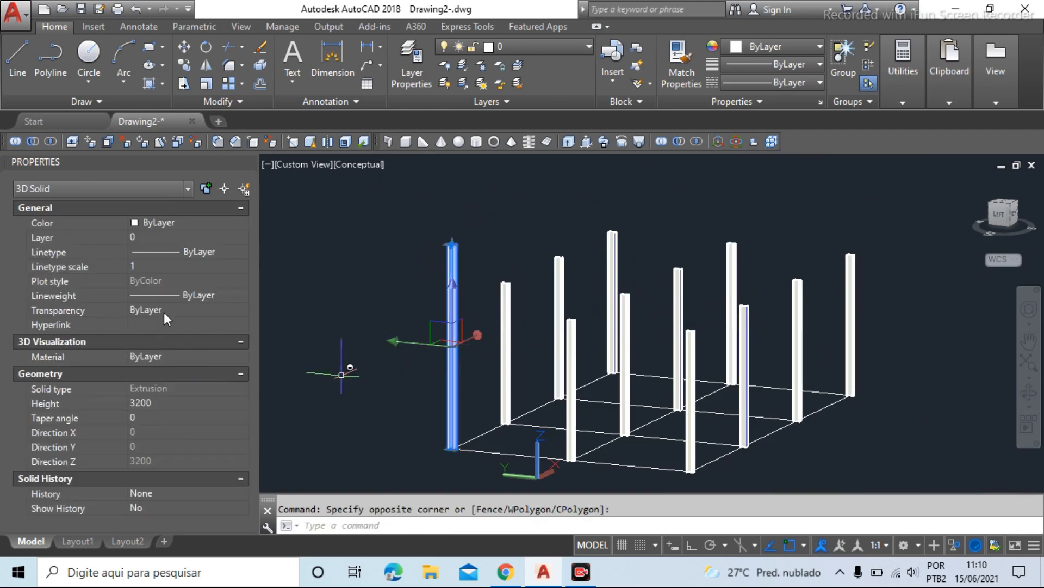
{"action": "left_click", "coordinate": [149, 406]}
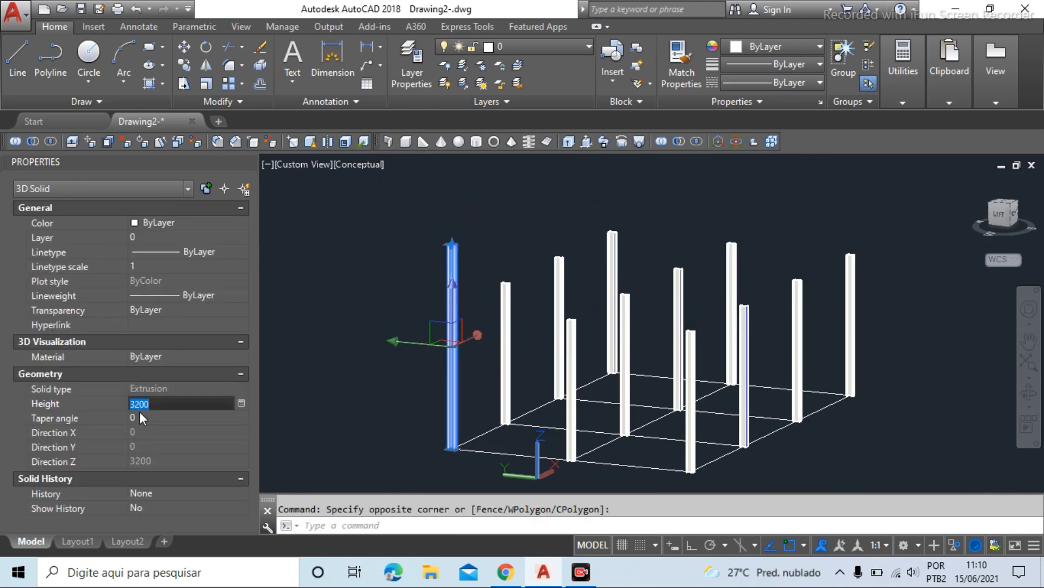
{"action": "left_click", "coordinate": [136, 405]}
{"action": "type", "text": "100"}
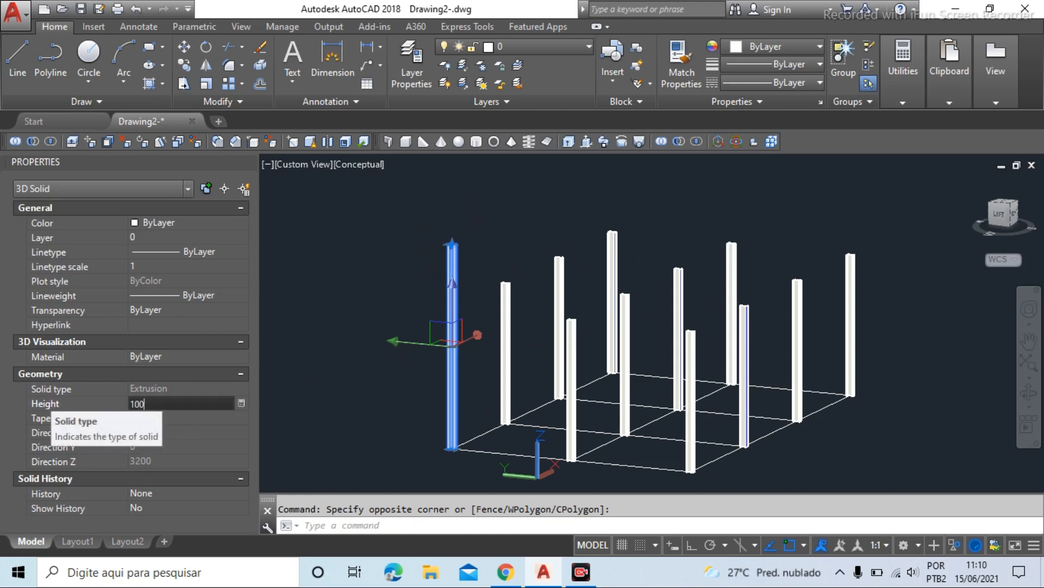
{"action": "type", "text": "0"}
{"action": "key", "text": "Tab"}
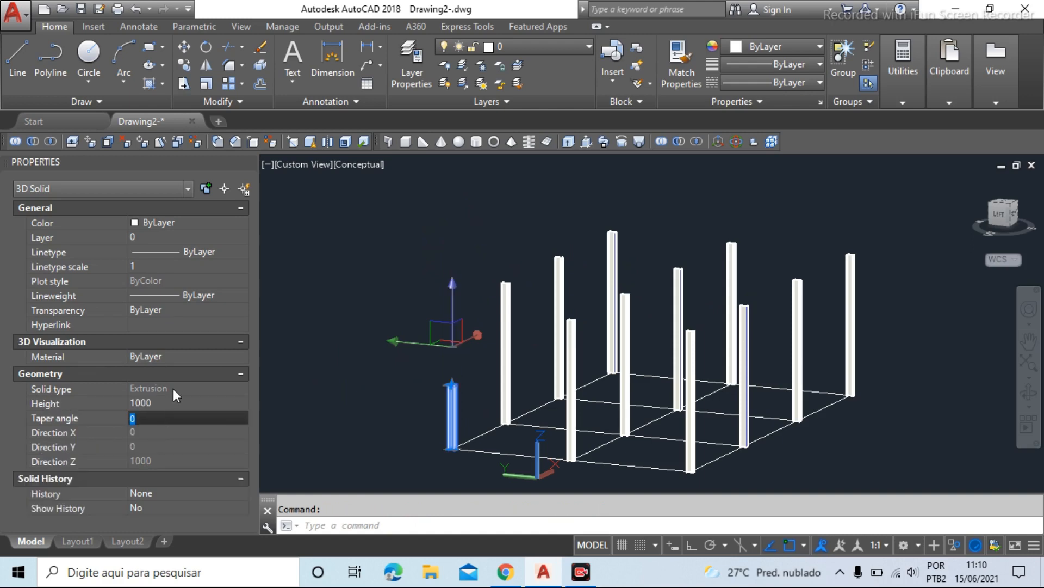
{"action": "key", "text": "Escape"}
Undo both height changes made to the column at the grid's left corner
{"action": "scroll", "coordinate": [450, 375], "scroll_direction": "up", "scroll_amount": 5}
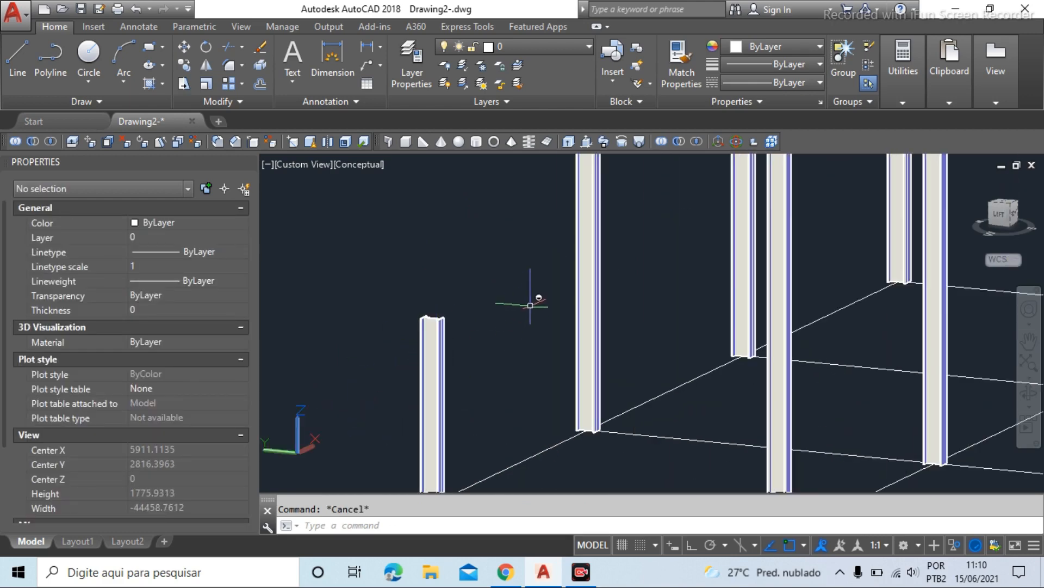
{"action": "scroll", "coordinate": [529, 305], "scroll_direction": "down", "scroll_amount": 5}
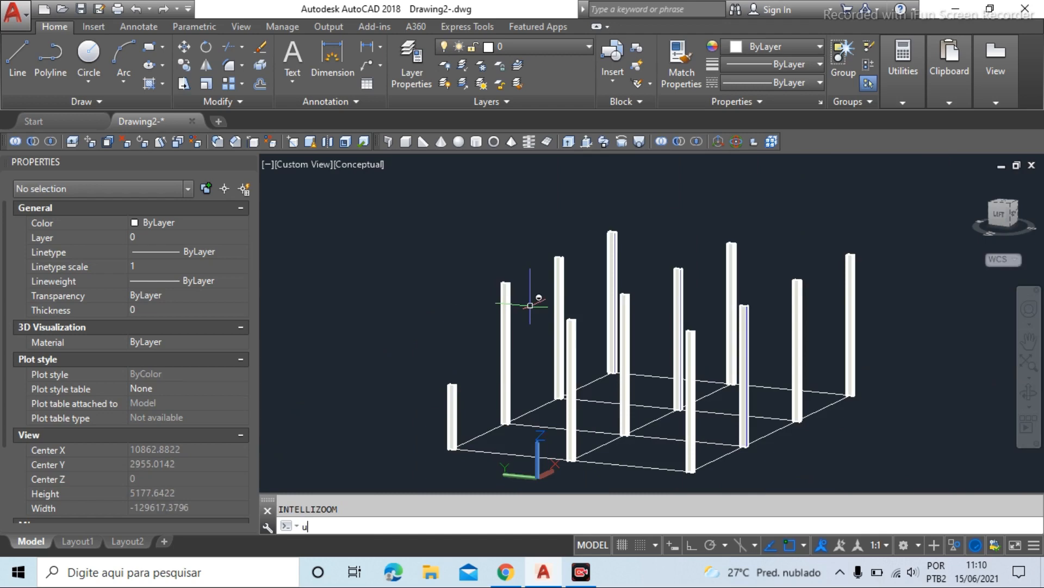
{"action": "key", "text": "Return"}
{"action": "key", "text": "Return"}
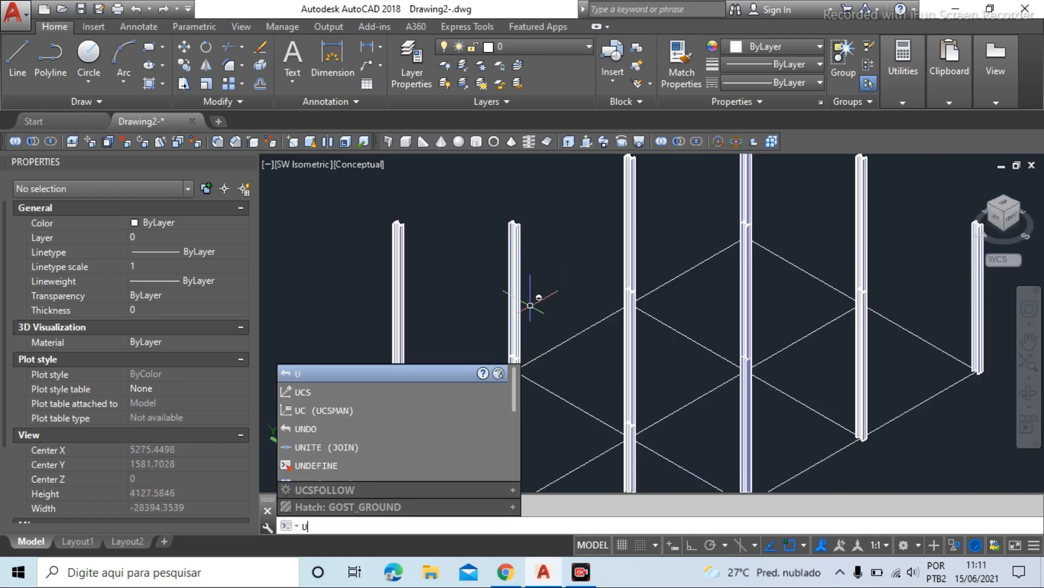
{"action": "key", "text": "Return"}
{"action": "type", "text": "u"}
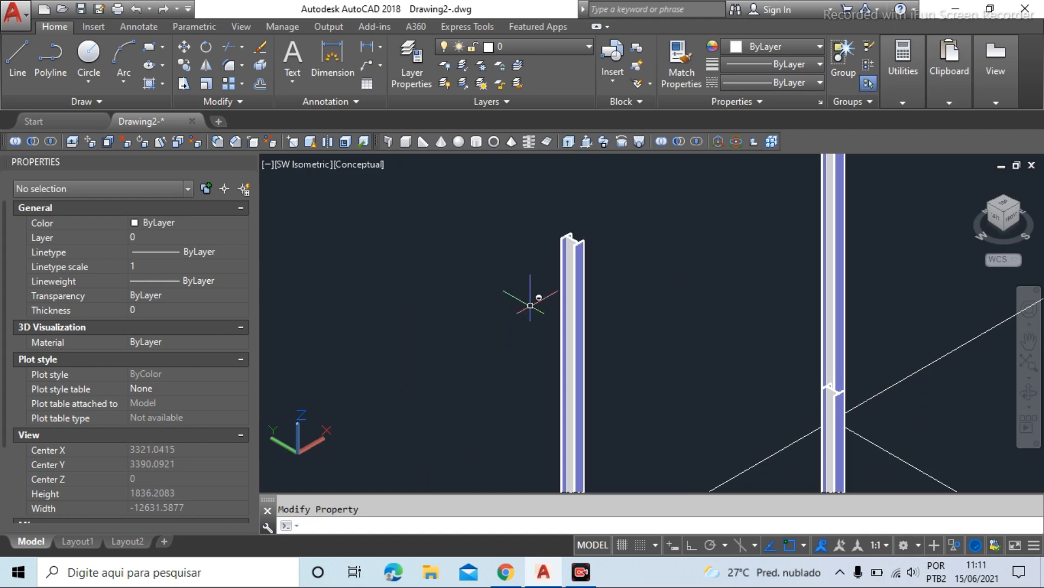
Raise the column at the grid's left corner by 1000 along the Z axis using the move gizmo
{"action": "scroll", "coordinate": [531, 305], "scroll_direction": "down", "scroll_amount": 4}
{"action": "scroll", "coordinate": [584, 311], "scroll_direction": "up", "scroll_amount": 3}
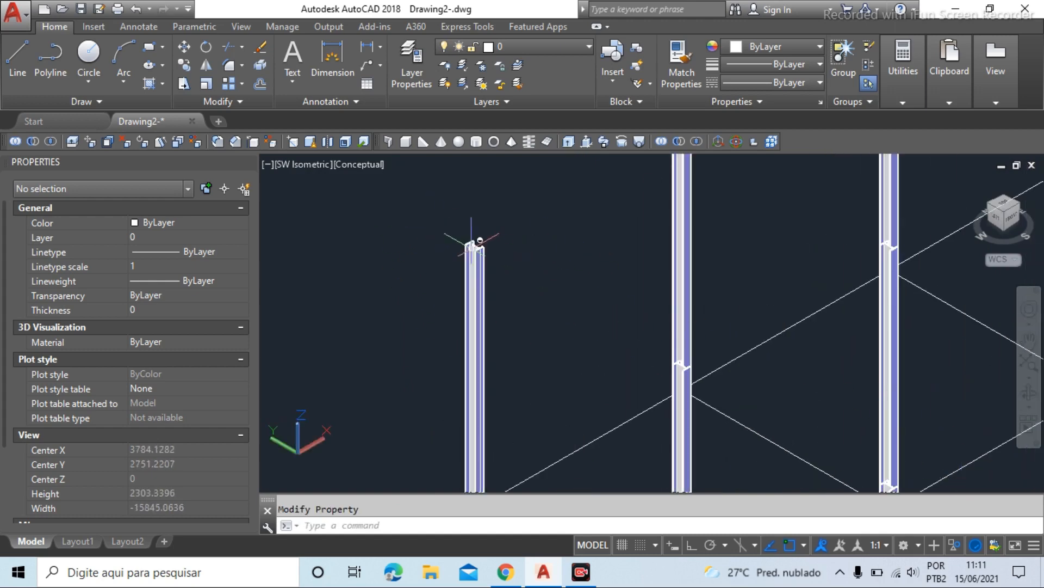
{"action": "scroll", "coordinate": [476, 253], "scroll_direction": "down", "scroll_amount": 2}
{"action": "left_click", "coordinate": [458, 261]}
{"action": "left_click", "coordinate": [387, 314]}
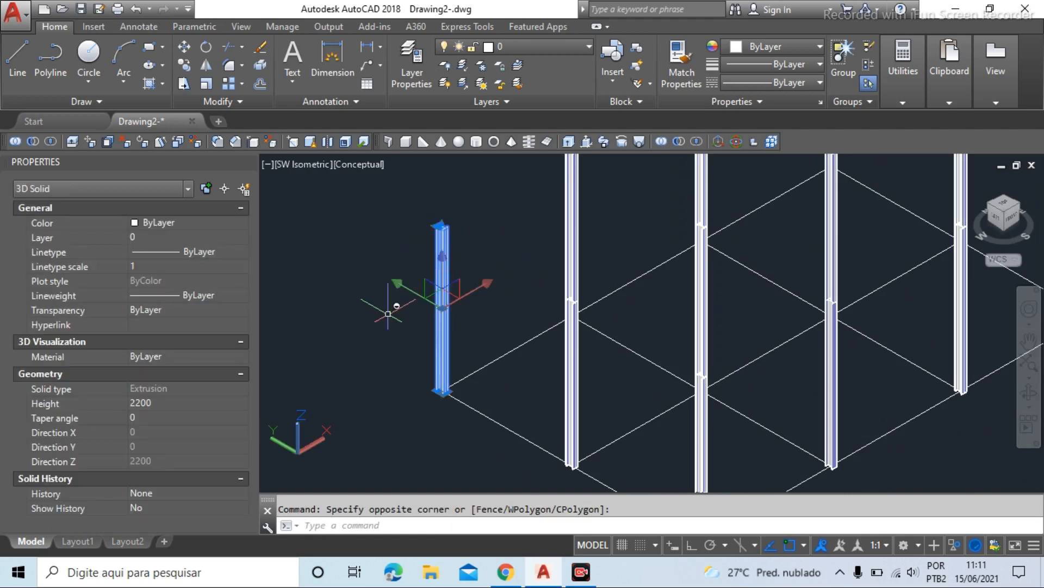
{"action": "scroll", "coordinate": [400, 272], "scroll_direction": "up", "scroll_amount": 5}
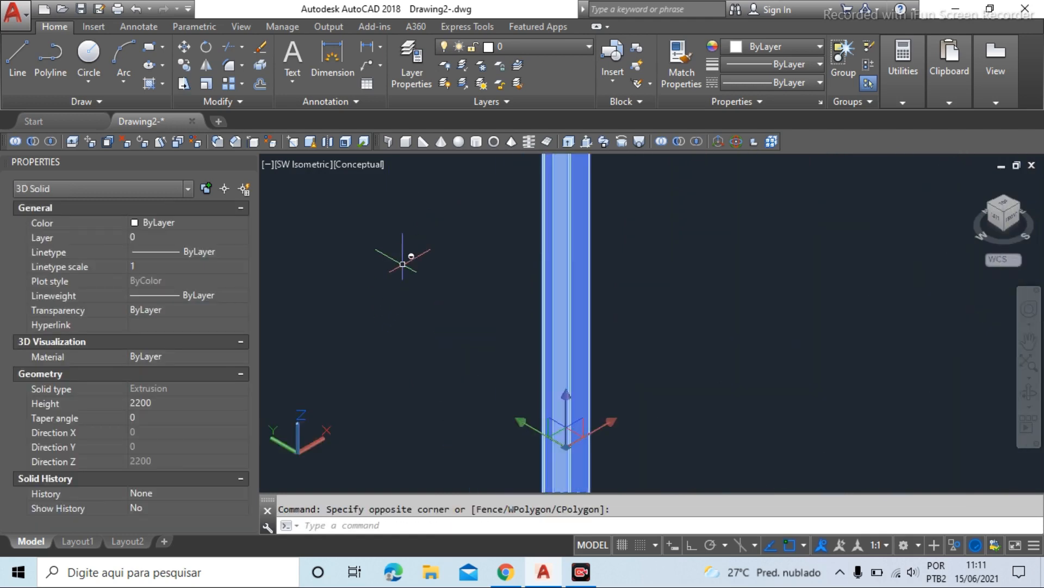
{"action": "scroll", "coordinate": [403, 263], "scroll_direction": "down", "scroll_amount": 3}
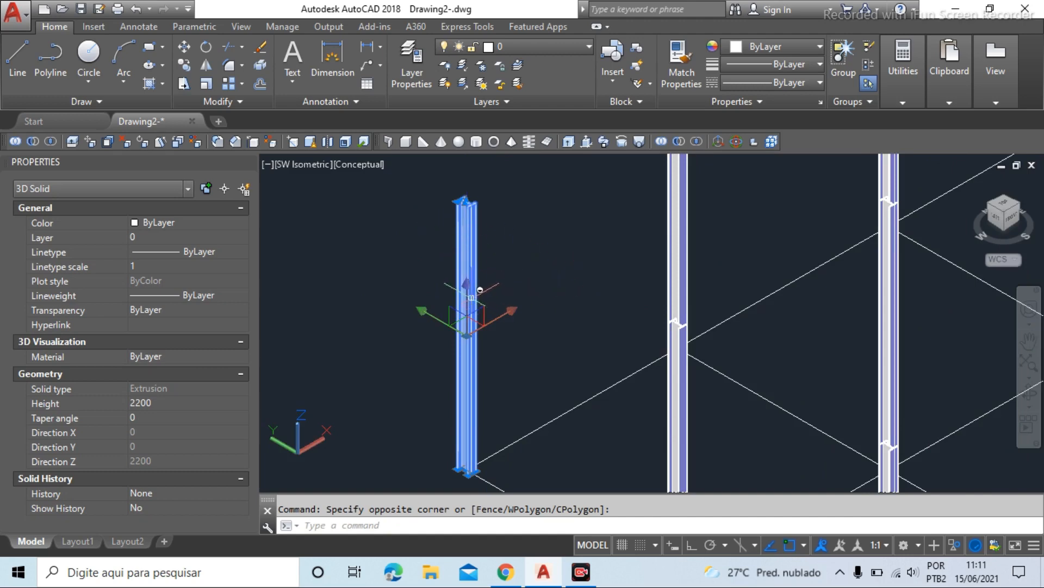
{"action": "left_click", "coordinate": [468, 292]}
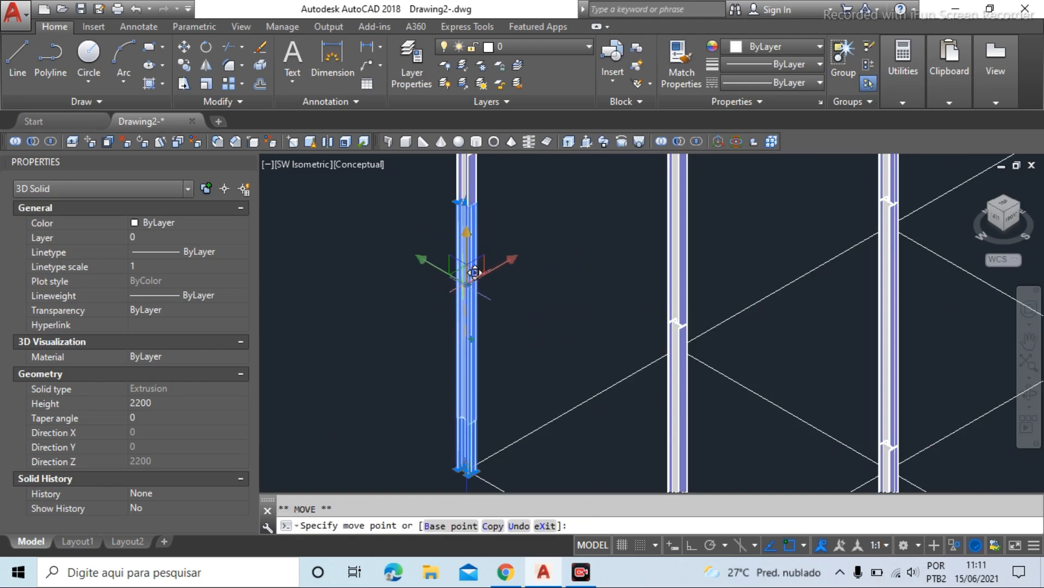
{"action": "scroll", "coordinate": [475, 271], "scroll_direction": "down", "scroll_amount": 5}
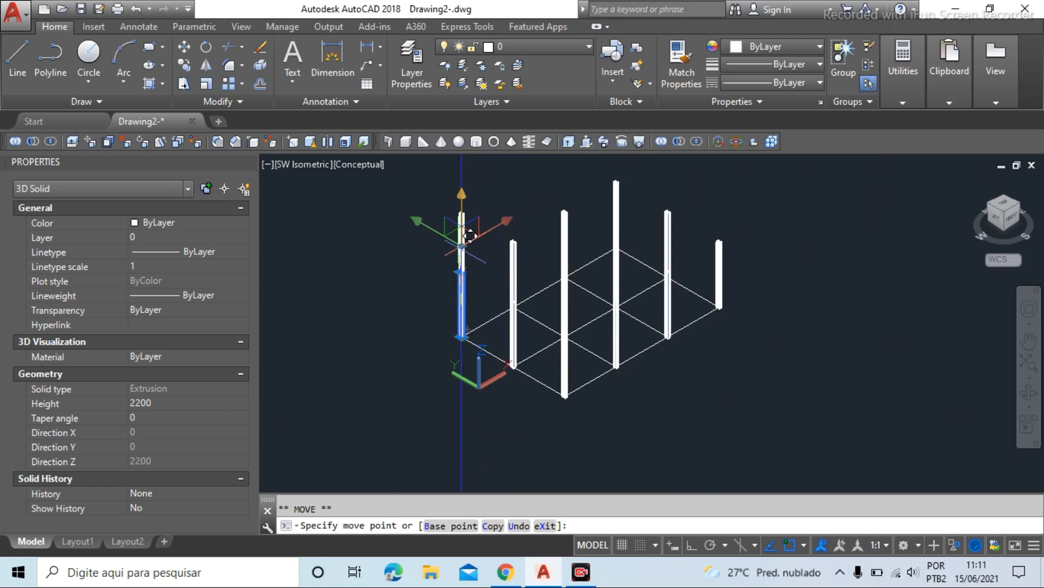
{"action": "type", "text": "1000"}
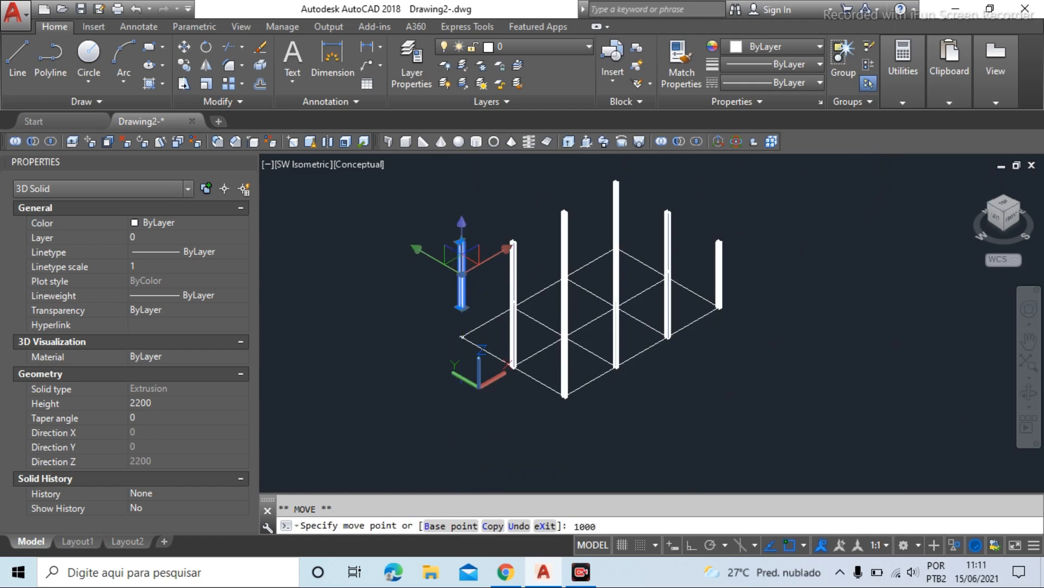
{"action": "key", "text": "Return"}
{"action": "scroll", "coordinate": [459, 281], "scroll_direction": "up", "scroll_amount": 6}
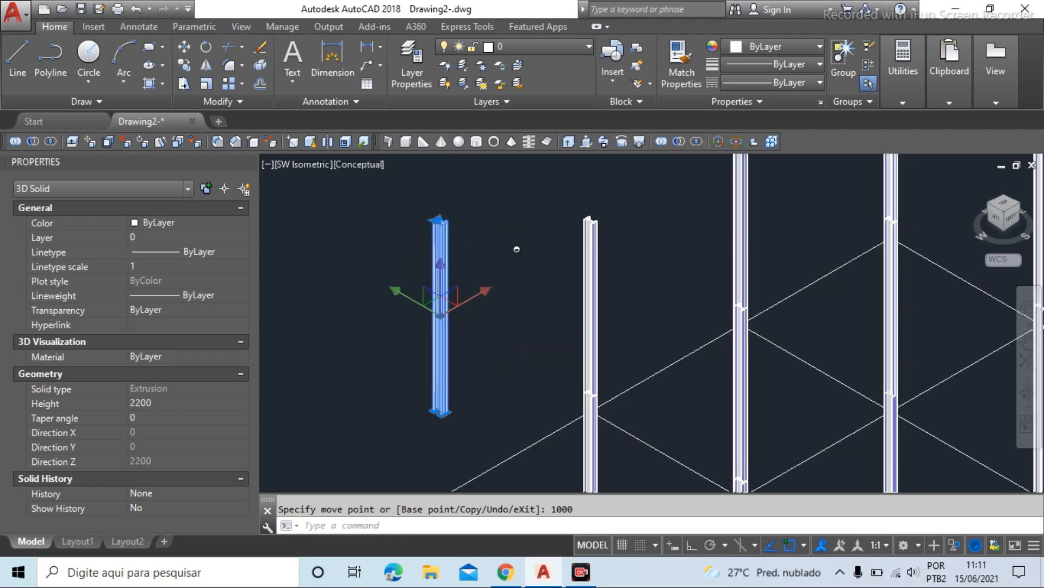
{"action": "key", "text": "Escape"}
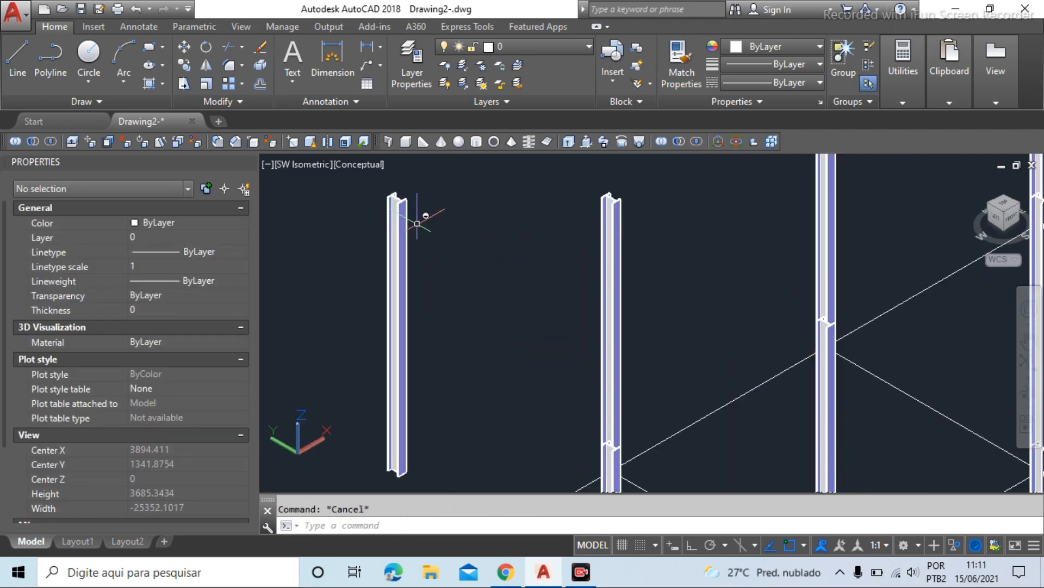
Move the raised column 1000 in the negative Y direction using the move gizmo
{"action": "left_click_drag", "start_coordinate": [416, 223], "coordinate": [332, 261]}
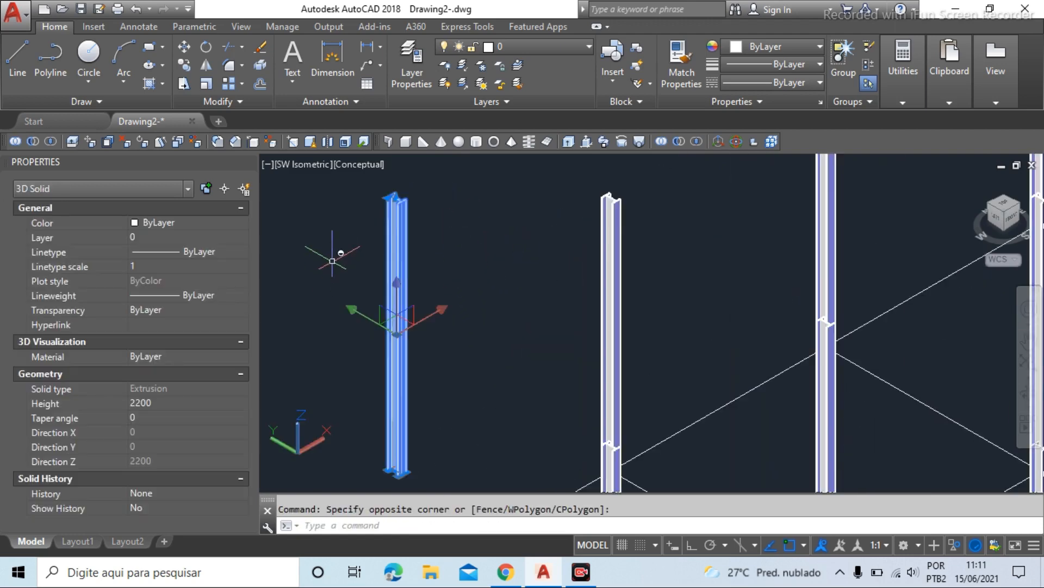
{"action": "left_click", "coordinate": [353, 319]}
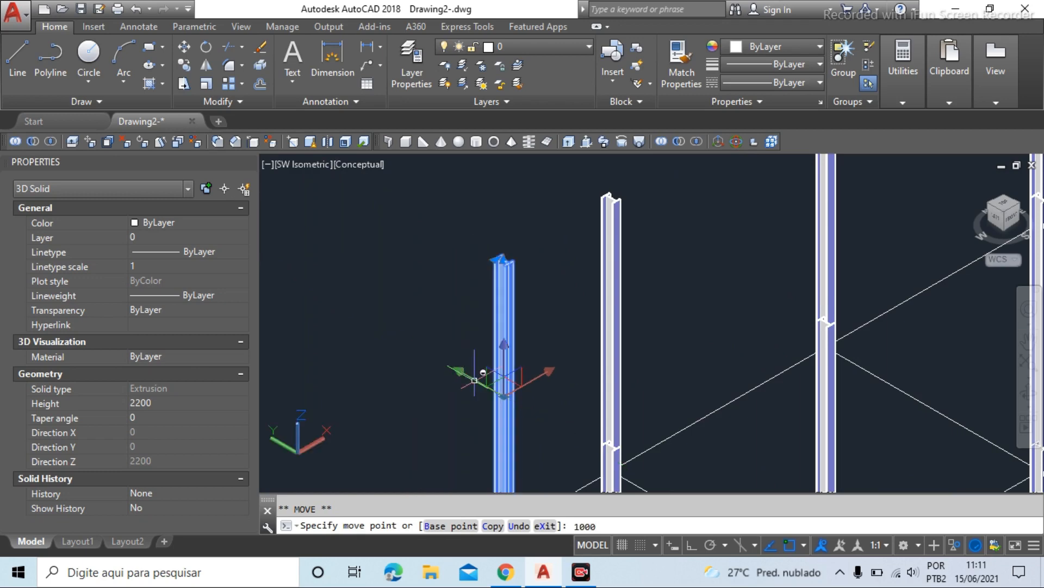
{"action": "key", "text": "Return"}
{"action": "scroll", "coordinate": [533, 269], "scroll_direction": "down", "scroll_amount": 5}
{"action": "scroll", "coordinate": [551, 330], "scroll_direction": "up", "scroll_amount": 6}
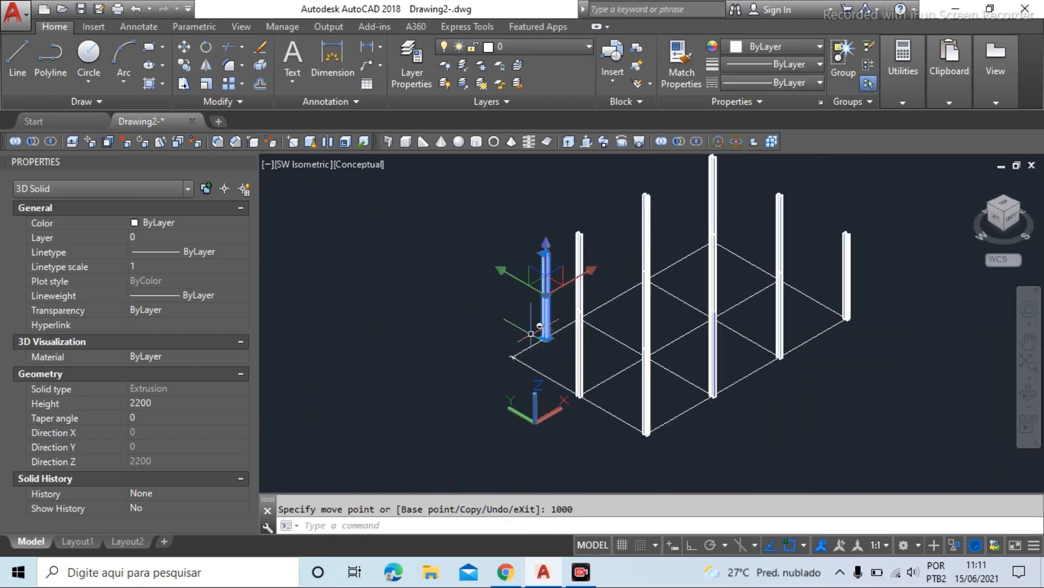
{"action": "key", "text": "Escape"}
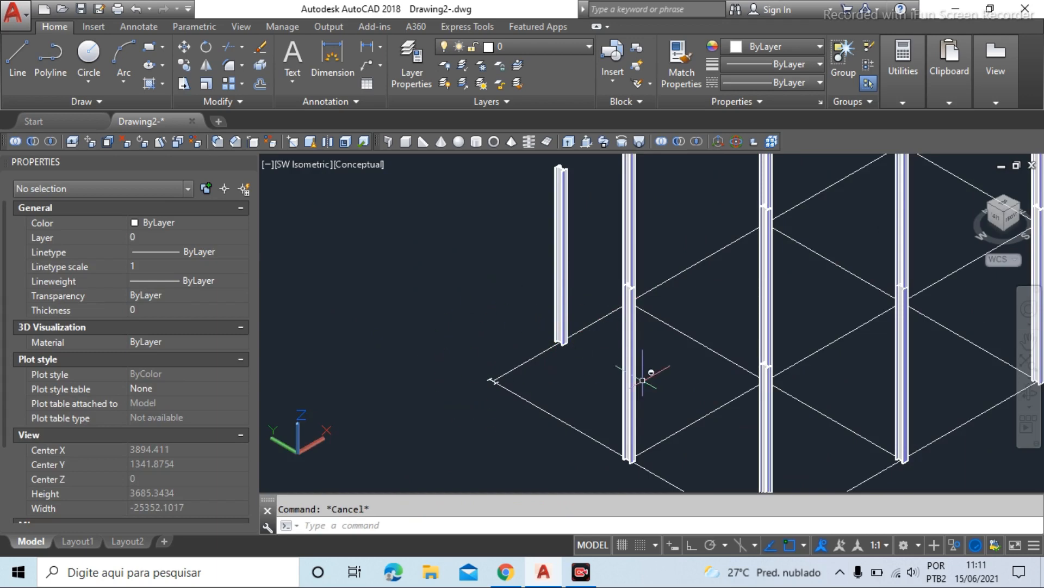
Move the raised column 3000 in the negative X direction using the move gizmo
{"action": "left_click", "coordinate": [573, 251]}
{"action": "left_click", "coordinate": [506, 296]}
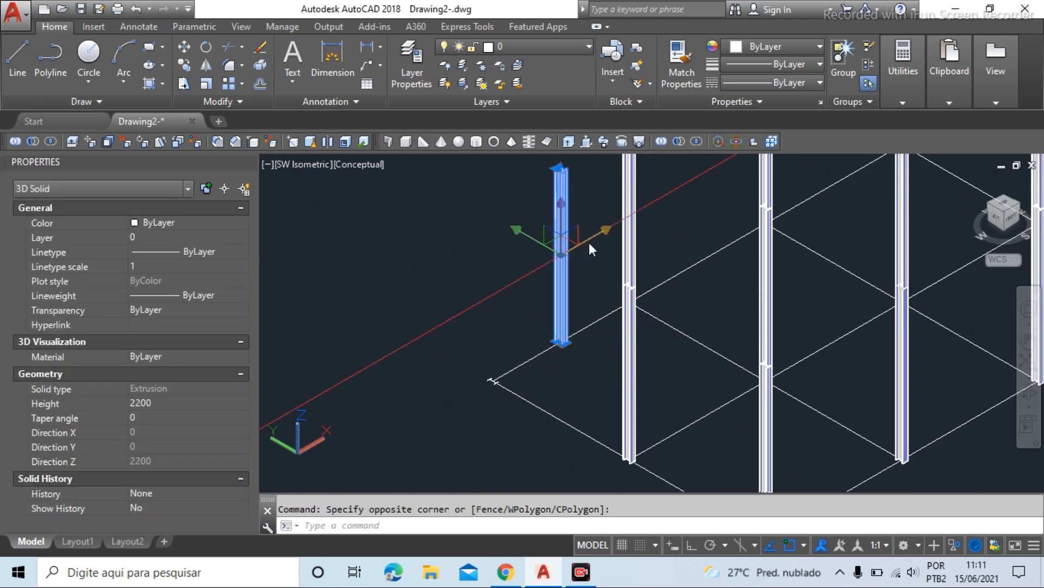
{"action": "left_click", "coordinate": [562, 253]}
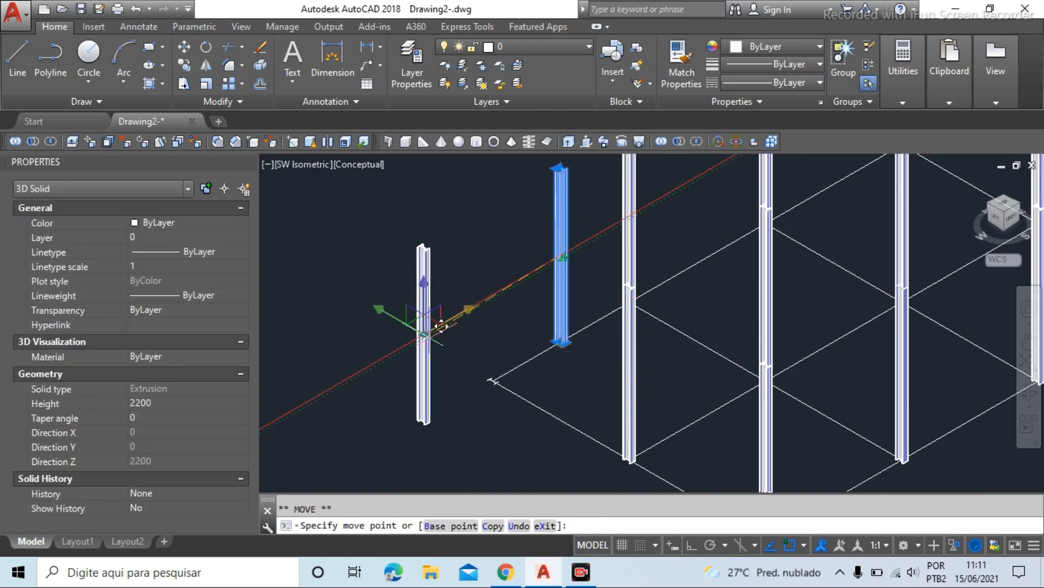
{"action": "type", "text": "3000"}
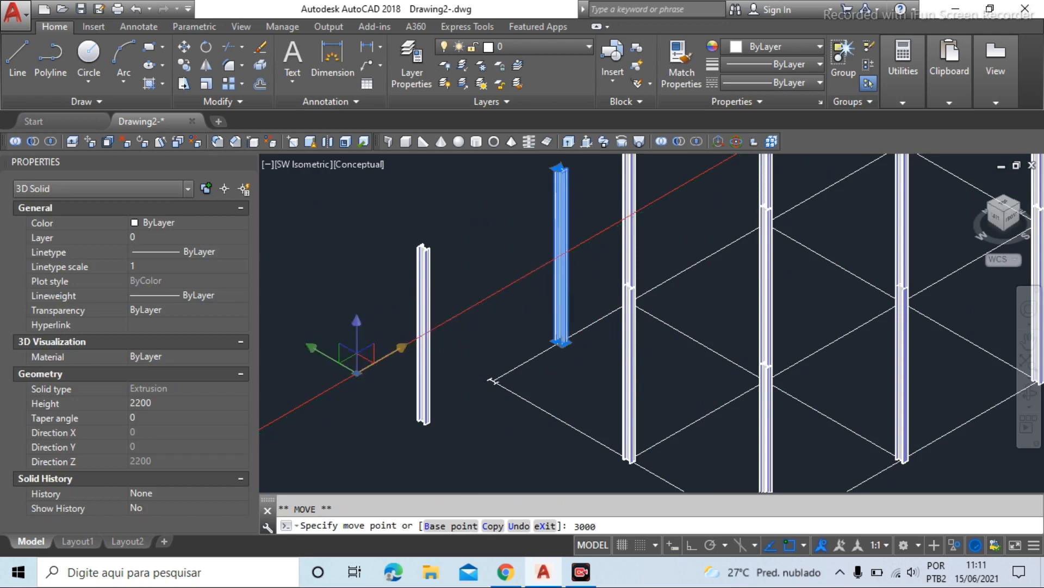
{"action": "key", "text": "Return"}
{"action": "key", "text": "Escape"}
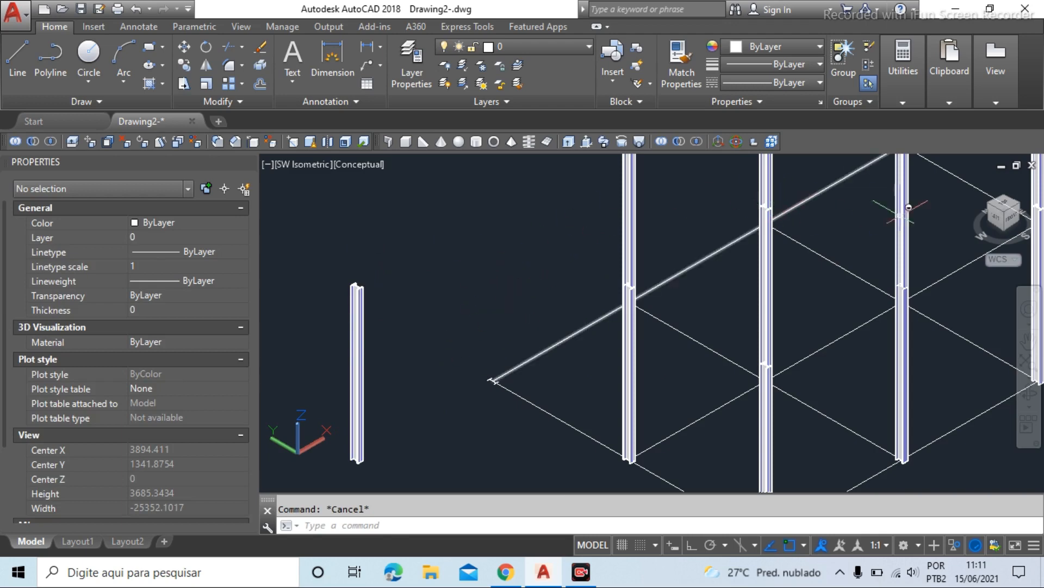
Examine the moved column's position relative to the grid in the Top view and again in the SW Isometric view
{"action": "left_click", "coordinate": [1007, 209]}
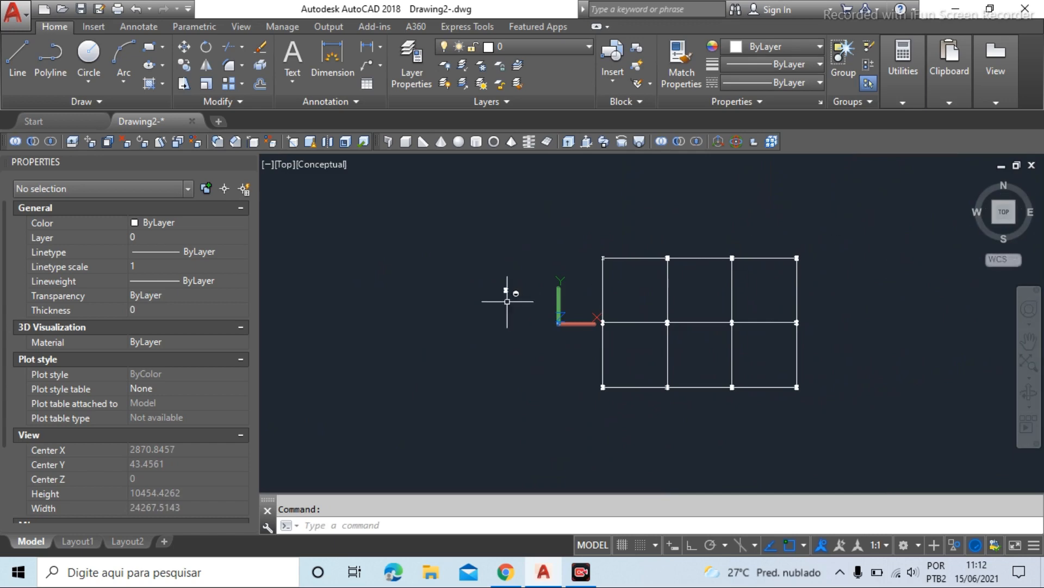
{"action": "scroll", "coordinate": [507, 301], "scroll_direction": "up", "scroll_amount": 5}
{"action": "scroll", "coordinate": [536, 296], "scroll_direction": "down", "scroll_amount": 3}
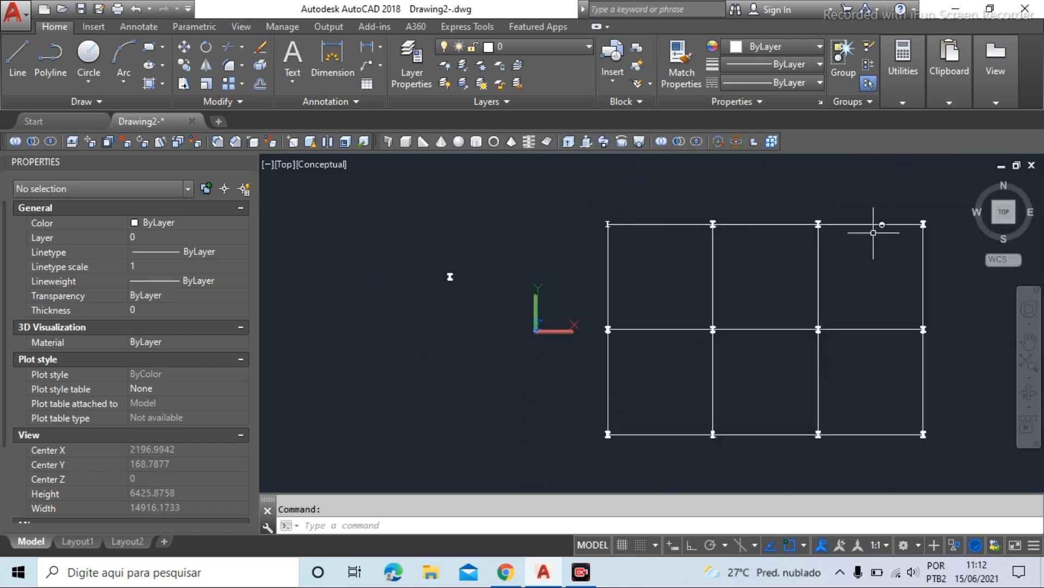
{"action": "left_click", "coordinate": [996, 223]}
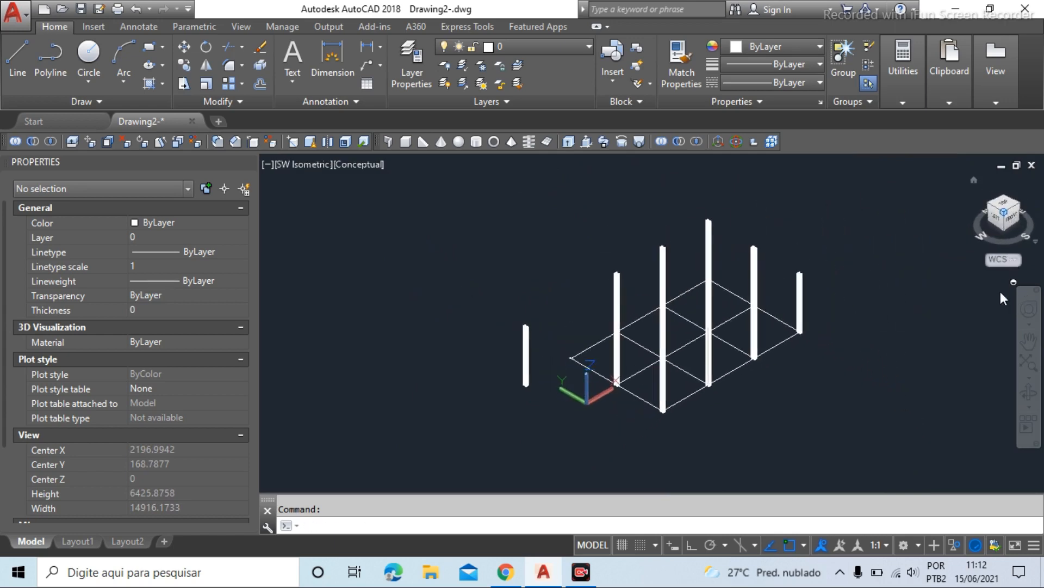
{"action": "scroll", "coordinate": [573, 391], "scroll_direction": "up", "scroll_amount": 4}
{"action": "scroll", "coordinate": [483, 361], "scroll_direction": "up", "scroll_amount": 5}
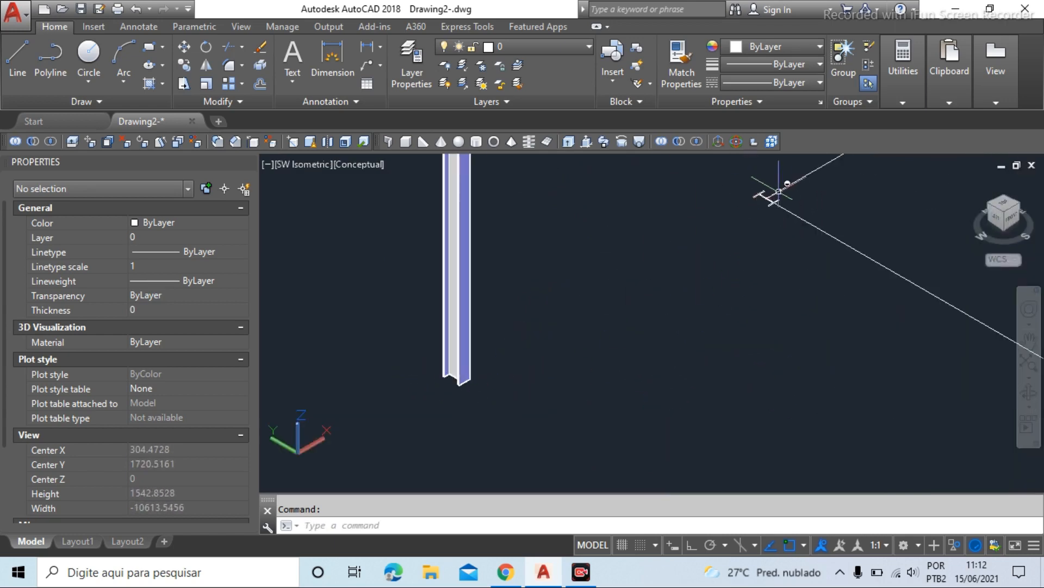
{"action": "scroll", "coordinate": [784, 188], "scroll_direction": "up", "scroll_amount": 6}
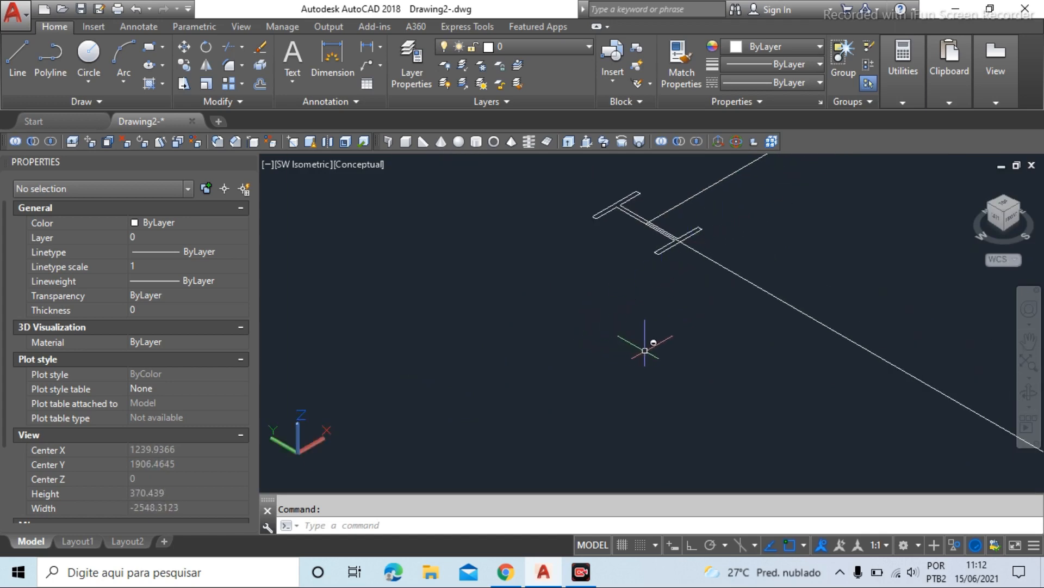
Set the UCS to World
{"action": "type", "text": "ucs"}
{"action": "key", "text": "Return"}
{"action": "type", "text": "w"}
{"action": "key", "text": "Return"}
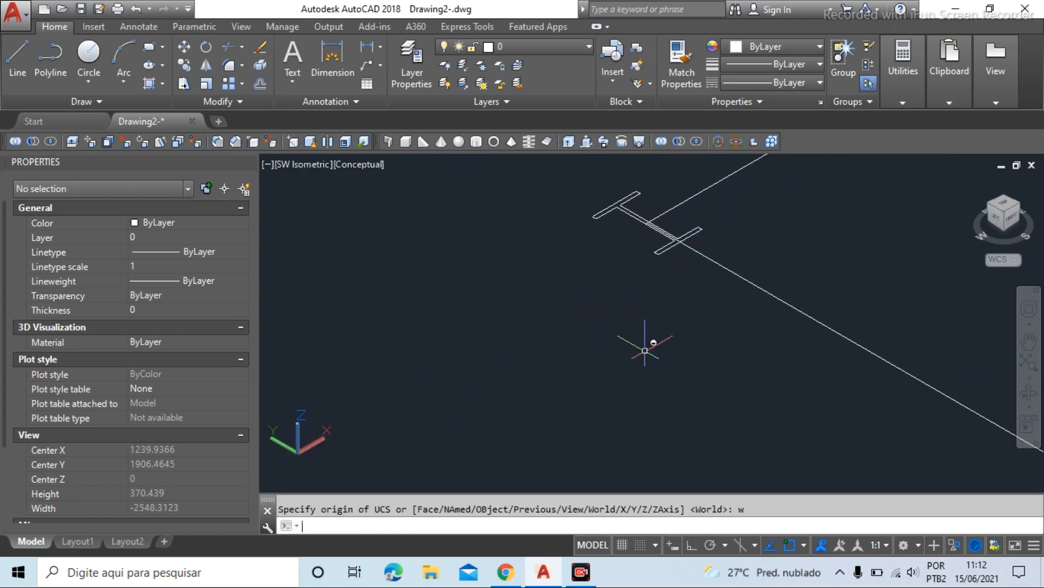
{"action": "scroll", "coordinate": [641, 334], "scroll_direction": "down", "scroll_amount": 4}
{"action": "scroll", "coordinate": [648, 318], "scroll_direction": "up", "scroll_amount": 7}
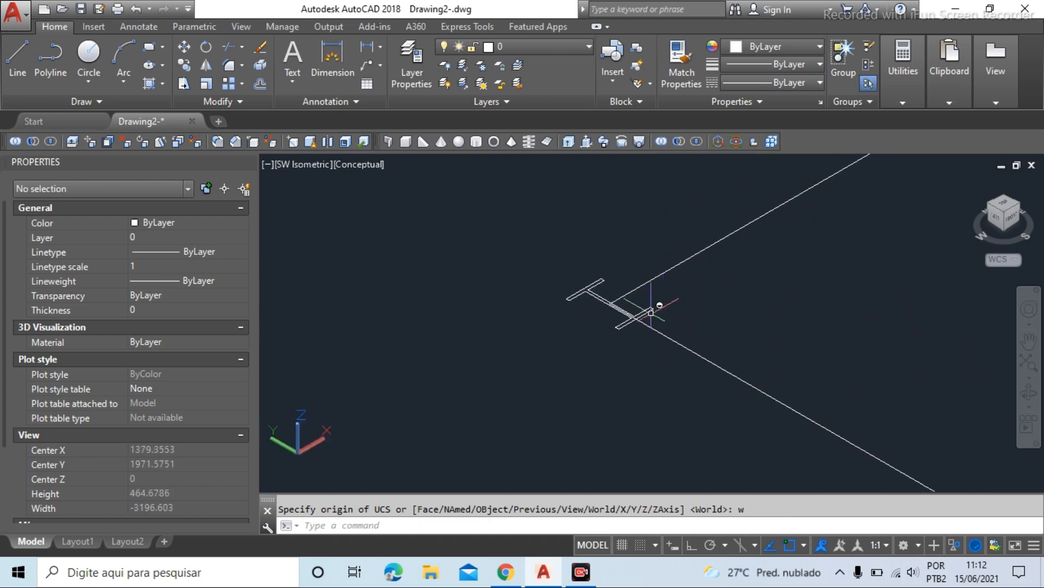
{"action": "scroll", "coordinate": [544, 294], "scroll_direction": "down", "scroll_amount": 2}
{"action": "scroll", "coordinate": [713, 283], "scroll_direction": "up", "scroll_amount": 8}
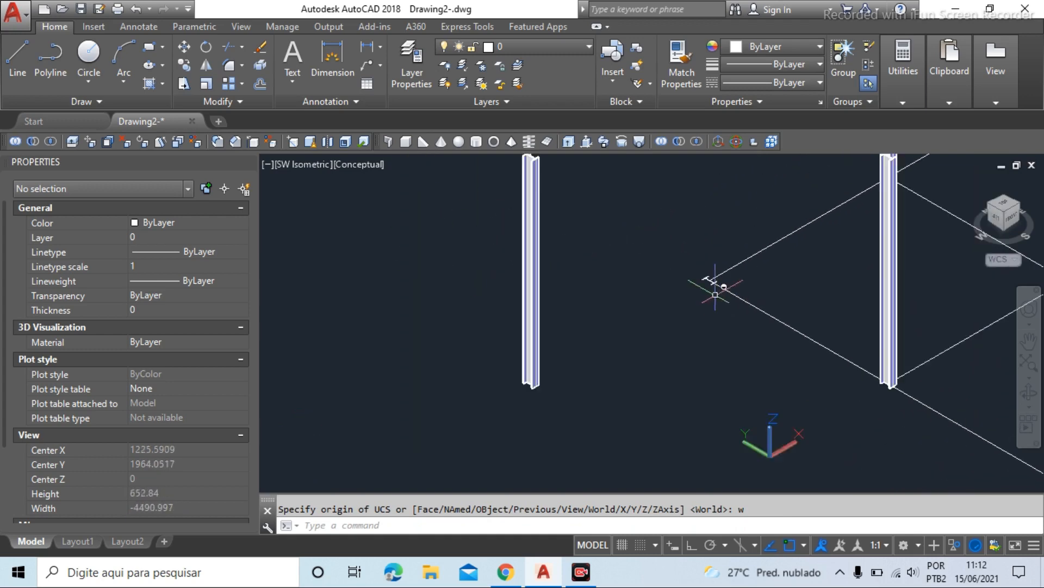
{"action": "scroll", "coordinate": [647, 318], "scroll_direction": "up", "scroll_amount": 4}
{"action": "type", "text": "m"}
{"action": "key", "text": "Return"}
{"action": "left_click", "coordinate": [669, 296]}
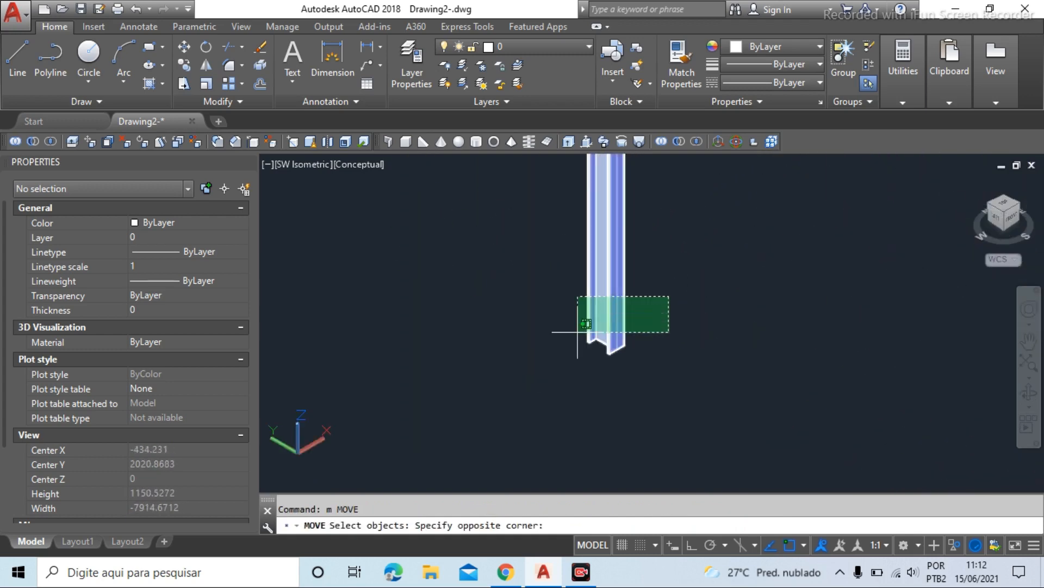
{"action": "left_click", "coordinate": [567, 340]}
{"action": "scroll", "coordinate": [590, 285], "scroll_direction": "down", "scroll_amount": 5}
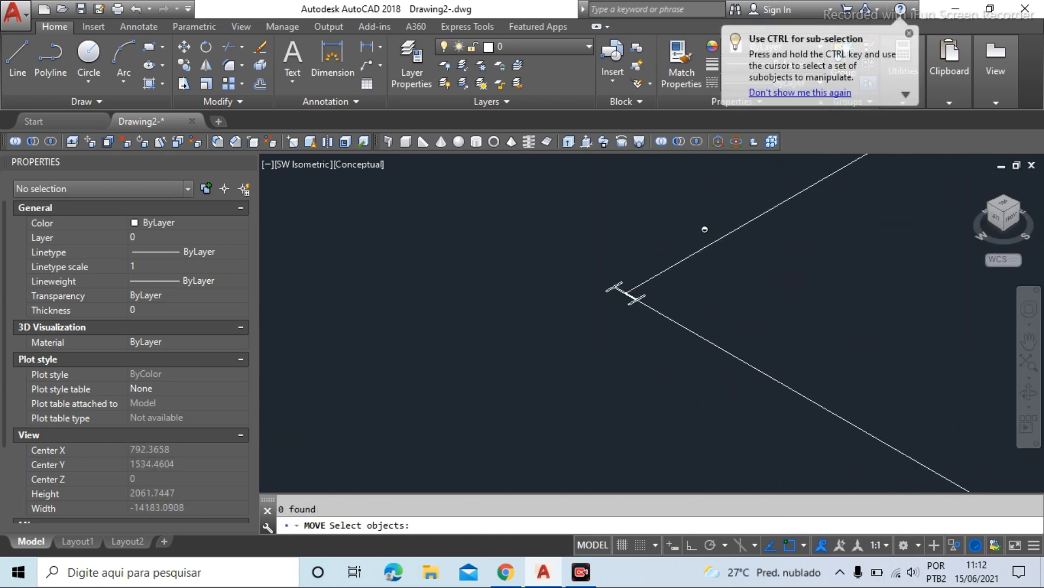
{"action": "key", "text": "Escape"}
Copy the I-section profile at the grid's left corner to a free spot outside the grid and close the Properties palette
{"action": "scroll", "coordinate": [642, 272], "scroll_direction": "up", "scroll_amount": 5}
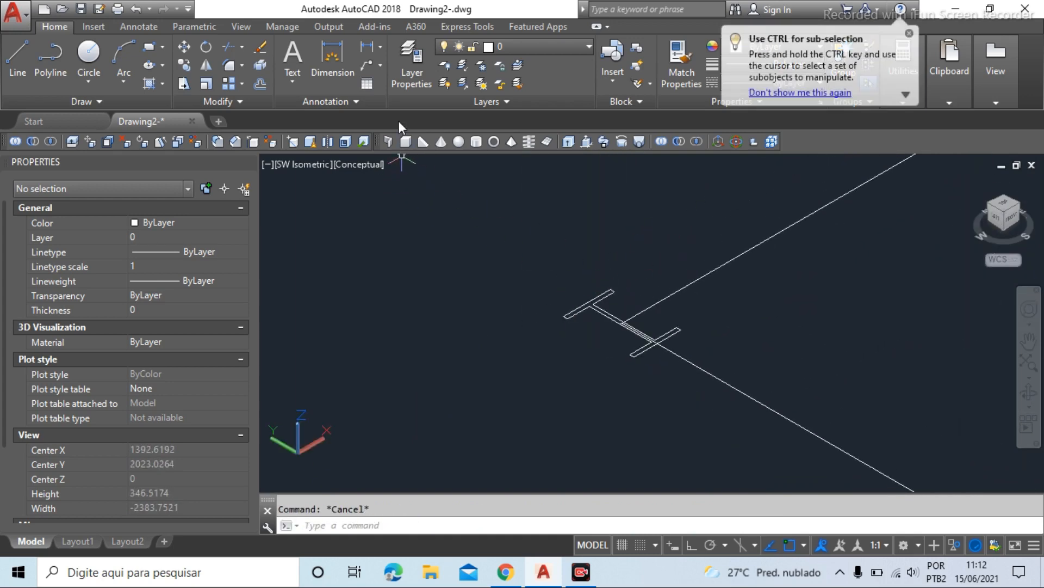
{"action": "left_click", "coordinate": [184, 65]}
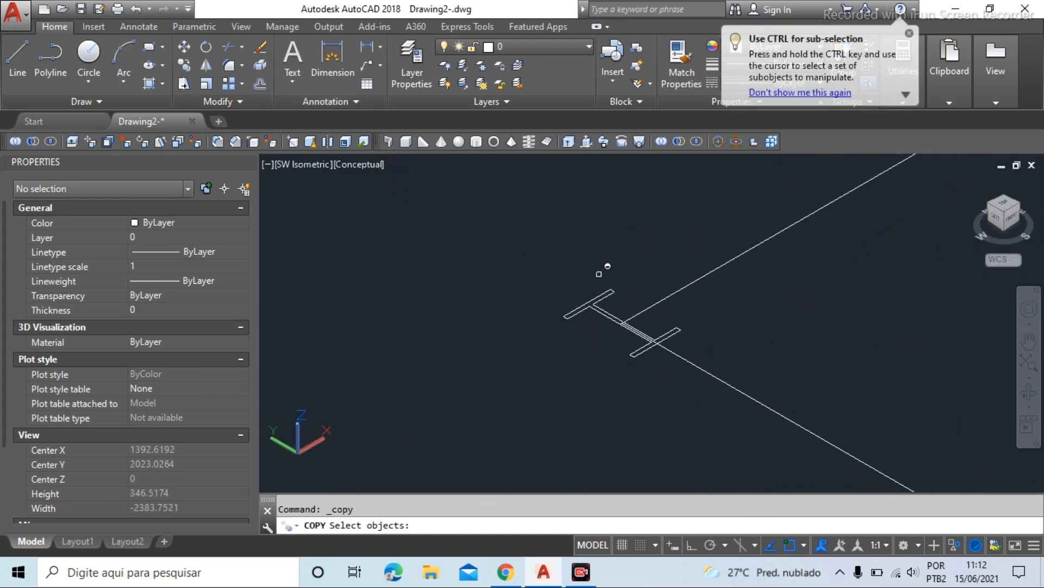
{"action": "left_click", "coordinate": [601, 268]}
{"action": "left_click", "coordinate": [508, 337]}
{"action": "key", "text": "Return"}
{"action": "left_click", "coordinate": [610, 415]}
{"action": "left_click", "coordinate": [402, 312]}
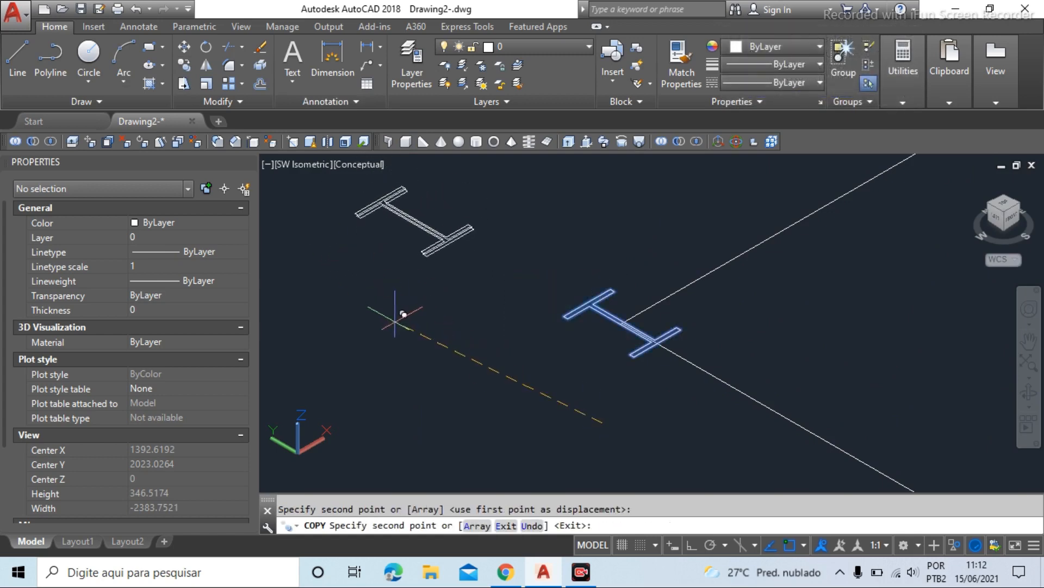
{"action": "key", "text": "Escape"}
{"action": "left_click", "coordinate": [250, 163]}
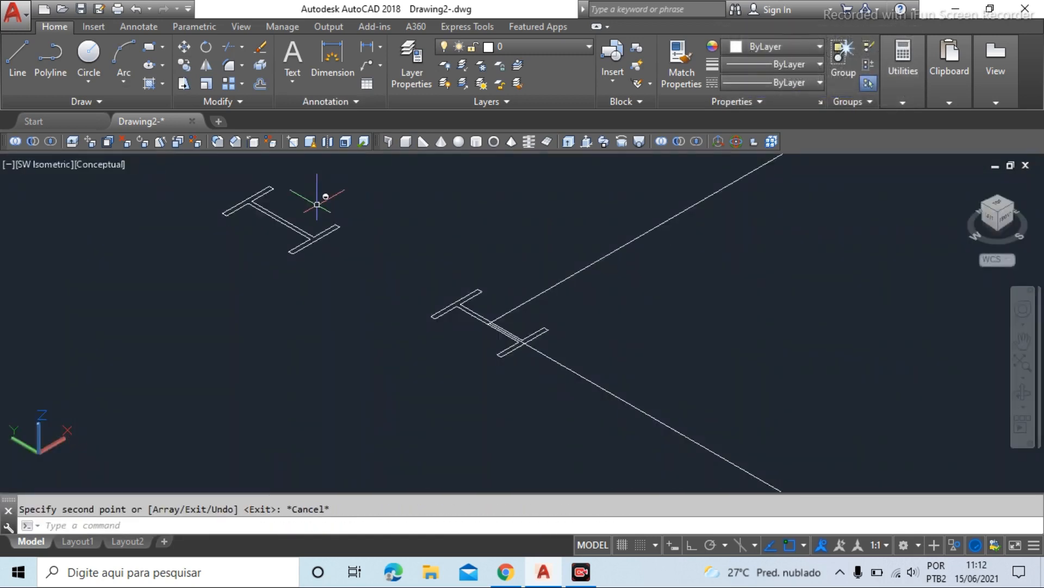
Move the displaced column from its bottom flange corner back onto the matching corner of the I-section profile at the grid's left corner
{"action": "scroll", "coordinate": [374, 334], "scroll_direction": "down", "scroll_amount": 6}
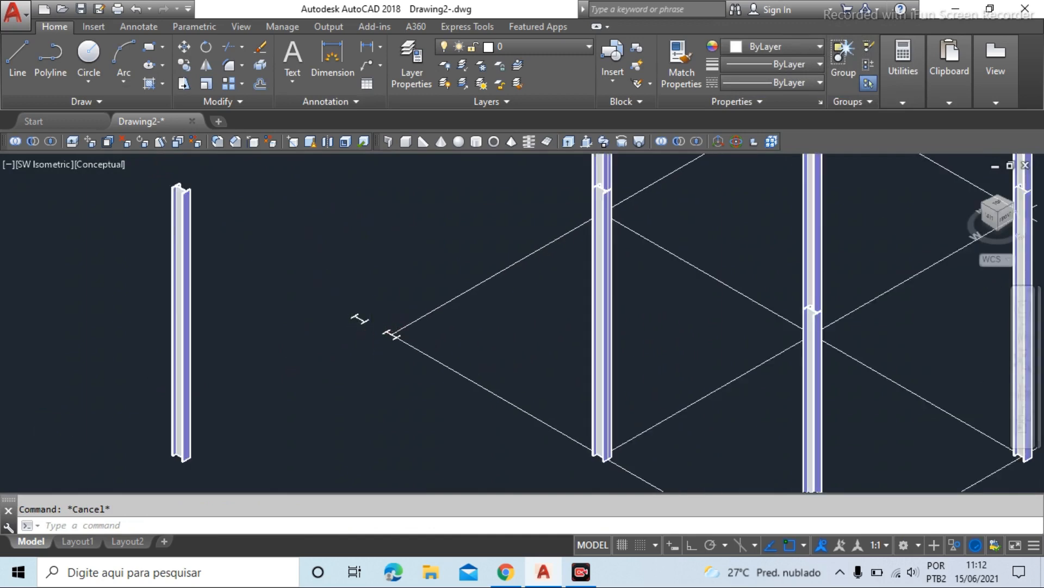
{"action": "left_click", "coordinate": [184, 51]}
{"action": "left_click", "coordinate": [250, 284]}
{"action": "left_click", "coordinate": [187, 431]}
{"action": "key", "text": "Return"}
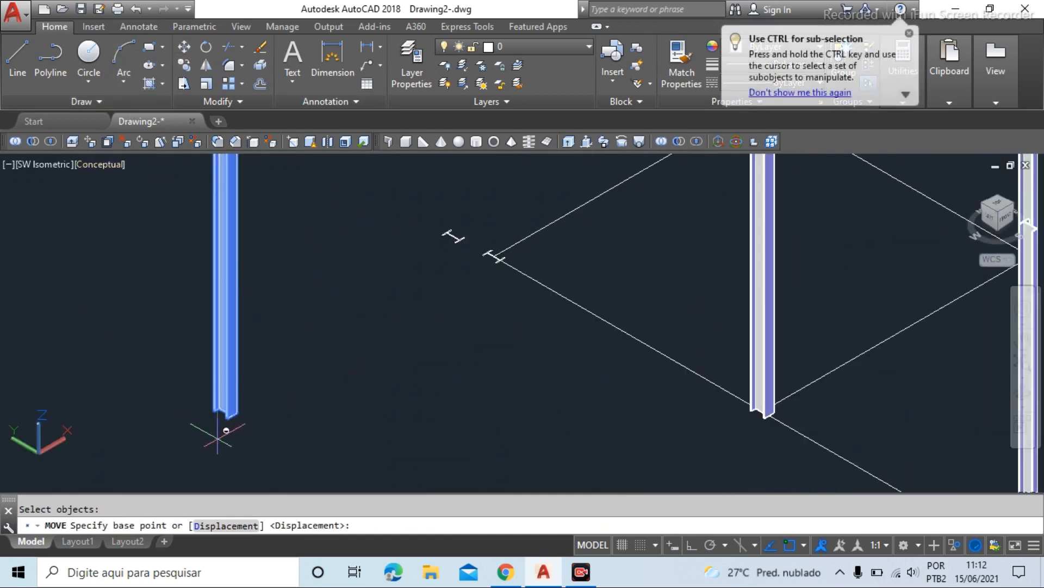
{"action": "scroll", "coordinate": [240, 399], "scroll_direction": "up", "scroll_amount": 3}
{"action": "scroll", "coordinate": [239, 399], "scroll_direction": "up", "scroll_amount": 3}
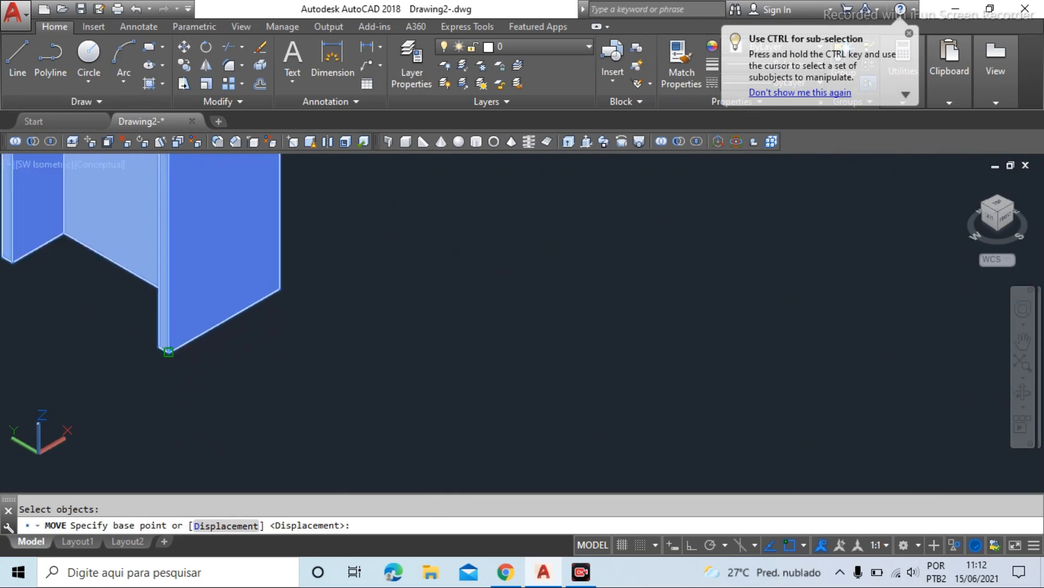
{"action": "left_click", "coordinate": [168, 351]}
{"action": "scroll", "coordinate": [210, 374], "scroll_direction": "down", "scroll_amount": 5}
{"action": "scroll", "coordinate": [35, 443], "scroll_direction": "up", "scroll_amount": 3}
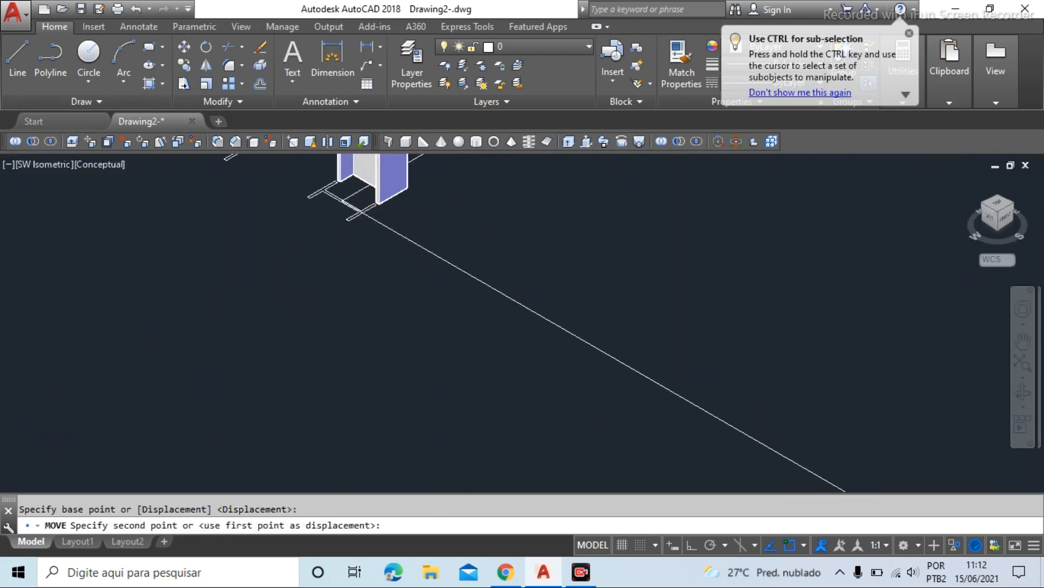
{"action": "scroll", "coordinate": [363, 214], "scroll_direction": "up", "scroll_amount": 6}
{"action": "left_click", "coordinate": [291, 252]}
{"action": "scroll", "coordinate": [380, 335], "scroll_direction": "down", "scroll_amount": 4}
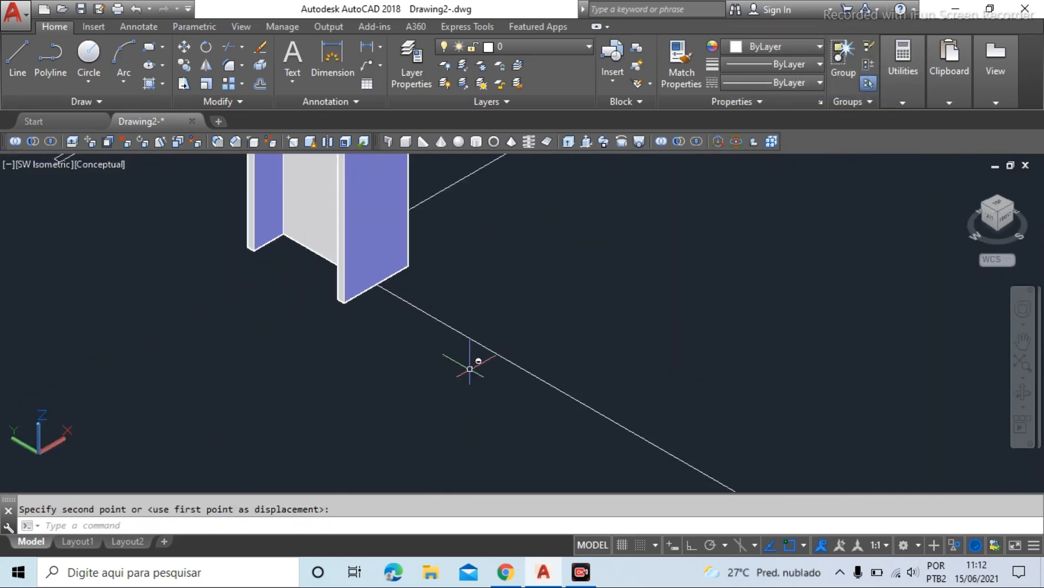
Move the loose I-section profile farther outside the grid, away from the left corner column
{"action": "scroll", "coordinate": [470, 368], "scroll_direction": "down", "scroll_amount": 3}
{"action": "scroll", "coordinate": [433, 345], "scroll_direction": "up", "scroll_amount": 5}
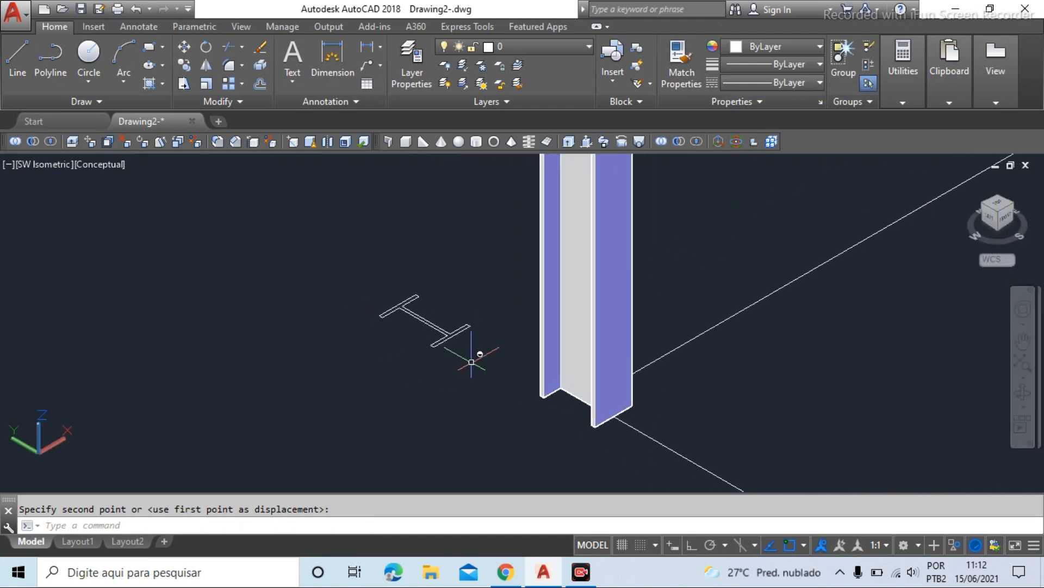
{"action": "scroll", "coordinate": [449, 380], "scroll_direction": "down", "scroll_amount": 2}
{"action": "scroll", "coordinate": [437, 335], "scroll_direction": "up", "scroll_amount": 3}
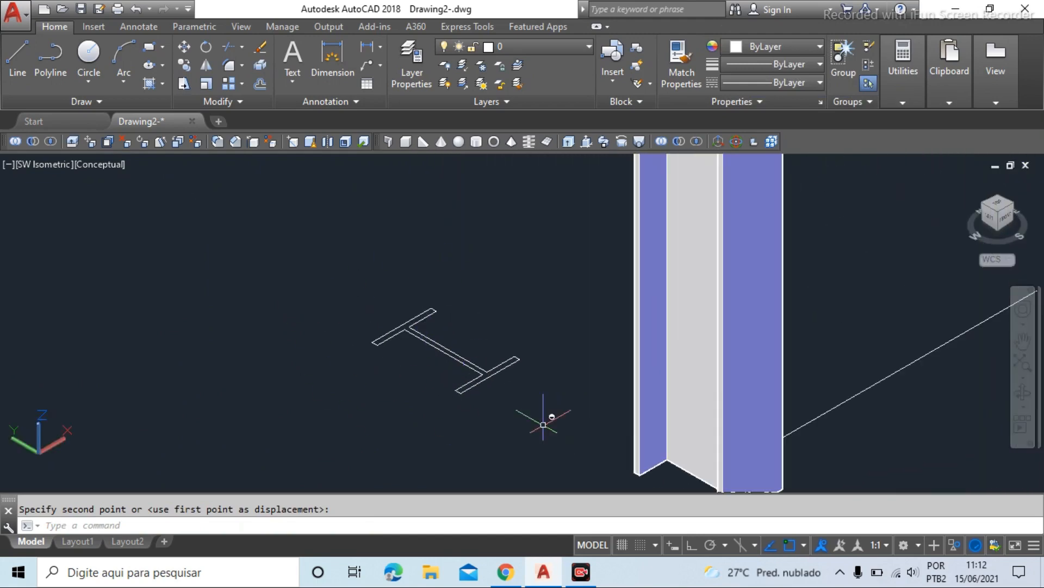
{"action": "type", "text": "m"}
{"action": "key", "text": "Return"}
{"action": "left_click", "coordinate": [533, 267]}
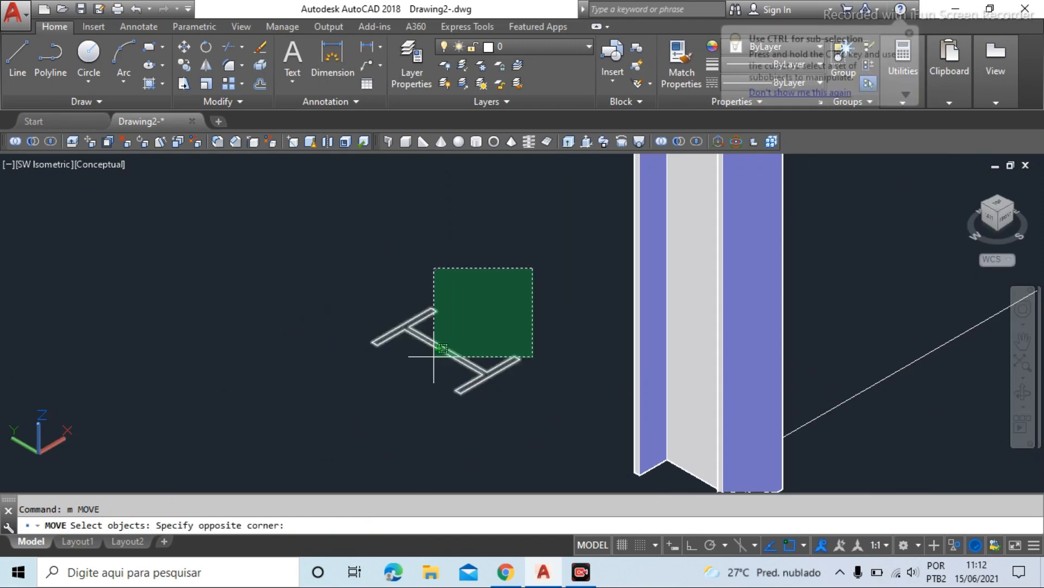
{"action": "left_click", "coordinate": [435, 358]}
{"action": "key", "text": "Return"}
{"action": "left_click", "coordinate": [476, 398]}
{"action": "scroll", "coordinate": [526, 390], "scroll_direction": "down", "scroll_amount": 4}
{"action": "scroll", "coordinate": [499, 375], "scroll_direction": "down", "scroll_amount": 2}
{"action": "left_click", "coordinate": [274, 296]}
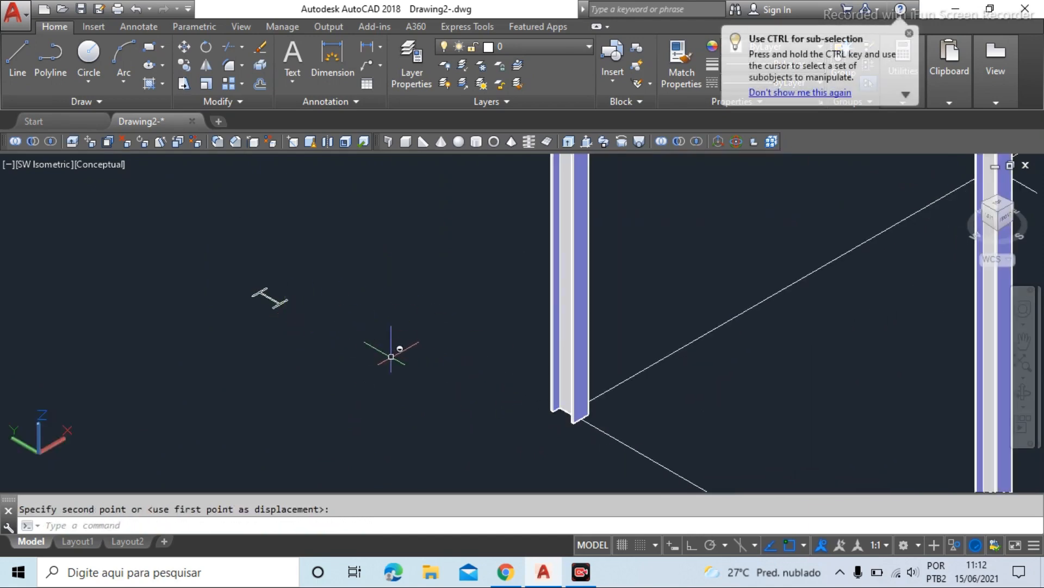
Examine the restored left corner column, its top end and the loose I-section profile beside the grid
{"action": "scroll", "coordinate": [431, 401], "scroll_direction": "down", "scroll_amount": 3}
{"action": "scroll", "coordinate": [432, 392], "scroll_direction": "down", "scroll_amount": 3}
{"action": "key", "text": "Escape"}
{"action": "scroll", "coordinate": [424, 381], "scroll_direction": "up", "scroll_amount": 5}
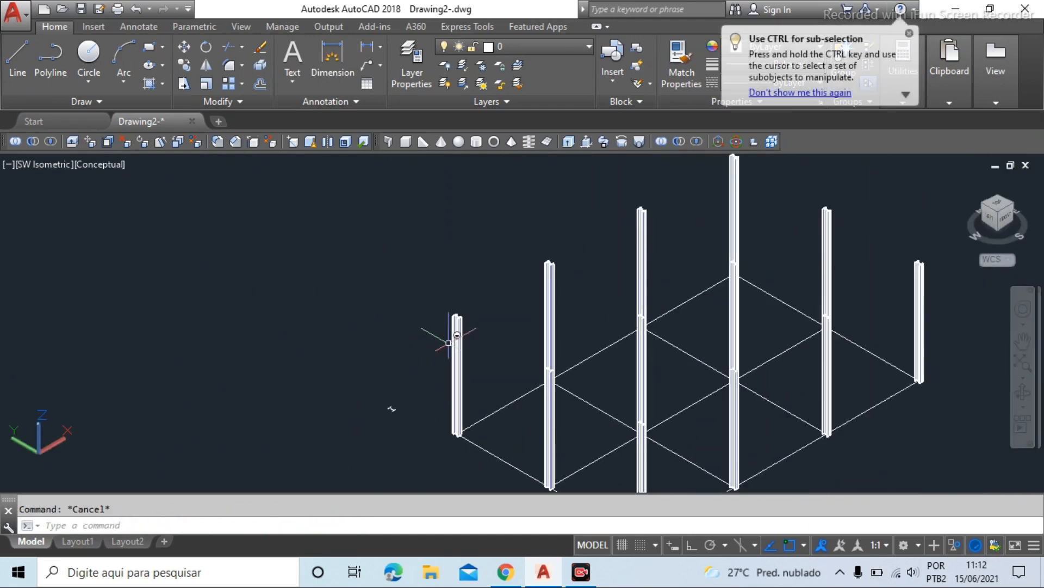
{"action": "scroll", "coordinate": [459, 312], "scroll_direction": "up", "scroll_amount": 3}
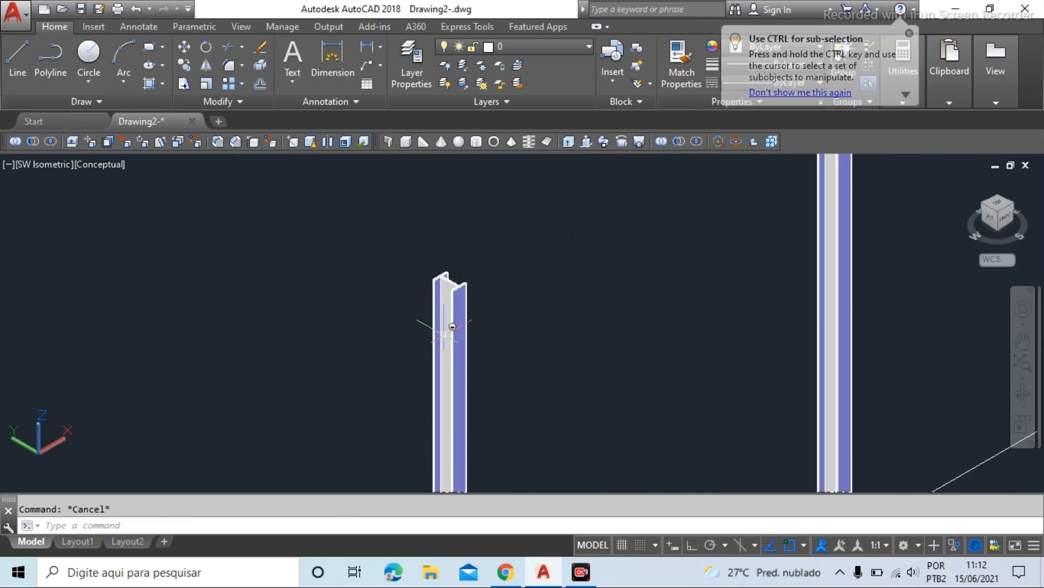
{"action": "scroll", "coordinate": [464, 244], "scroll_direction": "down", "scroll_amount": 2}
{"action": "scroll", "coordinate": [464, 244], "scroll_direction": "down", "scroll_amount": 2}
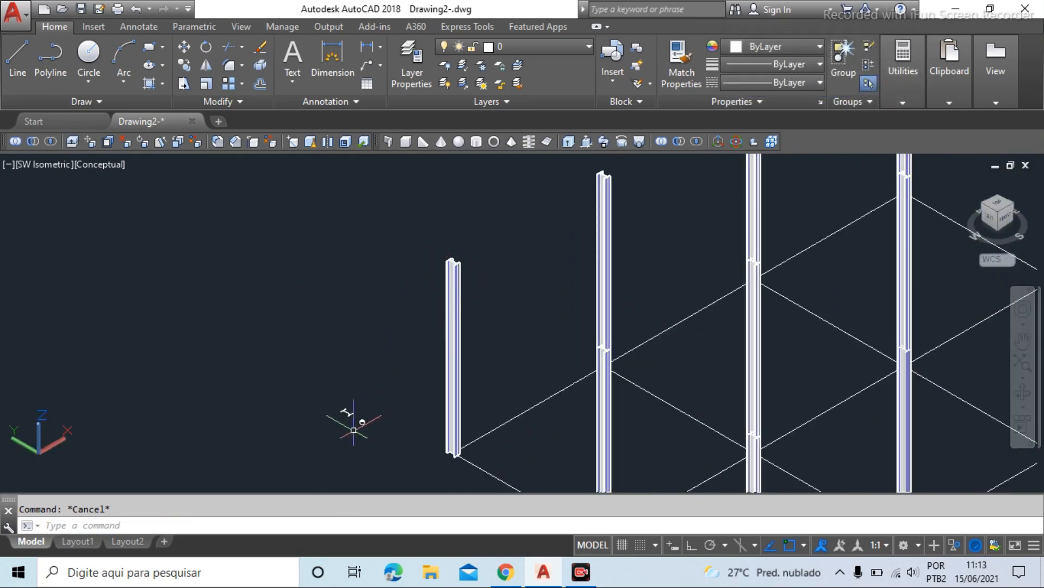
{"action": "scroll", "coordinate": [354, 429], "scroll_direction": "up", "scroll_amount": 8}
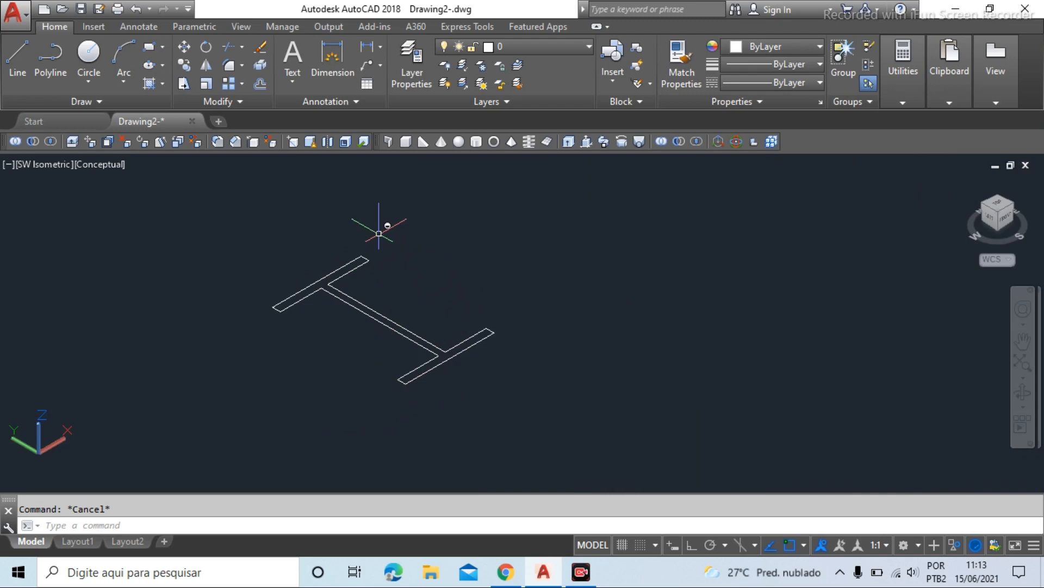
{"action": "scroll", "coordinate": [425, 283], "scroll_direction": "down", "scroll_amount": 4}
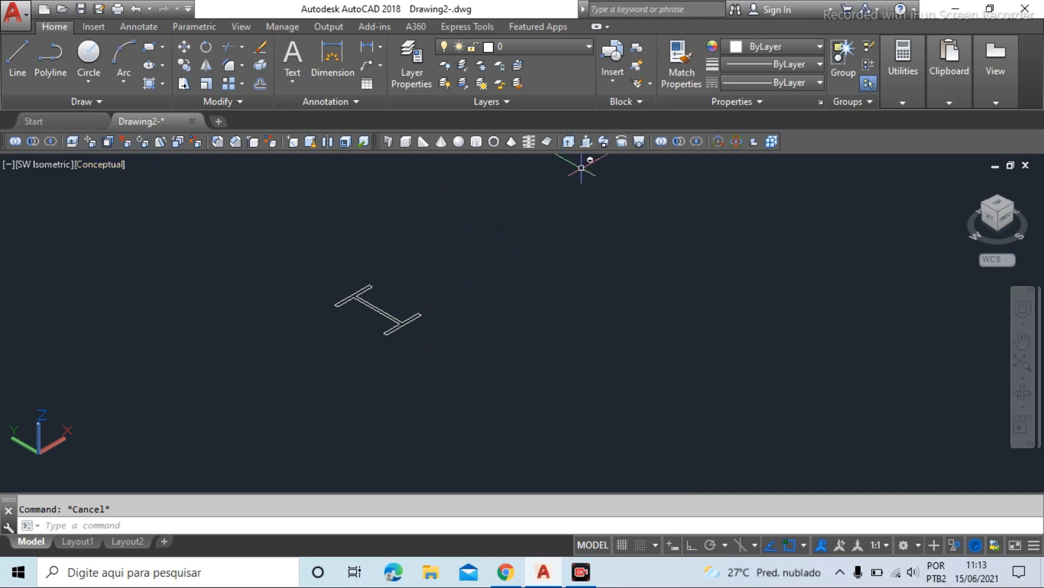
Rotate the loose I-section profile 90 degrees about the X axis with 3D Rotate, using a base point on its web
{"action": "left_click", "coordinate": [736, 143]}
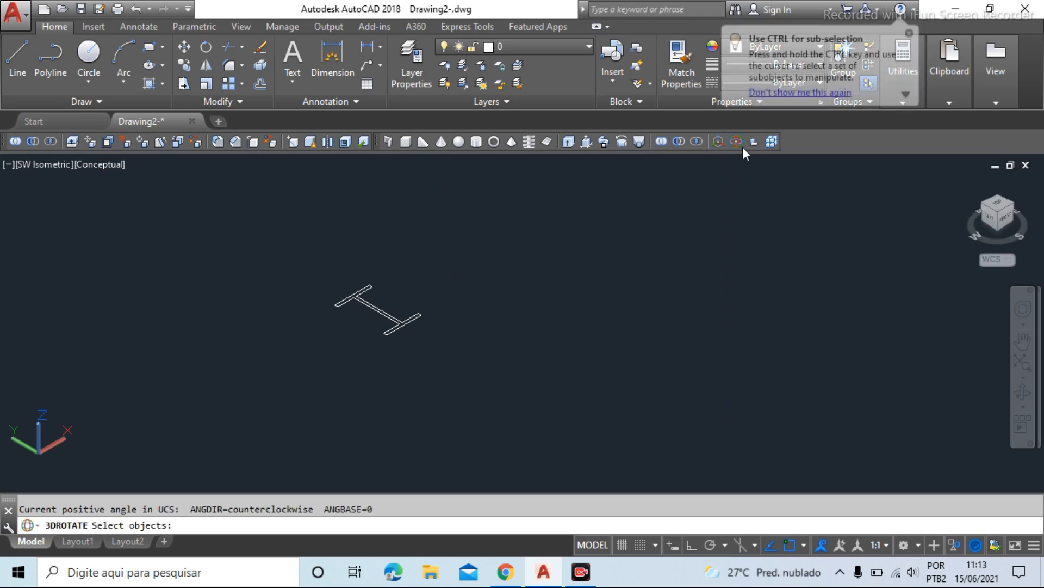
{"action": "left_click", "coordinate": [488, 261]}
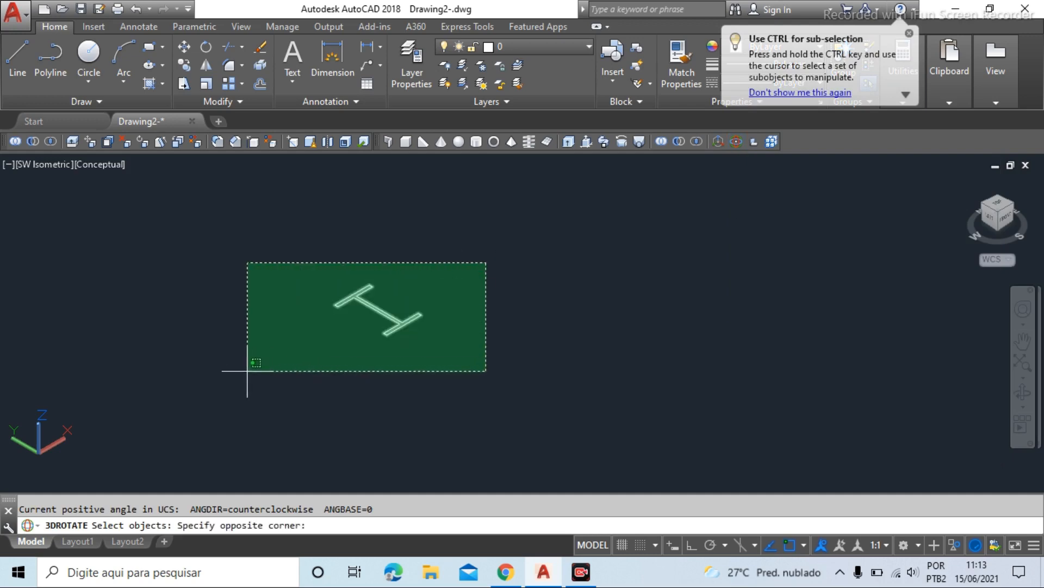
{"action": "left_click", "coordinate": [250, 367]}
{"action": "key", "text": "Return"}
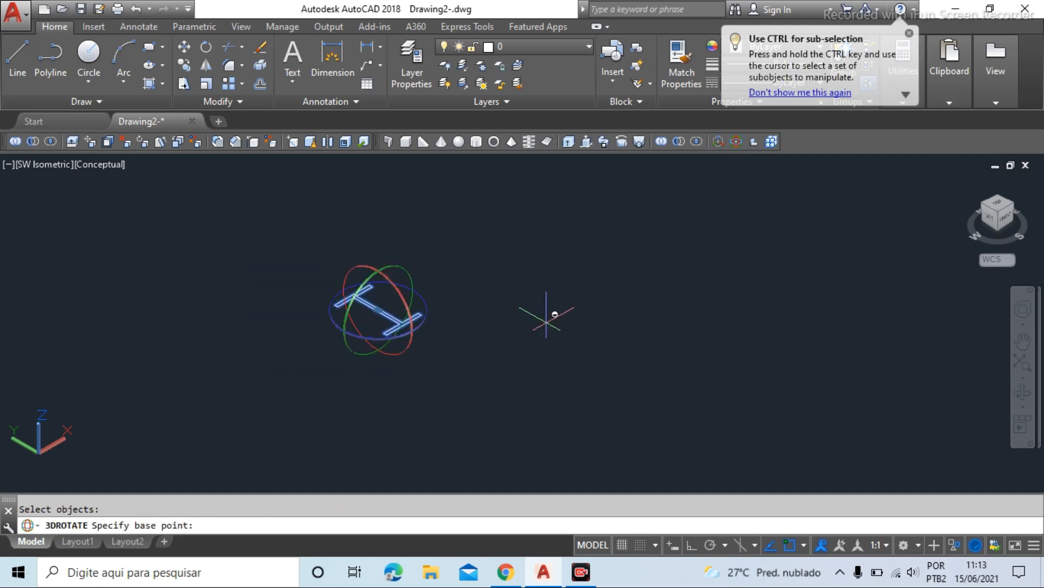
{"action": "scroll", "coordinate": [366, 305], "scroll_direction": "up", "scroll_amount": 10}
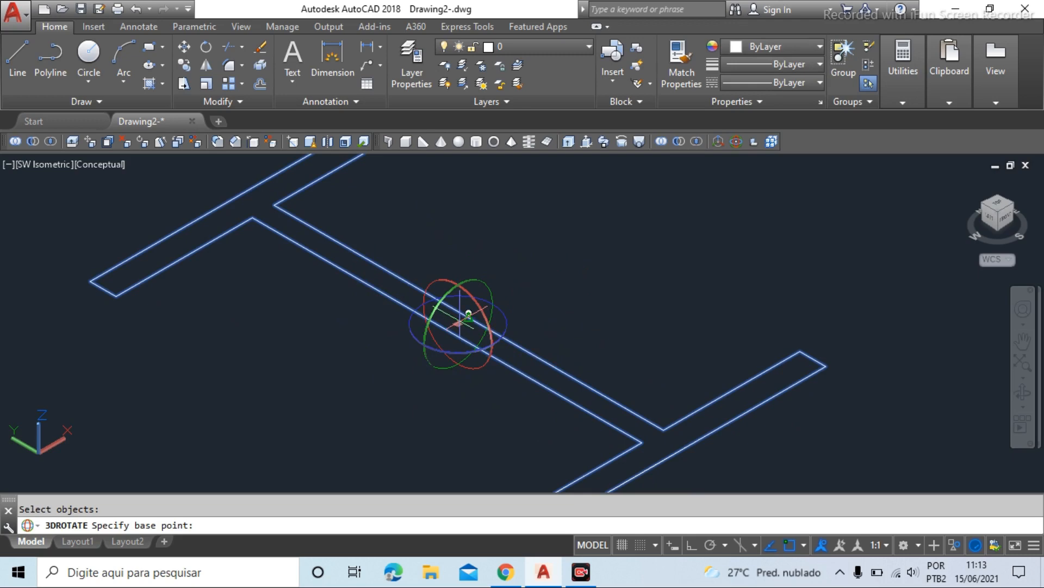
{"action": "left_click", "coordinate": [469, 315]}
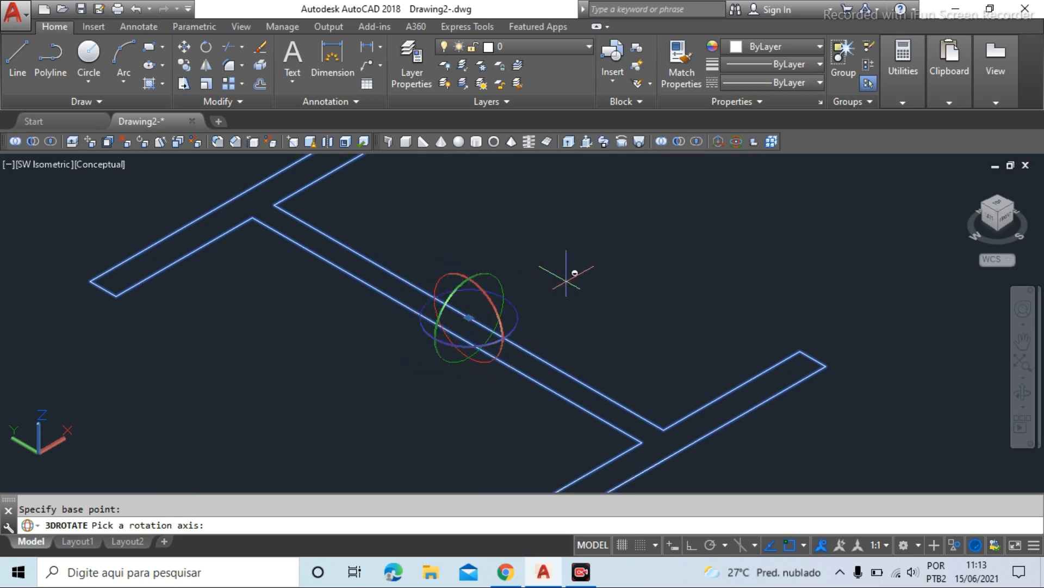
{"action": "left_click", "coordinate": [489, 303]}
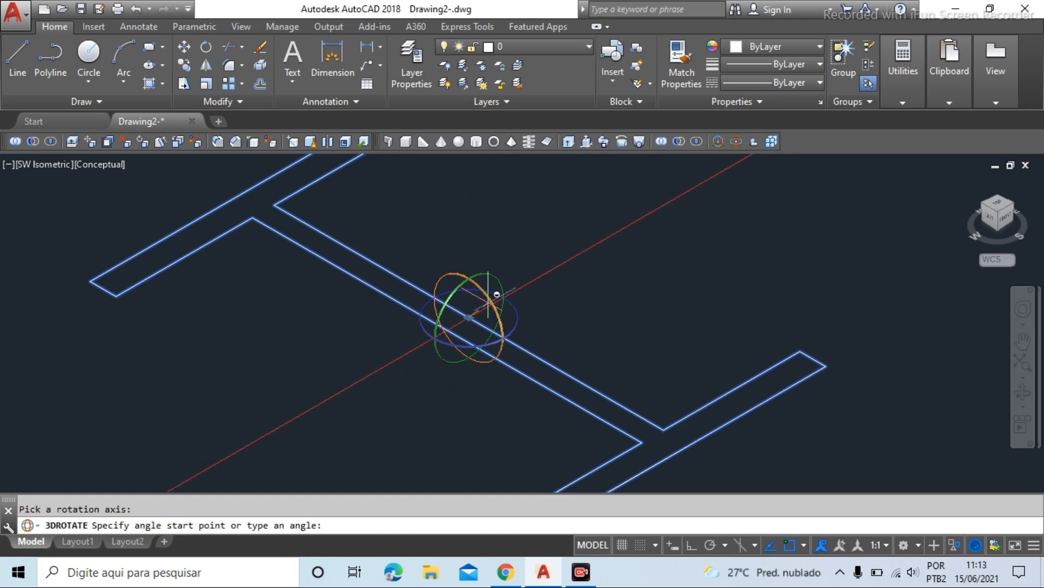
{"action": "type", "text": "9"}
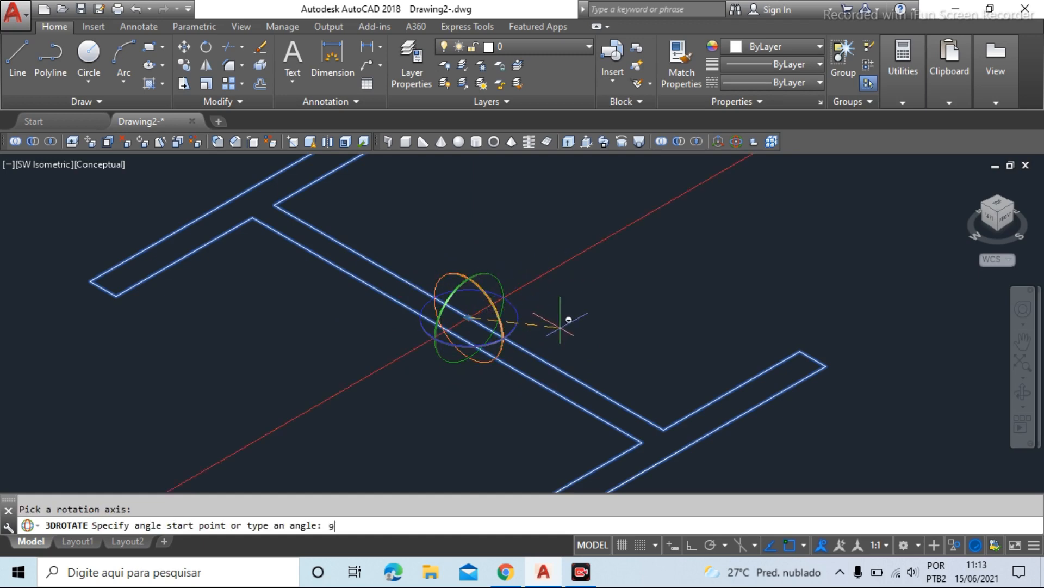
{"action": "type", "text": "0"}
{"action": "key", "text": "Return"}
{"action": "scroll", "coordinate": [418, 312], "scroll_direction": "down", "scroll_amount": 5}
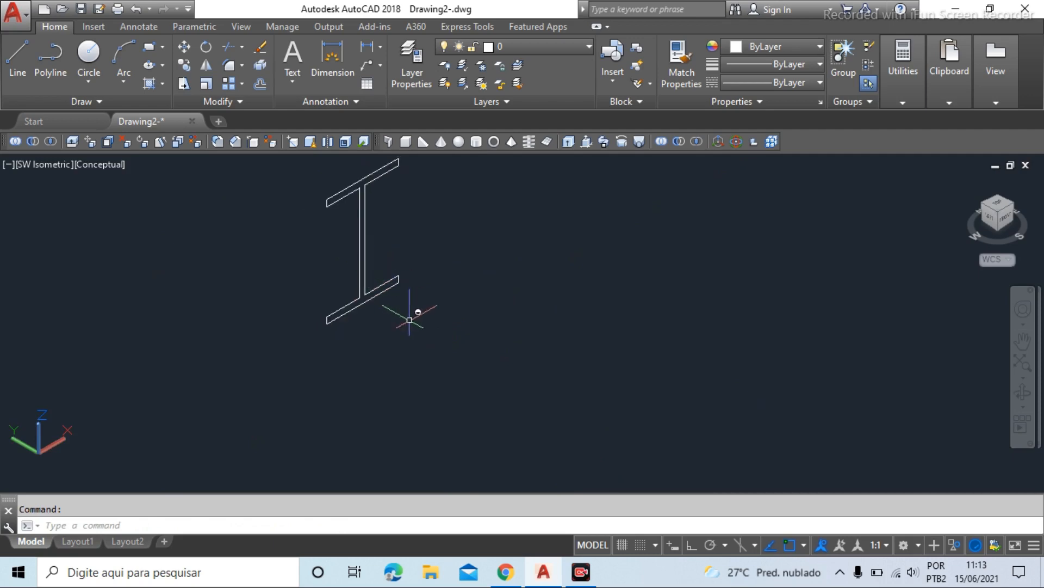
{"action": "scroll", "coordinate": [397, 249], "scroll_direction": "up", "scroll_amount": 2}
{"action": "scroll", "coordinate": [451, 318], "scroll_direction": "down", "scroll_amount": 4}
{"action": "scroll", "coordinate": [408, 299], "scroll_direction": "up", "scroll_amount": 4}
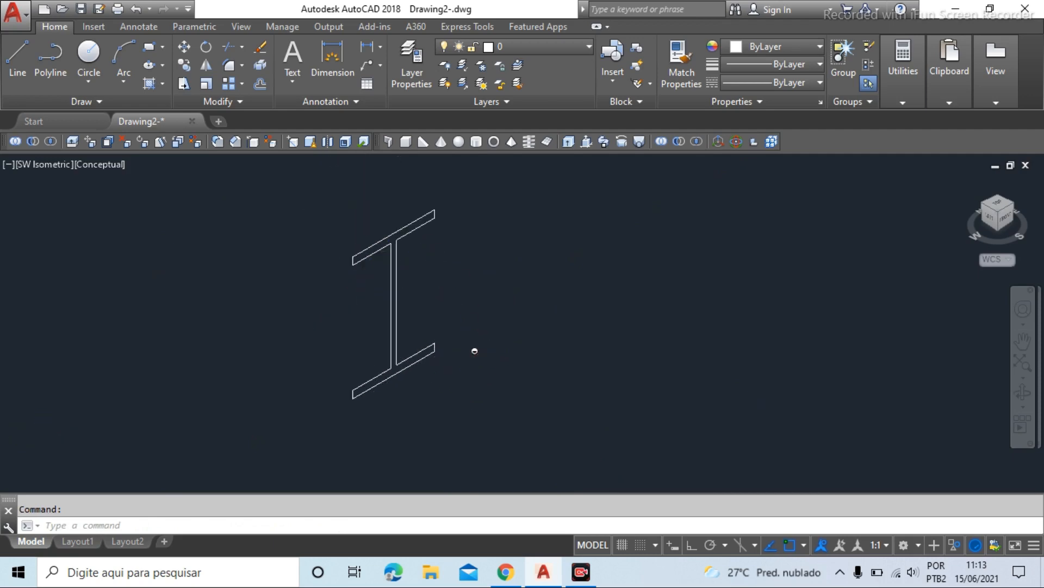
{"action": "left_click", "coordinate": [434, 277]}
{"action": "left_click", "coordinate": [315, 321]}
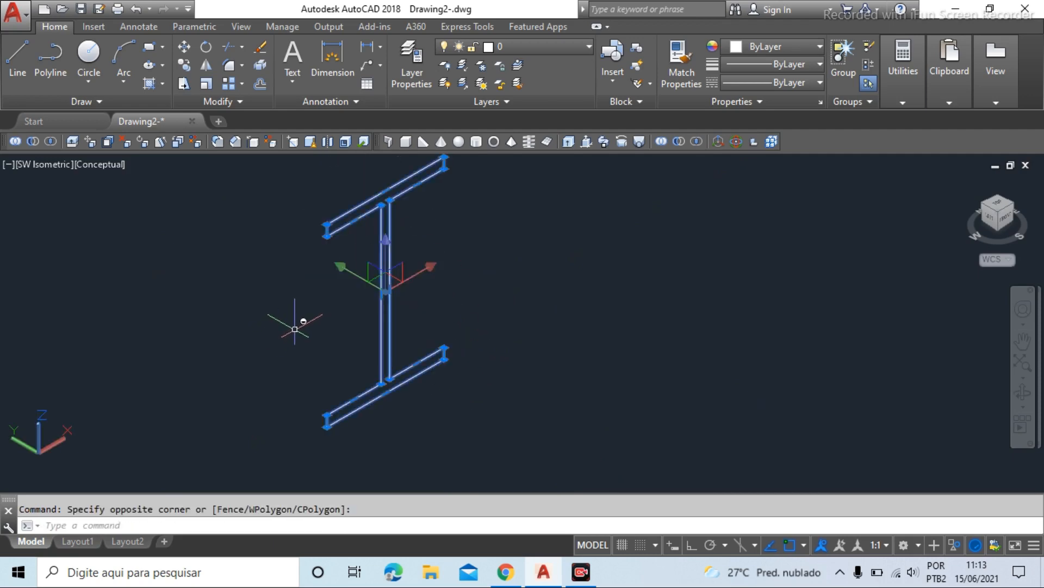
{"action": "key", "text": "Escape"}
Rotate the upright I-section profile 90 degrees about the vertical Z axis using 3D Rotate
{"action": "left_click", "coordinate": [736, 142]}
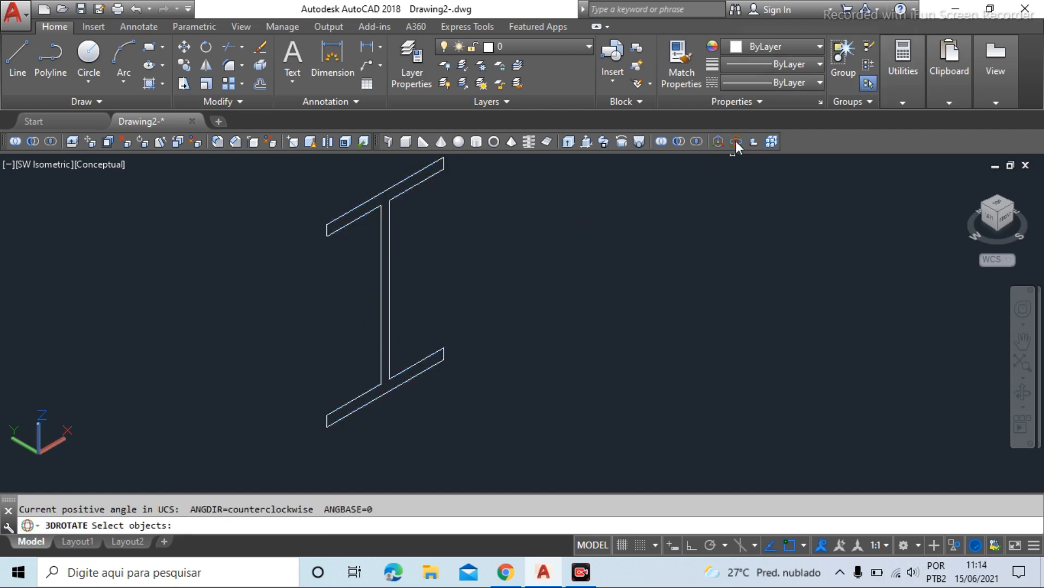
{"action": "left_click", "coordinate": [380, 269]}
{"action": "key", "text": "Return"}
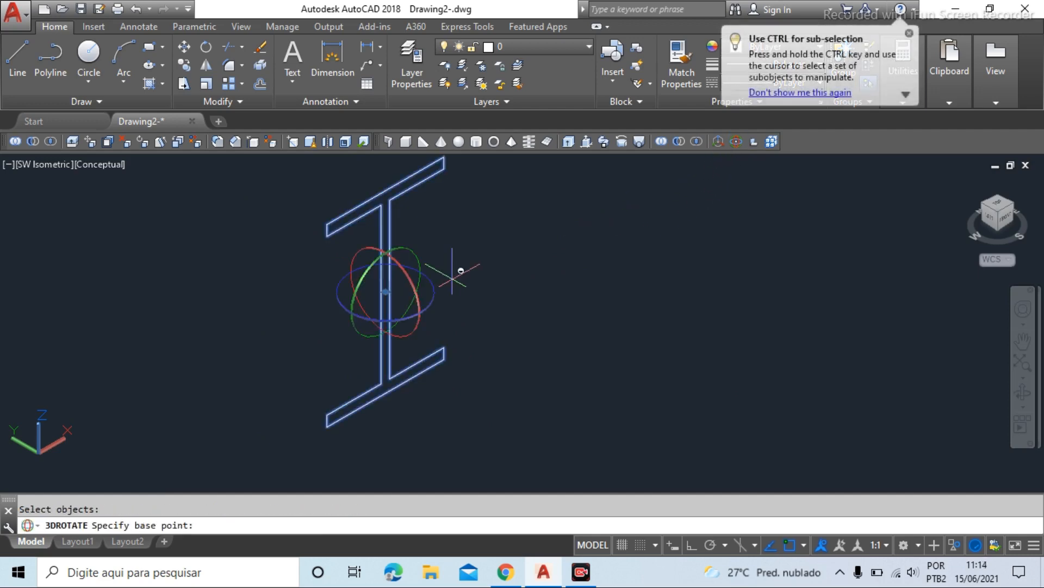
{"action": "left_click", "coordinate": [355, 316]}
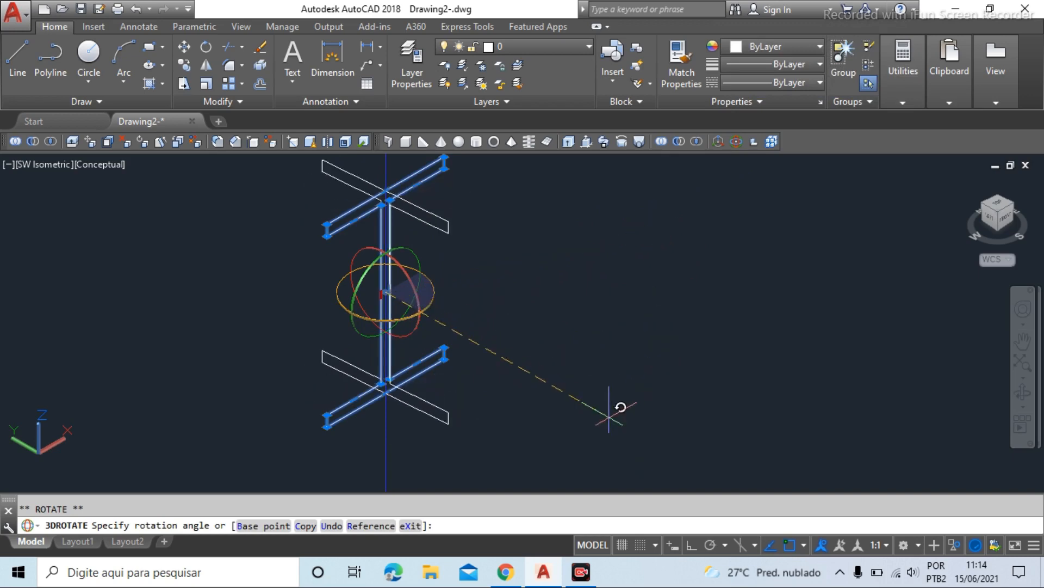
{"action": "type", "text": "90"}
{"action": "key", "text": "Return"}
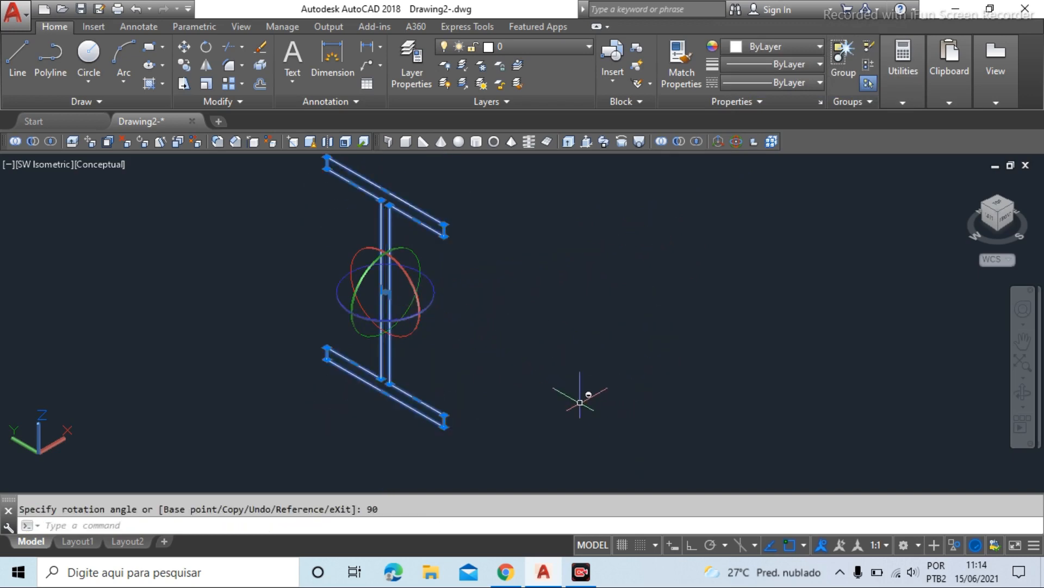
{"action": "key", "text": "Escape"}
Move the rotated I-section profile to a free spot beside the top of the left corner column
{"action": "scroll", "coordinate": [468, 348], "scroll_direction": "down", "scroll_amount": 4}
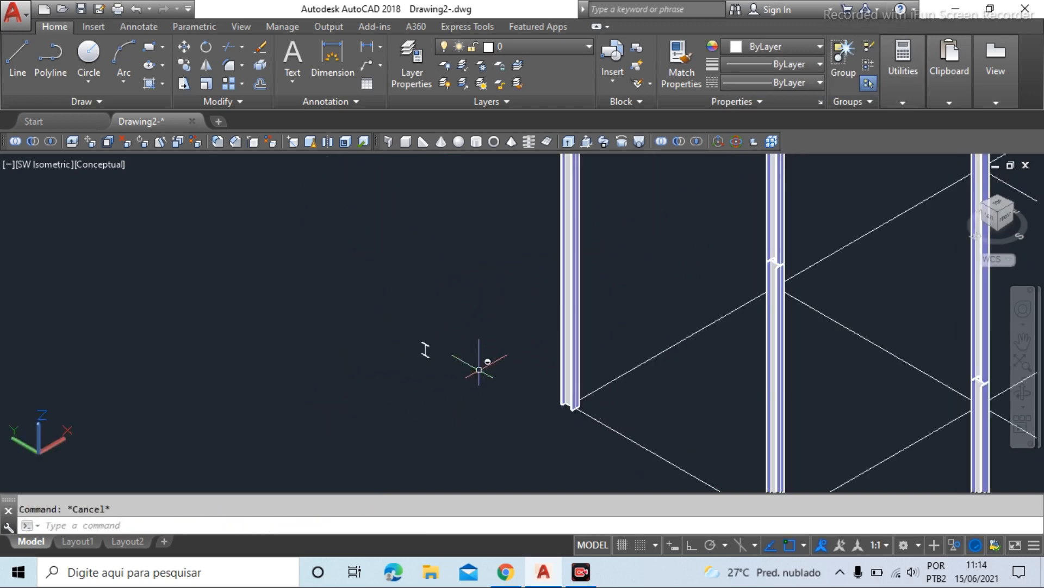
{"action": "scroll", "coordinate": [427, 340], "scroll_direction": "up", "scroll_amount": 3}
{"action": "type", "text": "m"}
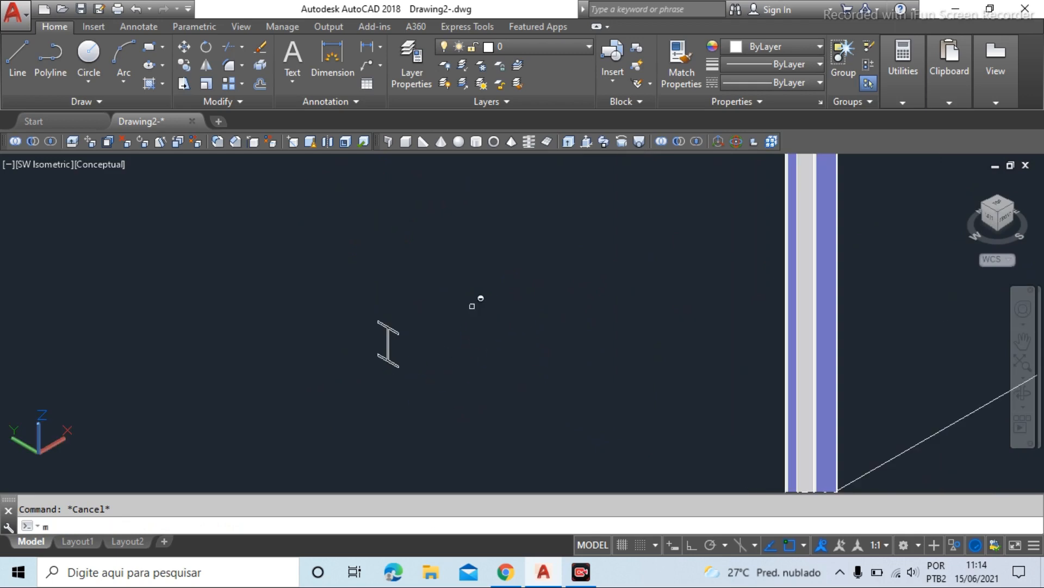
{"action": "key", "text": "Return"}
{"action": "left_click", "coordinate": [439, 298]}
{"action": "left_click", "coordinate": [387, 380]}
{"action": "key", "text": "Return"}
{"action": "left_click", "coordinate": [388, 366]}
{"action": "scroll", "coordinate": [333, 387], "scroll_direction": "down", "scroll_amount": 3}
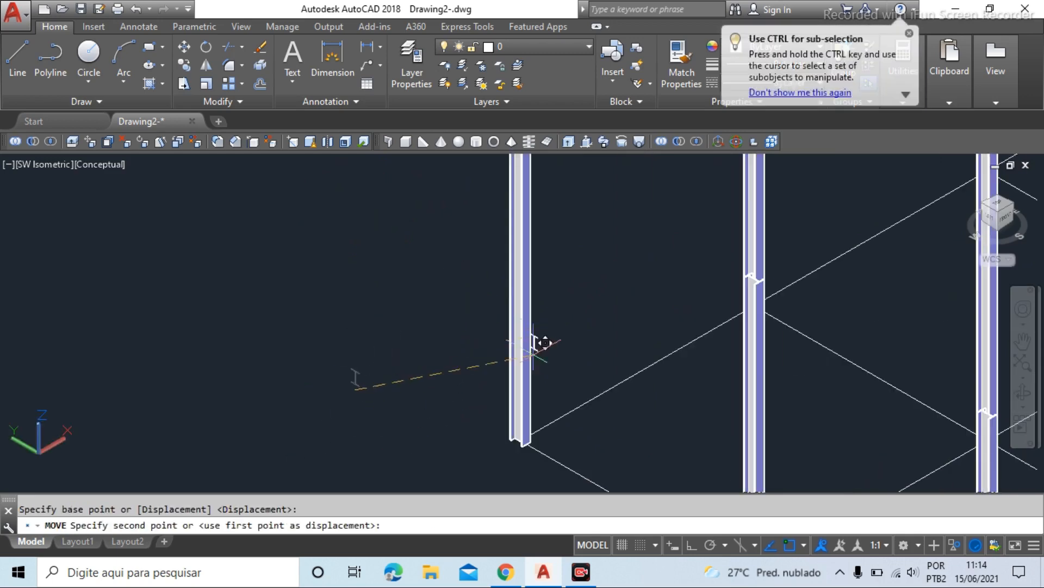
{"action": "scroll", "coordinate": [553, 199], "scroll_direction": "down", "scroll_amount": 2}
{"action": "scroll", "coordinate": [553, 222], "scroll_direction": "up", "scroll_amount": 5}
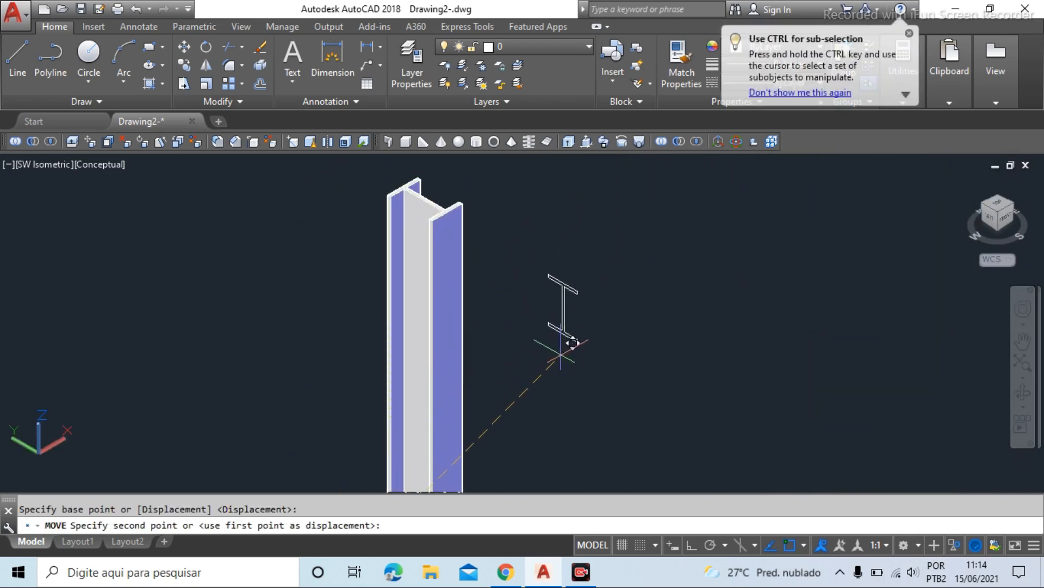
{"action": "left_click", "coordinate": [567, 345]}
{"action": "scroll", "coordinate": [590, 287], "scroll_direction": "up", "scroll_amount": 3}
{"action": "scroll", "coordinate": [403, 323], "scroll_direction": "down", "scroll_amount": 3}
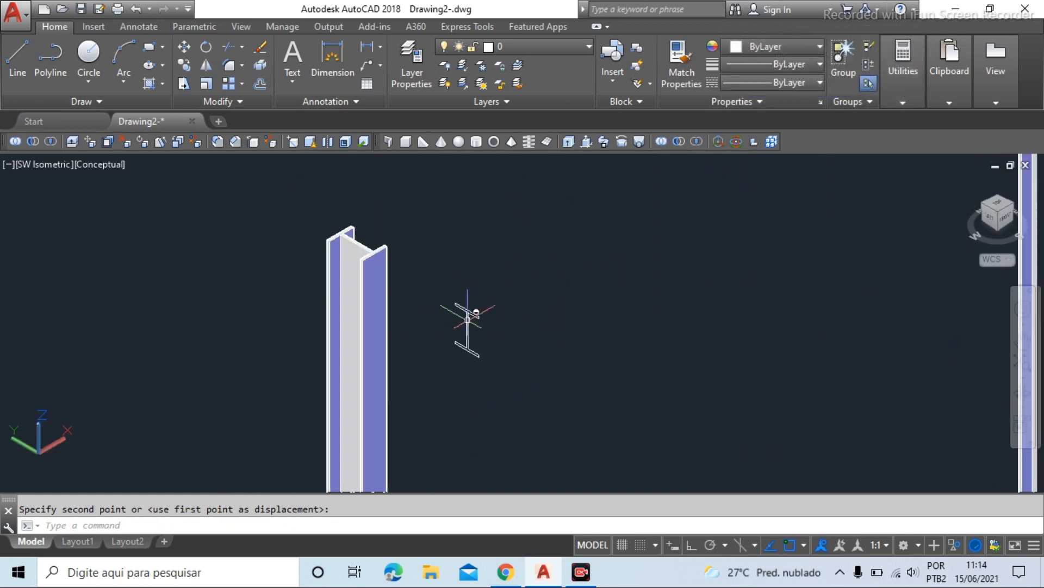
Pull the rotated I-section profile beside the left corner column into a horizontal beam along the X direction with Presspull
{"action": "left_click", "coordinate": [589, 141]}
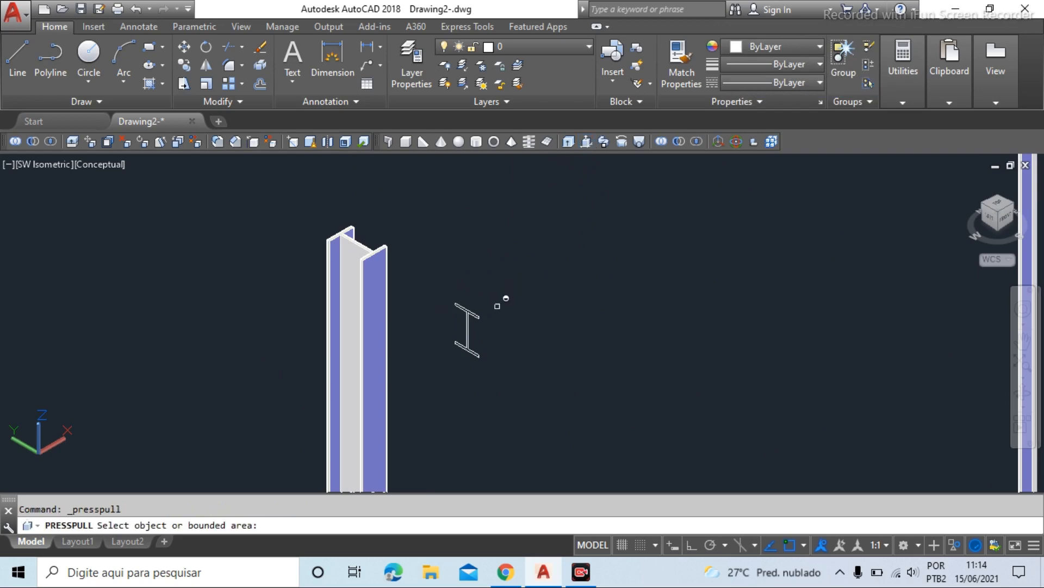
{"action": "scroll", "coordinate": [455, 312], "scroll_direction": "up", "scroll_amount": 5}
{"action": "left_click", "coordinate": [455, 299]}
{"action": "scroll", "coordinate": [455, 299], "scroll_direction": "down", "scroll_amount": 3}
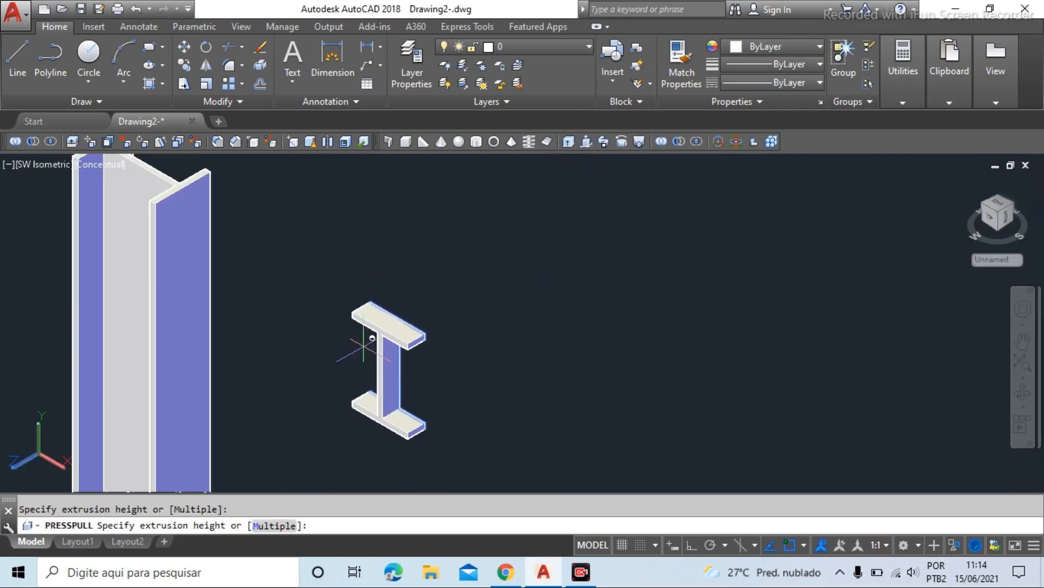
{"action": "middle_click_drag", "start_coordinate": [751, 226], "coordinate": [629, 297], "text": "shift"}
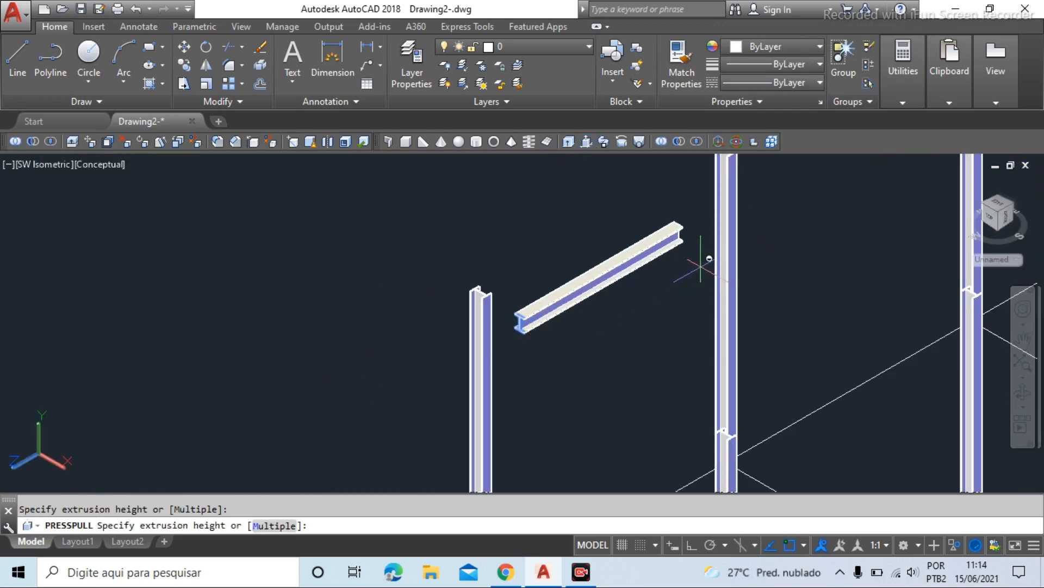
{"action": "left_click", "coordinate": [648, 285]}
{"action": "key", "text": "Escape"}
{"action": "scroll", "coordinate": [490, 315], "scroll_direction": "up", "scroll_amount": 3}
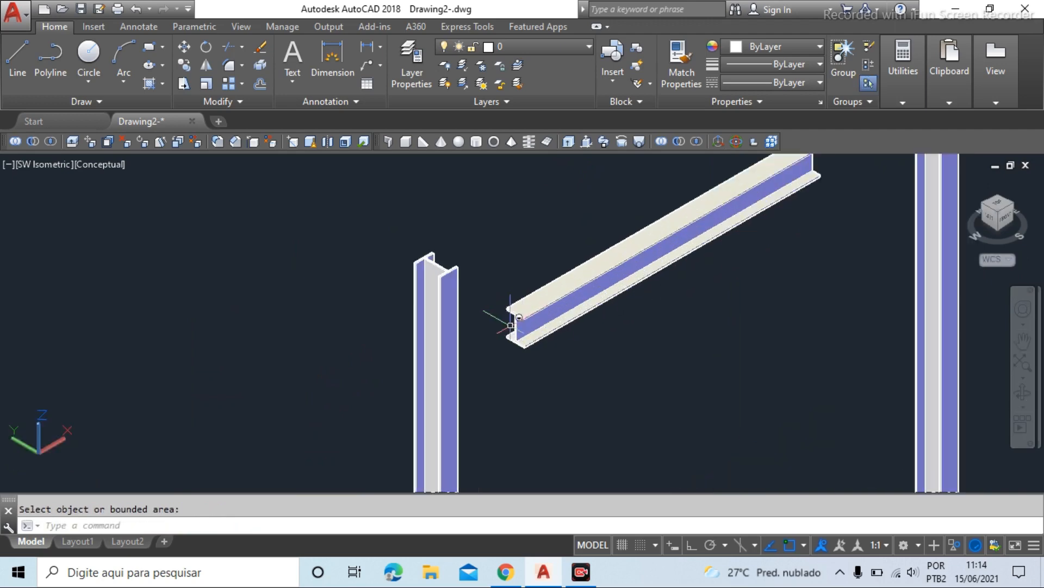
Examine the left corner column from its base on the grid up to its top end beside the horizontal beam
{"action": "scroll", "coordinate": [497, 287], "scroll_direction": "down", "scroll_amount": 2}
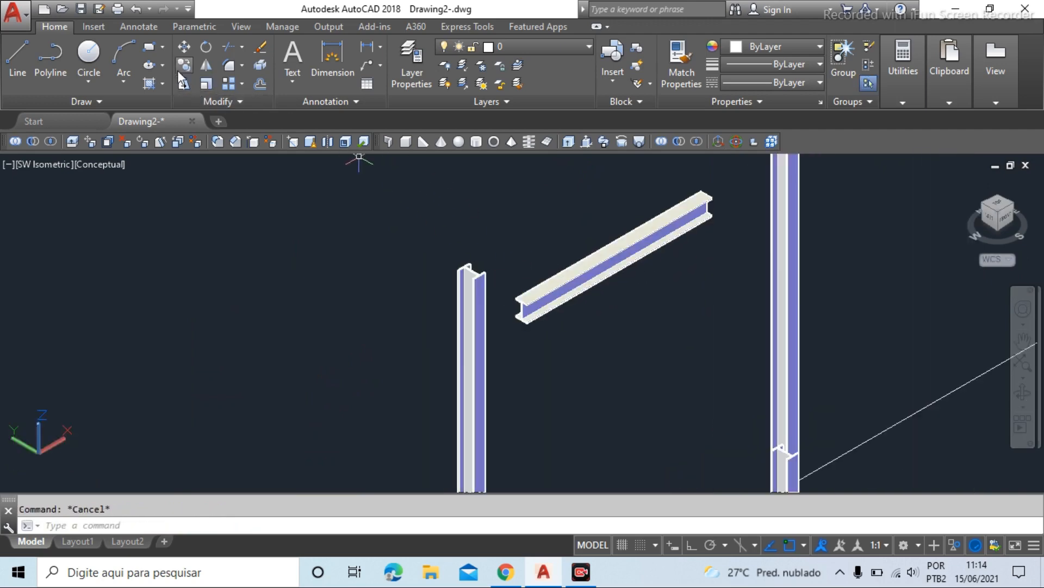
{"action": "scroll", "coordinate": [416, 197], "scroll_direction": "down", "scroll_amount": 2}
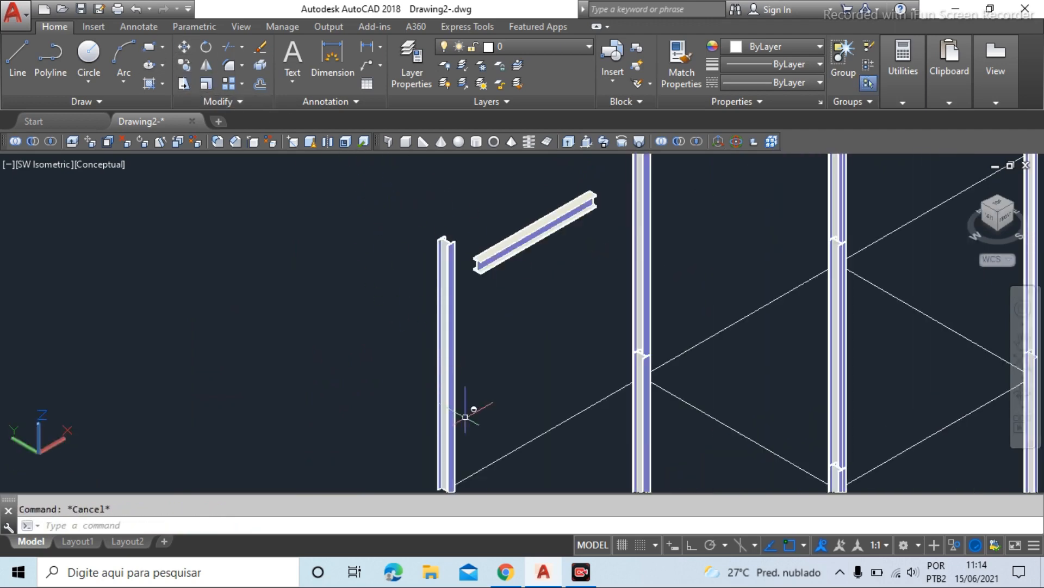
{"action": "scroll", "coordinate": [446, 386], "scroll_direction": "down", "scroll_amount": 4}
{"action": "scroll", "coordinate": [441, 357], "scroll_direction": "up", "scroll_amount": 5}
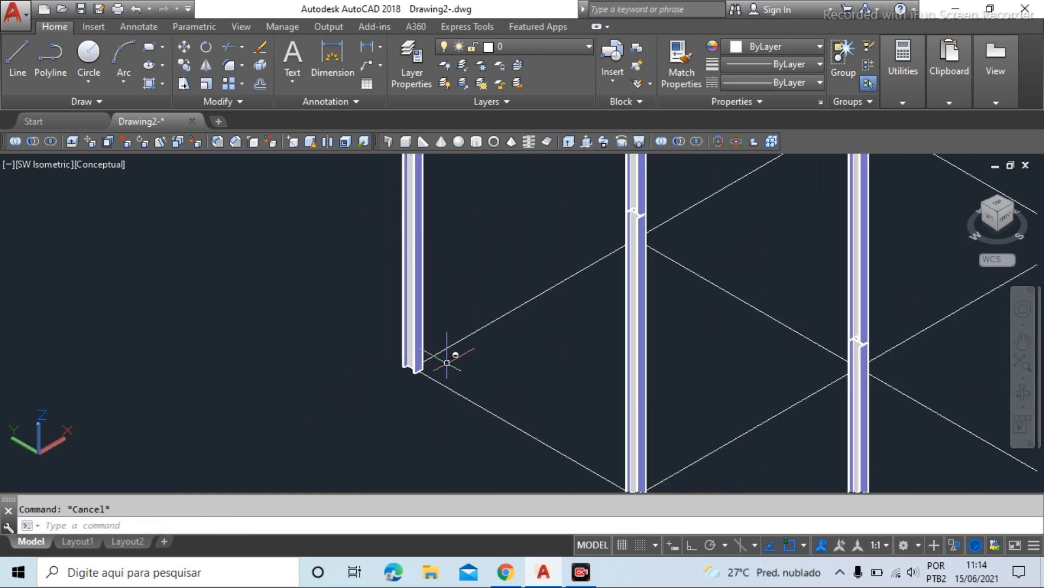
{"action": "scroll", "coordinate": [449, 308], "scroll_direction": "up", "scroll_amount": 5}
{"action": "scroll", "coordinate": [430, 398], "scroll_direction": "down", "scroll_amount": 8}
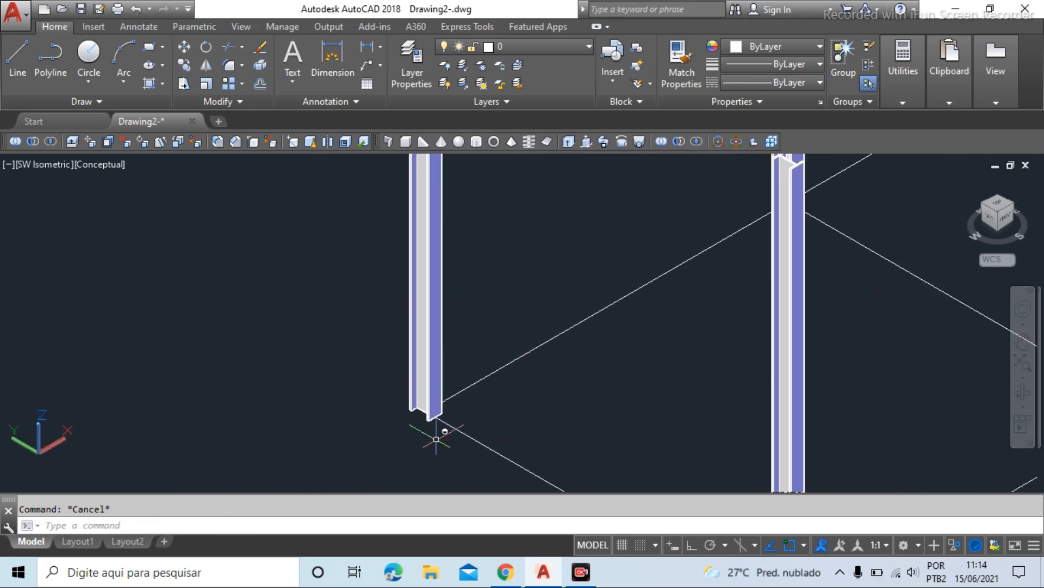
{"action": "scroll", "coordinate": [420, 277], "scroll_direction": "up", "scroll_amount": 6}
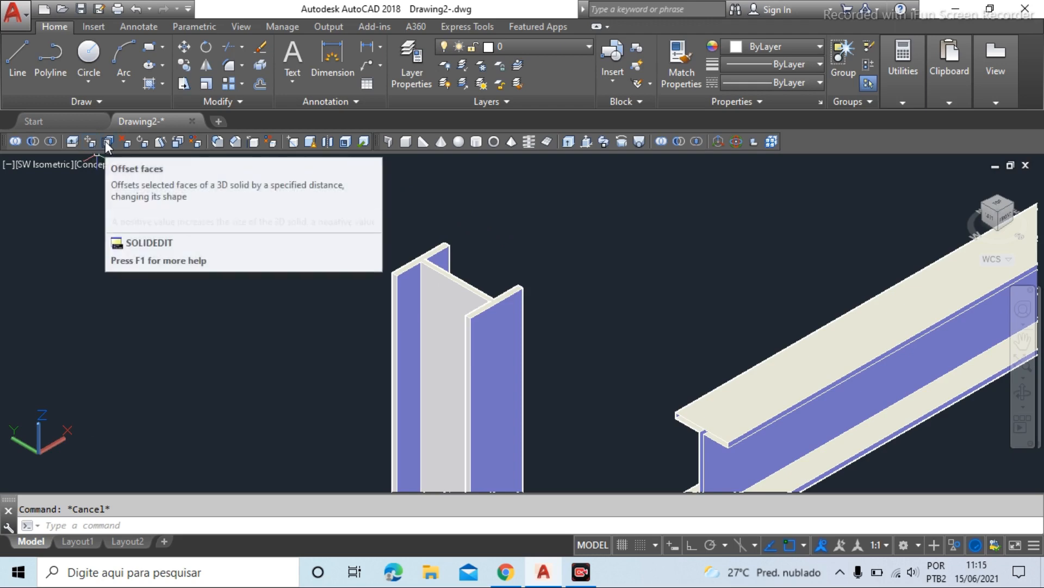
Copy the I-shaped top face of the left corner column to a free spot just above it with Copy Faces
{"action": "left_click", "coordinate": [178, 139]}
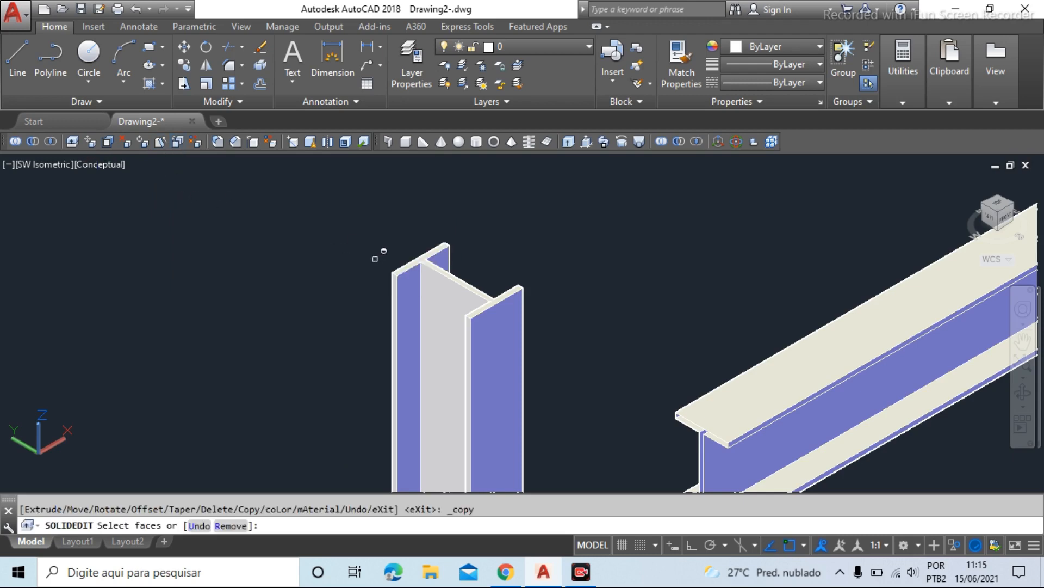
{"action": "scroll", "coordinate": [375, 258], "scroll_direction": "up", "scroll_amount": 5}
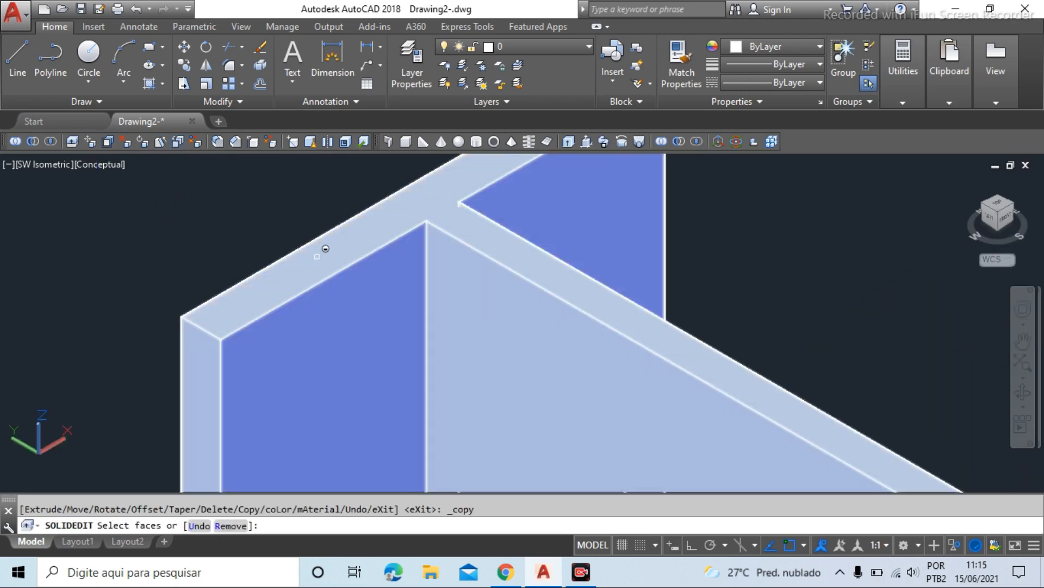
{"action": "left_click", "coordinate": [331, 258]}
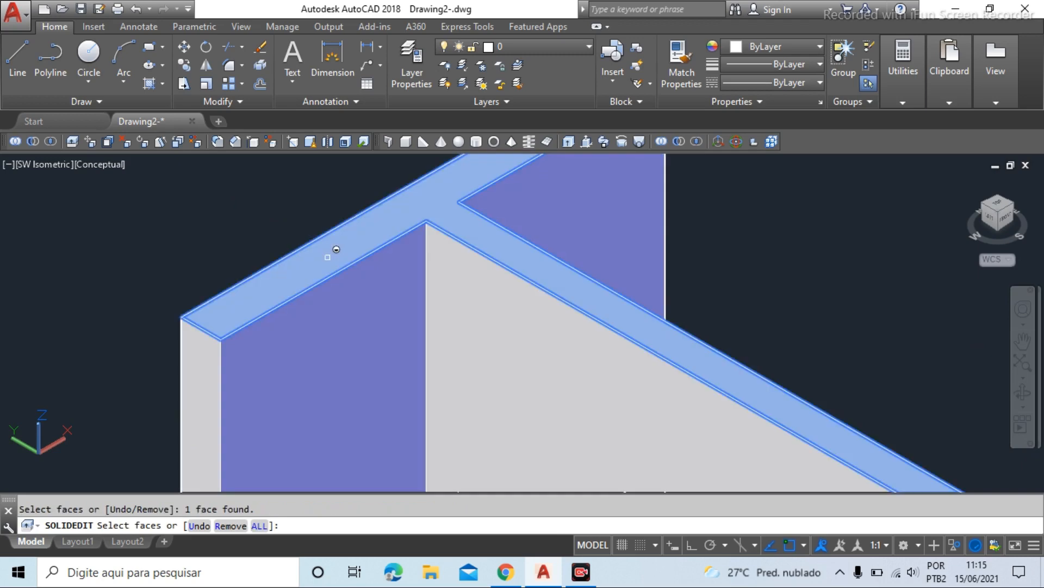
{"action": "scroll", "coordinate": [333, 254], "scroll_direction": "down", "scroll_amount": 5}
{"action": "right_click", "coordinate": [446, 240]}
{"action": "left_click", "coordinate": [482, 251]}
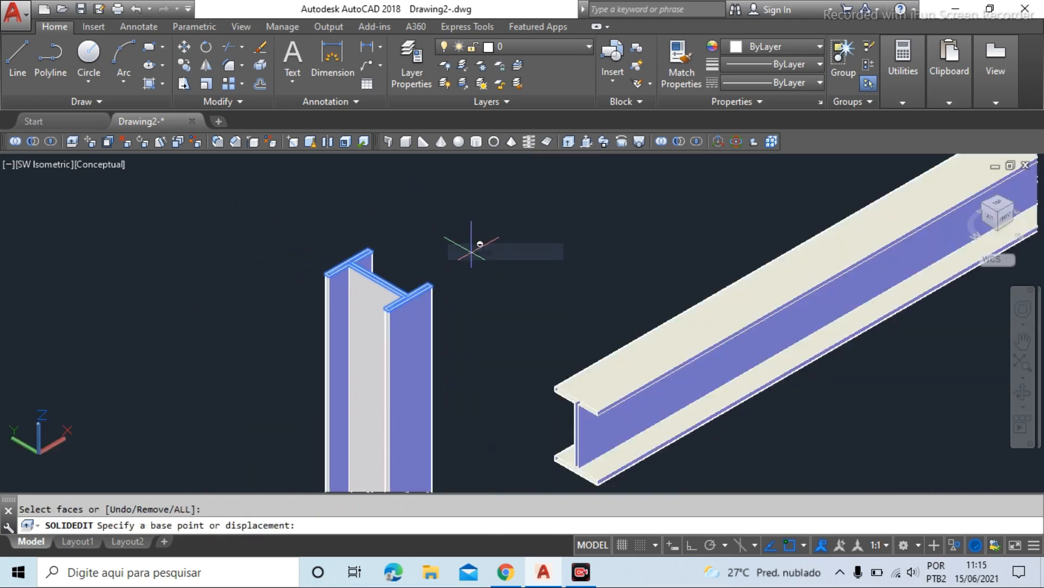
{"action": "left_click", "coordinate": [462, 287]}
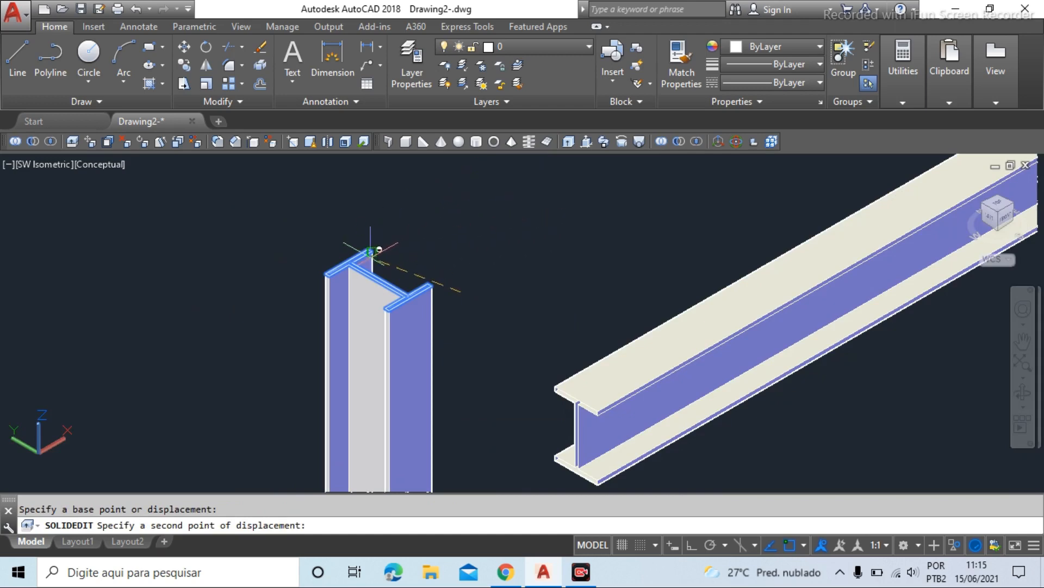
{"action": "scroll", "coordinate": [373, 221], "scroll_direction": "up", "scroll_amount": 2}
{"action": "scroll", "coordinate": [443, 304], "scroll_direction": "down", "scroll_amount": 3}
{"action": "left_click", "coordinate": [478, 234]}
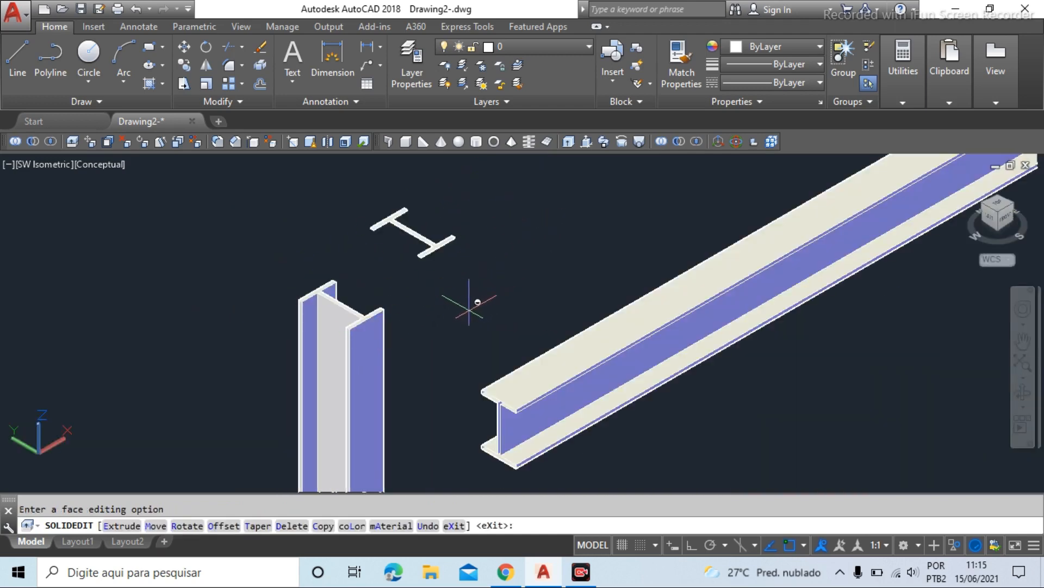
Examine the copied I-section face, the column's top end and the Copy Faces tool description
{"action": "scroll", "coordinate": [461, 305], "scroll_direction": "up", "scroll_amount": 1}
{"action": "scroll", "coordinate": [414, 206], "scroll_direction": "up", "scroll_amount": 3}
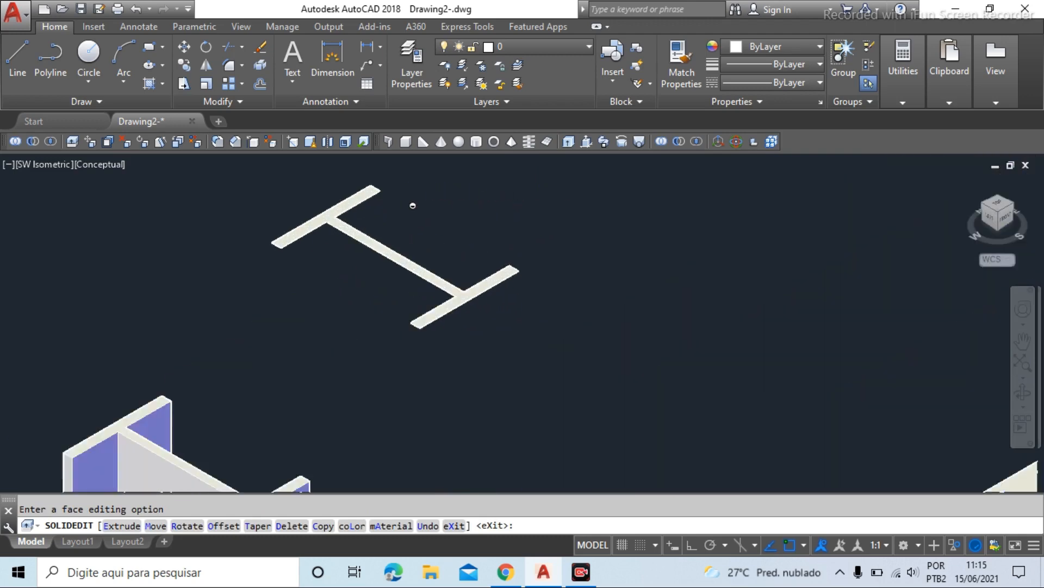
{"action": "scroll", "coordinate": [475, 297], "scroll_direction": "down", "scroll_amount": 6}
{"action": "scroll", "coordinate": [488, 301], "scroll_direction": "up", "scroll_amount": 3}
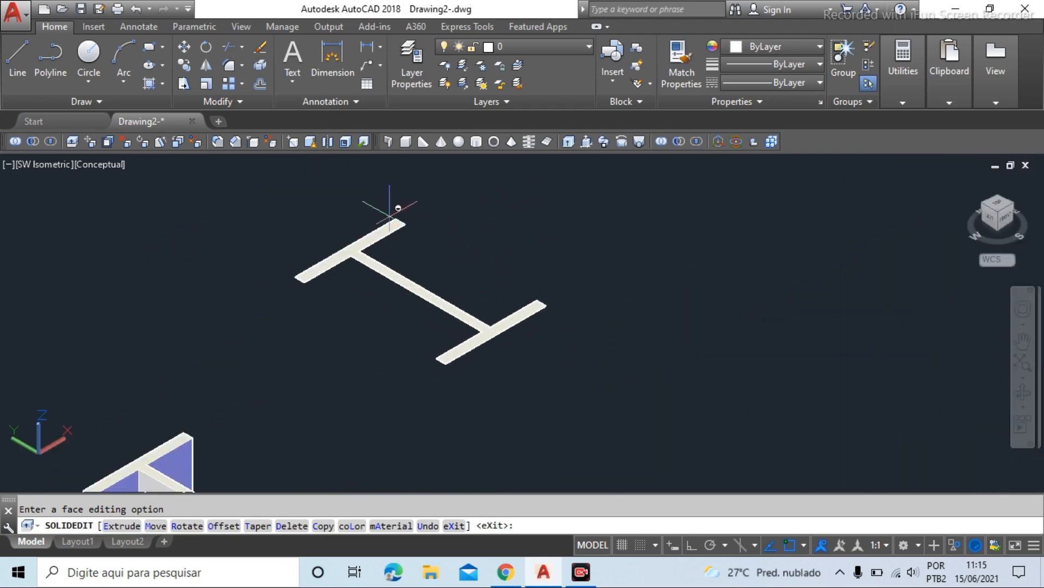
{"action": "scroll", "coordinate": [299, 221], "scroll_direction": "down", "scroll_amount": 5}
{"action": "scroll", "coordinate": [385, 333], "scroll_direction": "down", "scroll_amount": 2}
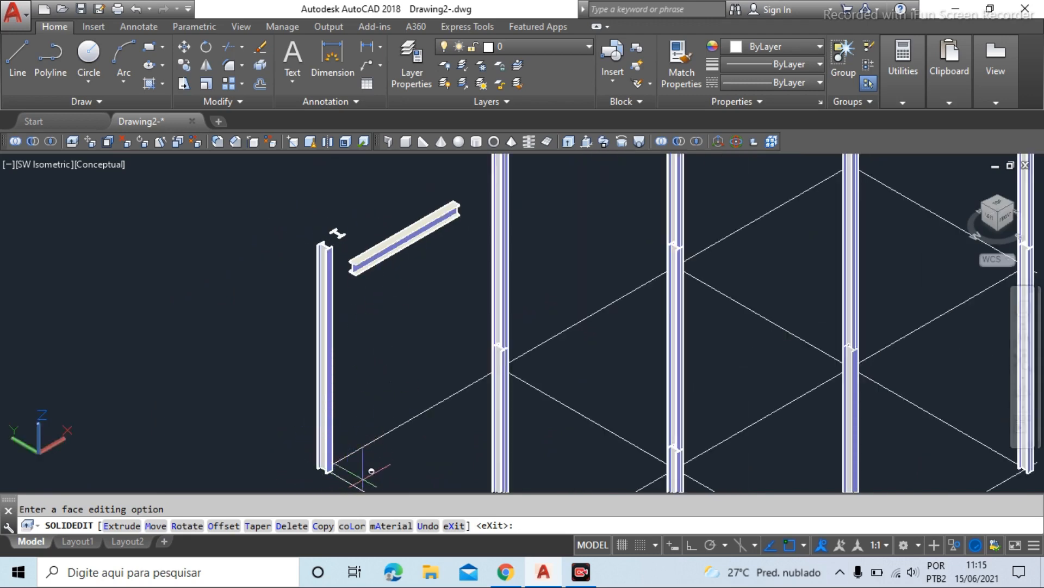
{"action": "scroll", "coordinate": [349, 227], "scroll_direction": "up", "scroll_amount": 5}
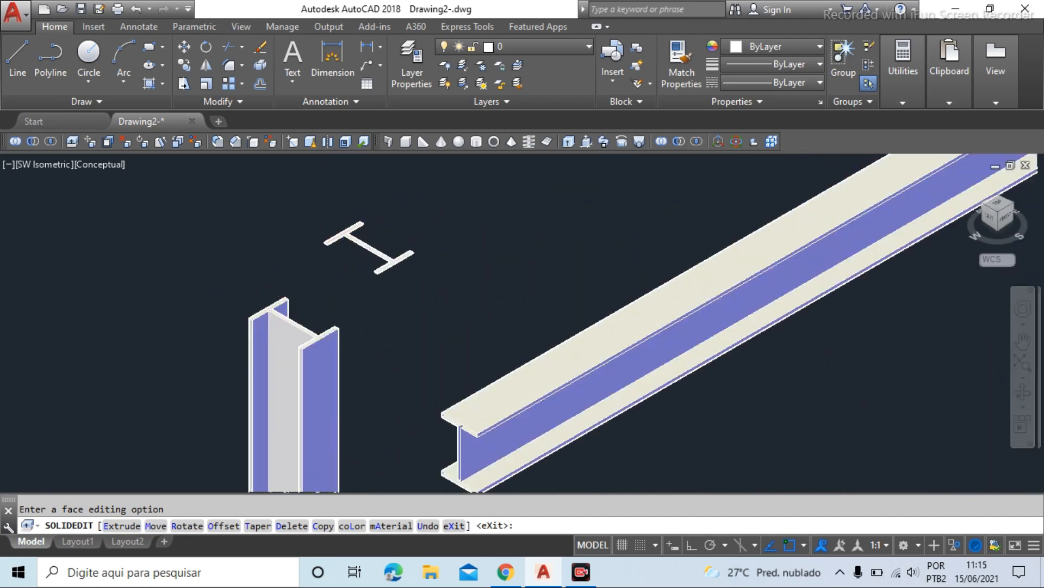
{"action": "scroll", "coordinate": [261, 294], "scroll_direction": "up", "scroll_amount": 5}
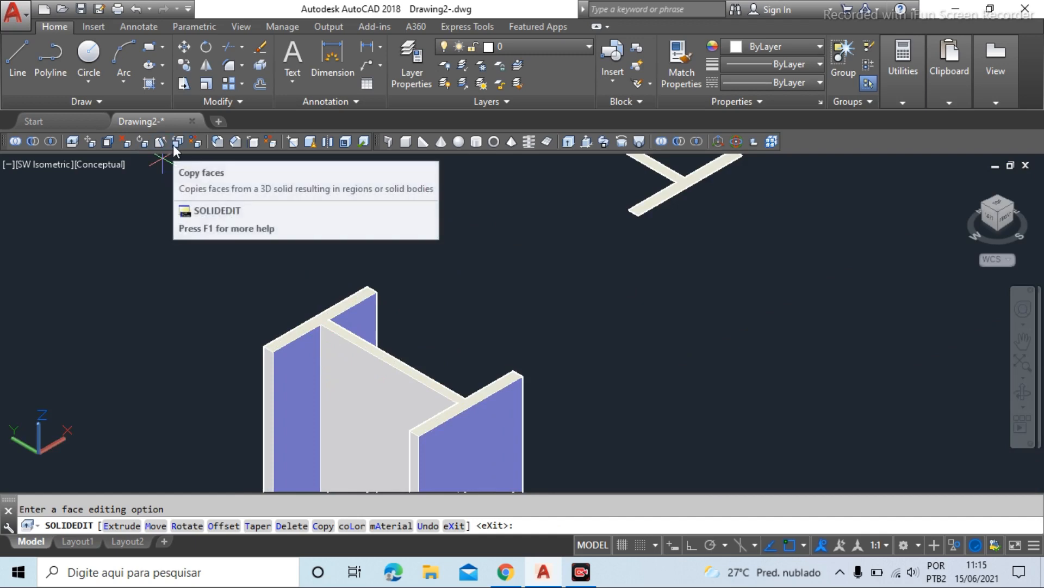
{"action": "scroll", "coordinate": [309, 339], "scroll_direction": "down", "scroll_amount": 5}
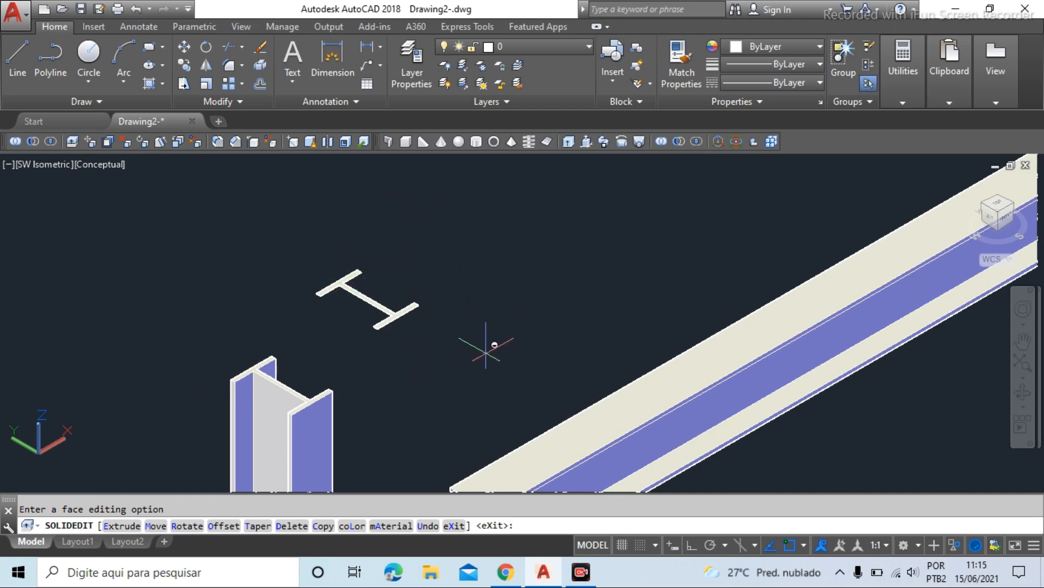
Rotate the copied I-section face 90 degrees about the X axis with 3D Rotate
{"action": "left_click", "coordinate": [737, 142]}
{"action": "left_click", "coordinate": [389, 320]}
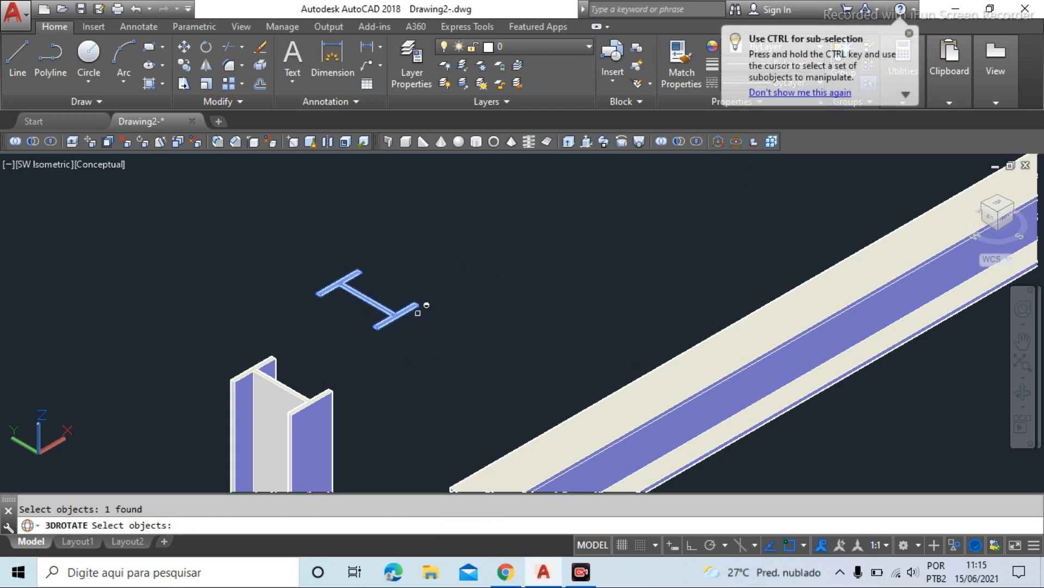
{"action": "key", "text": "Return"}
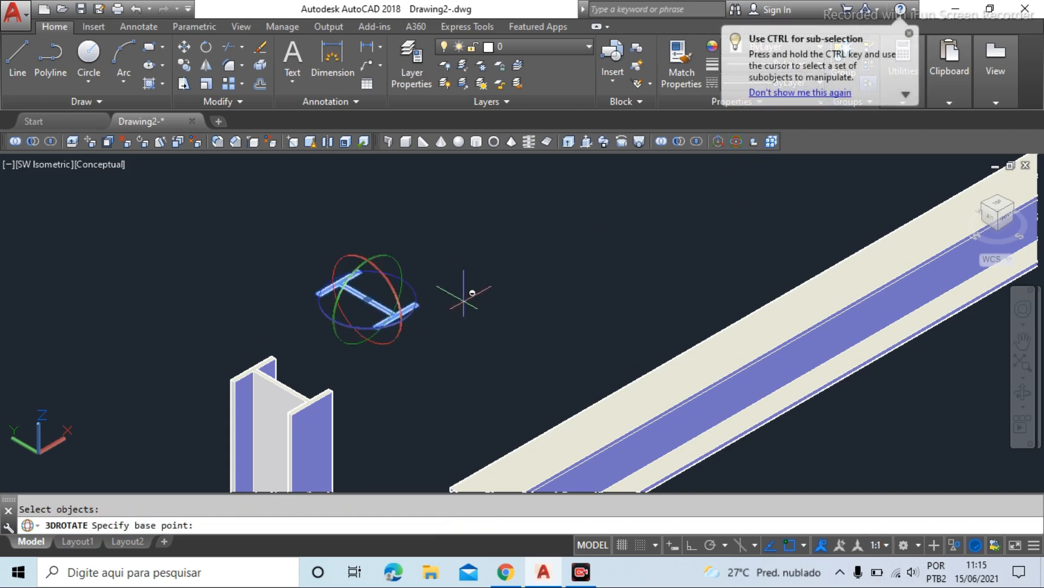
{"action": "left_click", "coordinate": [386, 278]}
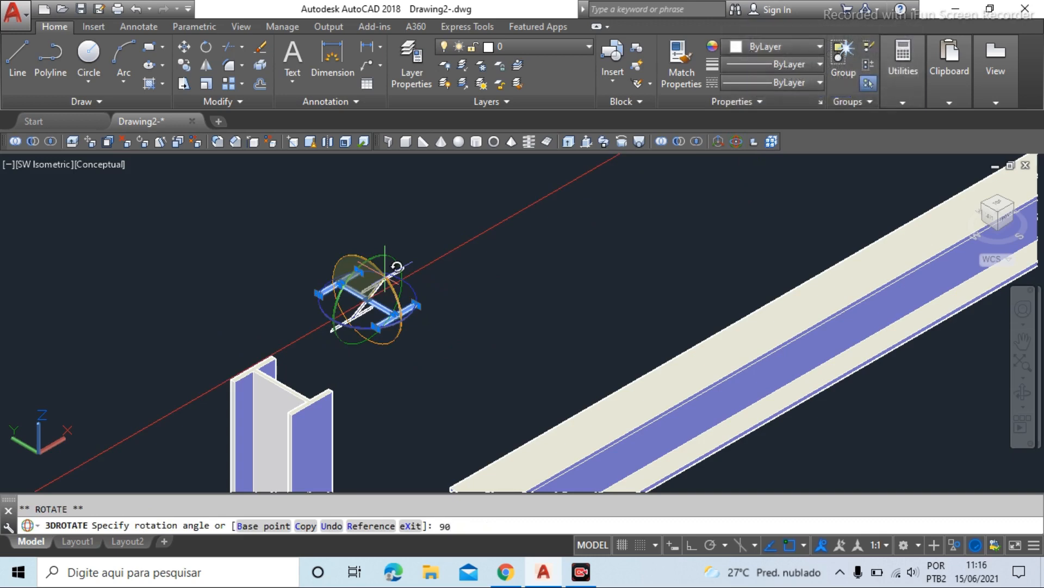
{"action": "key", "text": "Return"}
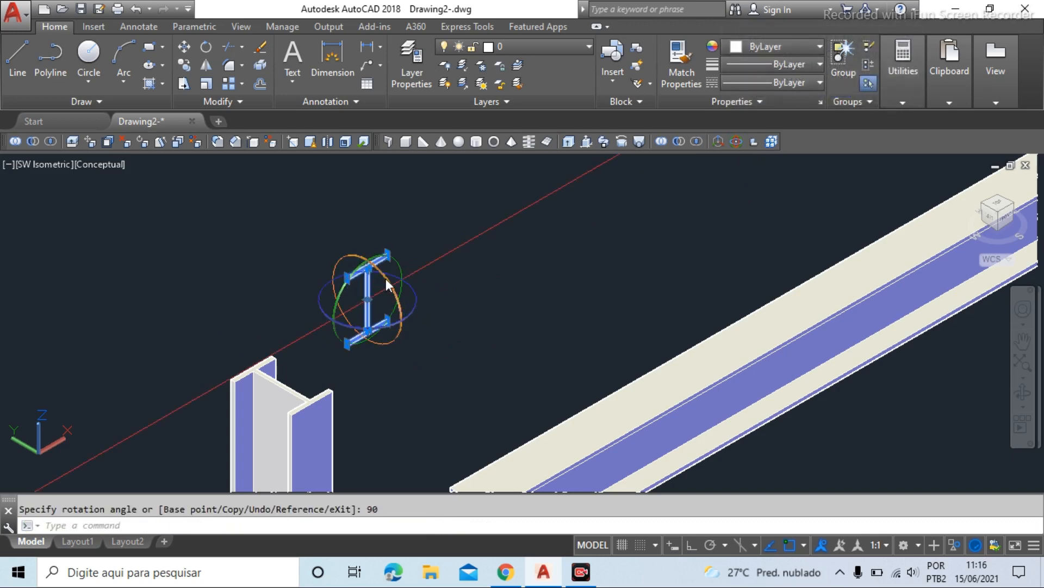
Rotate the upright I-section face 90 degrees about the vertical Z axis and end the rotation command
{"action": "left_click", "coordinate": [343, 324]}
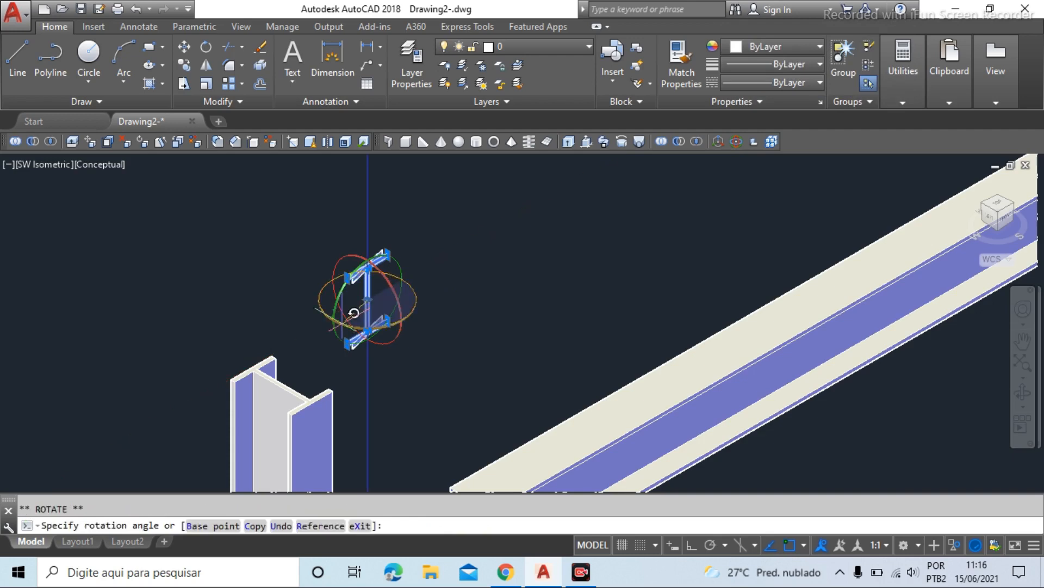
{"action": "key", "text": "Return"}
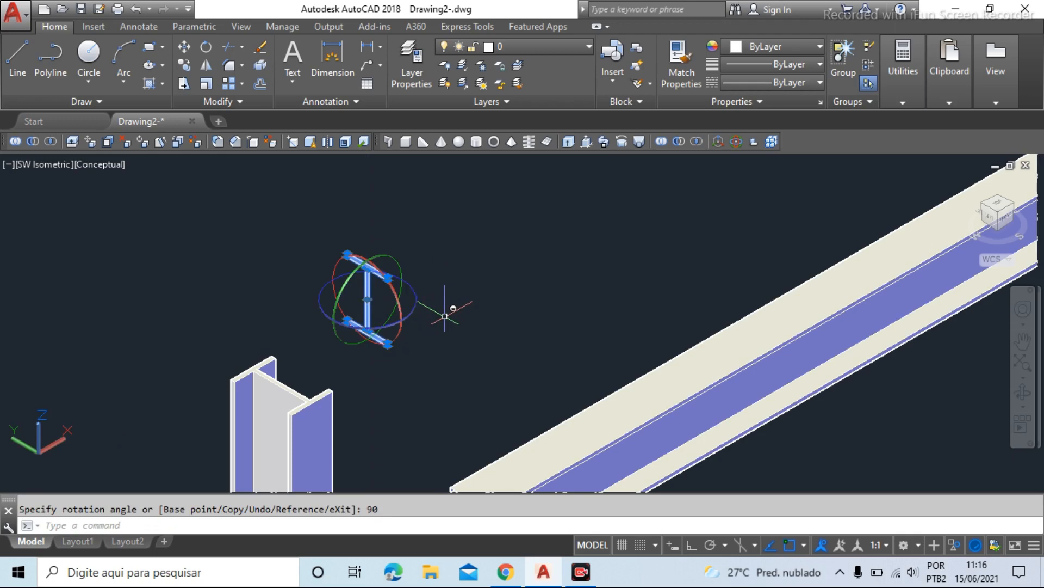
{"action": "key", "text": "Return"}
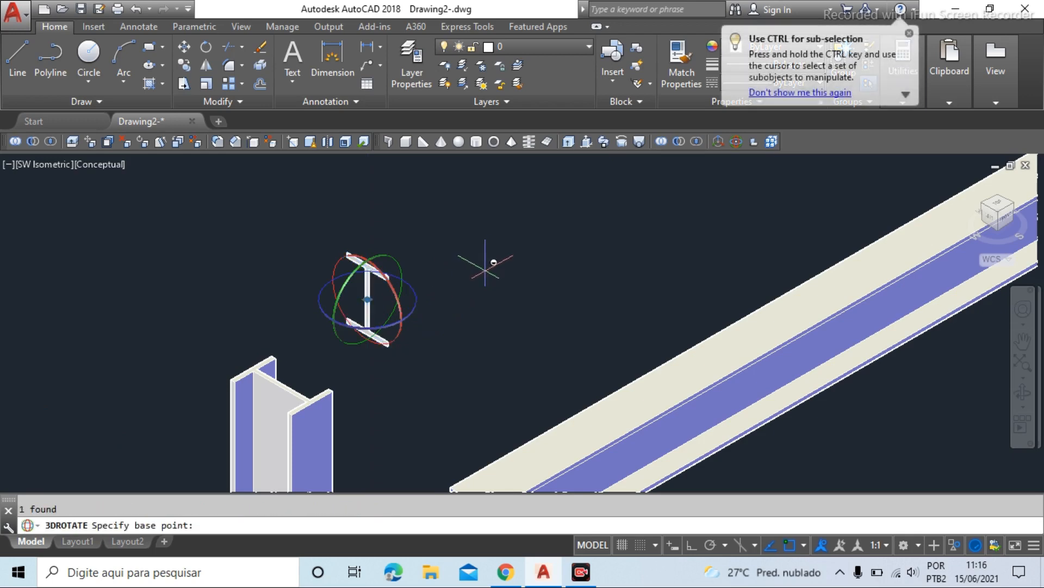
{"action": "left_click", "coordinate": [526, 260]}
{"action": "key", "text": "Escape"}
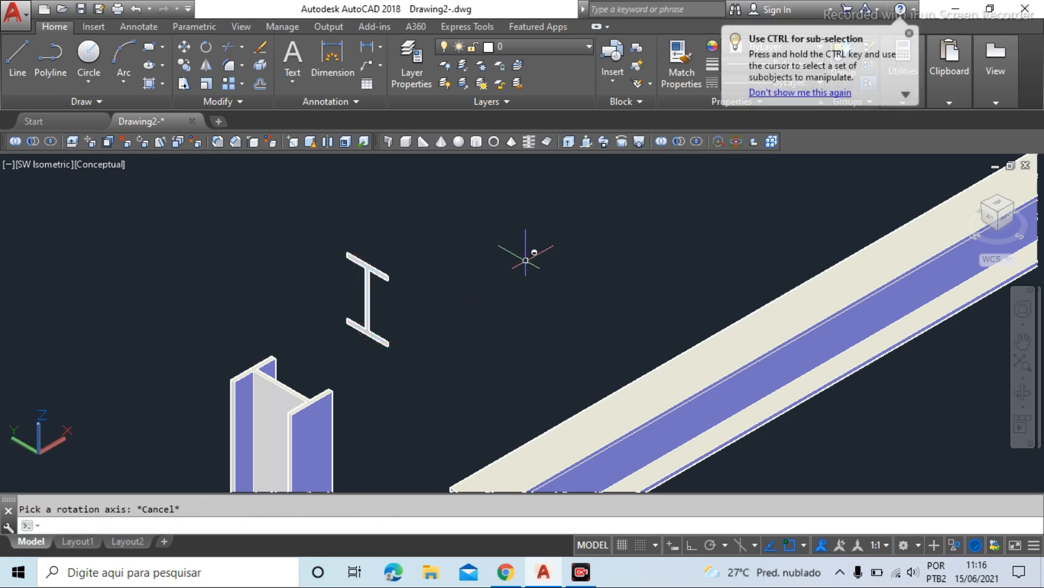
Extrude the rotated I-section face above the left corner column as a solid
{"action": "scroll", "coordinate": [369, 321], "scroll_direction": "up", "scroll_amount": 3}
{"action": "scroll", "coordinate": [378, 318], "scroll_direction": "down", "scroll_amount": 4}
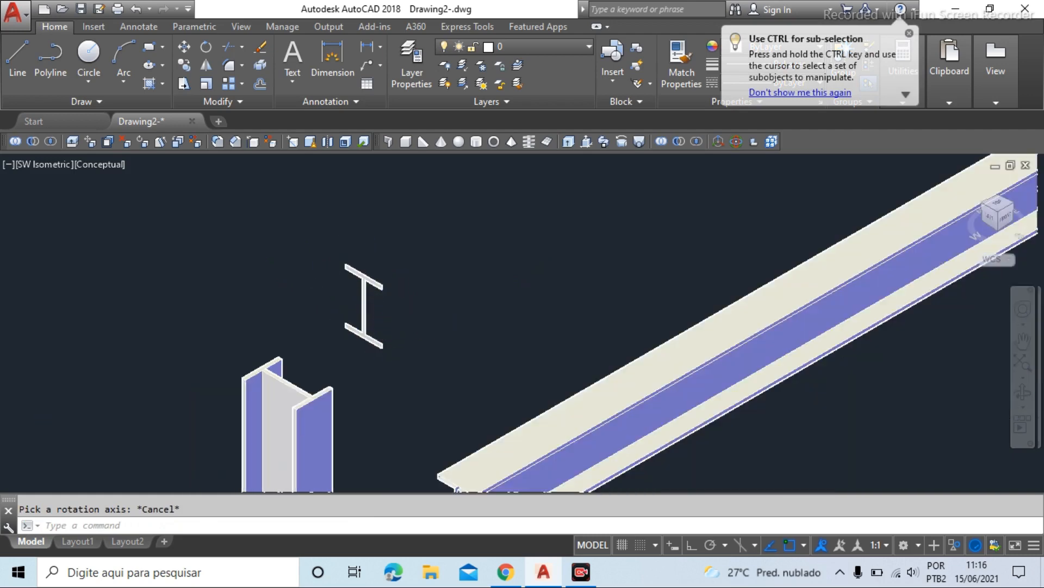
{"action": "scroll", "coordinate": [381, 266], "scroll_direction": "up", "scroll_amount": 3}
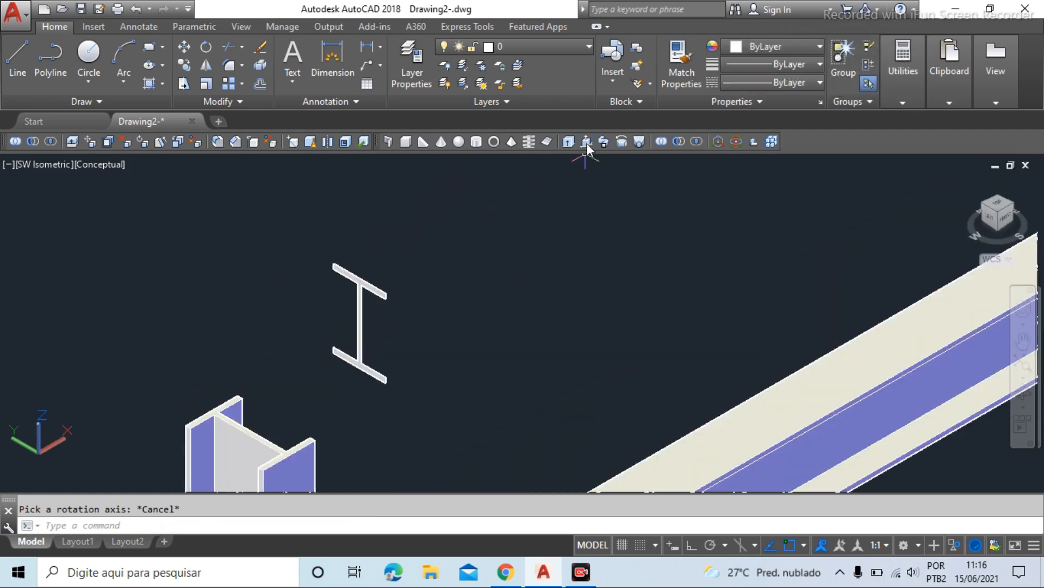
{"action": "left_click", "coordinate": [569, 141]}
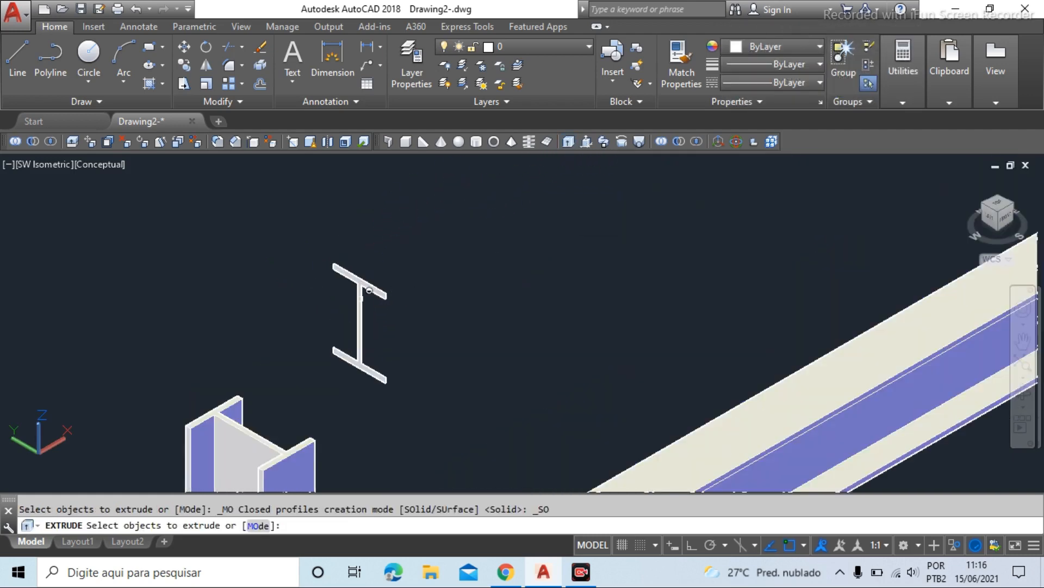
Extrude the upper I-shaped profile into a horizontal beam about as long as the neighbouring beam
{"action": "left_click", "coordinate": [364, 282]}
{"action": "right_click", "coordinate": [400, 282]}
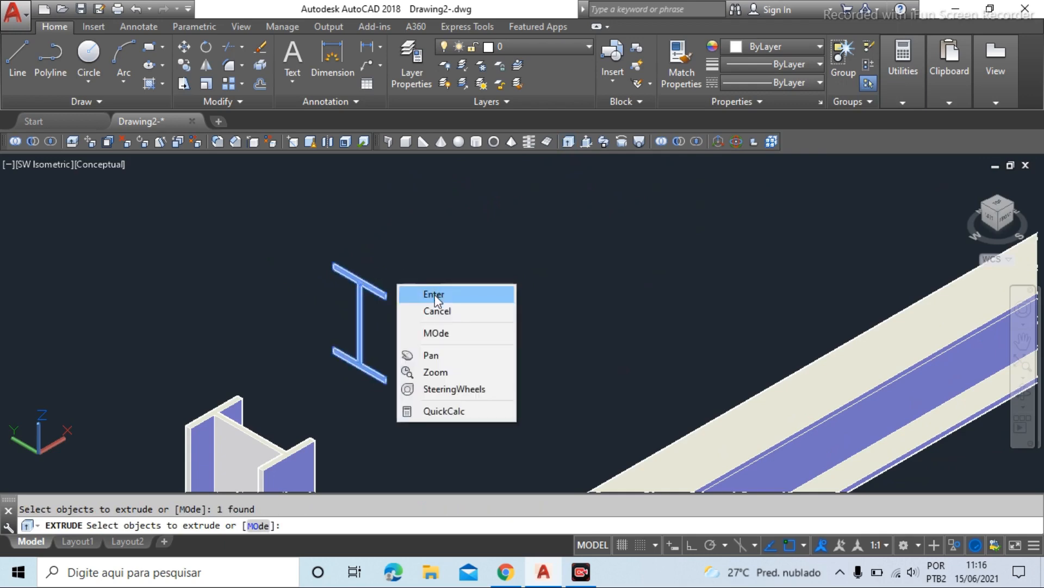
{"action": "left_click", "coordinate": [435, 295]}
{"action": "scroll", "coordinate": [246, 369], "scroll_direction": "down", "scroll_amount": 3}
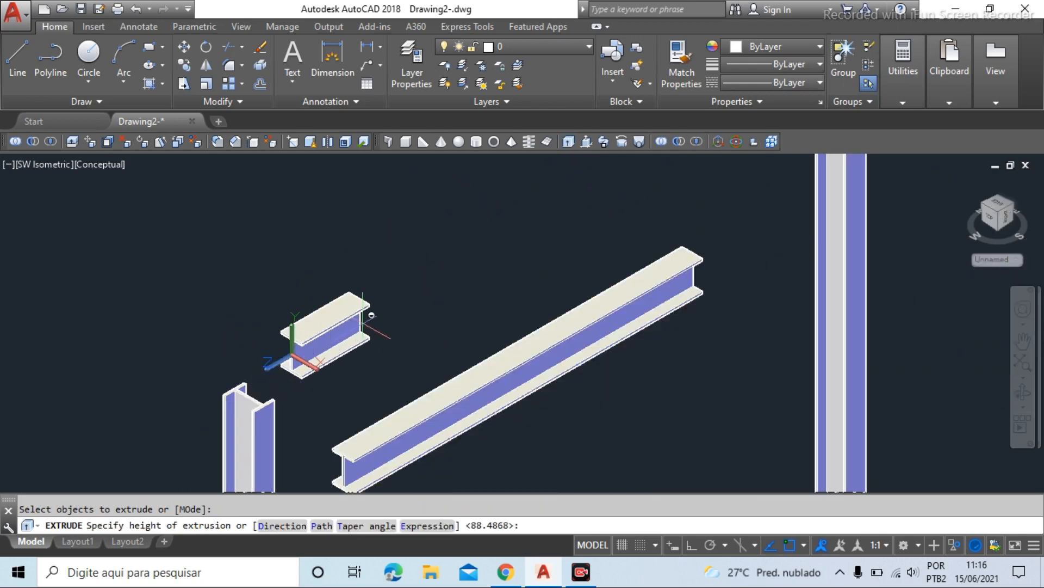
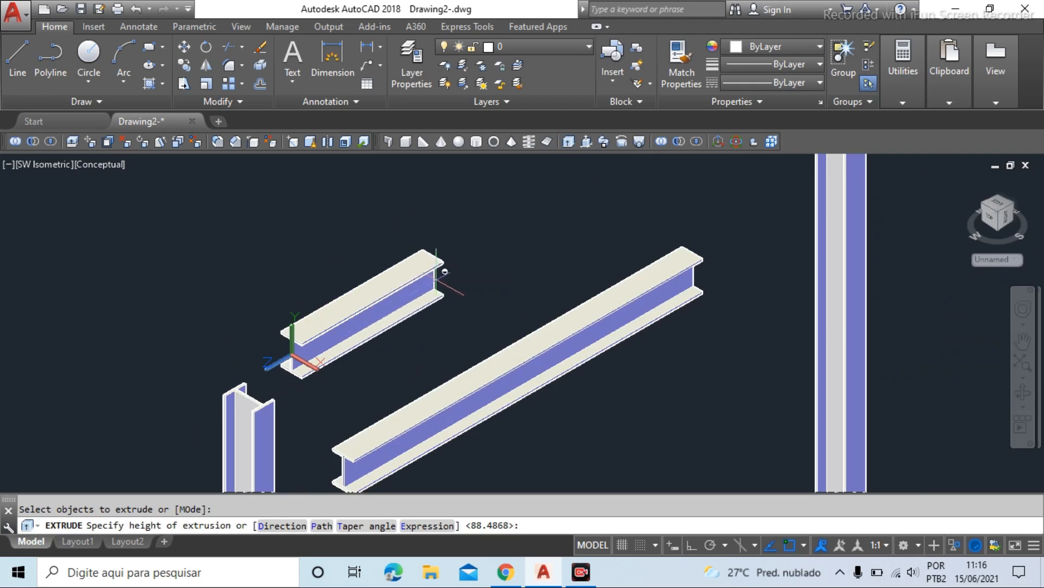
{"action": "scroll", "coordinate": [619, 232], "scroll_direction": "down", "scroll_amount": 4}
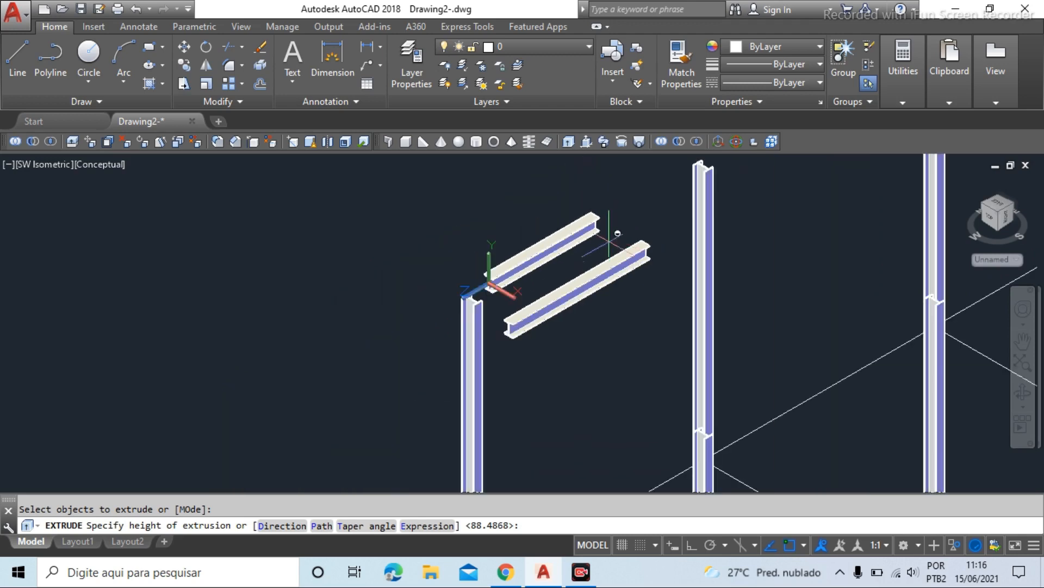
{"action": "key", "text": "Escape"}
{"action": "scroll", "coordinate": [522, 310], "scroll_direction": "up", "scroll_amount": 4}
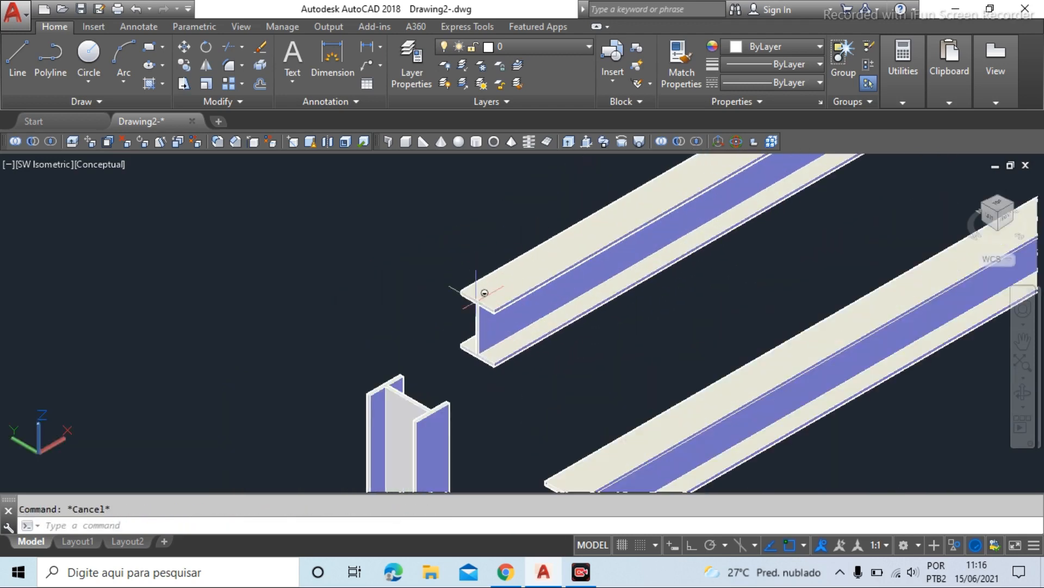
{"action": "scroll", "coordinate": [530, 318], "scroll_direction": "down", "scroll_amount": 2}
{"action": "scroll", "coordinate": [479, 299], "scroll_direction": "down", "scroll_amount": 2}
{"action": "scroll", "coordinate": [468, 296], "scroll_direction": "up", "scroll_amount": 7}
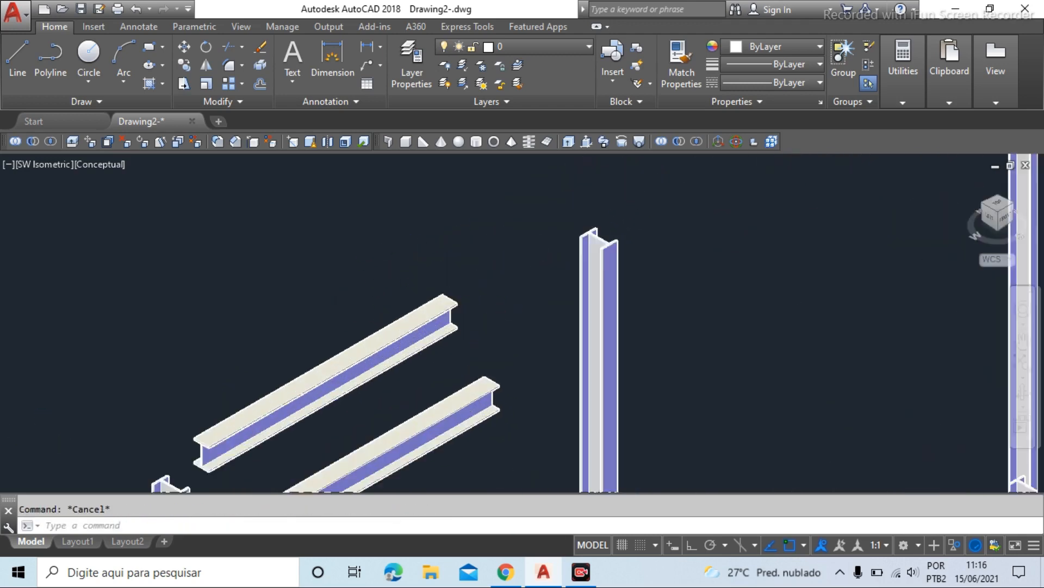
{"action": "type", "text": "m"}
{"action": "key", "text": "Return"}
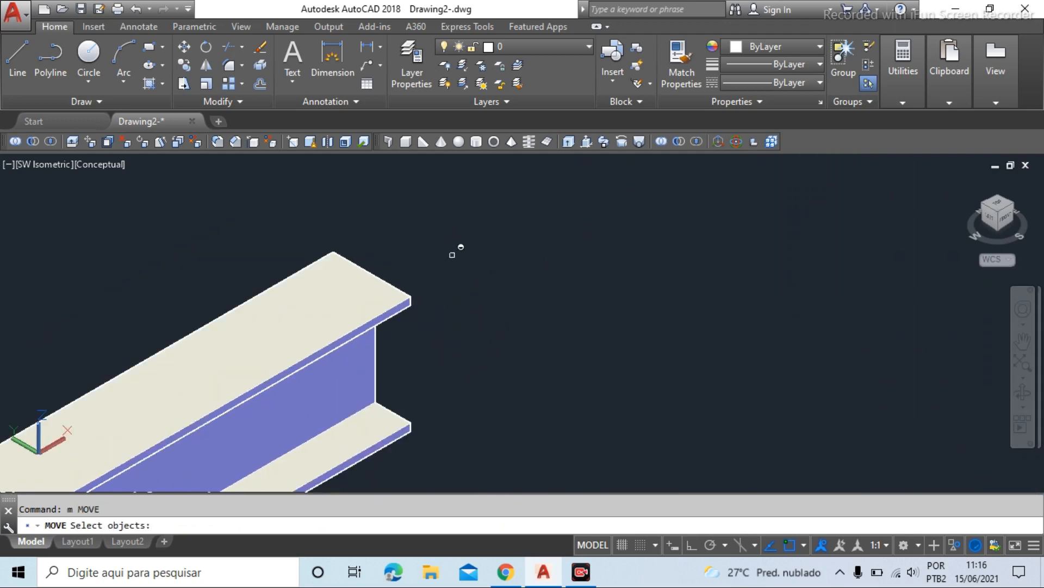
{"action": "left_click", "coordinate": [455, 249]}
{"action": "left_click", "coordinate": [354, 310]}
{"action": "key", "text": "Return"}
{"action": "scroll", "coordinate": [375, 263], "scroll_direction": "up", "scroll_amount": 2}
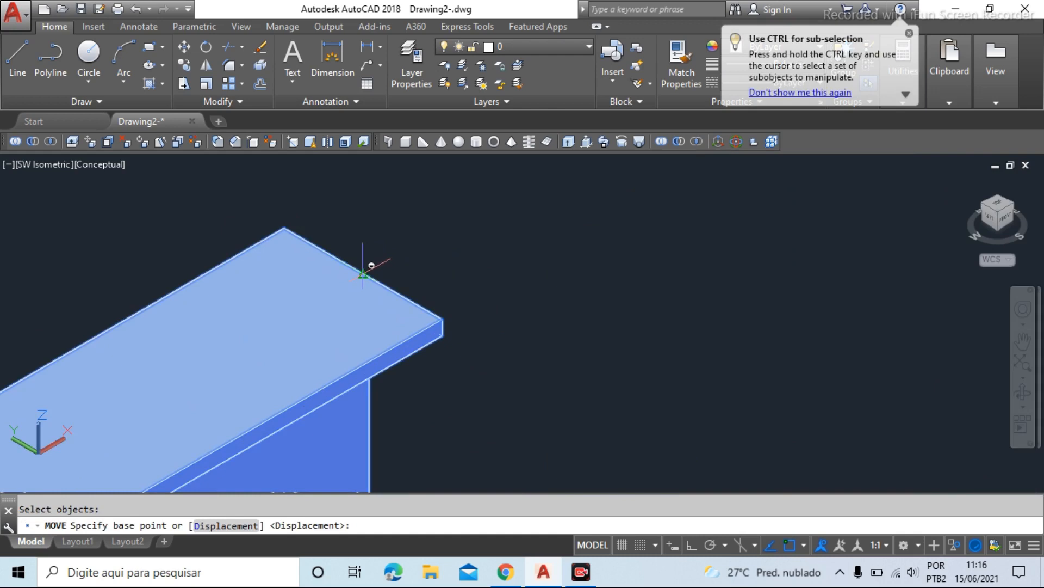
{"action": "left_click", "coordinate": [372, 266]}
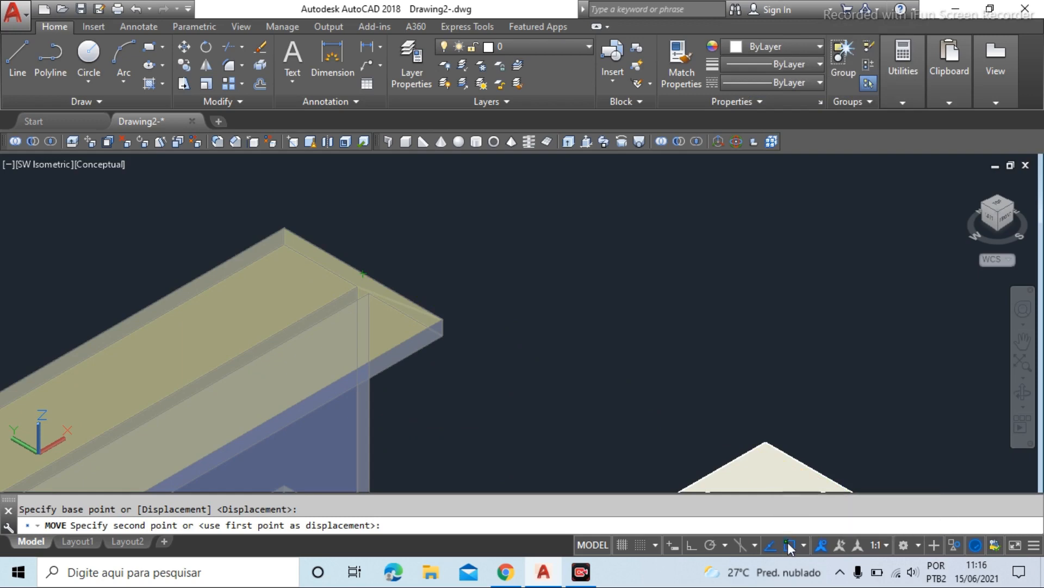
{"action": "scroll", "coordinate": [361, 264], "scroll_direction": "down", "scroll_amount": 5}
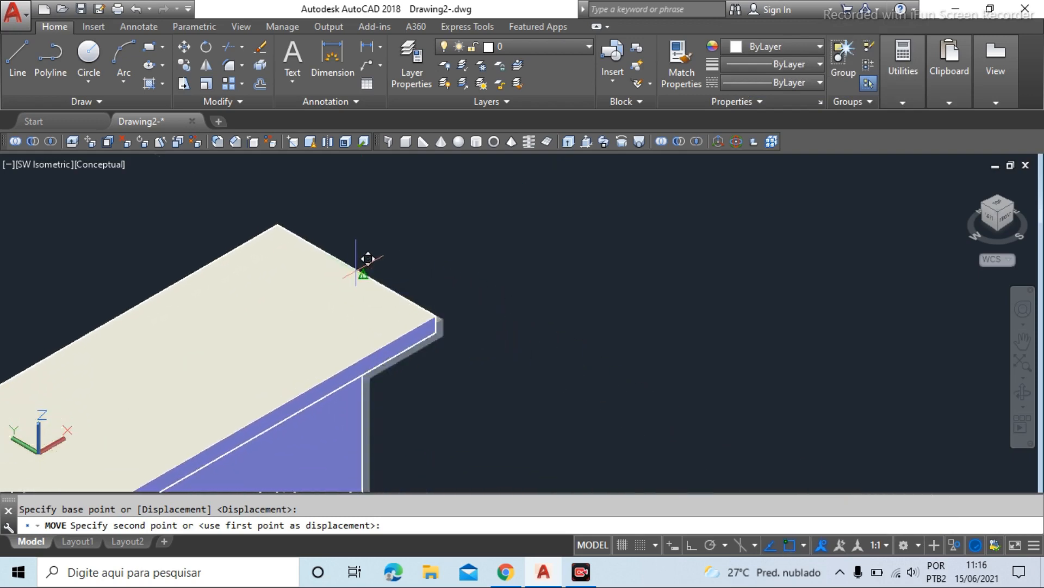
{"action": "scroll", "coordinate": [348, 256], "scroll_direction": "up", "scroll_amount": 5}
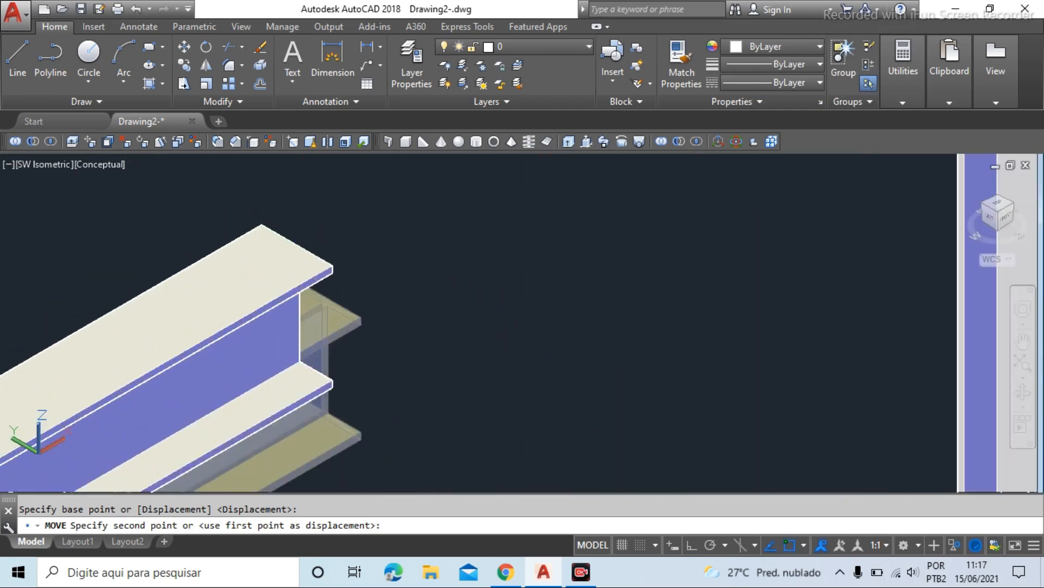
{"action": "key", "text": "Escape"}
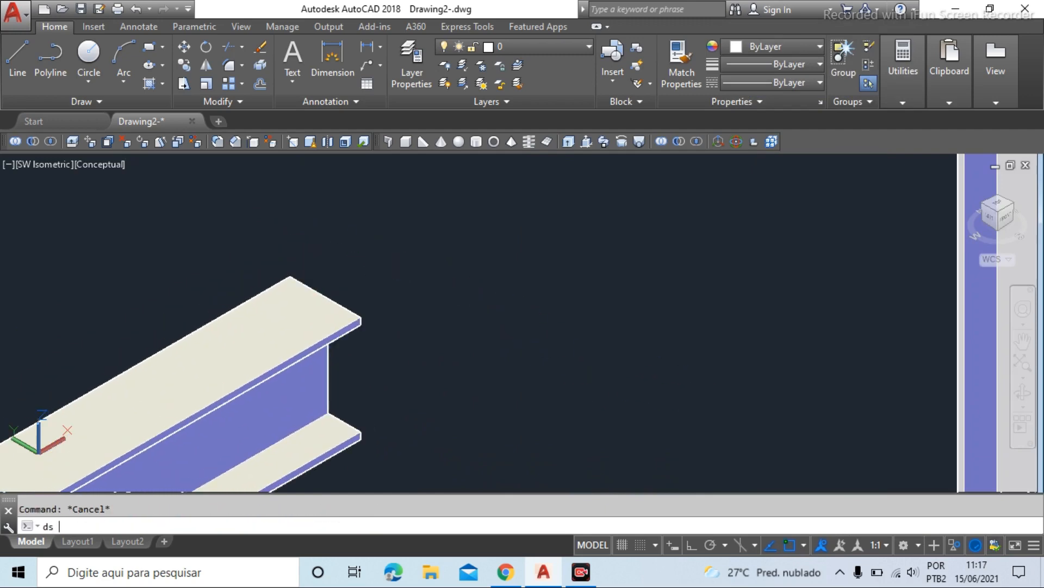
With Midpoint object snap on, move the new beam from its end's top-edge midpoint to the web's top midpoint on the nearby tall column
{"action": "key", "text": "Return"}
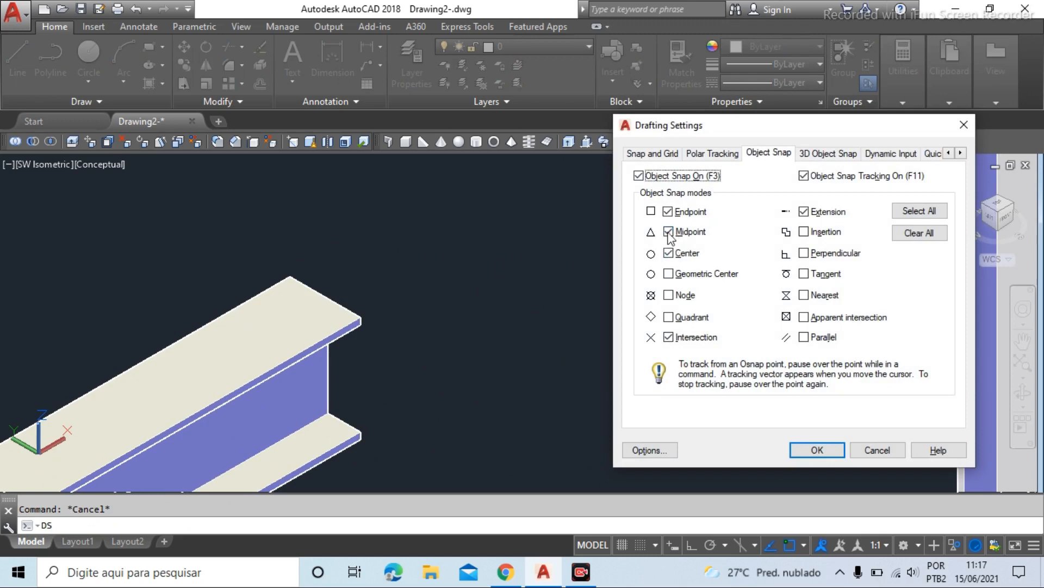
{"action": "left_click", "coordinate": [828, 453]}
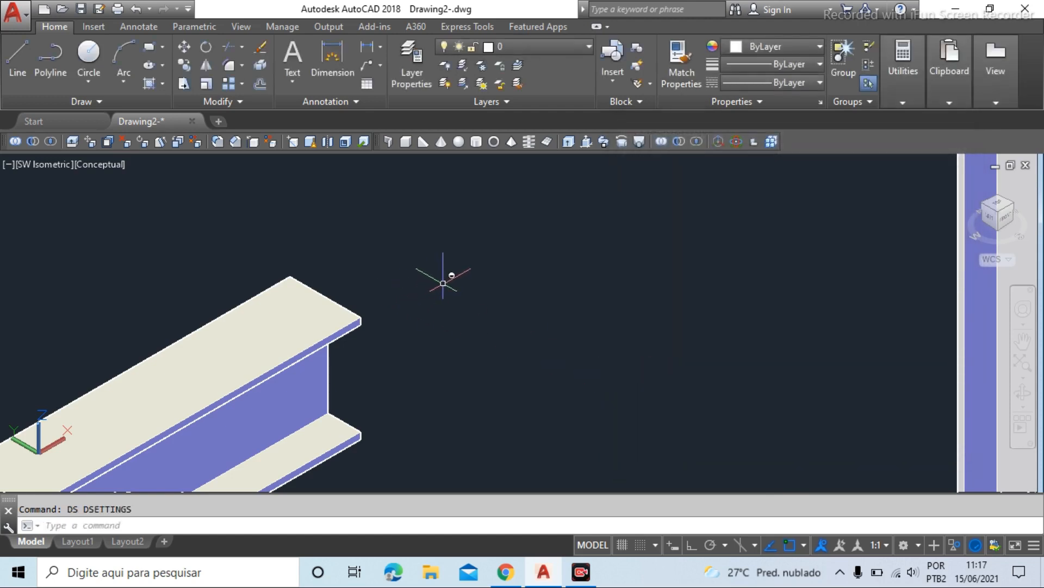
{"action": "left_click", "coordinate": [186, 47]}
{"action": "left_click", "coordinate": [354, 228]}
{"action": "left_click", "coordinate": [240, 291]}
{"action": "key", "text": "Return"}
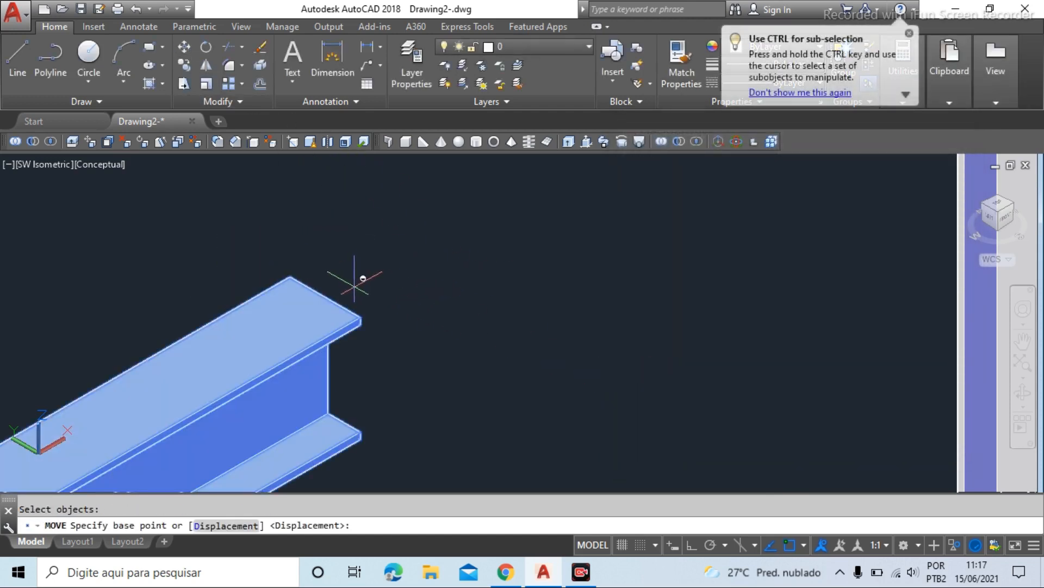
{"action": "left_click", "coordinate": [334, 280]}
{"action": "scroll", "coordinate": [212, 338], "scroll_direction": "down", "scroll_amount": 3}
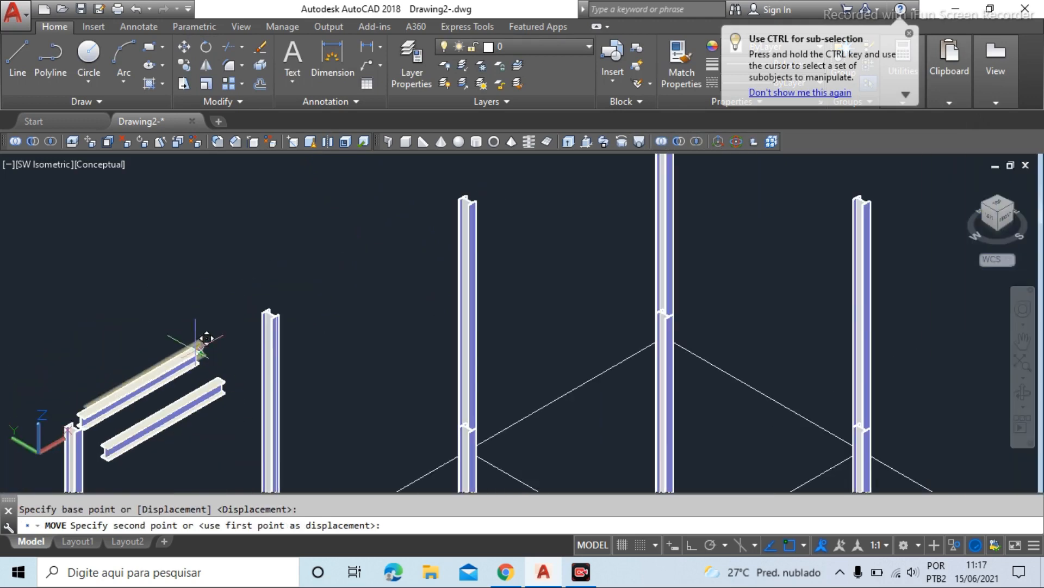
{"action": "scroll", "coordinate": [261, 348], "scroll_direction": "up", "scroll_amount": 4}
{"action": "scroll", "coordinate": [283, 351], "scroll_direction": "up", "scroll_amount": 6}
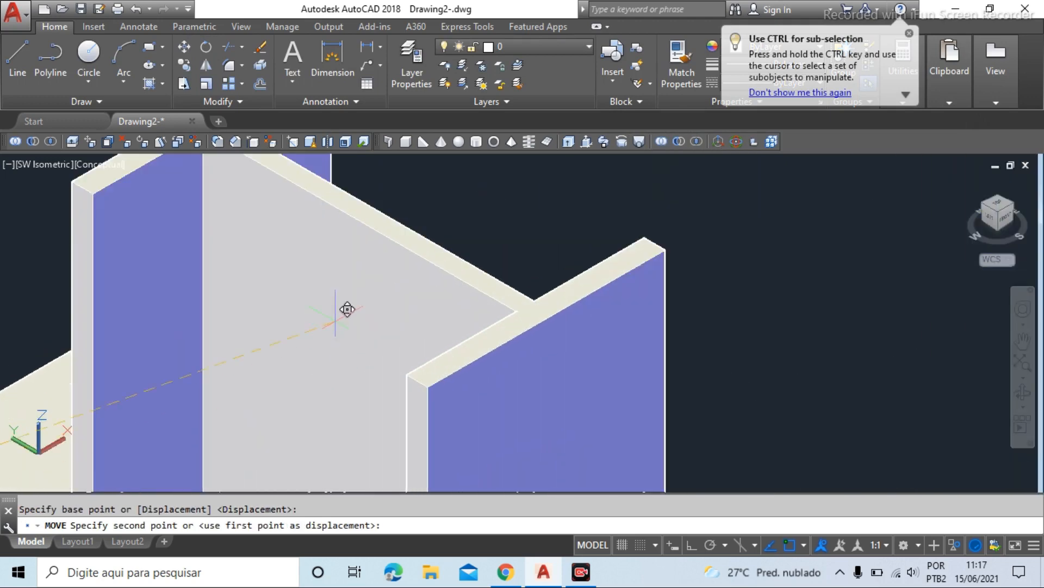
{"action": "left_click", "coordinate": [380, 233]}
{"action": "scroll", "coordinate": [373, 256], "scroll_direction": "down", "scroll_amount": 8}
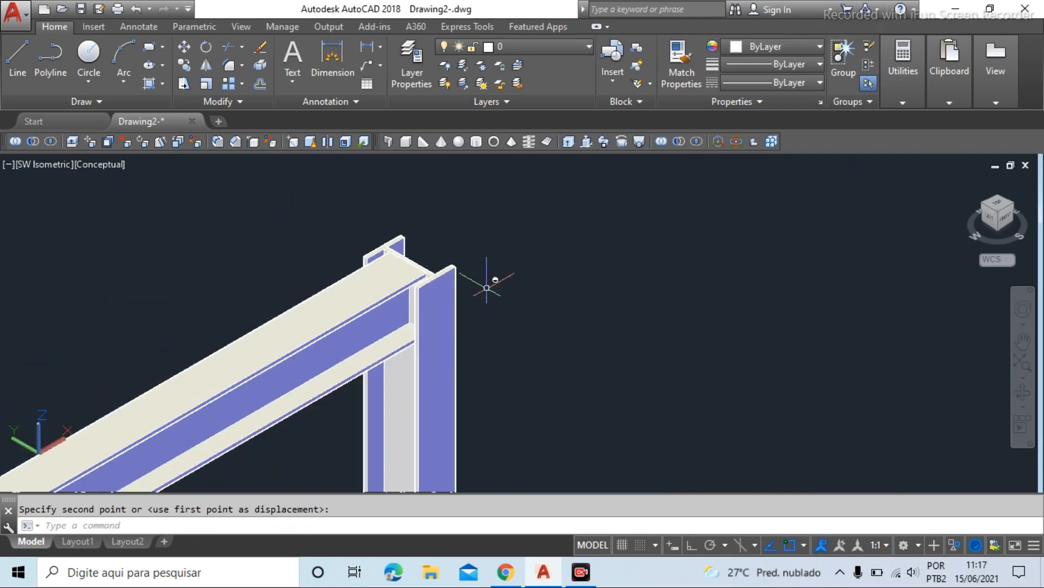
Delete the loose beam below the placed one and its leftover I-shaped profile
{"action": "scroll", "coordinate": [371, 402], "scroll_direction": "up", "scroll_amount": 3}
{"action": "left_click", "coordinate": [411, 400]}
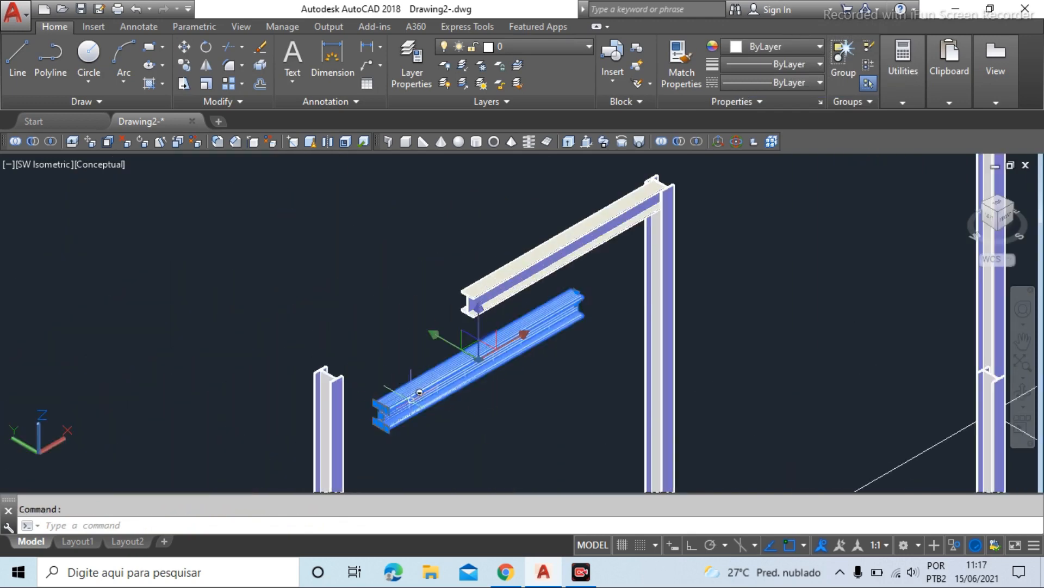
{"action": "key", "text": "Delete"}
{"action": "scroll", "coordinate": [413, 419], "scroll_direction": "up", "scroll_amount": 2}
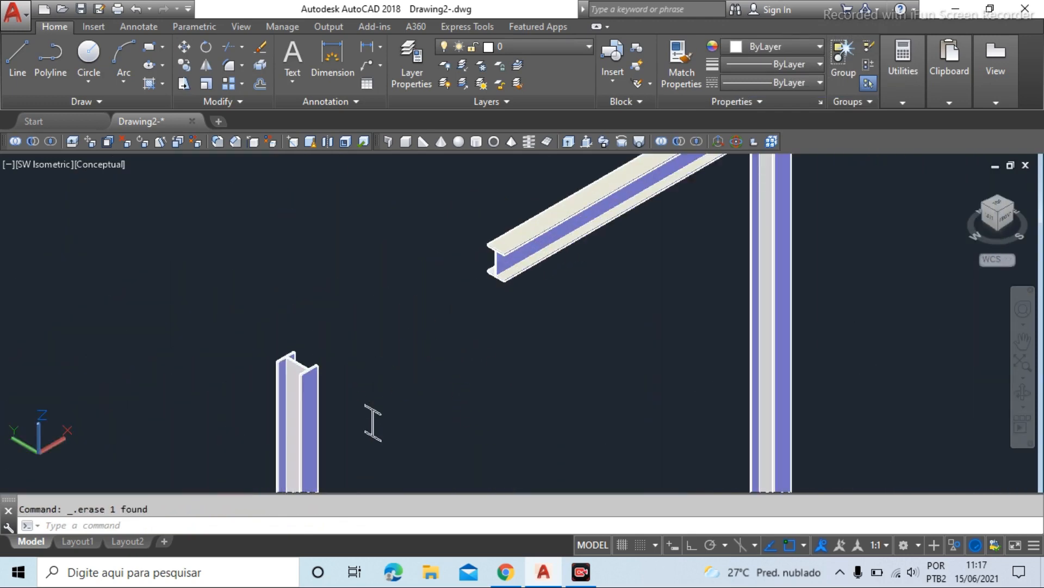
{"action": "left_click", "coordinate": [405, 371]}
{"action": "left_click", "coordinate": [351, 470]}
{"action": "key", "text": "Delete"}
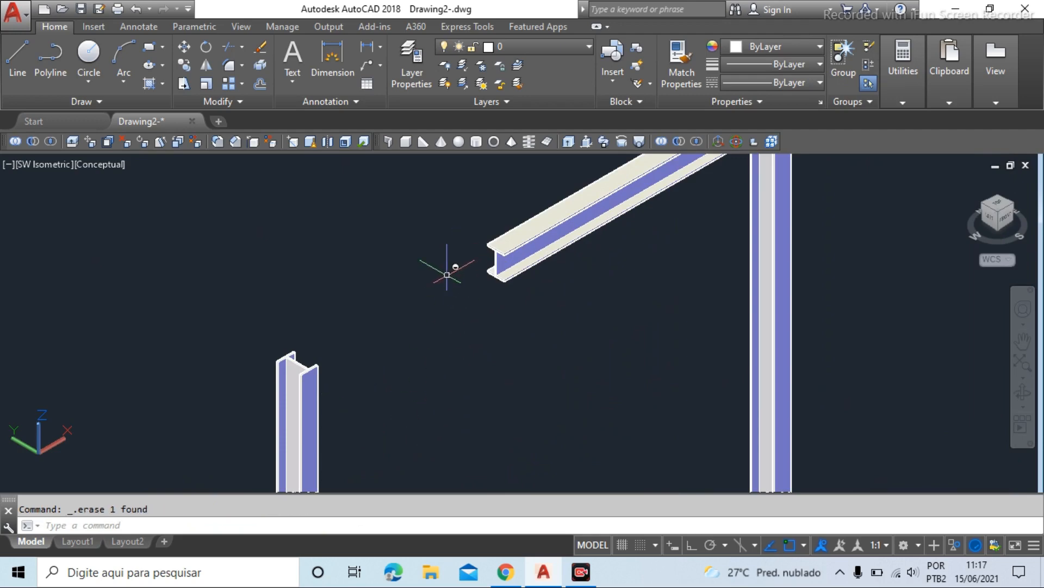
{"action": "scroll", "coordinate": [478, 250], "scroll_direction": "up", "scroll_amount": 2}
{"action": "scroll", "coordinate": [399, 352], "scroll_direction": "down", "scroll_amount": 2}
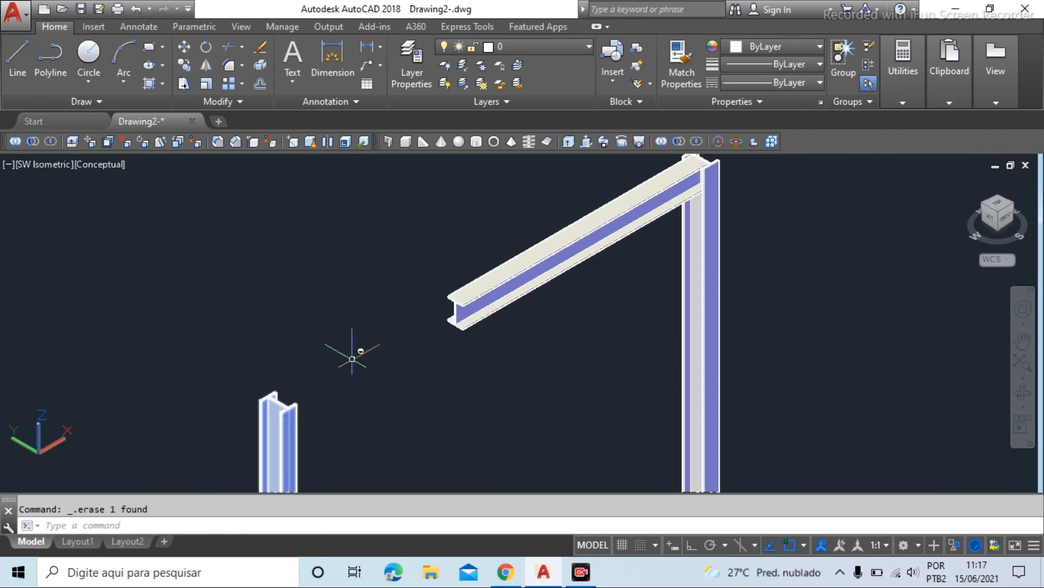
{"action": "scroll", "coordinate": [479, 287], "scroll_direction": "up", "scroll_amount": 4}
{"action": "left_click", "coordinate": [472, 318]}
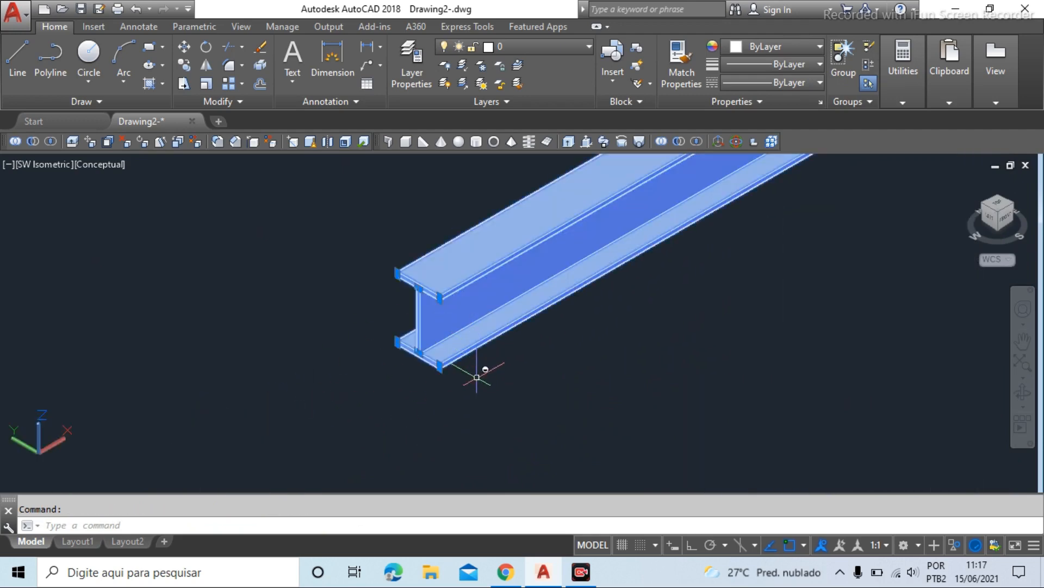
{"action": "key", "text": "Escape"}
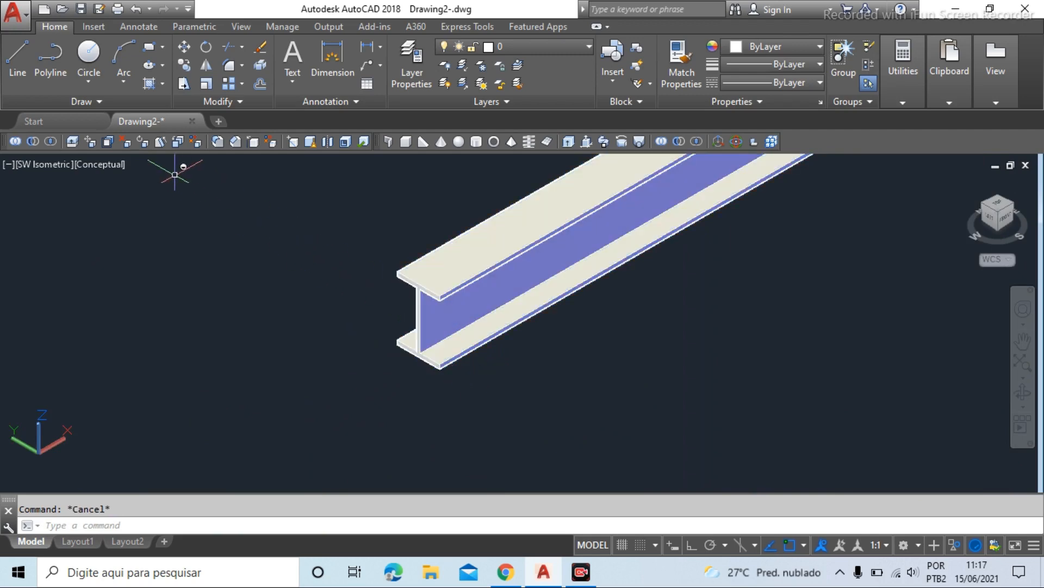
Extend the beam by moving its free end face from the top-edge midpoint to the web's top midpoint on the opposite column
{"action": "left_click", "coordinate": [89, 140]}
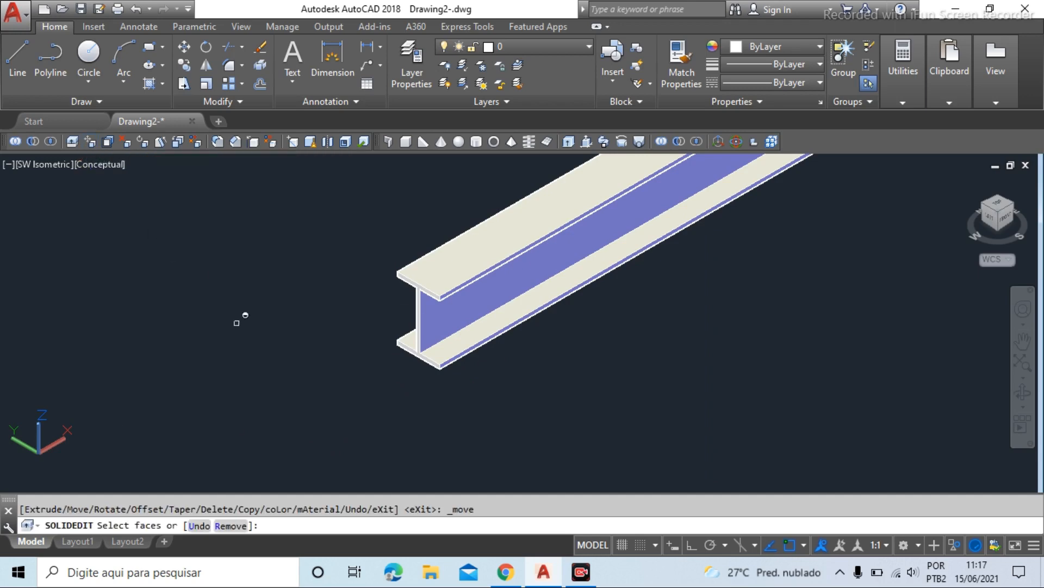
{"action": "scroll", "coordinate": [455, 283], "scroll_direction": "up", "scroll_amount": 6}
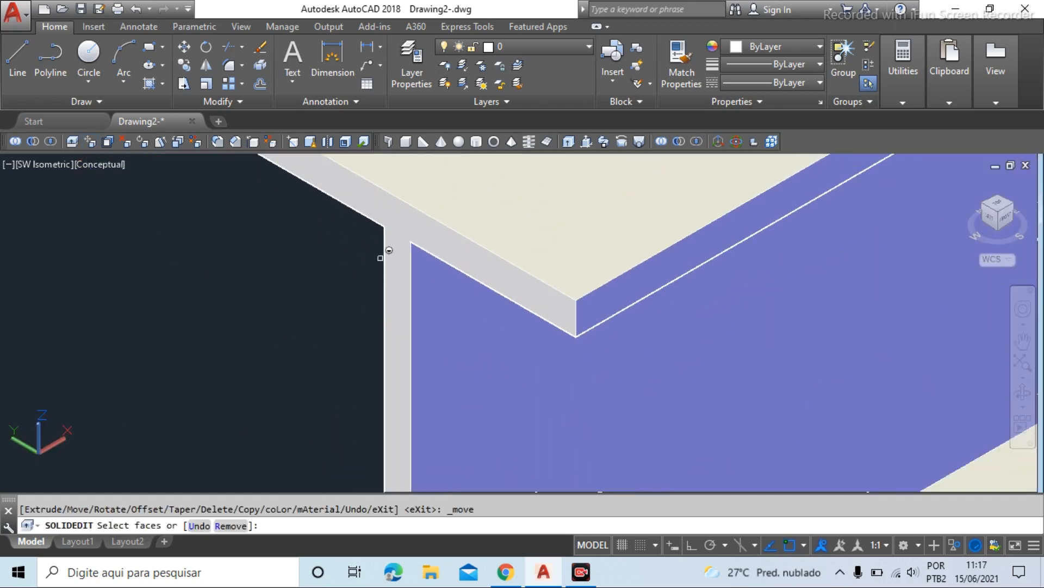
{"action": "left_click", "coordinate": [408, 226]}
{"action": "scroll", "coordinate": [429, 246], "scroll_direction": "down", "scroll_amount": 6}
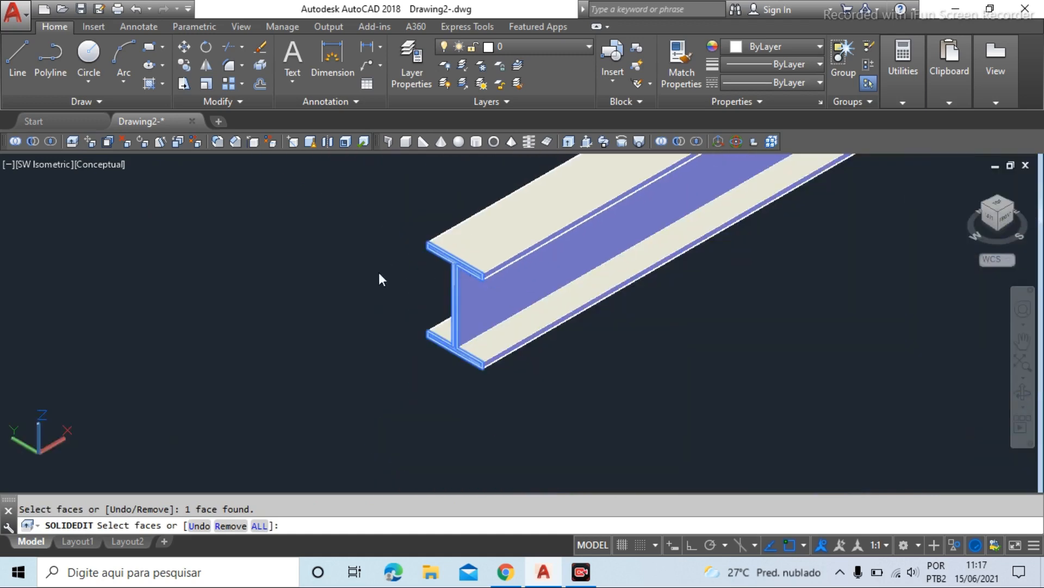
{"action": "right_click", "coordinate": [379, 272]}
{"action": "left_click", "coordinate": [408, 283]}
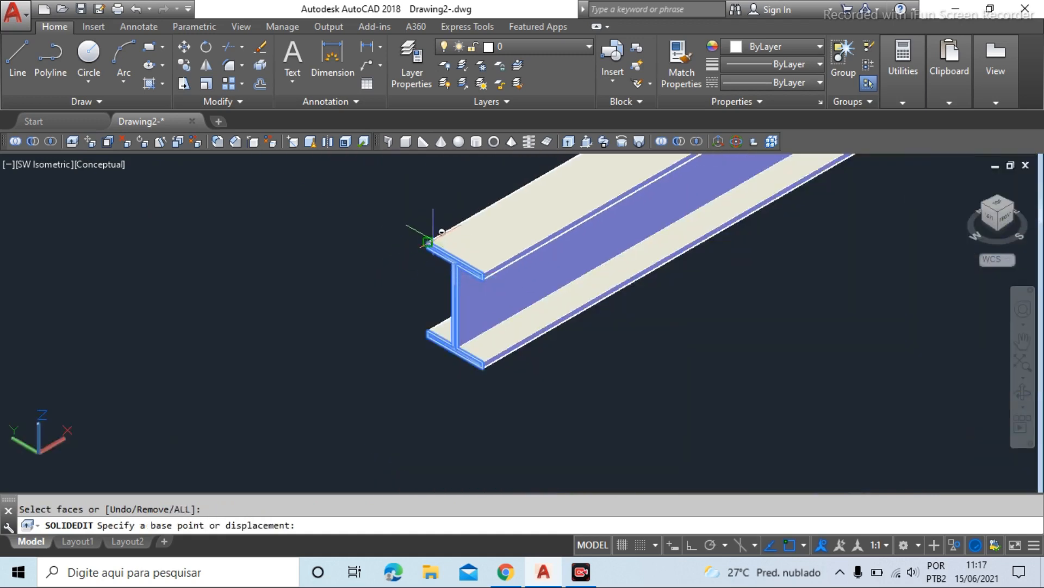
{"action": "scroll", "coordinate": [456, 256], "scroll_direction": "up", "scroll_amount": 5}
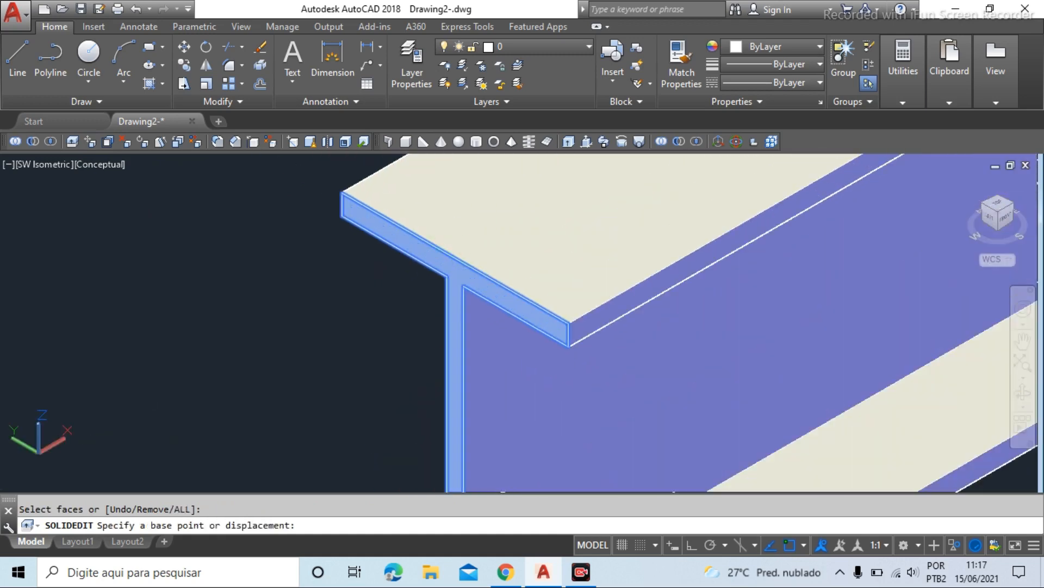
{"action": "left_click", "coordinate": [455, 258]}
{"action": "scroll", "coordinate": [435, 272], "scroll_direction": "down", "scroll_amount": 5}
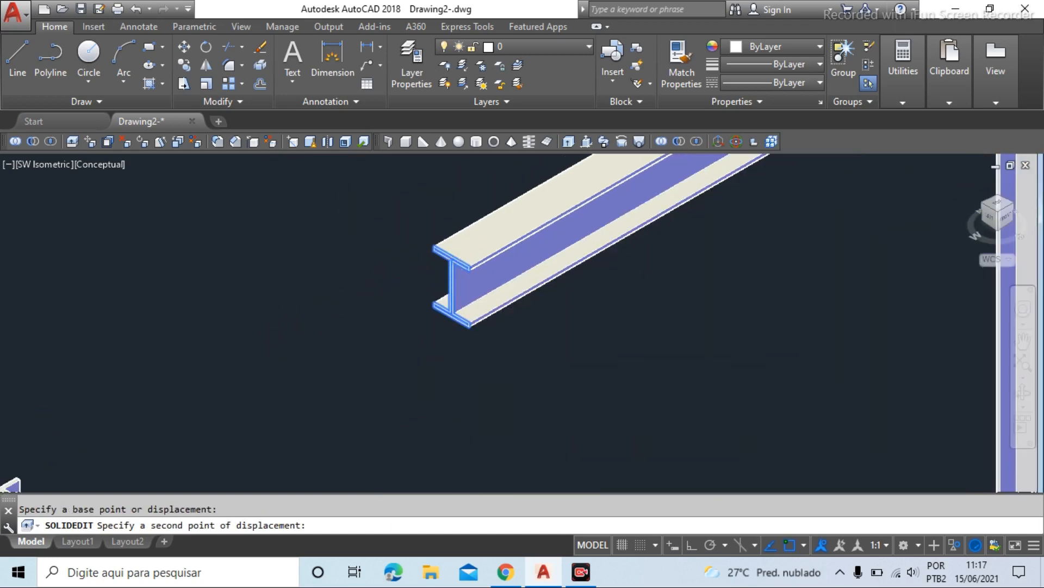
{"action": "scroll", "coordinate": [261, 354], "scroll_direction": "down", "scroll_amount": 2}
{"action": "scroll", "coordinate": [200, 389], "scroll_direction": "up", "scroll_amount": 4}
{"action": "scroll", "coordinate": [229, 354], "scroll_direction": "down", "scroll_amount": 3}
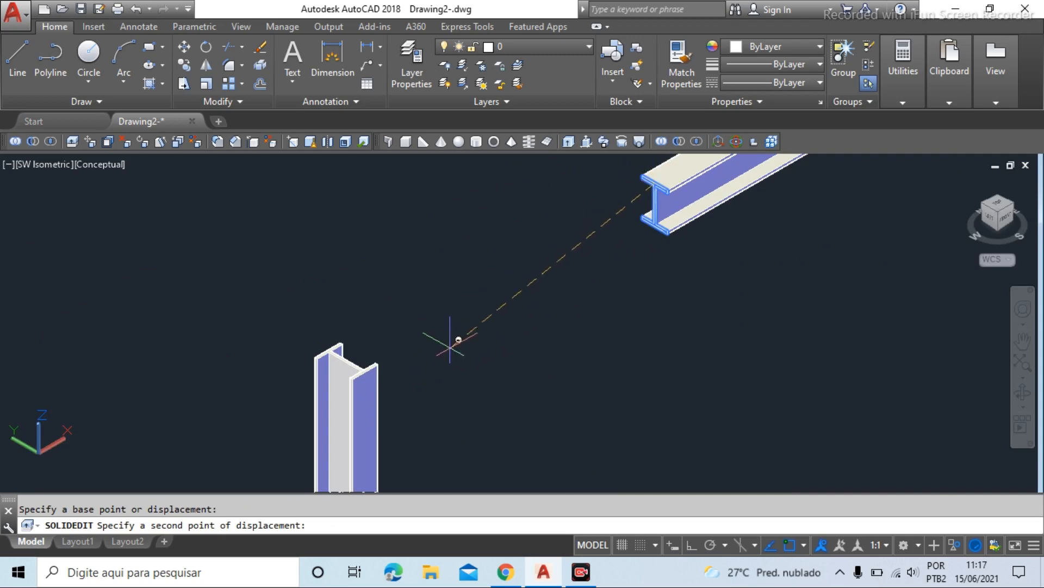
{"action": "scroll", "coordinate": [430, 364], "scroll_direction": "up", "scroll_amount": 2}
{"action": "scroll", "coordinate": [326, 366], "scroll_direction": "up", "scroll_amount": 5}
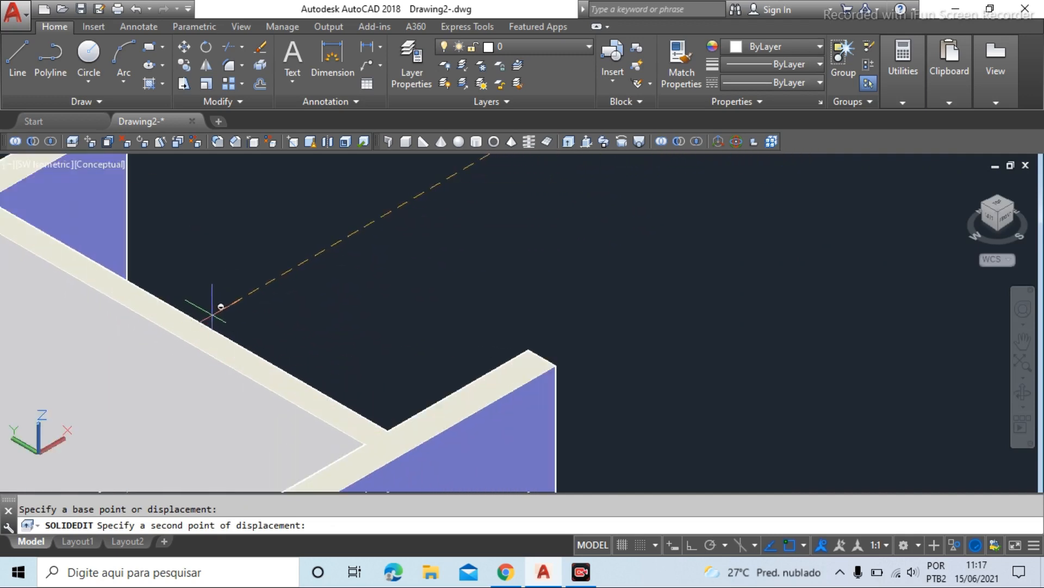
{"action": "left_click", "coordinate": [186, 316]}
{"action": "scroll", "coordinate": [381, 342], "scroll_direction": "down", "scroll_amount": 6}
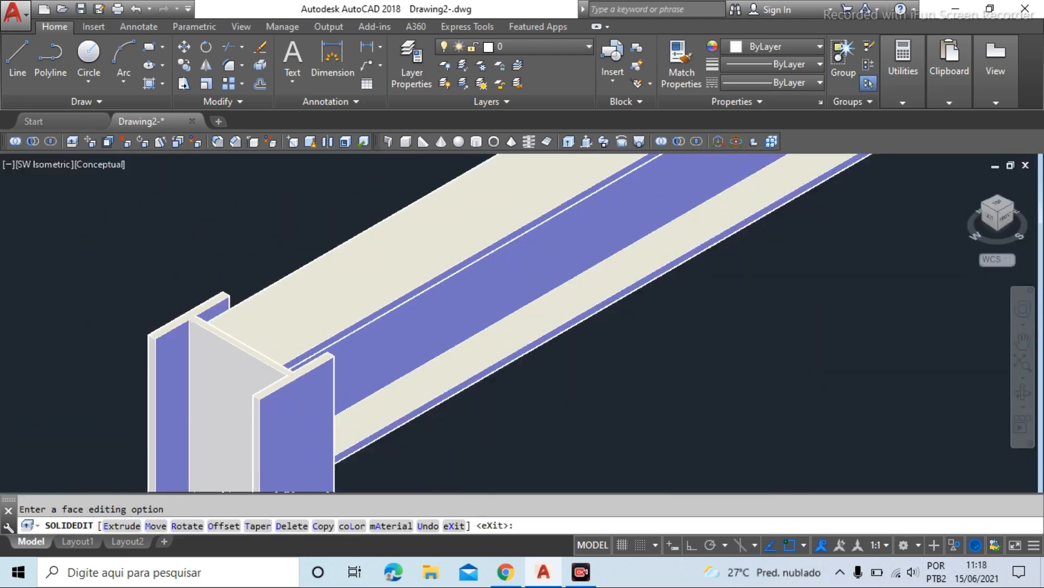
{"action": "key", "text": "Escape"}
{"action": "scroll", "coordinate": [517, 275], "scroll_direction": "up", "scroll_amount": 2}
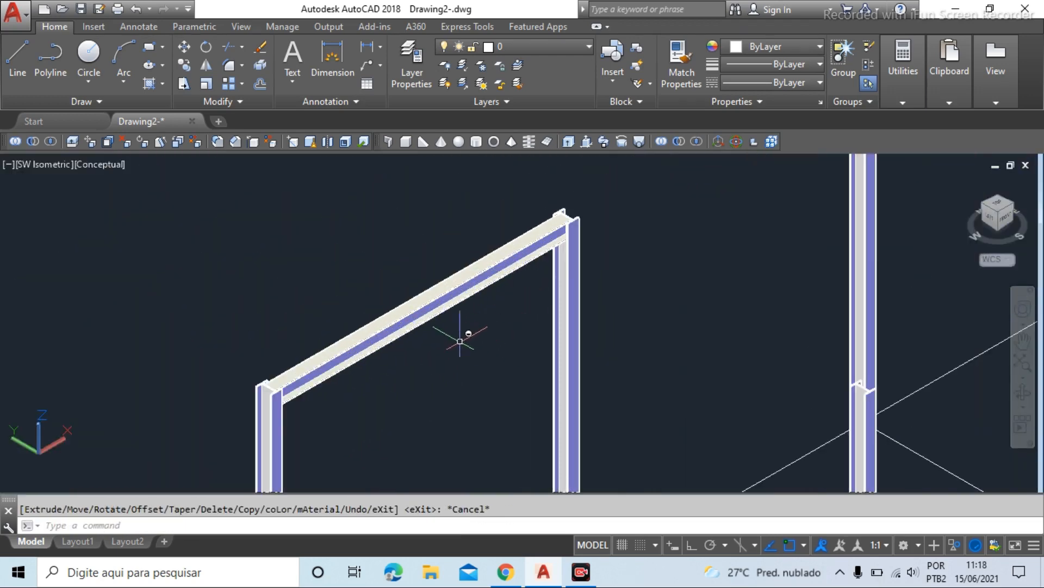
{"action": "scroll", "coordinate": [460, 326], "scroll_direction": "up", "scroll_amount": 2}
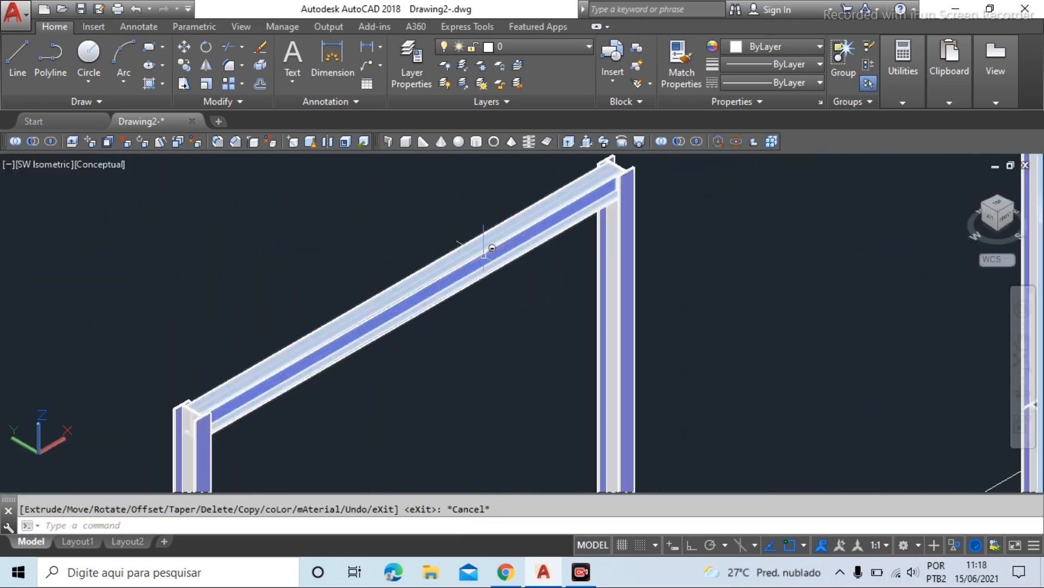
{"action": "scroll", "coordinate": [288, 234], "scroll_direction": "down", "scroll_amount": 5}
{"action": "scroll", "coordinate": [343, 282], "scroll_direction": "up", "scroll_amount": 2}
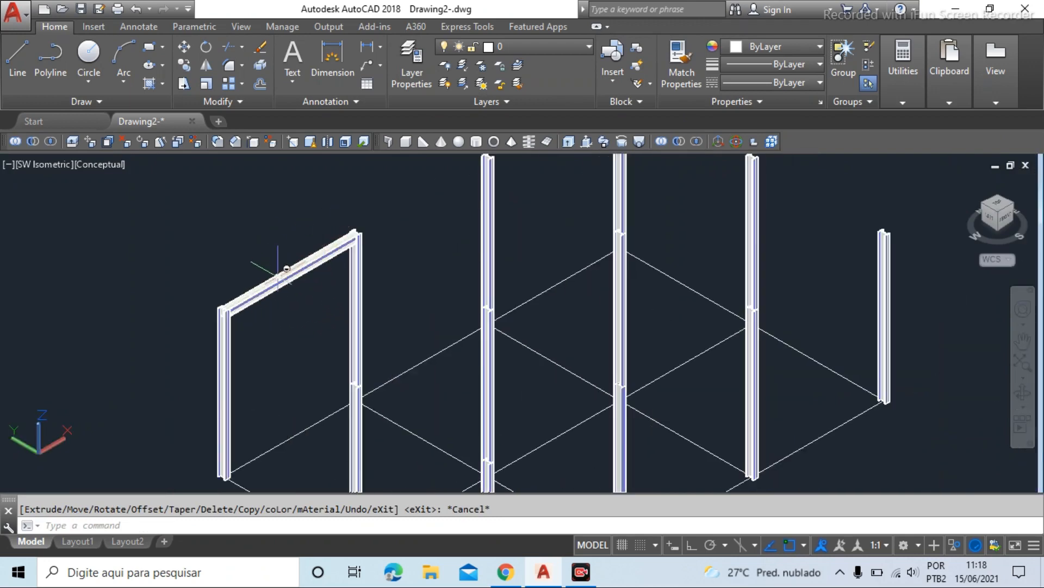
{"action": "scroll", "coordinate": [286, 268], "scroll_direction": "up", "scroll_amount": 2}
{"action": "scroll", "coordinate": [292, 321], "scroll_direction": "down", "scroll_amount": 3}
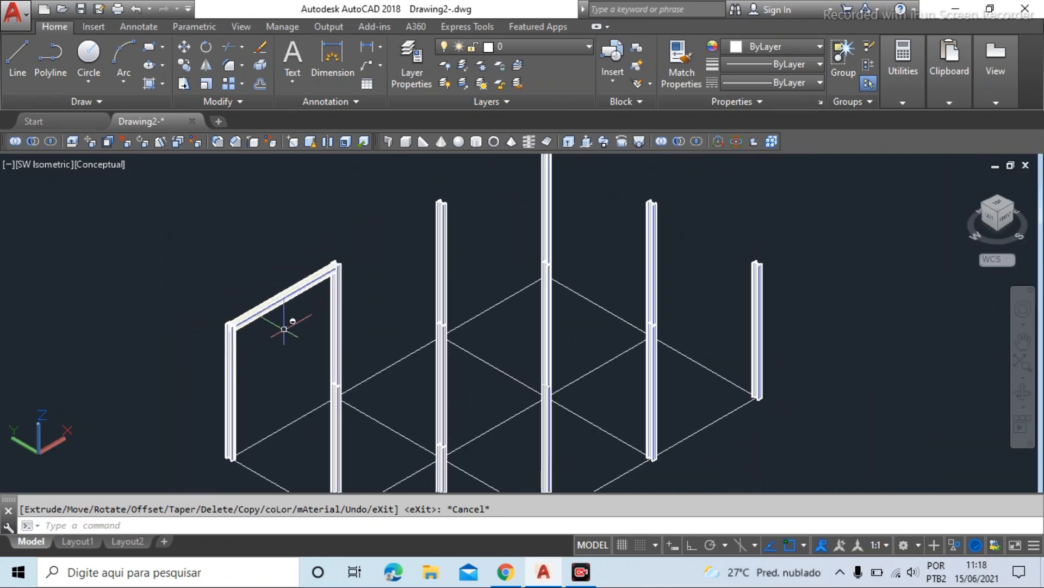
{"action": "scroll", "coordinate": [248, 342], "scroll_direction": "up", "scroll_amount": 2}
{"action": "scroll", "coordinate": [249, 297], "scroll_direction": "down", "scroll_amount": 5}
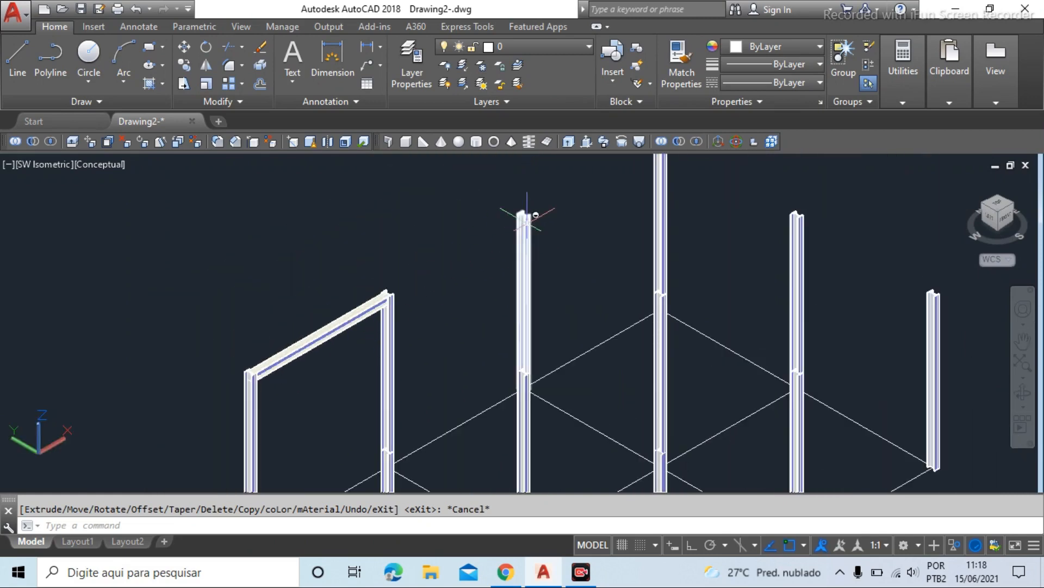
{"action": "scroll", "coordinate": [302, 360], "scroll_direction": "up", "scroll_amount": 3}
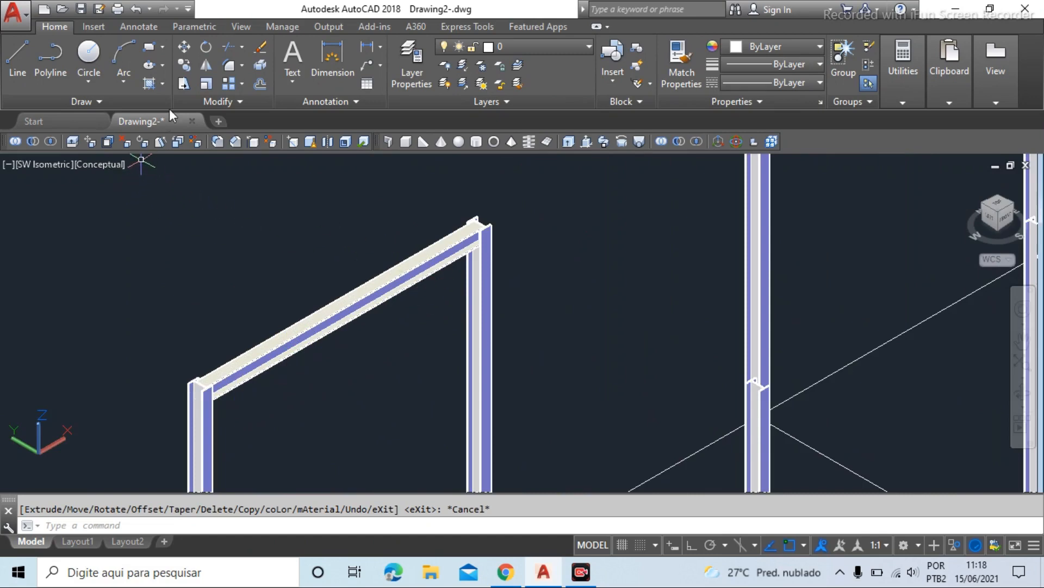
Copy the fitted beam from its first column's top flange corner to the matching corners of the next two columns in the back row
{"action": "left_click", "coordinate": [183, 69]}
{"action": "left_click", "coordinate": [348, 336]}
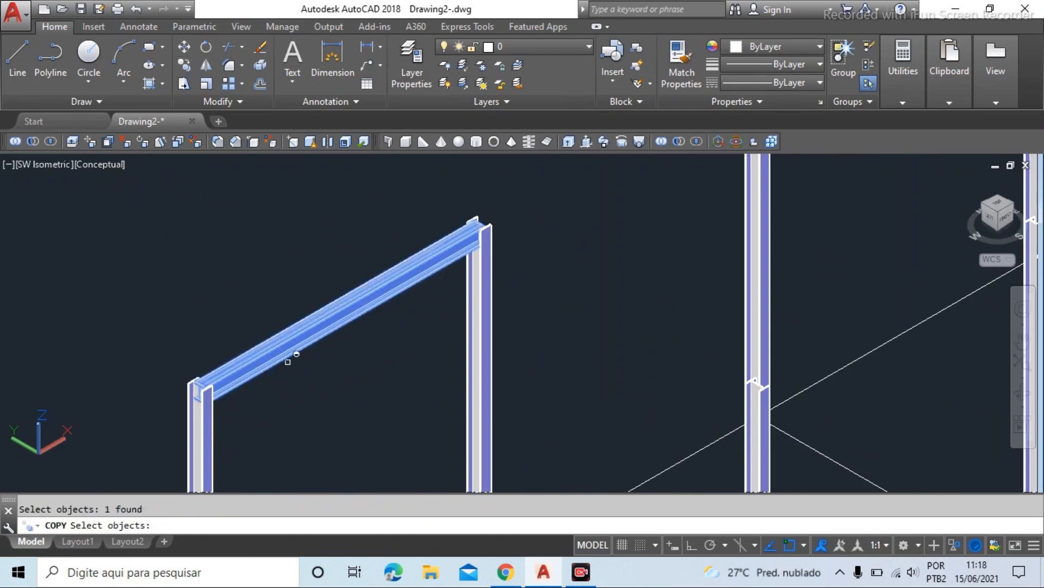
{"action": "key", "text": "Return"}
{"action": "scroll", "coordinate": [207, 391], "scroll_direction": "up", "scroll_amount": 6}
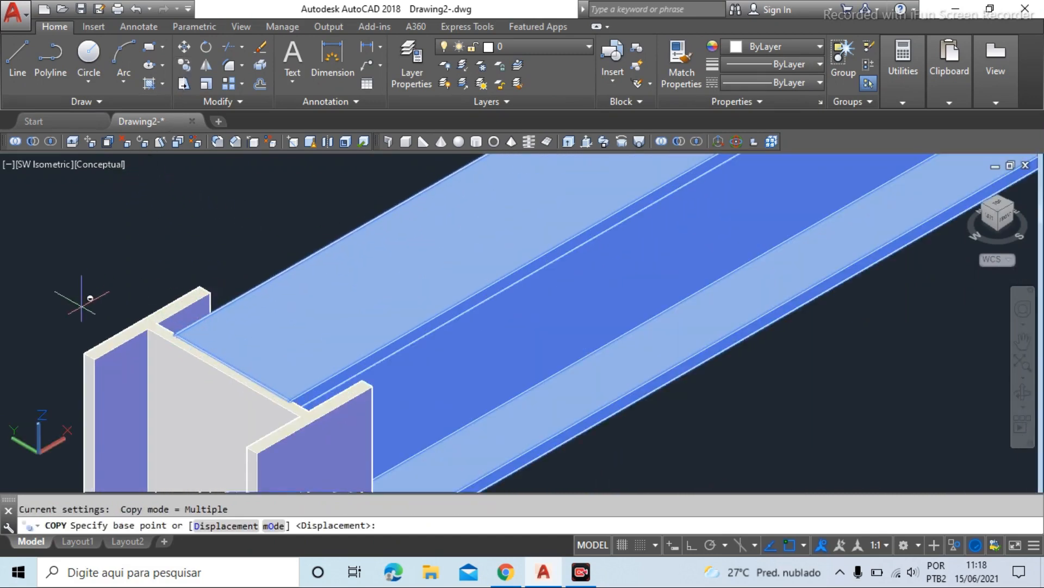
{"action": "left_click", "coordinate": [84, 353]}
{"action": "scroll", "coordinate": [168, 392], "scroll_direction": "down", "scroll_amount": 8}
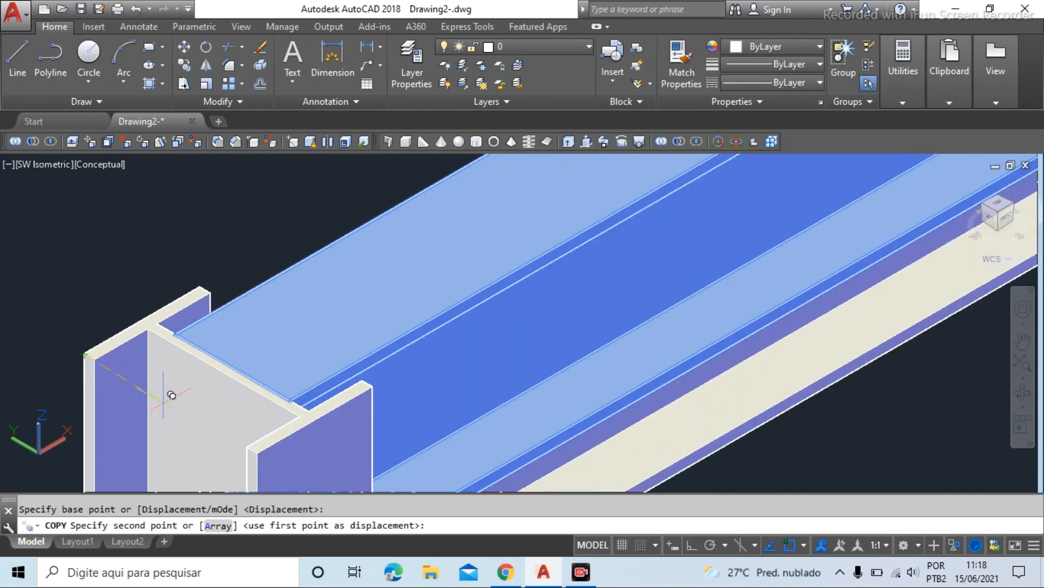
{"action": "scroll", "coordinate": [375, 334], "scroll_direction": "up", "scroll_amount": 7}
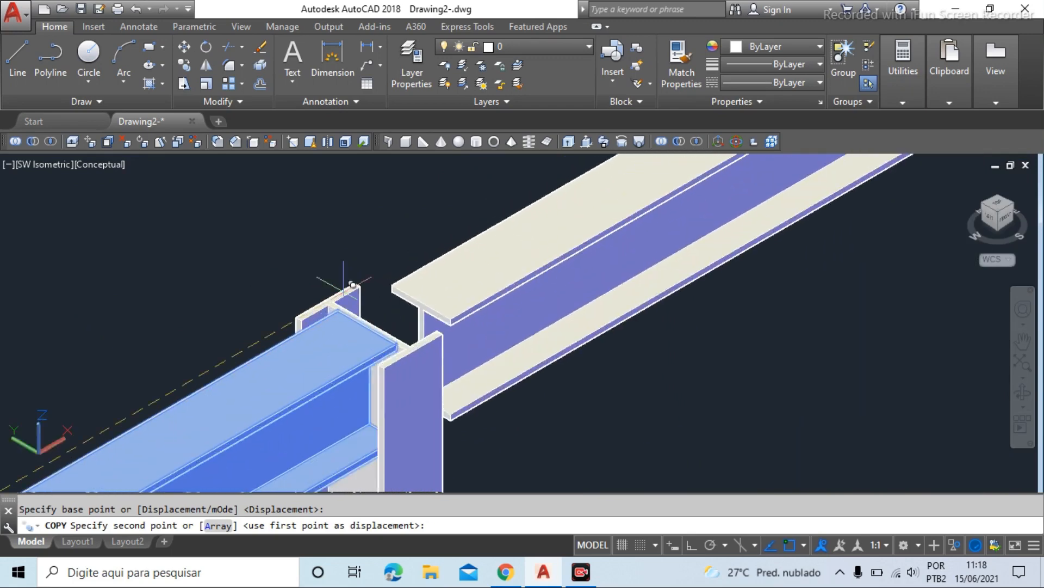
{"action": "left_click", "coordinate": [278, 330]}
{"action": "scroll", "coordinate": [457, 322], "scroll_direction": "down", "scroll_amount": 7}
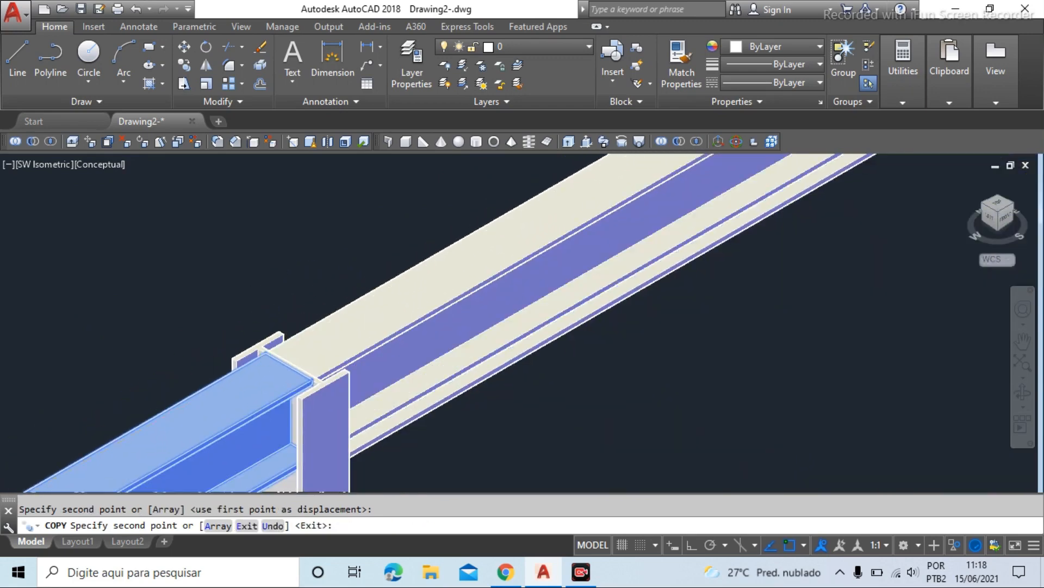
{"action": "scroll", "coordinate": [458, 325], "scroll_direction": "up", "scroll_amount": 8}
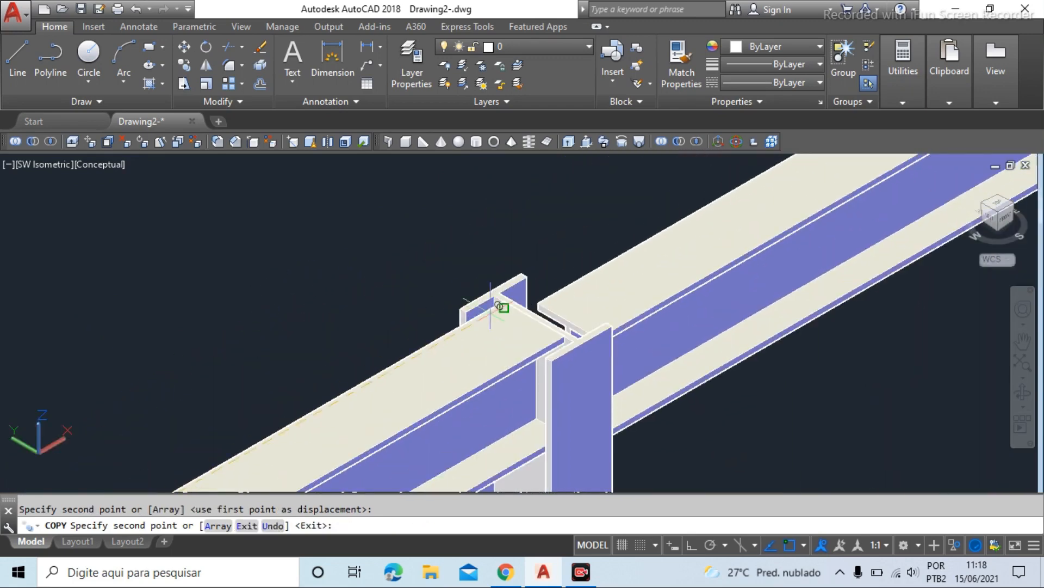
{"action": "scroll", "coordinate": [440, 310], "scroll_direction": "down", "scroll_amount": 8}
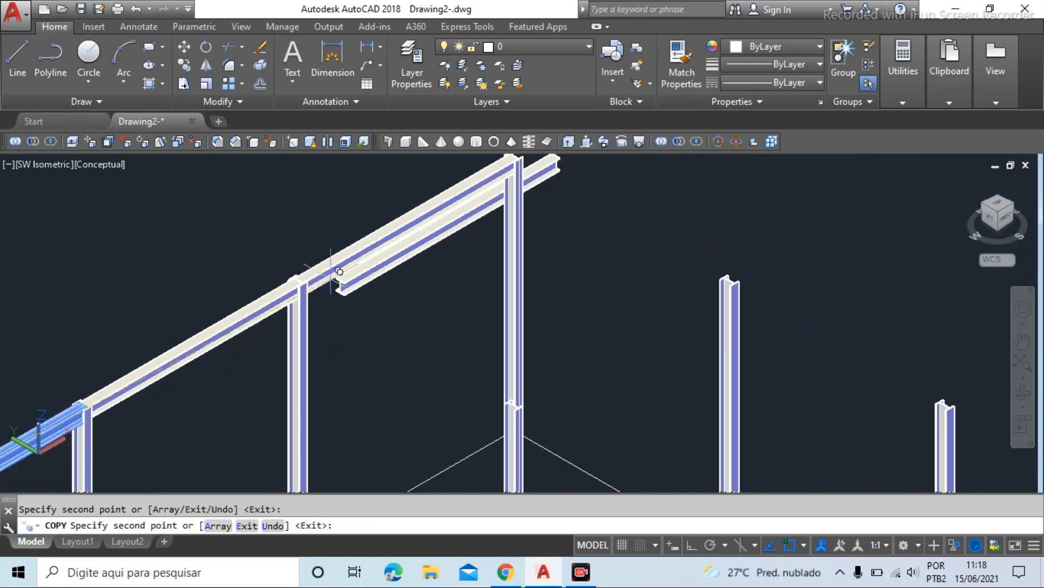
Place two more copies of the beam in the first two bays of the front row, aligned to the columns' top flange corners
{"action": "scroll", "coordinate": [430, 337], "scroll_direction": "down", "scroll_amount": 3}
{"action": "scroll", "coordinate": [358, 356], "scroll_direction": "up", "scroll_amount": 10}
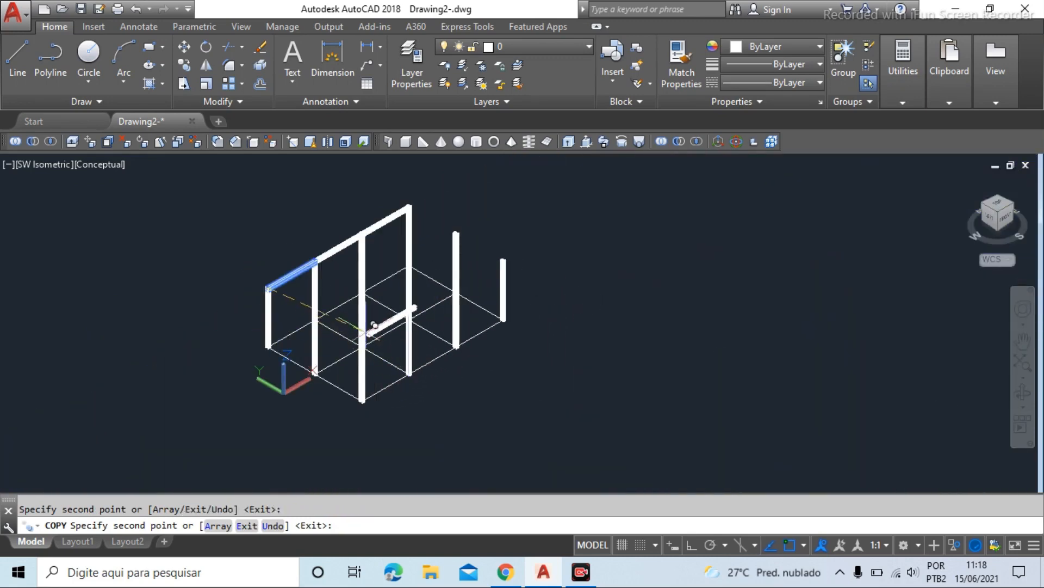
{"action": "scroll", "coordinate": [358, 357], "scroll_direction": "up", "scroll_amount": 10}
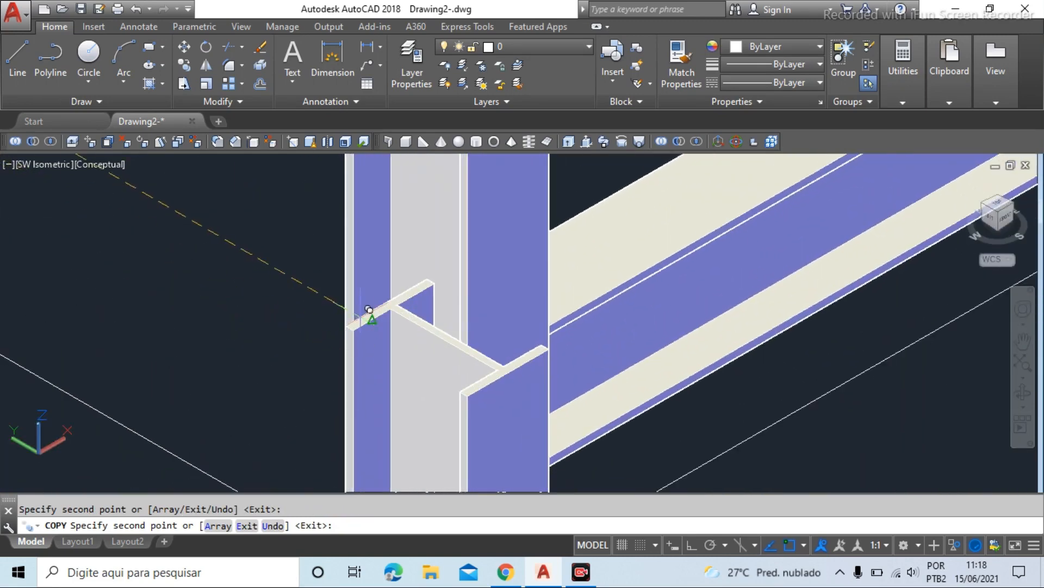
{"action": "scroll", "coordinate": [282, 359], "scroll_direction": "down", "scroll_amount": 10}
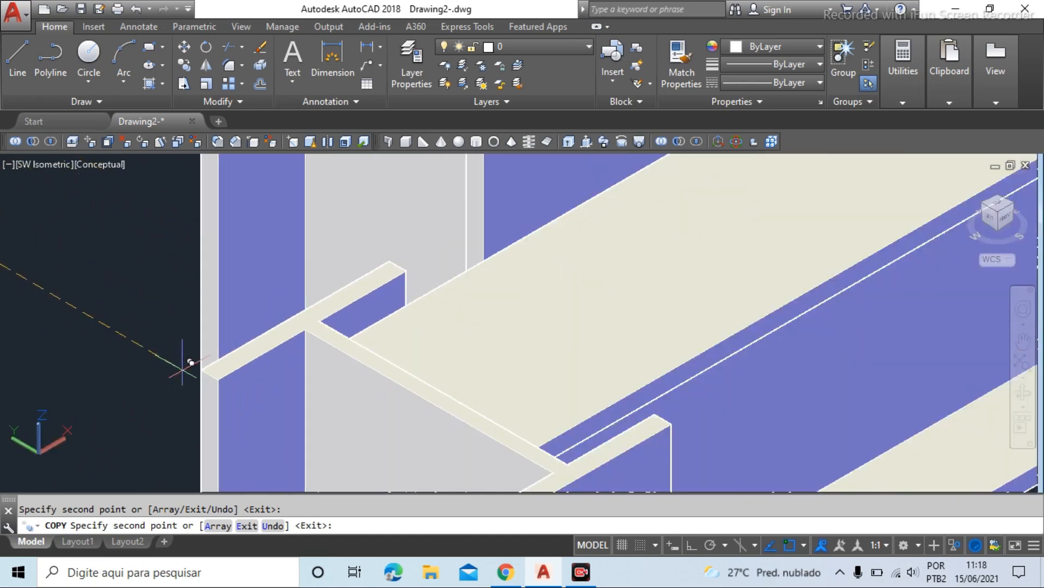
{"action": "scroll", "coordinate": [313, 328], "scroll_direction": "up", "scroll_amount": 10}
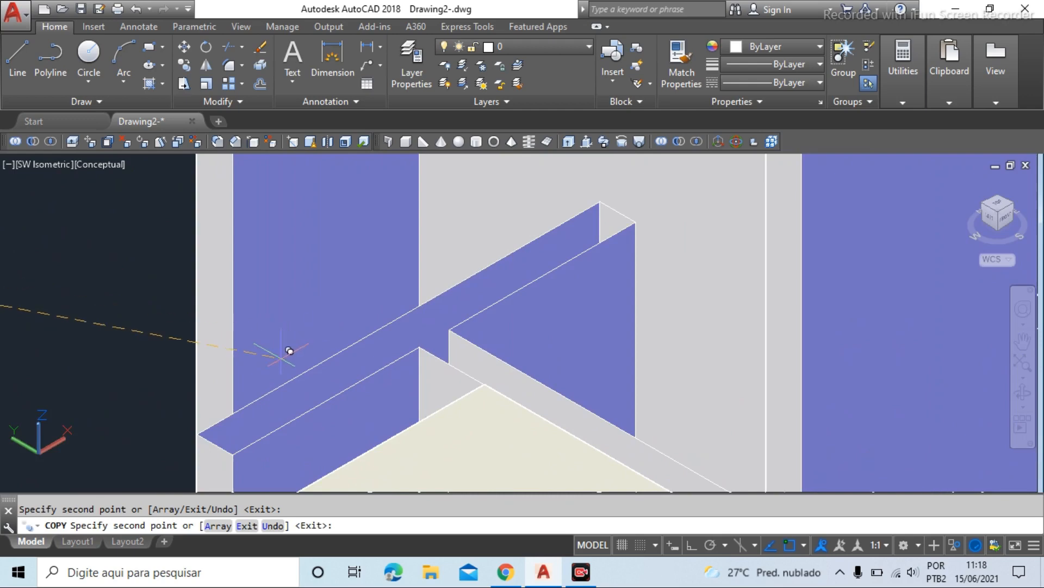
{"action": "left_click", "coordinate": [197, 434]}
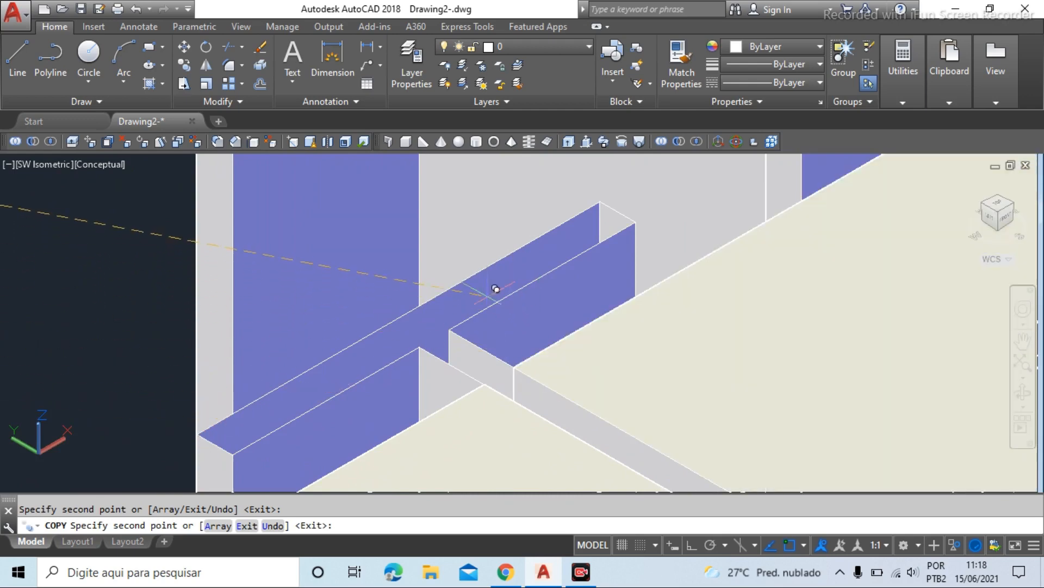
Place another beam copy in the last bay of the front row at the third column's top flange corner and finish copying
{"action": "scroll", "coordinate": [278, 348], "scroll_direction": "down", "scroll_amount": 5}
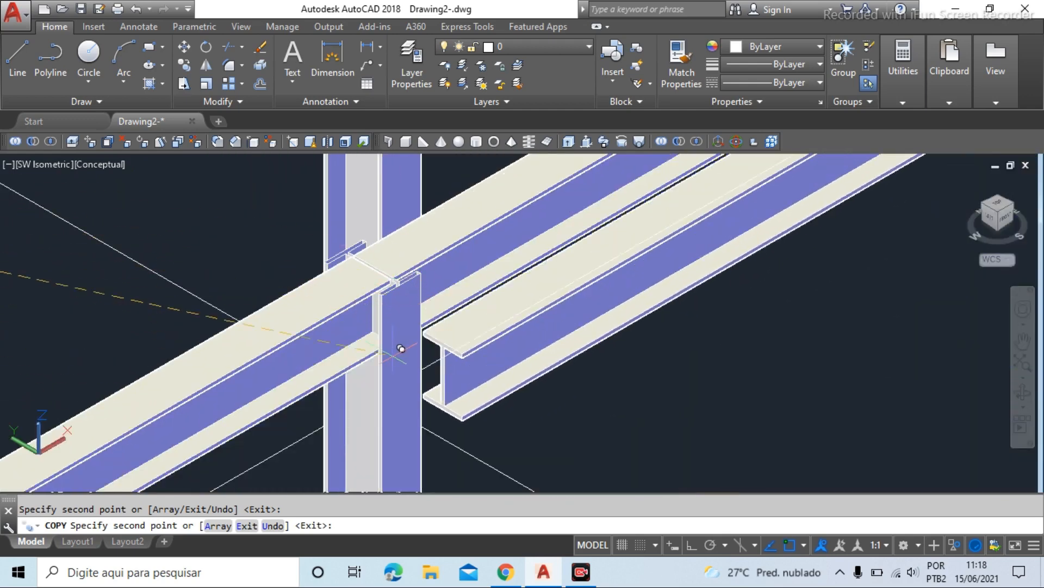
{"action": "scroll", "coordinate": [541, 298], "scroll_direction": "down", "scroll_amount": 5}
{"action": "scroll", "coordinate": [618, 191], "scroll_direction": "up", "scroll_amount": 6}
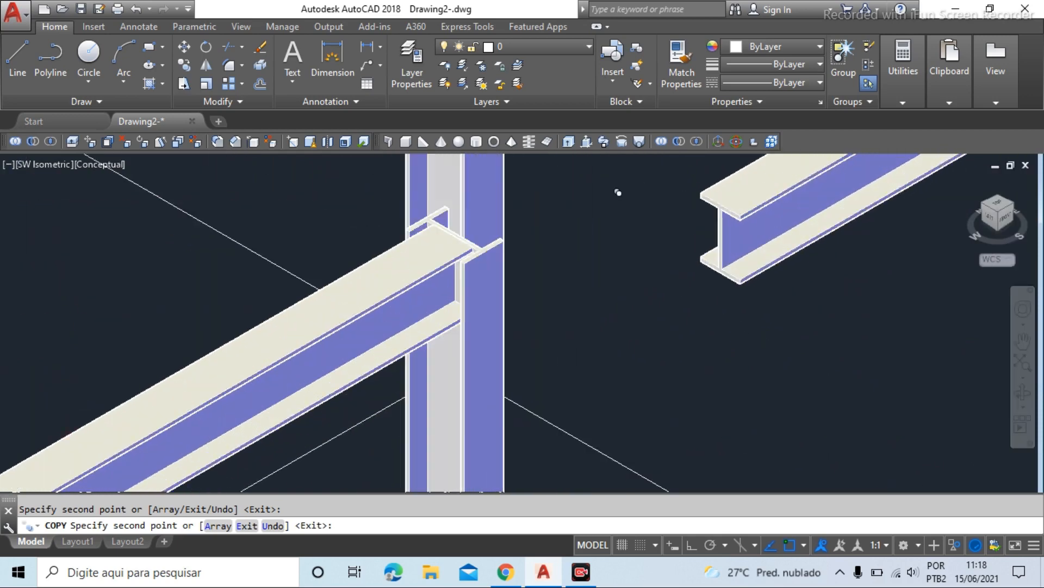
{"action": "scroll", "coordinate": [402, 197], "scroll_direction": "up", "scroll_amount": 3}
{"action": "scroll", "coordinate": [402, 197], "scroll_direction": "up", "scroll_amount": 5}
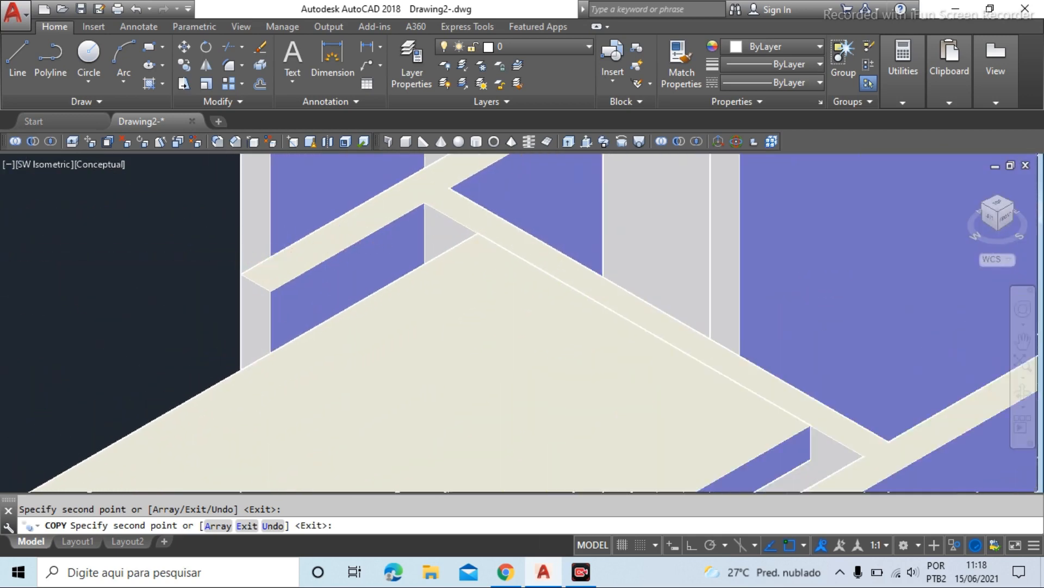
{"action": "scroll", "coordinate": [237, 278], "scroll_direction": "up", "scroll_amount": 2}
{"action": "scroll", "coordinate": [234, 271], "scroll_direction": "down", "scroll_amount": 8}
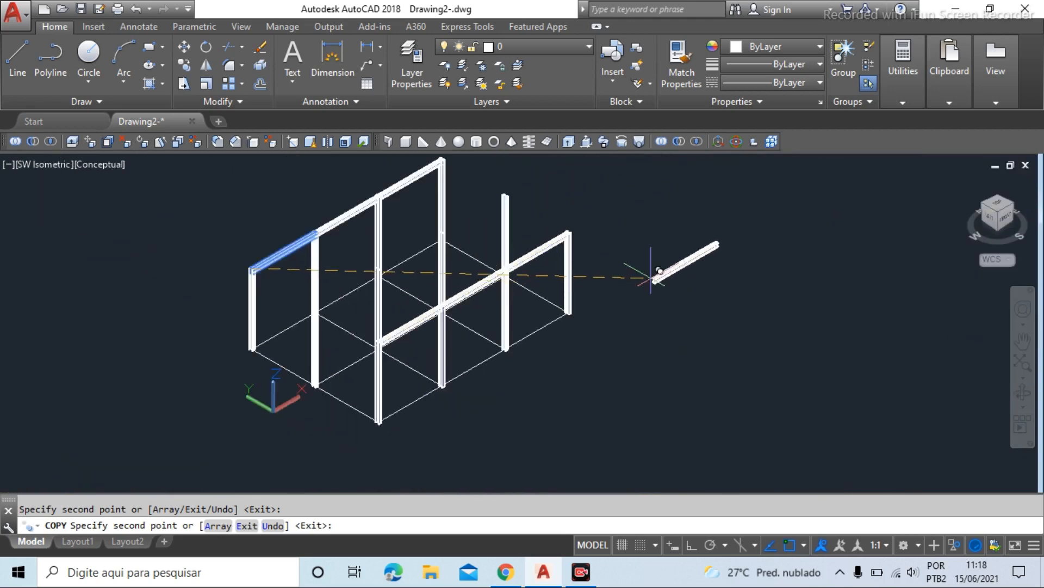
{"action": "key", "text": "Escape"}
Delete the front-row column standing next to the front corner column, where two beams meet
{"action": "scroll", "coordinate": [210, 275], "scroll_direction": "up", "scroll_amount": 3}
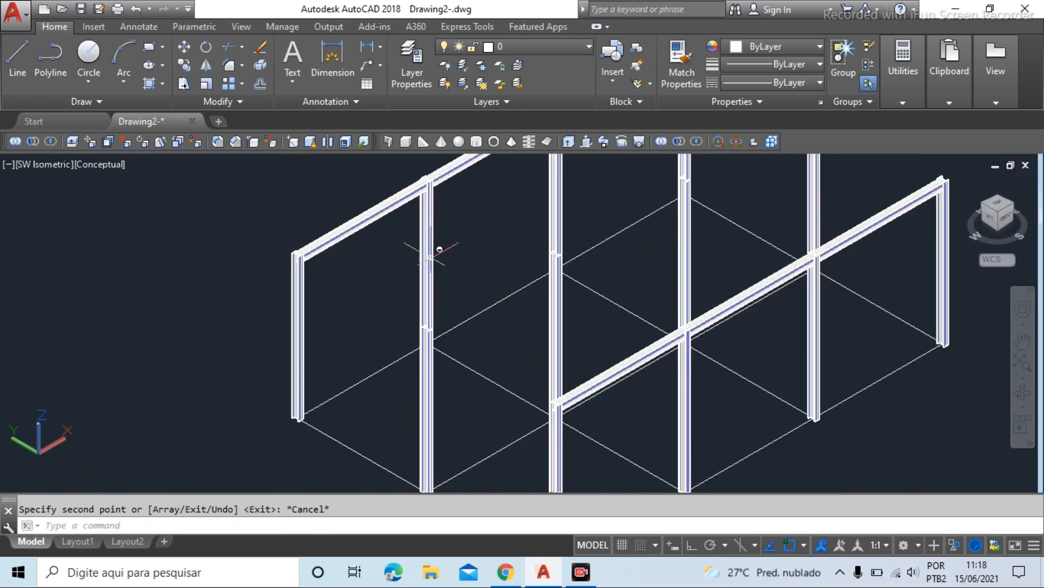
{"action": "scroll", "coordinate": [704, 352], "scroll_direction": "up", "scroll_amount": 7}
{"action": "left_click", "coordinate": [618, 341]}
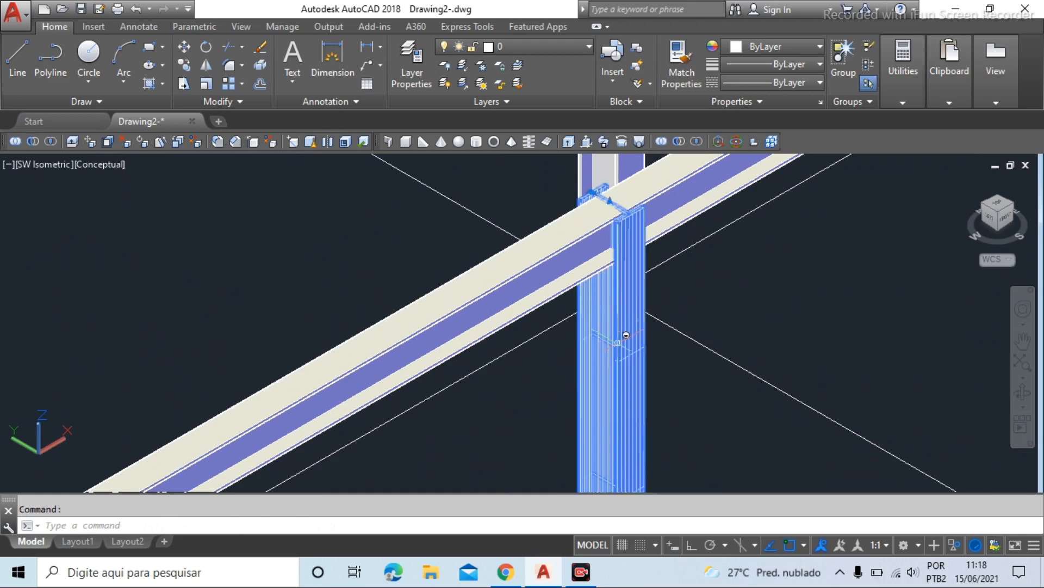
{"action": "key", "text": "Delete"}
{"action": "scroll", "coordinate": [511, 229], "scroll_direction": "down", "scroll_amount": 8}
{"action": "scroll", "coordinate": [439, 348], "scroll_direction": "up", "scroll_amount": 8}
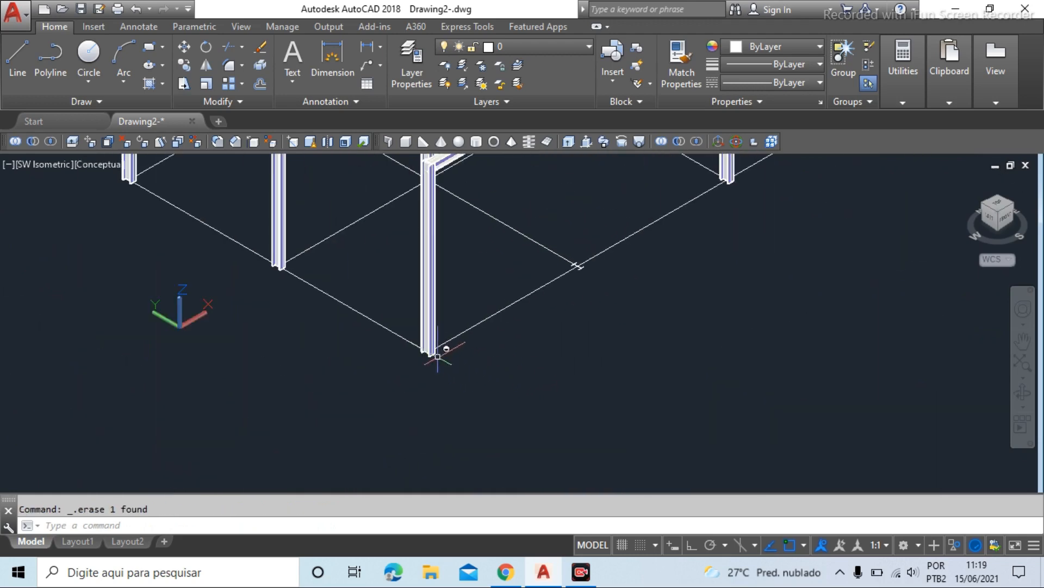
{"action": "scroll", "coordinate": [440, 332], "scroll_direction": "up", "scroll_amount": 2}
{"action": "left_click", "coordinate": [185, 65]}
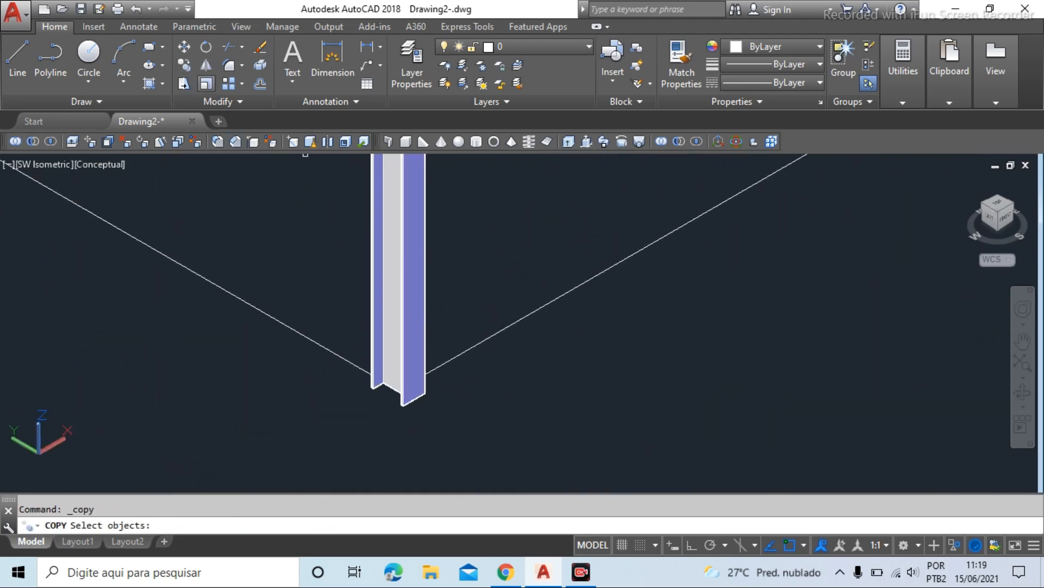
{"action": "left_click", "coordinate": [459, 261]}
{"action": "left_click", "coordinate": [327, 282]}
{"action": "key", "text": "Return"}
{"action": "scroll", "coordinate": [442, 398], "scroll_direction": "up", "scroll_amount": 4}
{"action": "scroll", "coordinate": [443, 399], "scroll_direction": "up", "scroll_amount": 2}
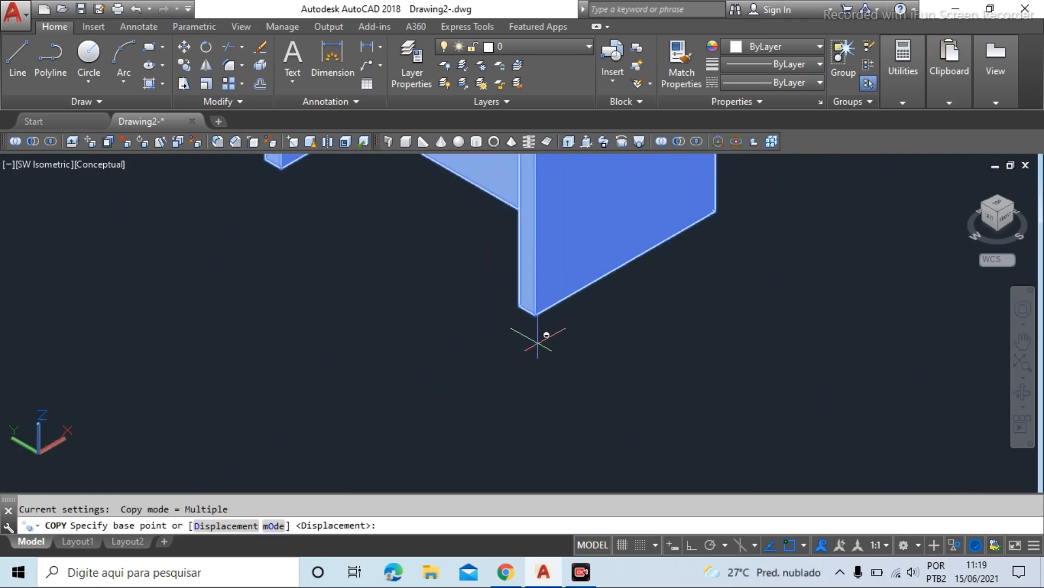
{"action": "left_click", "coordinate": [535, 314]}
{"action": "scroll", "coordinate": [535, 315], "scroll_direction": "down", "scroll_amount": 5}
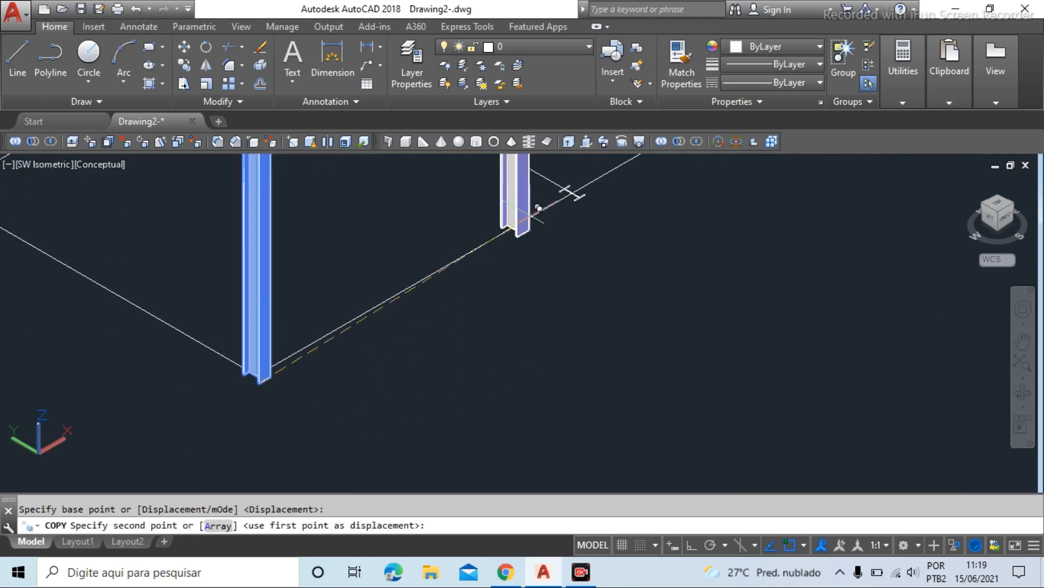
{"action": "scroll", "coordinate": [610, 192], "scroll_direction": "up", "scroll_amount": 3}
{"action": "scroll", "coordinate": [603, 201], "scroll_direction": "up", "scroll_amount": 5}
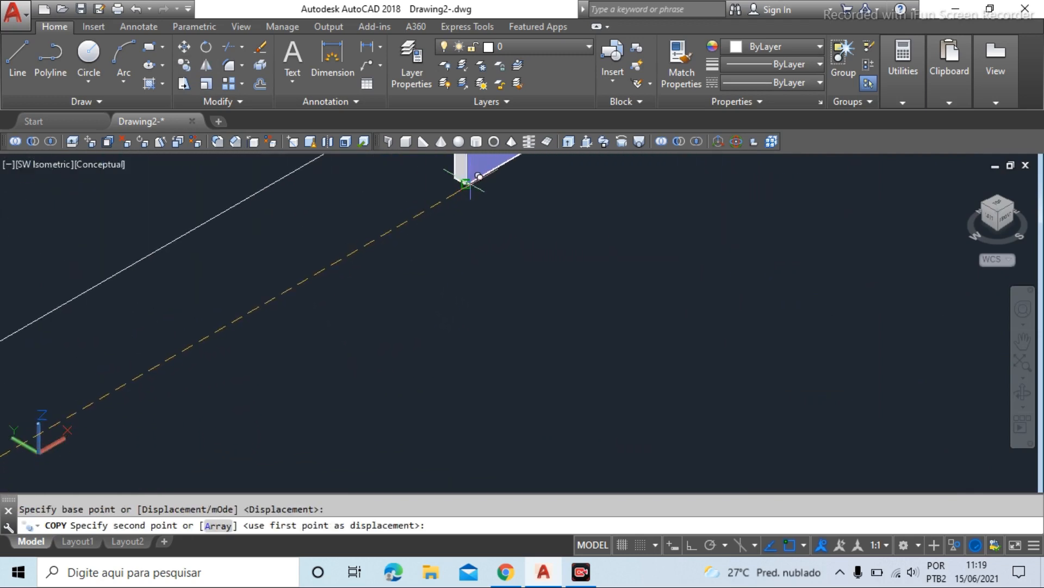
{"action": "scroll", "coordinate": [498, 272], "scroll_direction": "down", "scroll_amount": 2}
{"action": "key", "text": "Escape"}
{"action": "scroll", "coordinate": [518, 310], "scroll_direction": "down", "scroll_amount": 7}
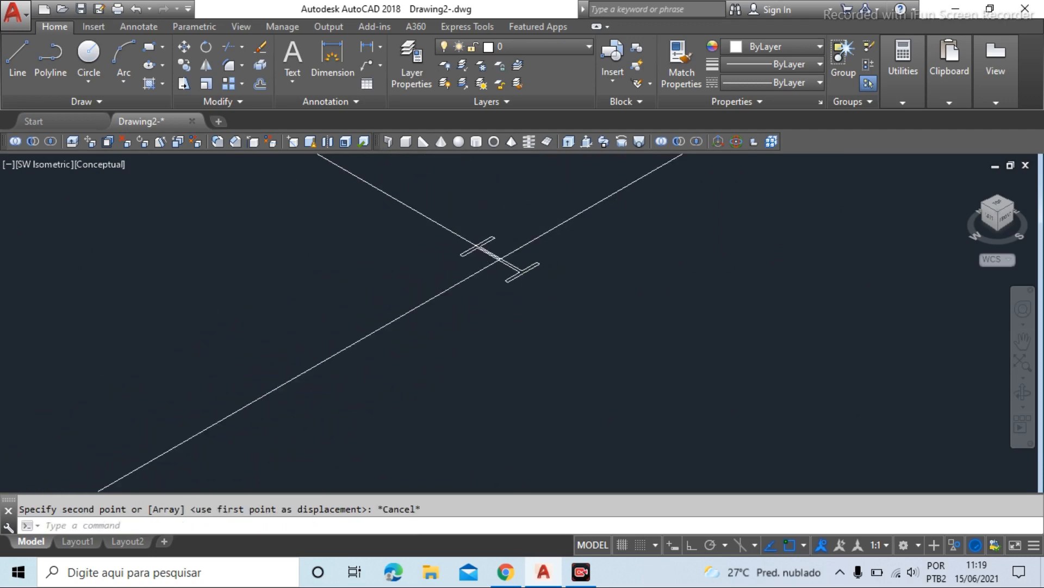
{"action": "key", "text": "Escape"}
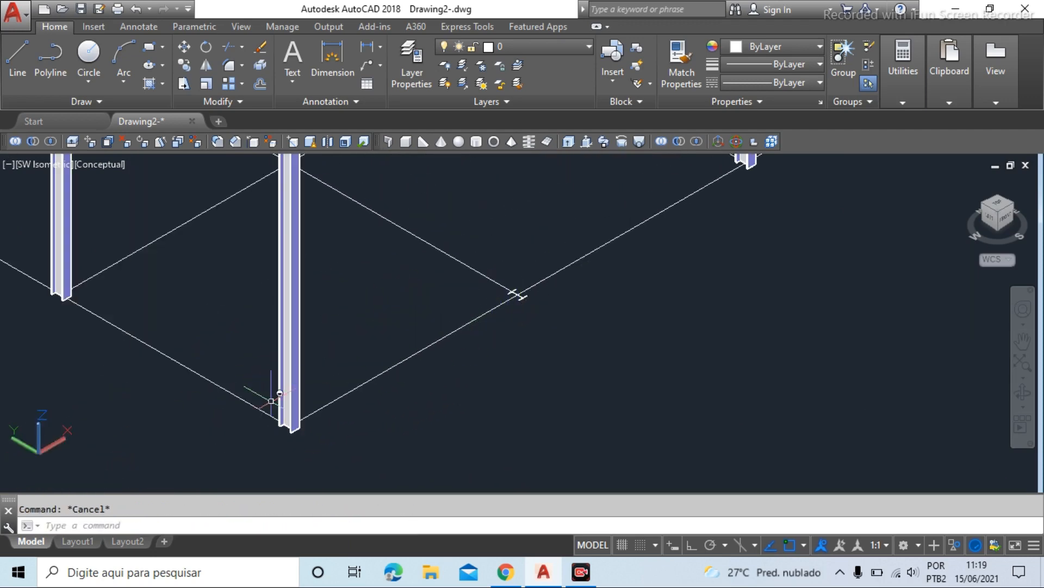
Measure the distance from the web's bottom edge midpoint on the front corner column to the gridline endpoint inside the neighbouring I-profile outline
{"action": "scroll", "coordinate": [270, 401], "scroll_direction": "up", "scroll_amount": 5}
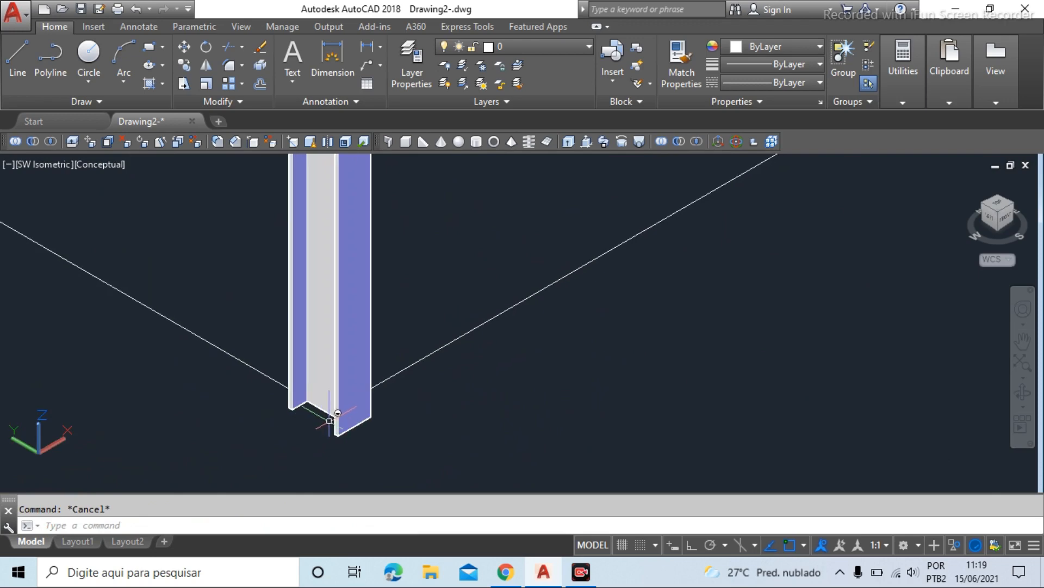
{"action": "scroll", "coordinate": [330, 420], "scroll_direction": "up", "scroll_amount": 2}
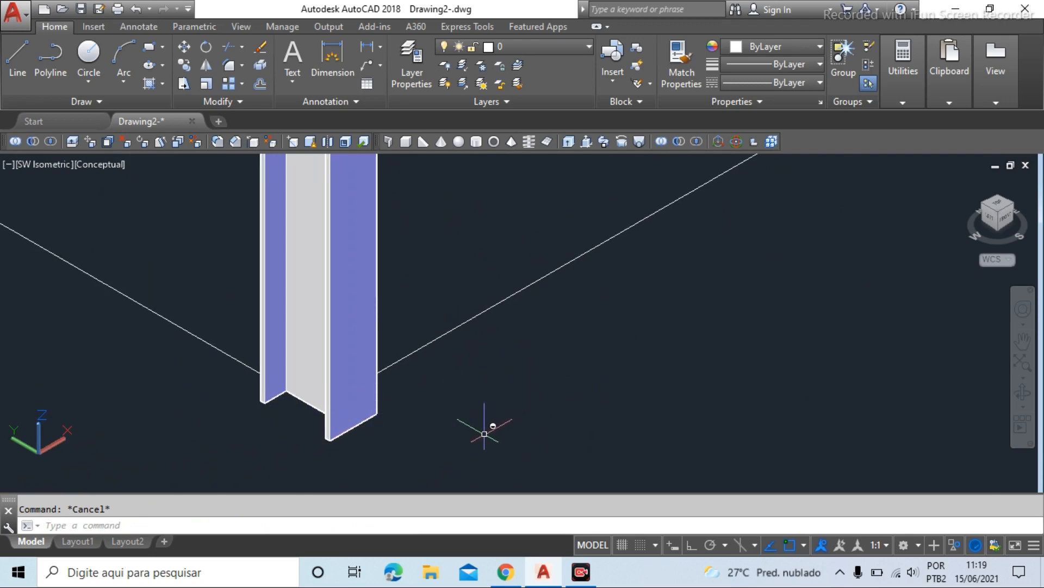
{"action": "scroll", "coordinate": [536, 406], "scroll_direction": "down", "scroll_amount": 5}
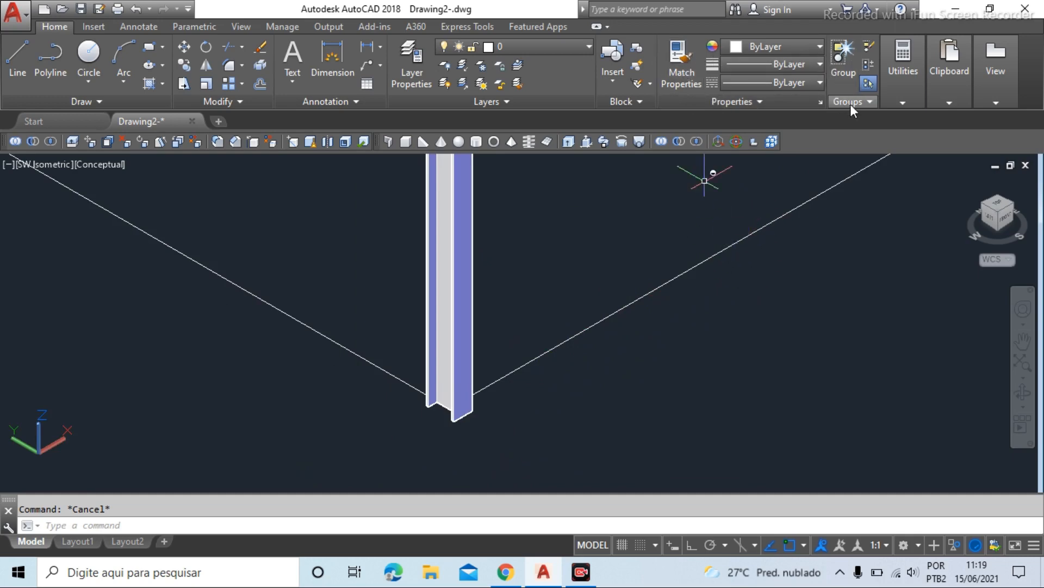
{"action": "left_click", "coordinate": [871, 102]}
{"action": "mouse_move", "coordinate": [905, 100]}
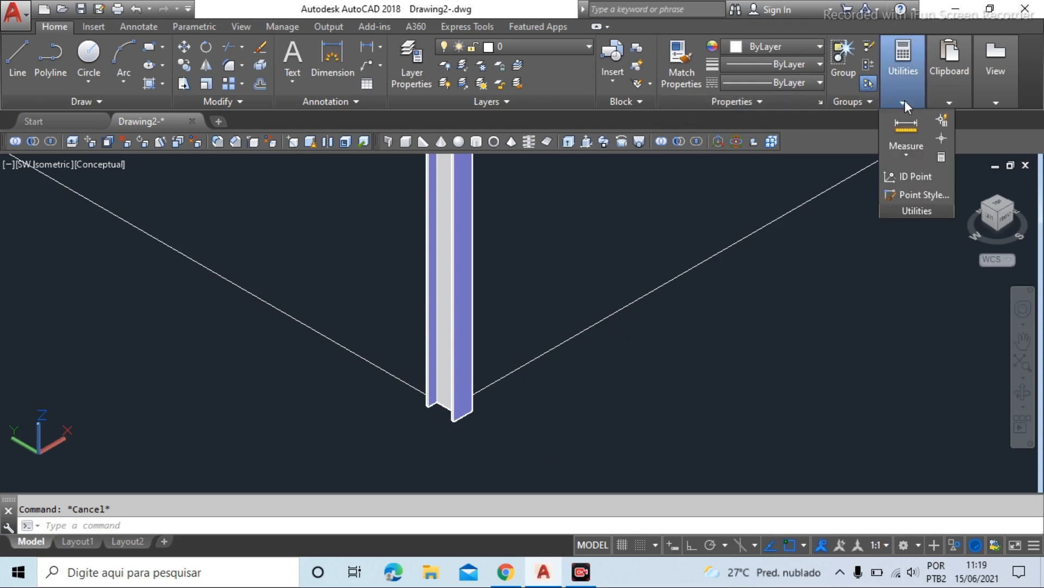
{"action": "left_click", "coordinate": [906, 154]}
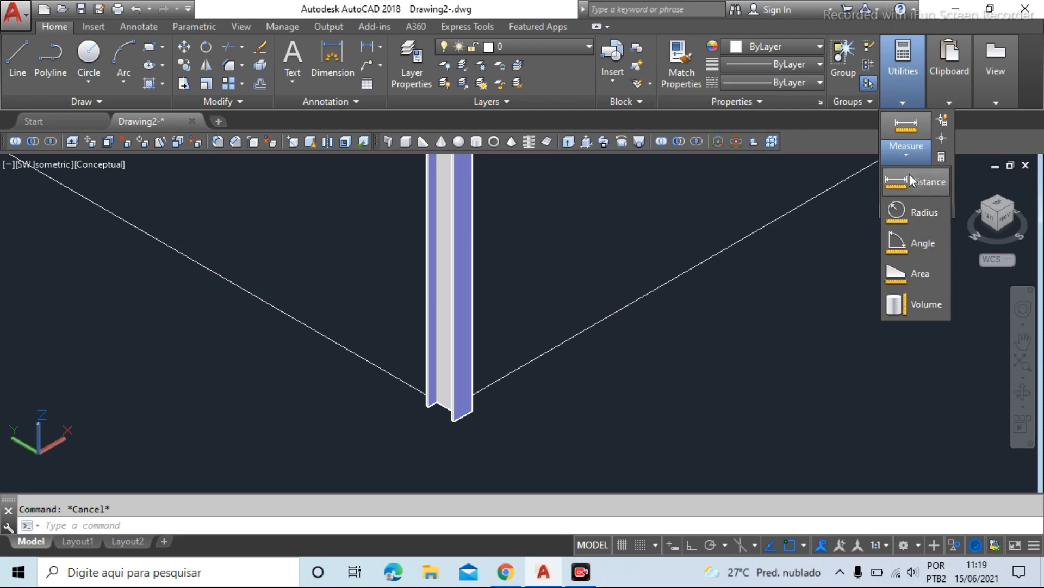
{"action": "left_click", "coordinate": [921, 184]}
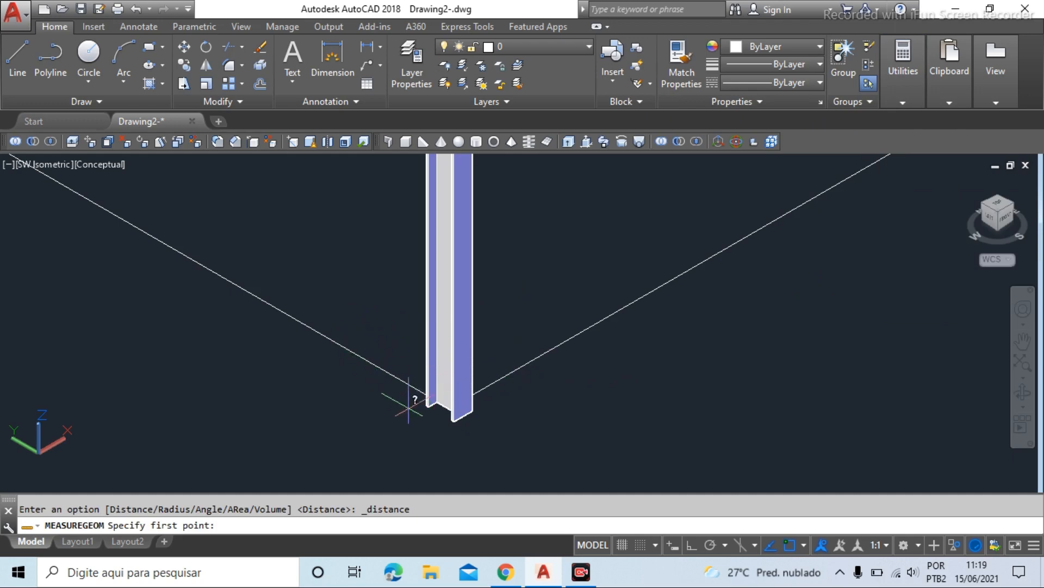
{"action": "scroll", "coordinate": [436, 411], "scroll_direction": "up", "scroll_amount": 10}
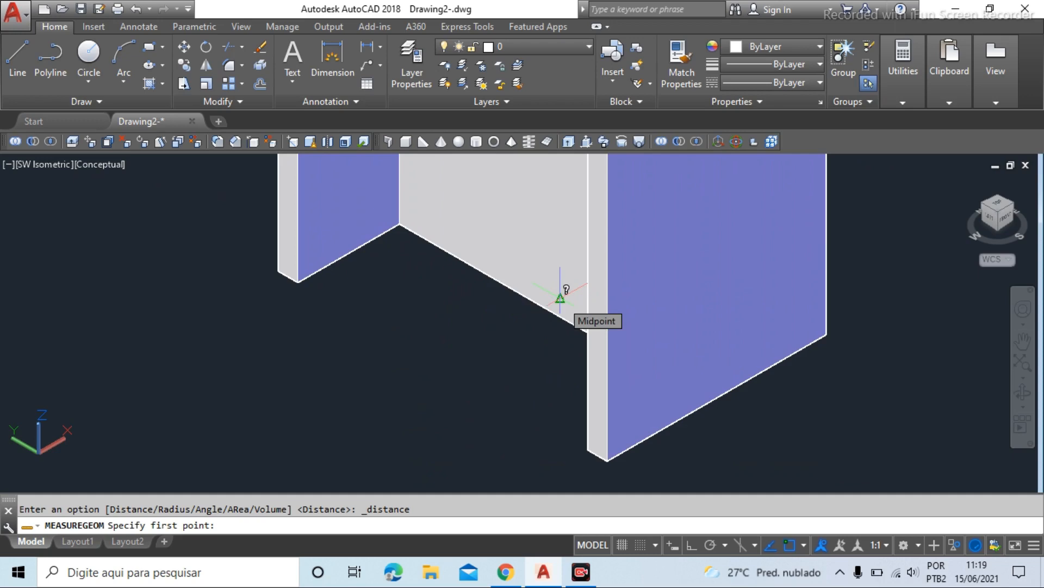
{"action": "left_click", "coordinate": [560, 298]}
{"action": "scroll", "coordinate": [251, 443], "scroll_direction": "down", "scroll_amount": 6}
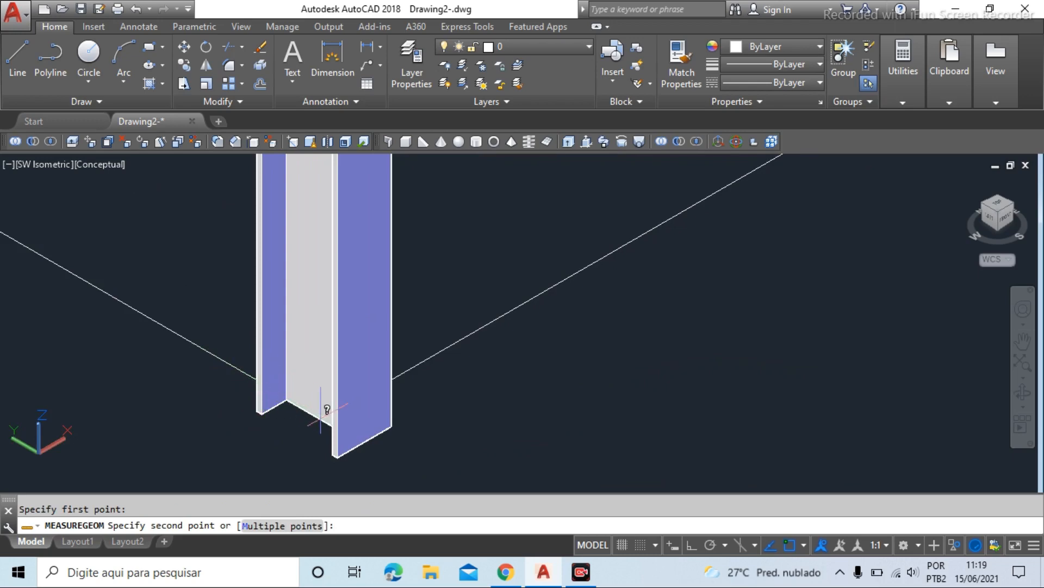
{"action": "scroll", "coordinate": [368, 443], "scroll_direction": "down", "scroll_amount": 8}
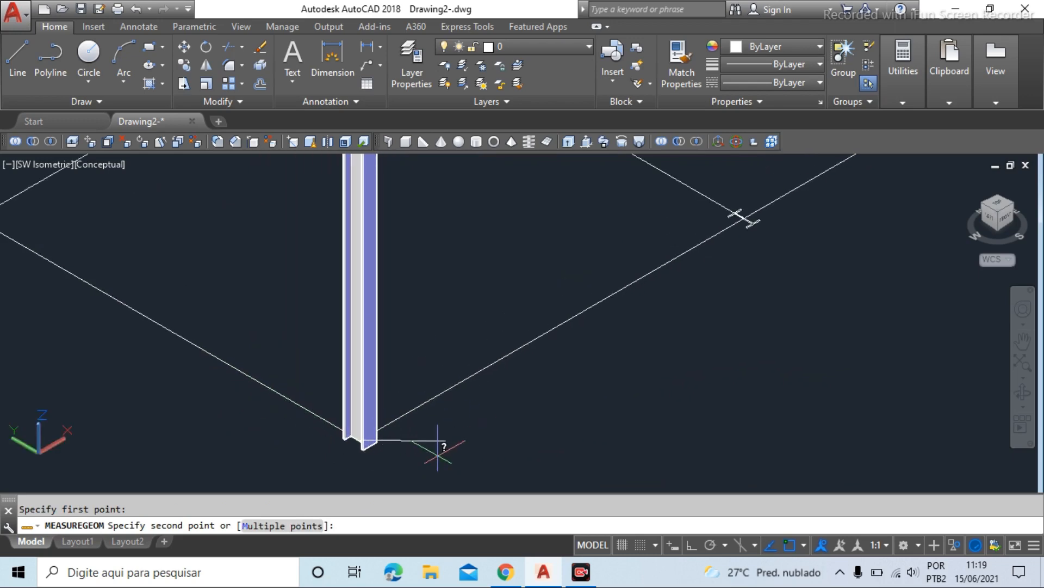
{"action": "scroll", "coordinate": [653, 376], "scroll_direction": "up", "scroll_amount": 10}
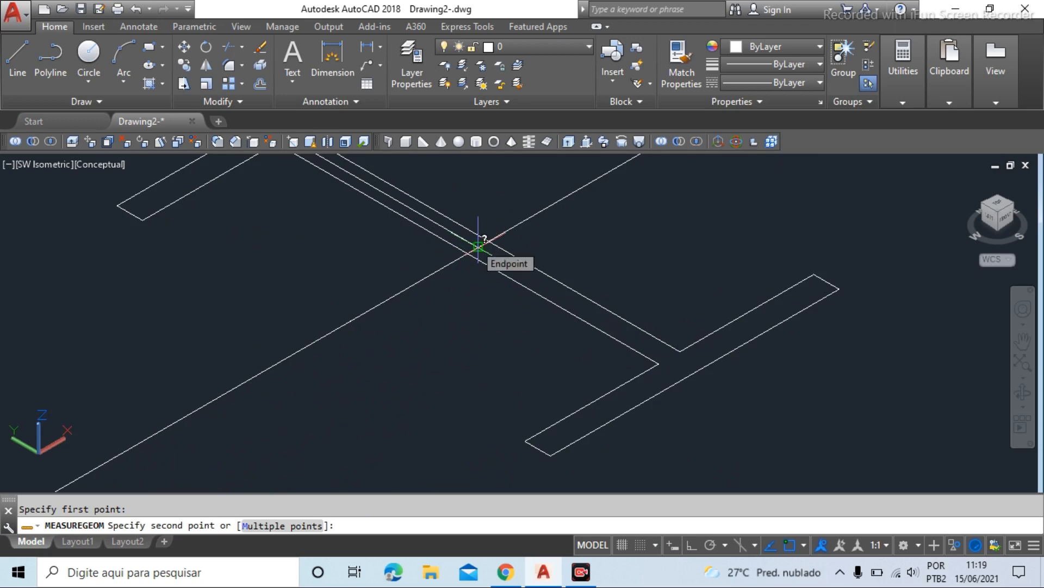
{"action": "left_click", "coordinate": [478, 246]}
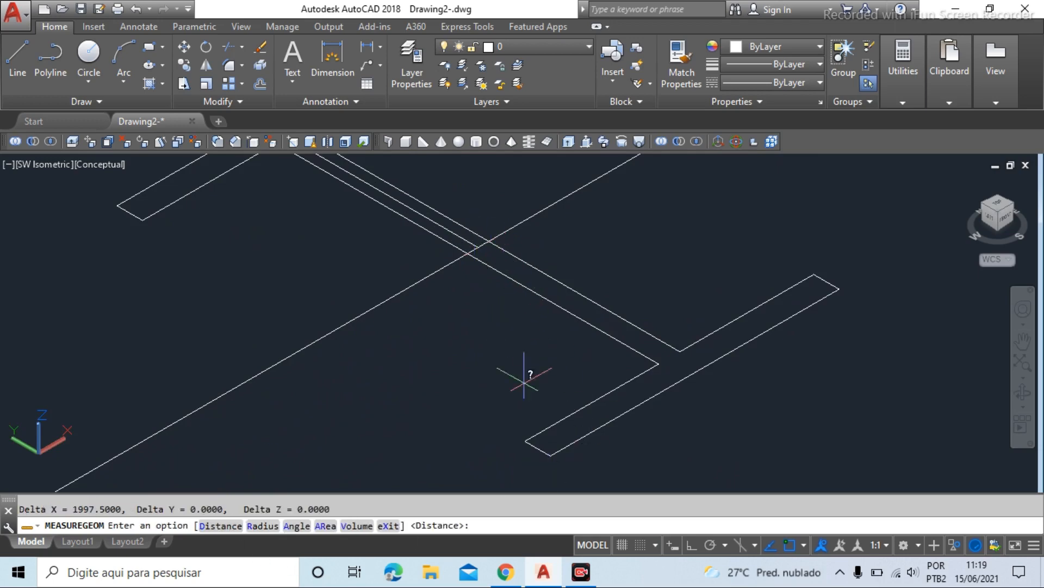
{"action": "scroll", "coordinate": [531, 373], "scroll_direction": "down", "scroll_amount": 2}
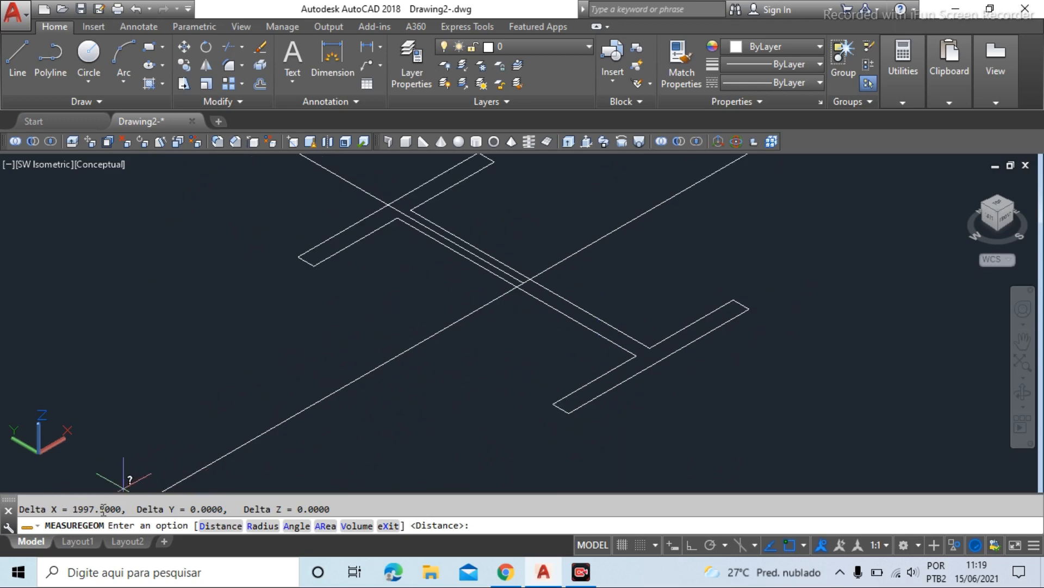
{"action": "scroll", "coordinate": [337, 377], "scroll_direction": "down", "scroll_amount": 3}
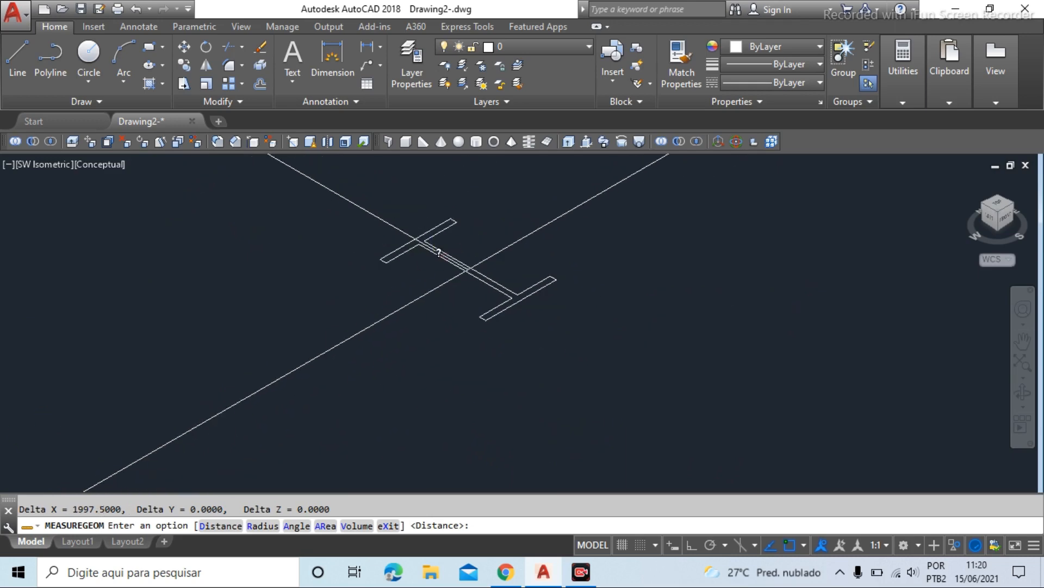
Switch the visual style to 2D Wireframe to expose the gridlines inside the front corner column's base
{"action": "scroll", "coordinate": [328, 373], "scroll_direction": "up", "scroll_amount": 5}
{"action": "scroll", "coordinate": [325, 318], "scroll_direction": "up", "scroll_amount": 5}
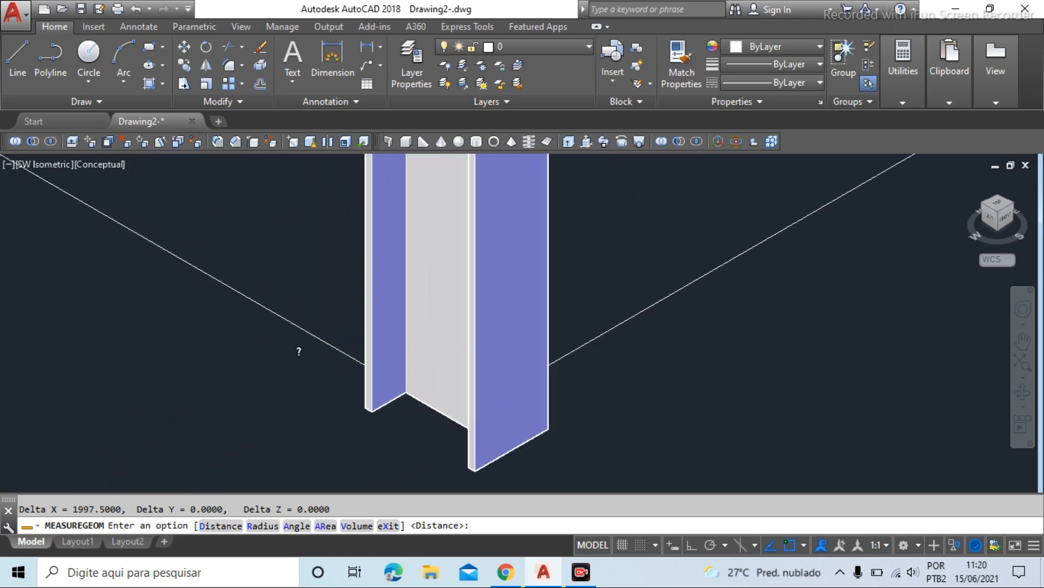
{"action": "scroll", "coordinate": [424, 422], "scroll_direction": "up", "scroll_amount": 3}
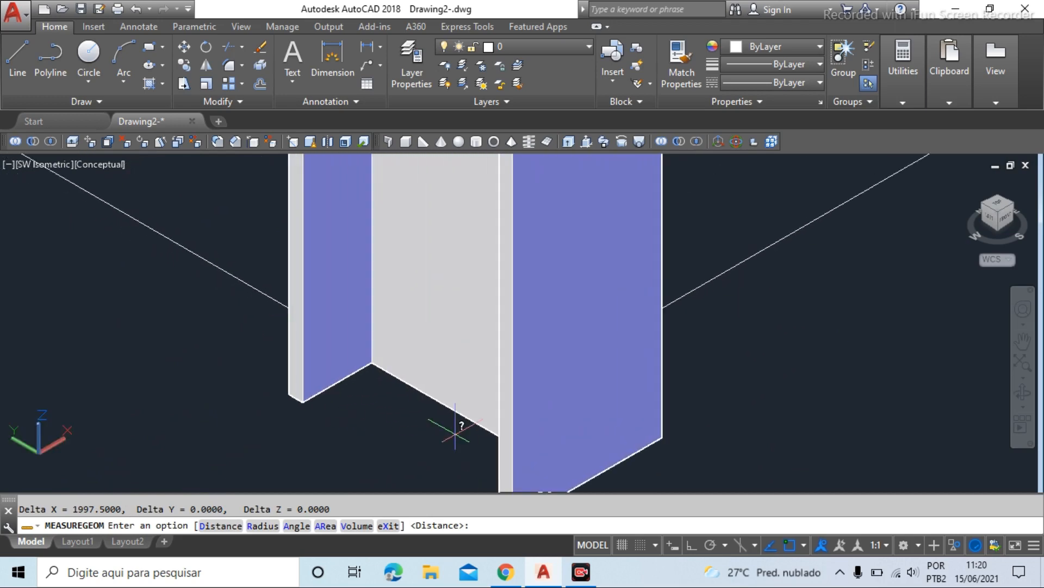
{"action": "left_click", "coordinate": [99, 166]}
{"action": "left_click", "coordinate": [109, 202]}
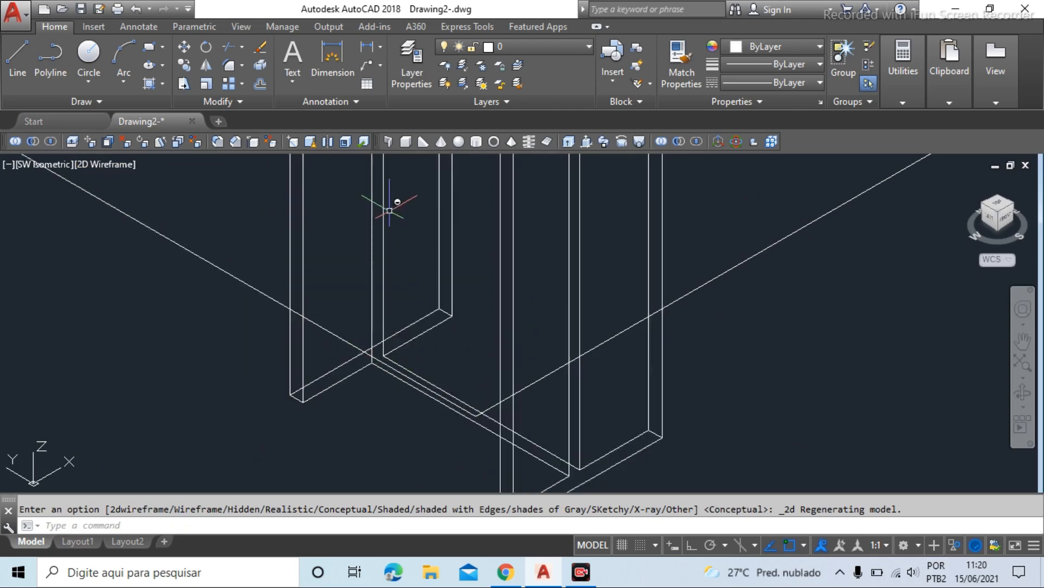
Measure the distance between the gridline endpoint inside the front corner column's base and the one inside the neighbouring I-profile outline
{"action": "scroll", "coordinate": [390, 210], "scroll_direction": "down", "scroll_amount": 4}
{"action": "scroll", "coordinate": [455, 252], "scroll_direction": "up", "scroll_amount": 4}
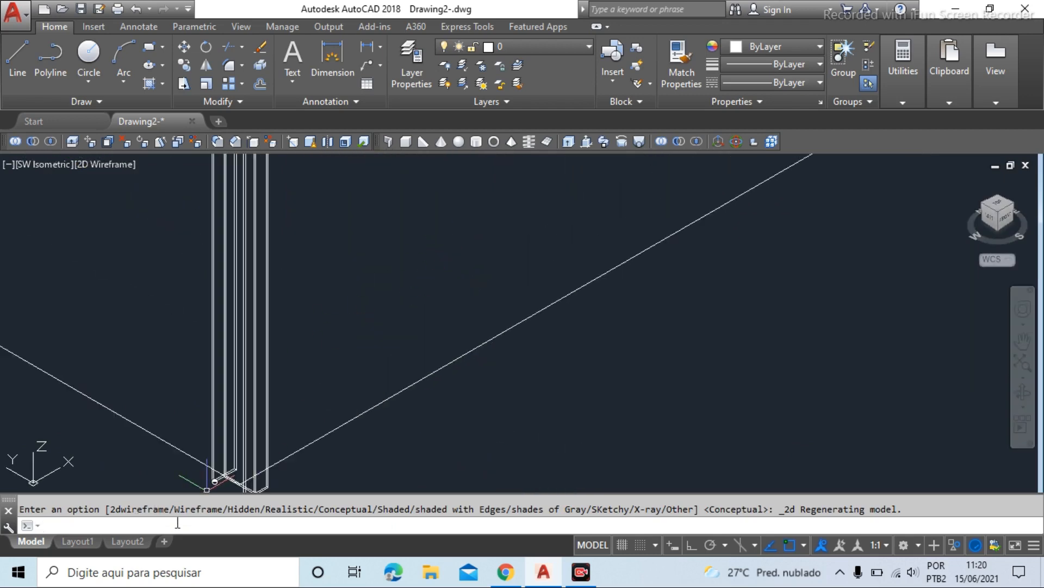
{"action": "key", "text": "Return"}
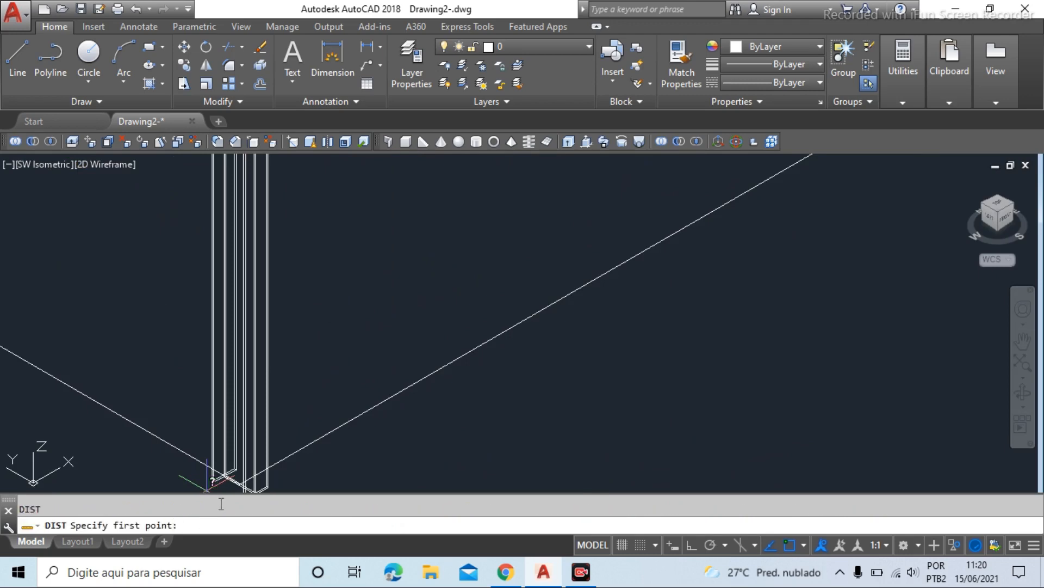
{"action": "scroll", "coordinate": [245, 476], "scroll_direction": "up", "scroll_amount": 8}
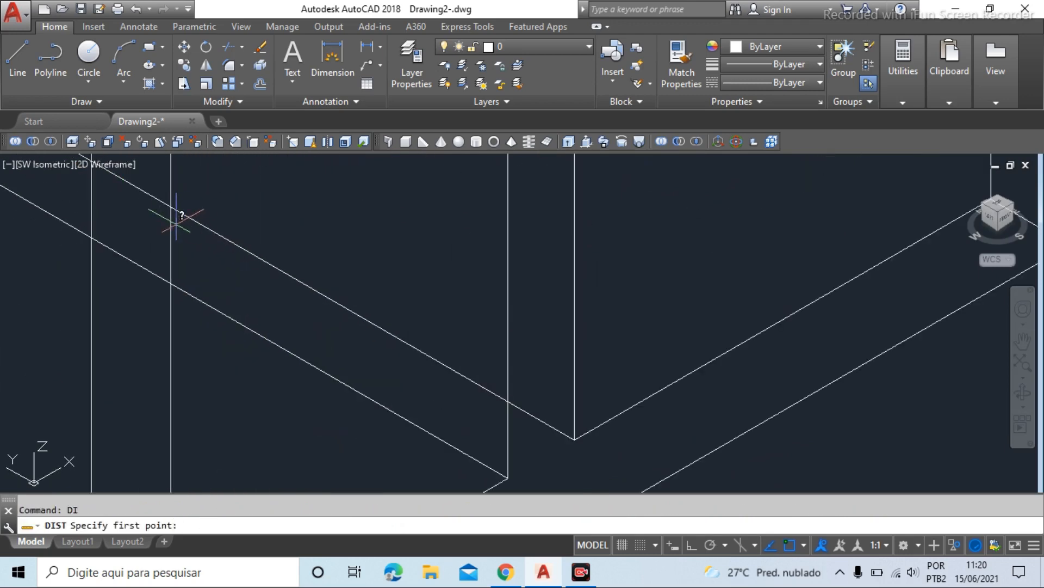
{"action": "middle_click_drag", "start_coordinate": [266, 350], "coordinate": [485, 463]}
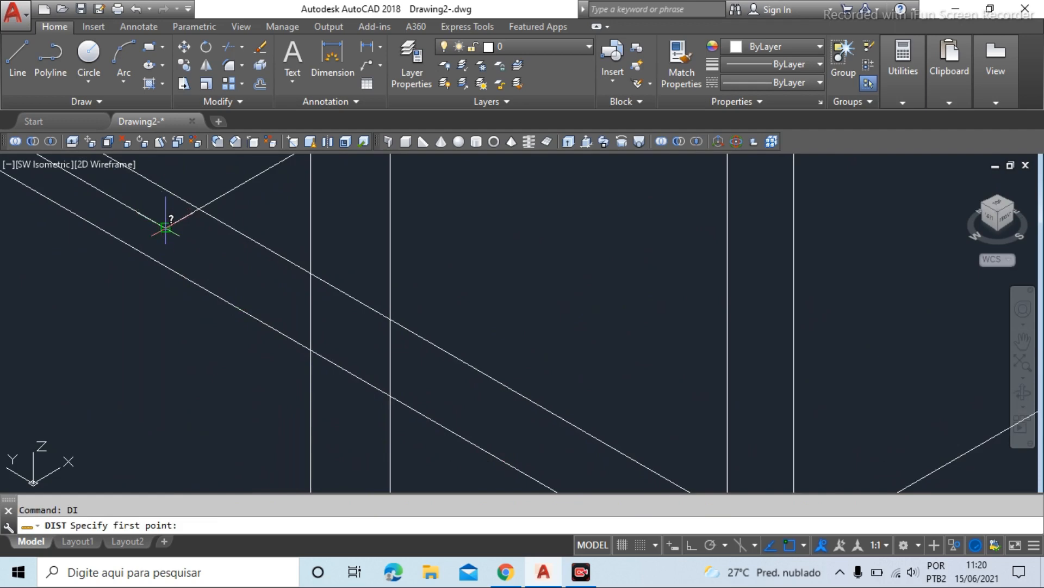
{"action": "left_click", "coordinate": [165, 228]}
{"action": "scroll", "coordinate": [76, 337], "scroll_direction": "down", "scroll_amount": 15}
{"action": "scroll", "coordinate": [340, 272], "scroll_direction": "up", "scroll_amount": 5}
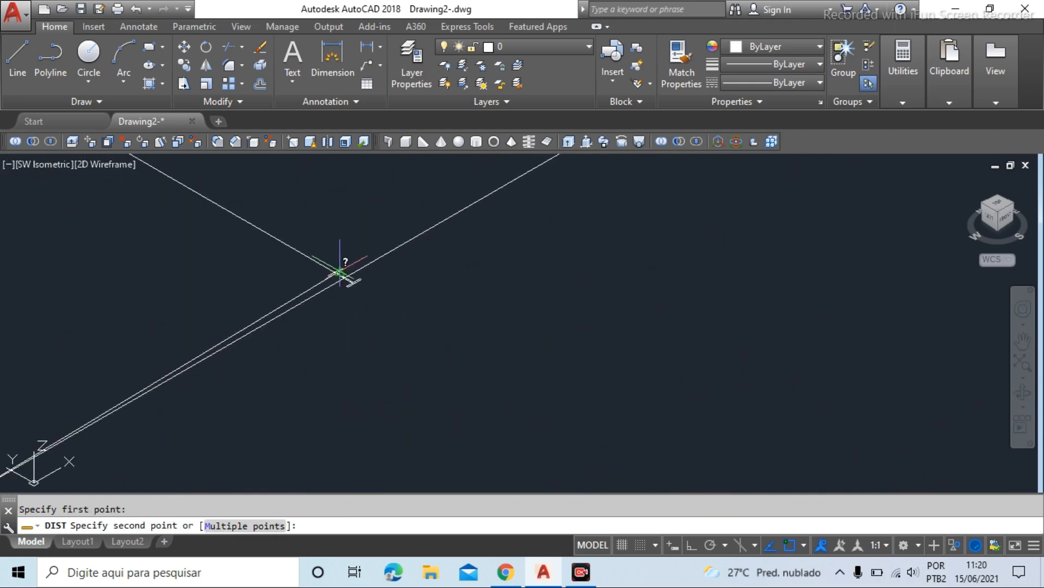
{"action": "scroll", "coordinate": [340, 272], "scroll_direction": "up", "scroll_amount": 6}
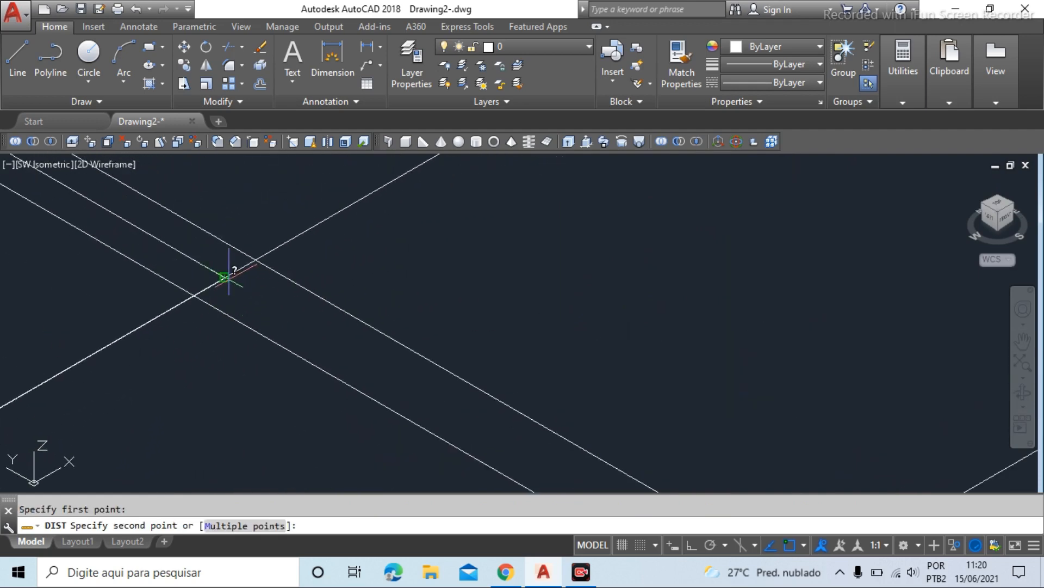
{"action": "left_click", "coordinate": [224, 278]}
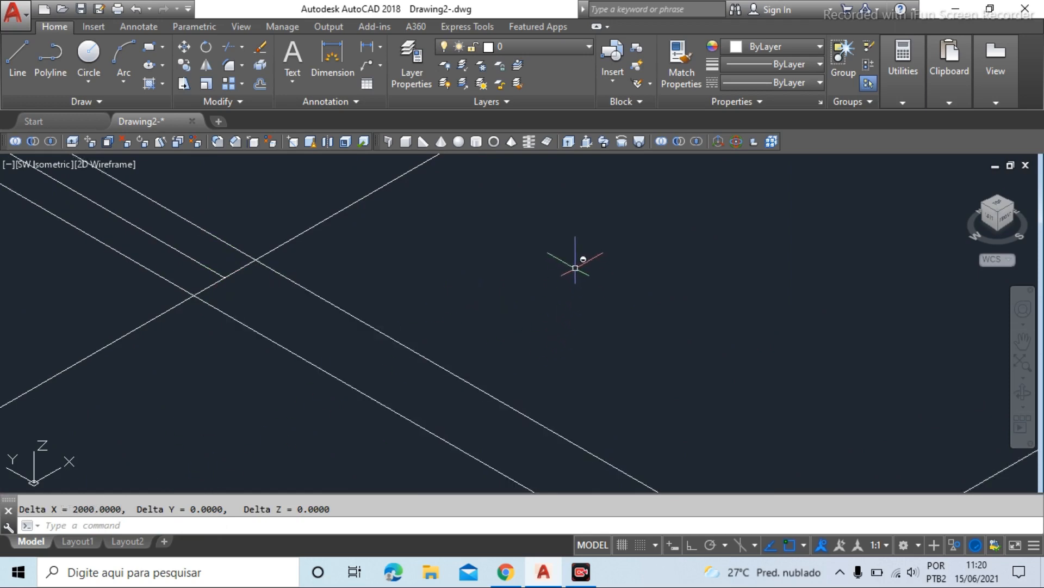
Copy the front corner column 2000 along the X axis with Ortho on, onto the empty neighbouring I-profile outline, and finish copying
{"action": "scroll", "coordinate": [571, 268], "scroll_direction": "down", "scroll_amount": 18}
{"action": "scroll", "coordinate": [399, 282], "scroll_direction": "up", "scroll_amount": 5}
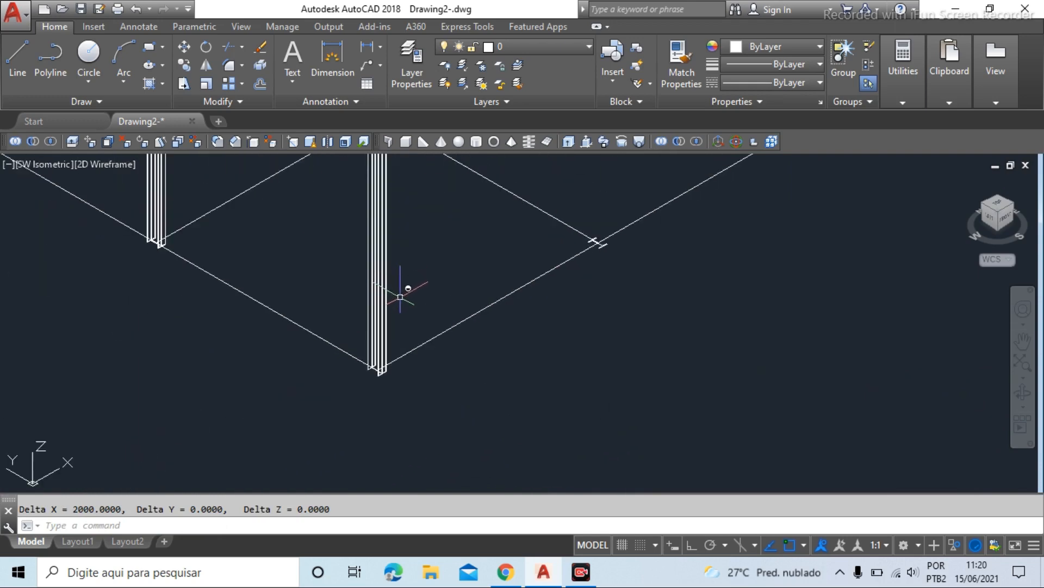
{"action": "key", "text": "Escape"}
{"action": "scroll", "coordinate": [408, 232], "scroll_direction": "up", "scroll_amount": 4}
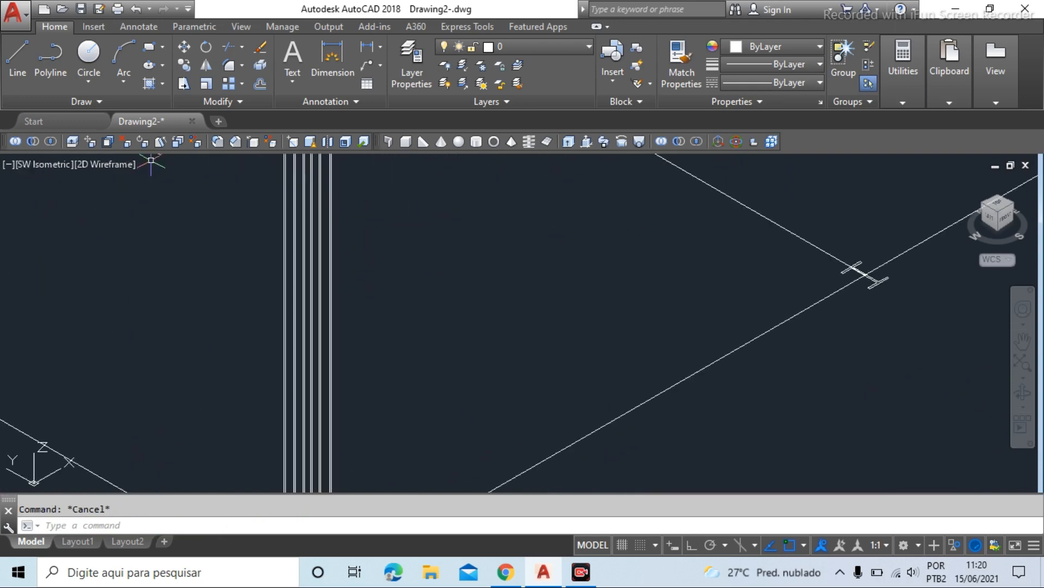
{"action": "left_click", "coordinate": [185, 69]}
{"action": "left_click", "coordinate": [380, 305]}
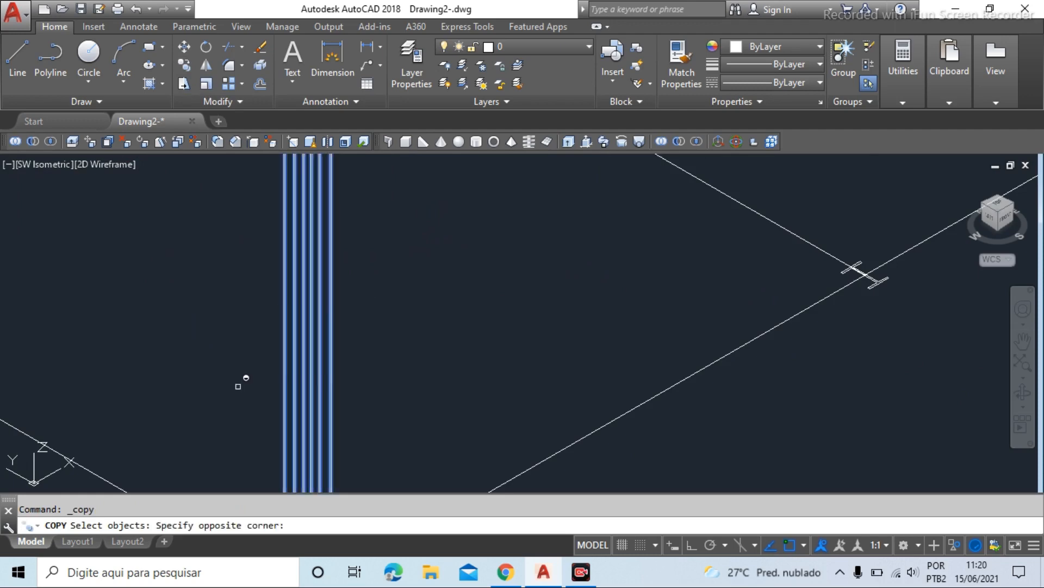
{"action": "left_click", "coordinate": [240, 380]}
{"action": "key", "text": "Return"}
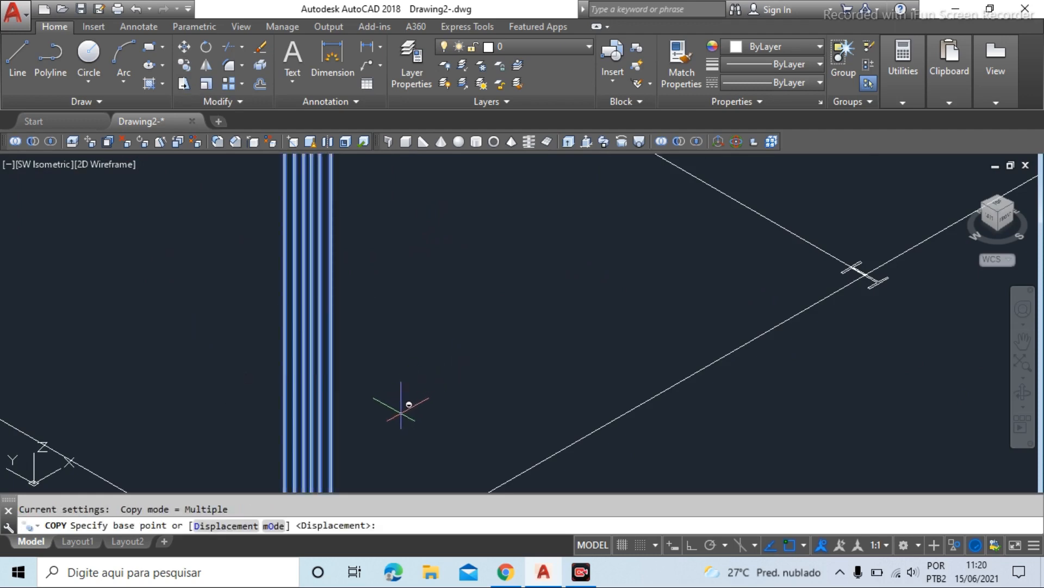
{"action": "left_click", "coordinate": [401, 412]}
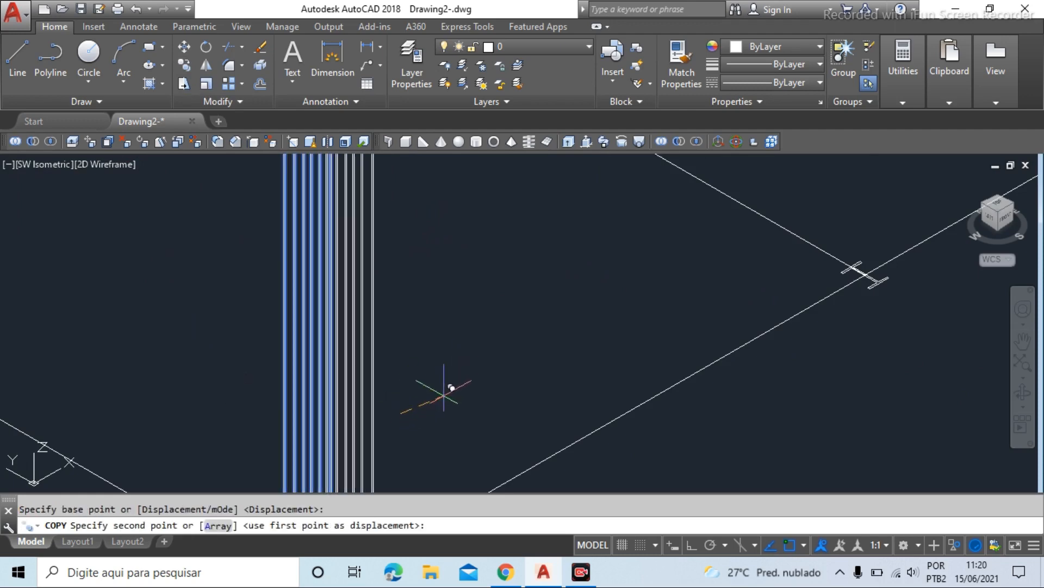
{"action": "left_click", "coordinate": [689, 549]}
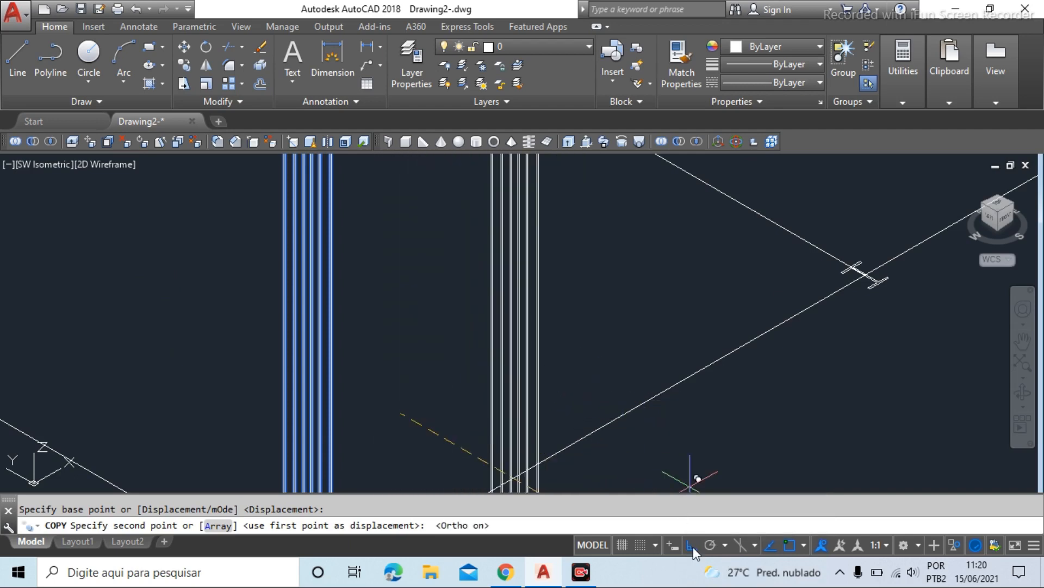
{"action": "scroll", "coordinate": [693, 478], "scroll_direction": "down", "scroll_amount": 3}
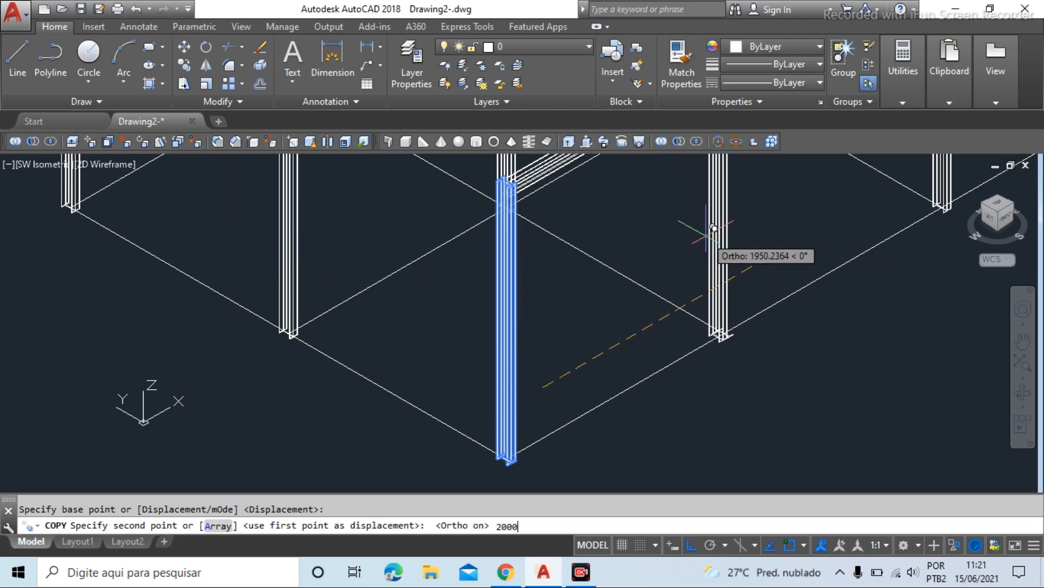
{"action": "key", "text": "Return"}
{"action": "key", "text": "Return"}
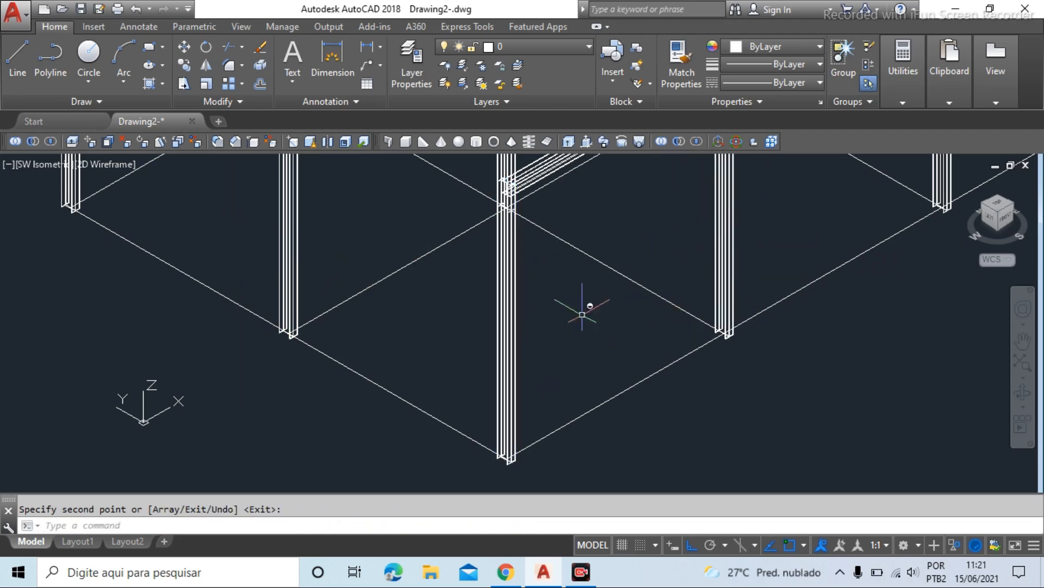
Set the visual style to Shaded with Edges
{"action": "scroll", "coordinate": [582, 305], "scroll_direction": "down", "scroll_amount": 2}
{"action": "type", "text": "vs"}
{"action": "key", "text": "Return"}
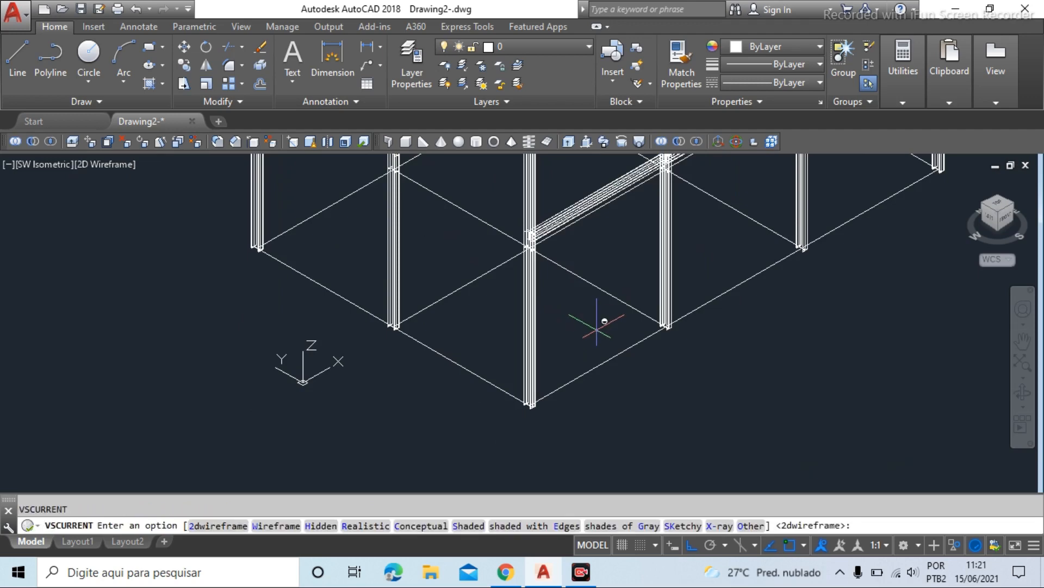
{"action": "type", "text": "e"}
{"action": "key", "text": "Return"}
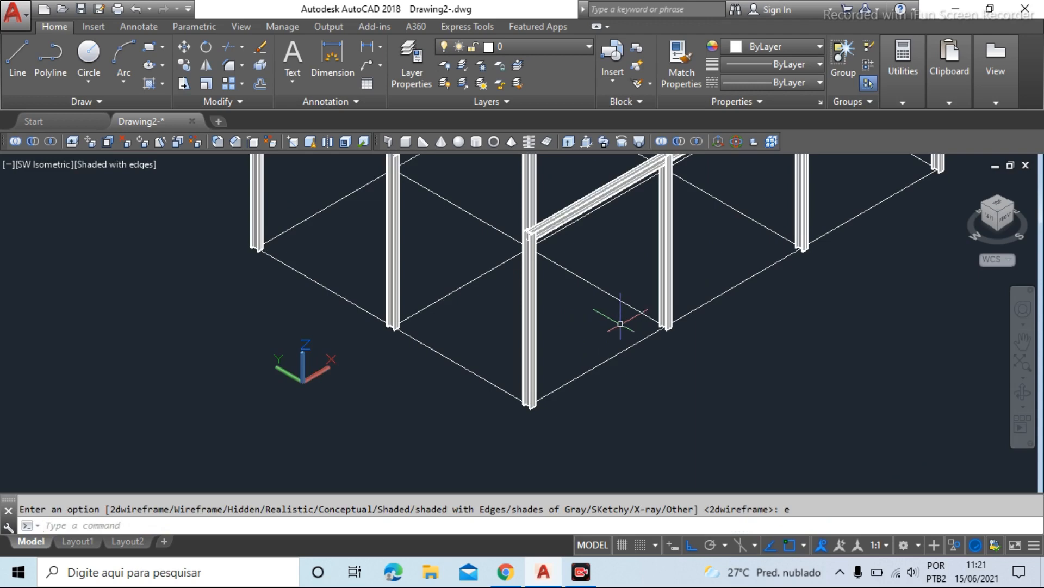
Review the visual style choices in the viewport's style list and through the VSCURRENT command
{"action": "scroll", "coordinate": [561, 453], "scroll_direction": "up", "scroll_amount": 5}
{"action": "scroll", "coordinate": [561, 453], "scroll_direction": "up", "scroll_amount": 3}
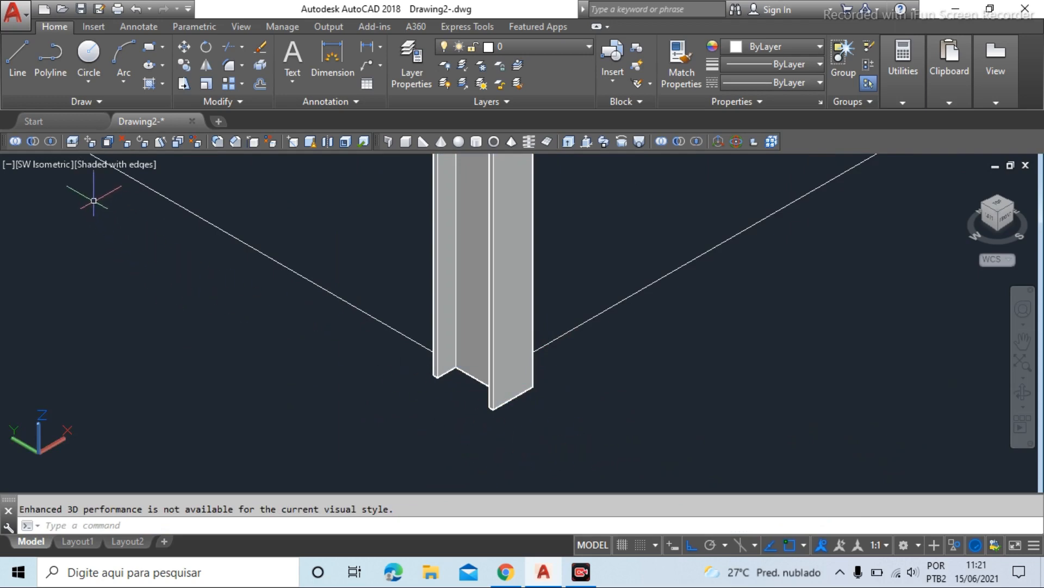
{"action": "left_click", "coordinate": [144, 166]}
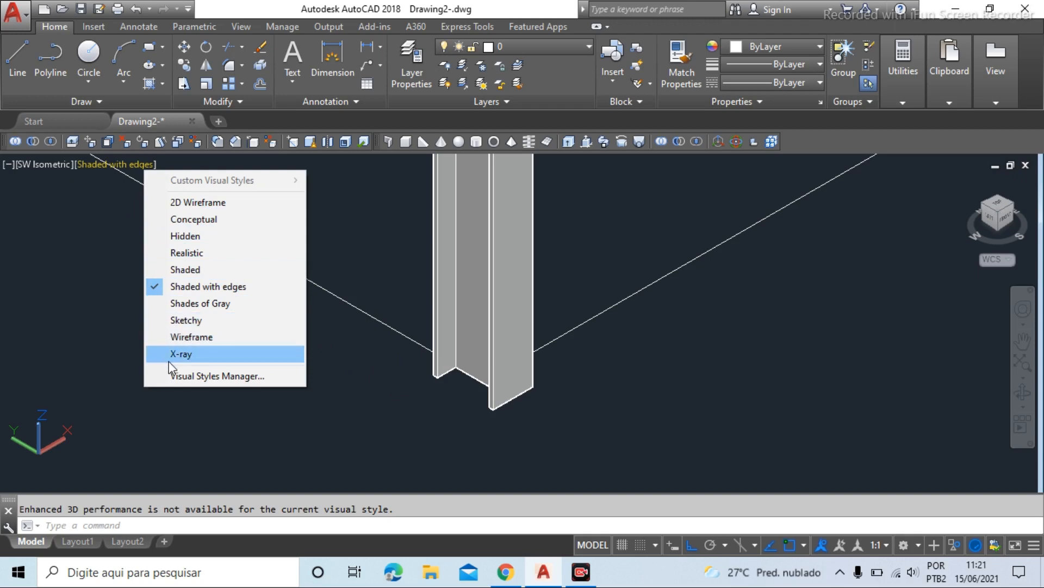
{"action": "left_click", "coordinate": [227, 406]}
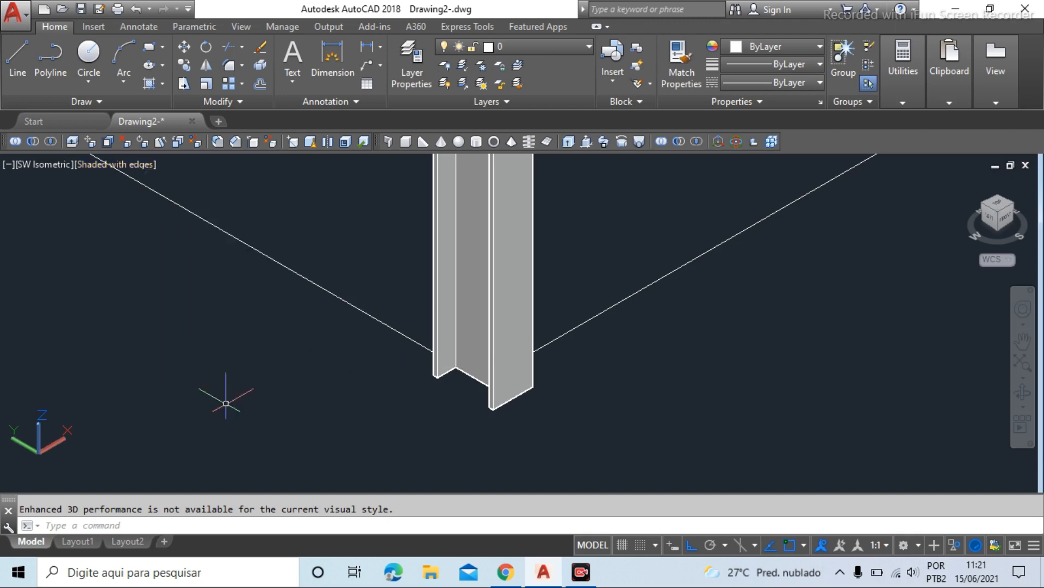
{"action": "key", "text": "Escape"}
{"action": "scroll", "coordinate": [287, 361], "scroll_direction": "down", "scroll_amount": 5}
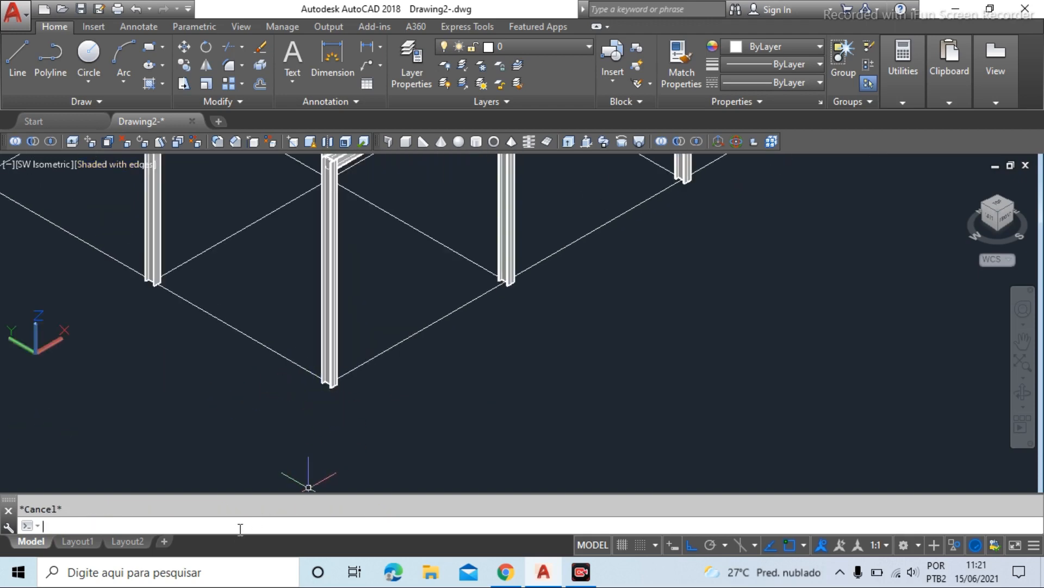
{"action": "type", "text": "vs"}
{"action": "key", "text": "Return"}
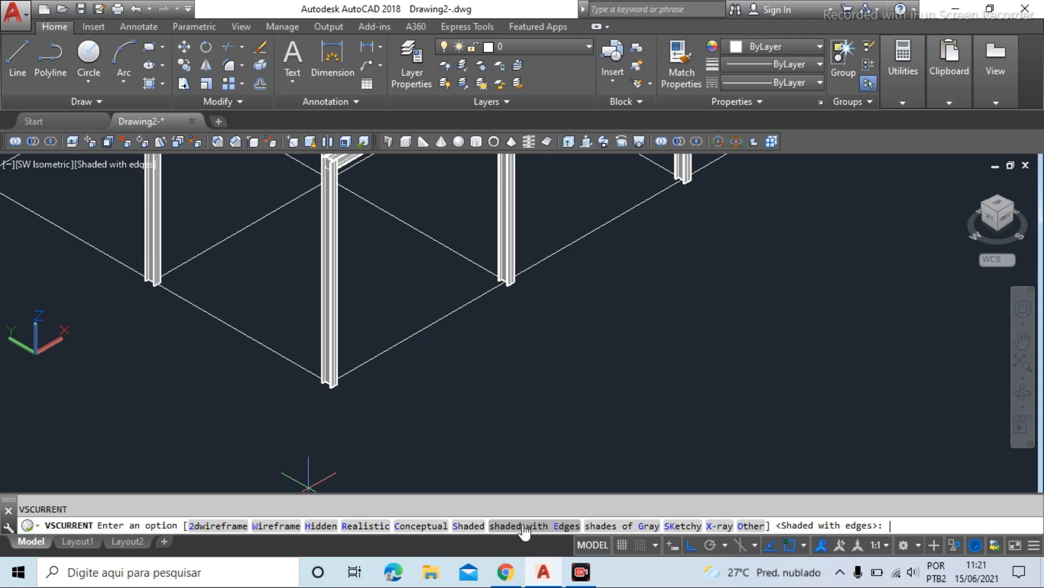
Examine the front corner column's base and the beam-to-column joint at the top of the opposite row's corner column
{"action": "scroll", "coordinate": [320, 375], "scroll_direction": "up", "scroll_amount": 6}
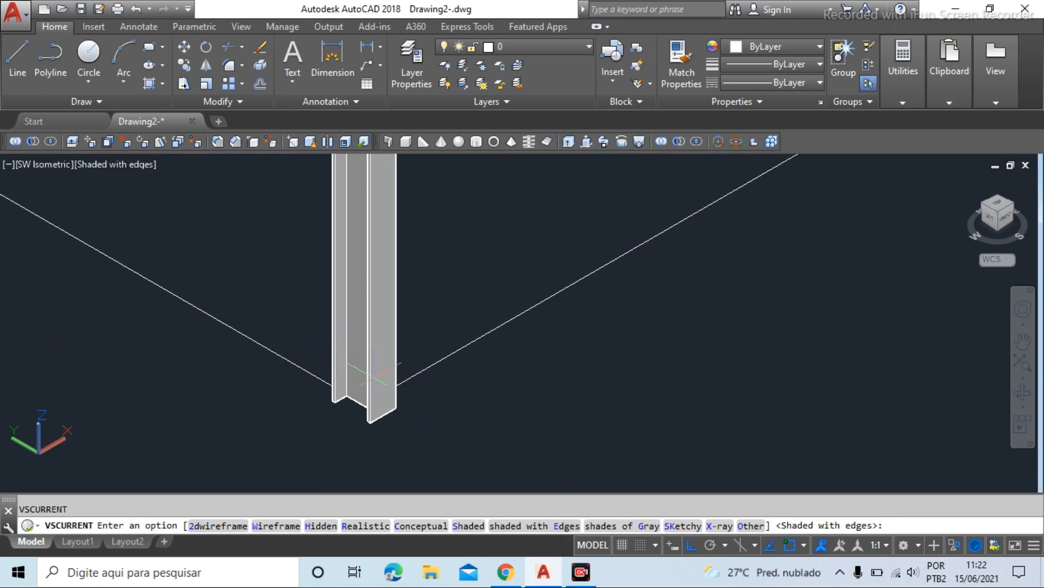
{"action": "scroll", "coordinate": [366, 385], "scroll_direction": "down", "scroll_amount": 8}
{"action": "scroll", "coordinate": [229, 313], "scroll_direction": "up", "scroll_amount": 2}
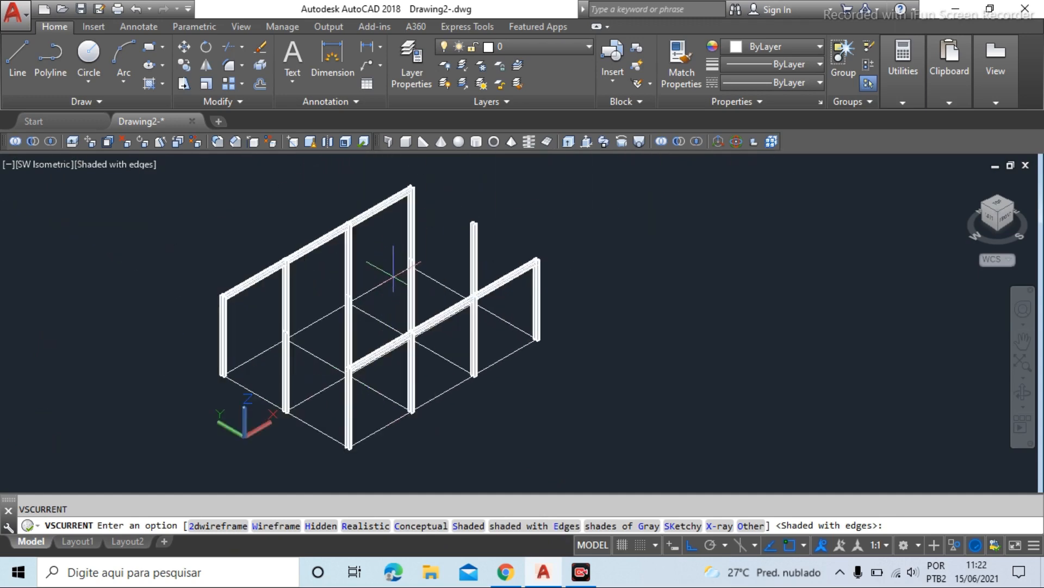
{"action": "scroll", "coordinate": [227, 313], "scroll_direction": "up", "scroll_amount": 5}
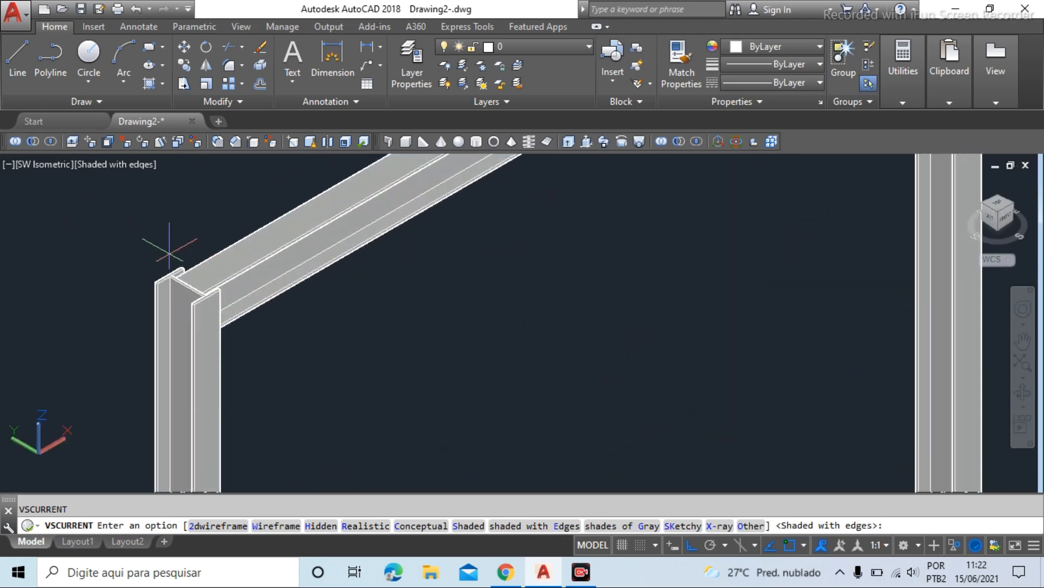
{"action": "scroll", "coordinate": [419, 354], "scroll_direction": "down", "scroll_amount": 6}
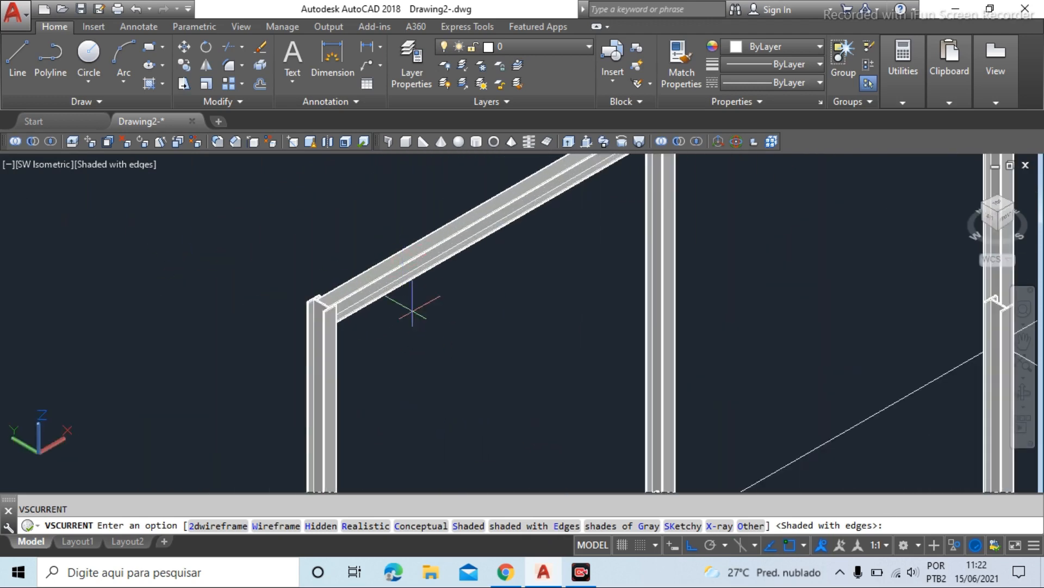
{"action": "scroll", "coordinate": [410, 366], "scroll_direction": "up", "scroll_amount": 3}
{"action": "scroll", "coordinate": [305, 345], "scroll_direction": "down", "scroll_amount": 2}
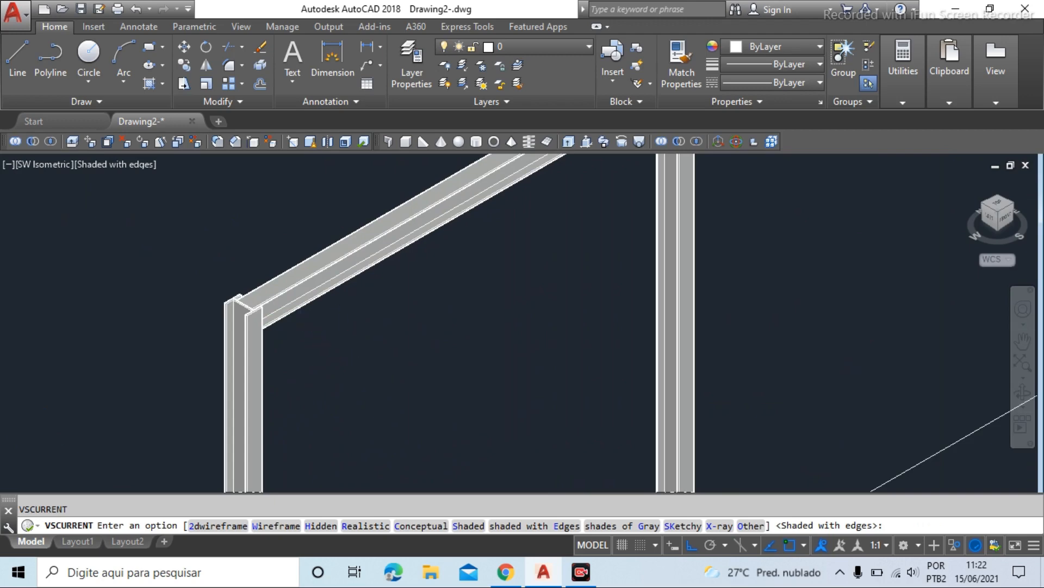
{"action": "scroll", "coordinate": [366, 326], "scroll_direction": "down", "scroll_amount": 1}
{"action": "scroll", "coordinate": [359, 321], "scroll_direction": "up", "scroll_amount": 3}
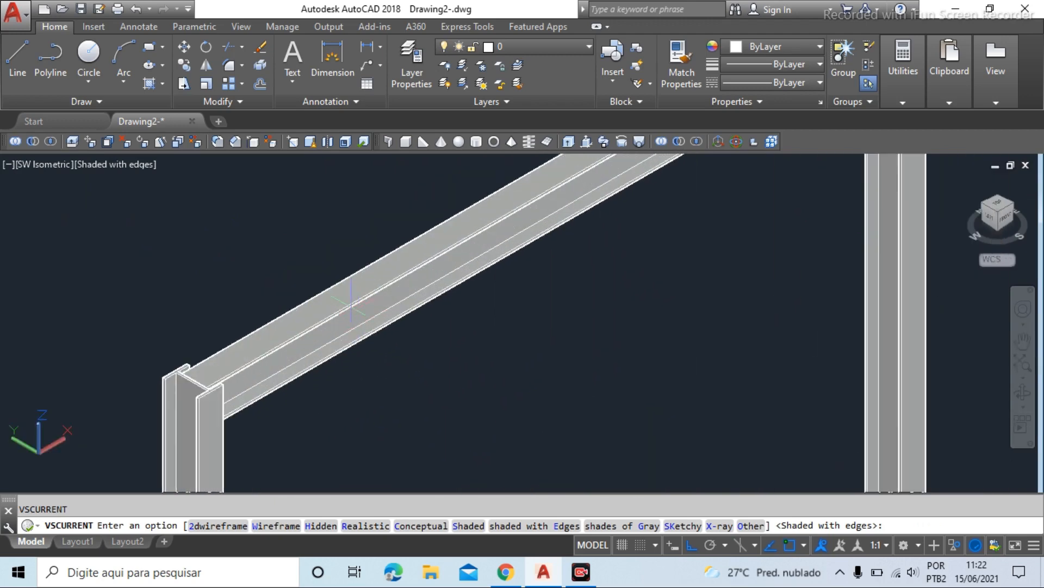
Copy the top beam beside the corner column along the Y axis with Ortho on, into the empty space outside the frame
{"action": "left_click", "coordinate": [184, 64]}
{"action": "left_click", "coordinate": [392, 332]}
{"action": "left_click", "coordinate": [311, 267]}
{"action": "scroll", "coordinate": [430, 333], "scroll_direction": "down", "scroll_amount": 3}
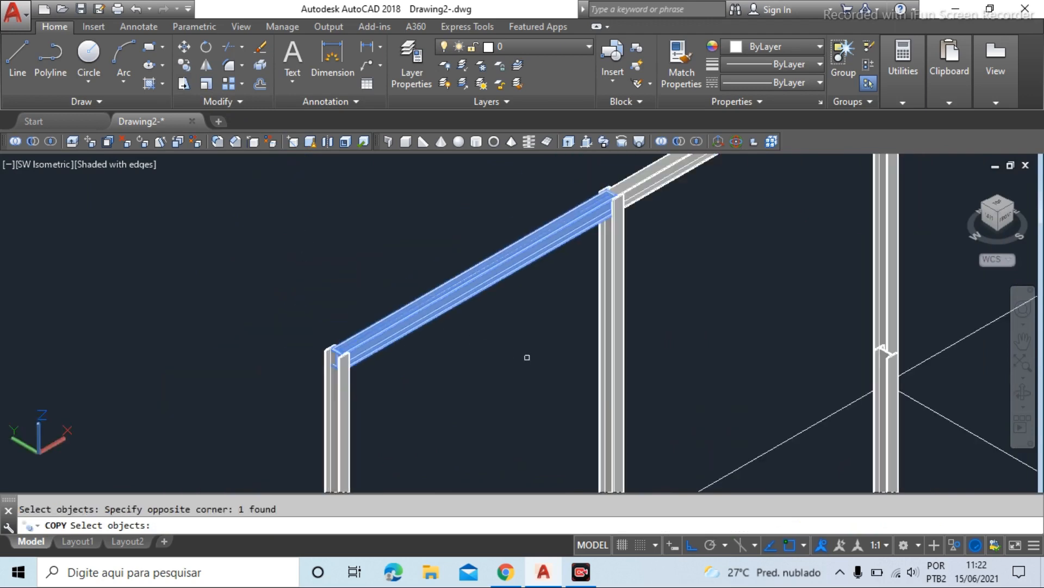
{"action": "key", "text": "Return"}
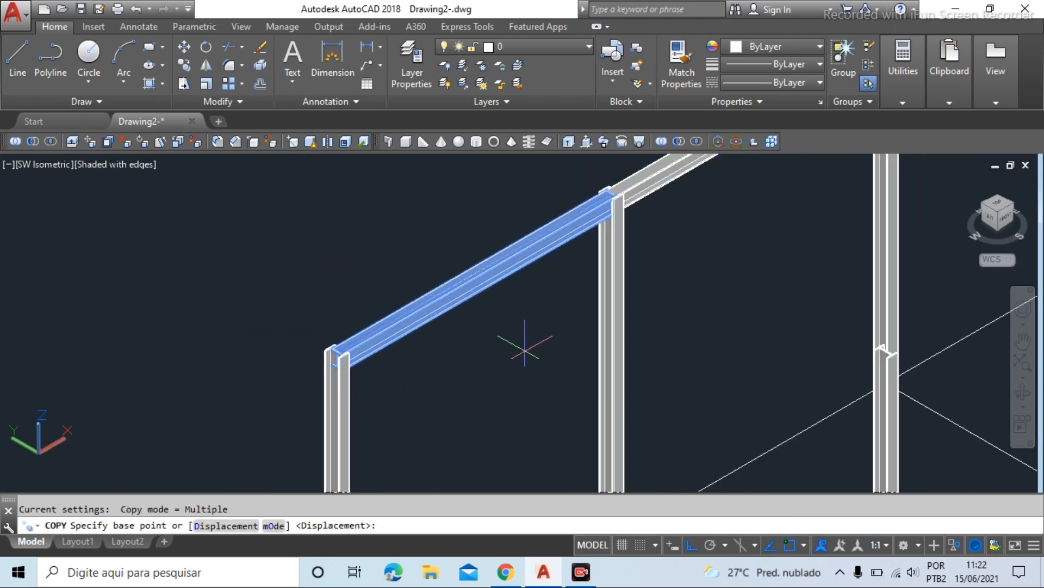
{"action": "left_click", "coordinate": [501, 341]}
{"action": "scroll", "coordinate": [371, 307], "scroll_direction": "down", "scroll_amount": 2}
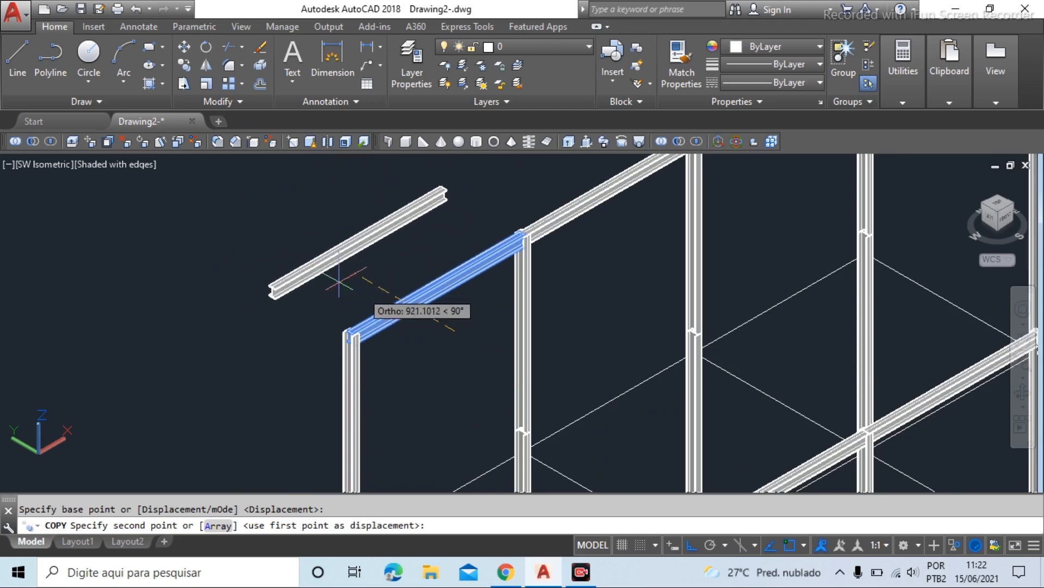
{"action": "left_click", "coordinate": [285, 277]}
{"action": "key", "text": "Escape"}
Rotate the copied beam 90 degrees about the Z axis with 3DROTATE, using its near upper flange corner as base point
{"action": "scroll", "coordinate": [207, 222], "scroll_direction": "up", "scroll_amount": 4}
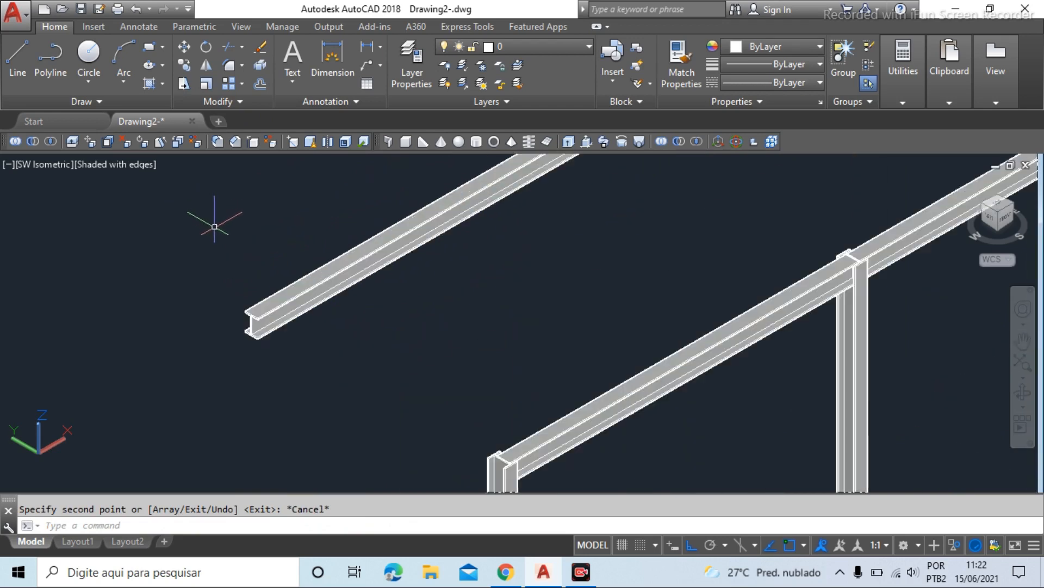
{"action": "left_click", "coordinate": [736, 142]}
{"action": "left_click", "coordinate": [552, 206]}
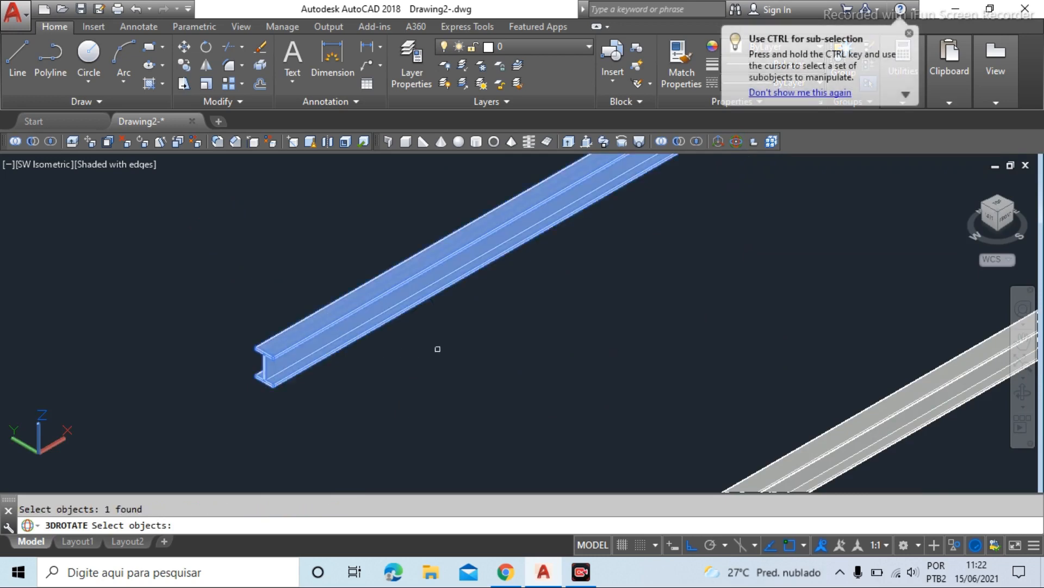
{"action": "key", "text": "Return"}
{"action": "scroll", "coordinate": [500, 261], "scroll_direction": "down", "scroll_amount": 4}
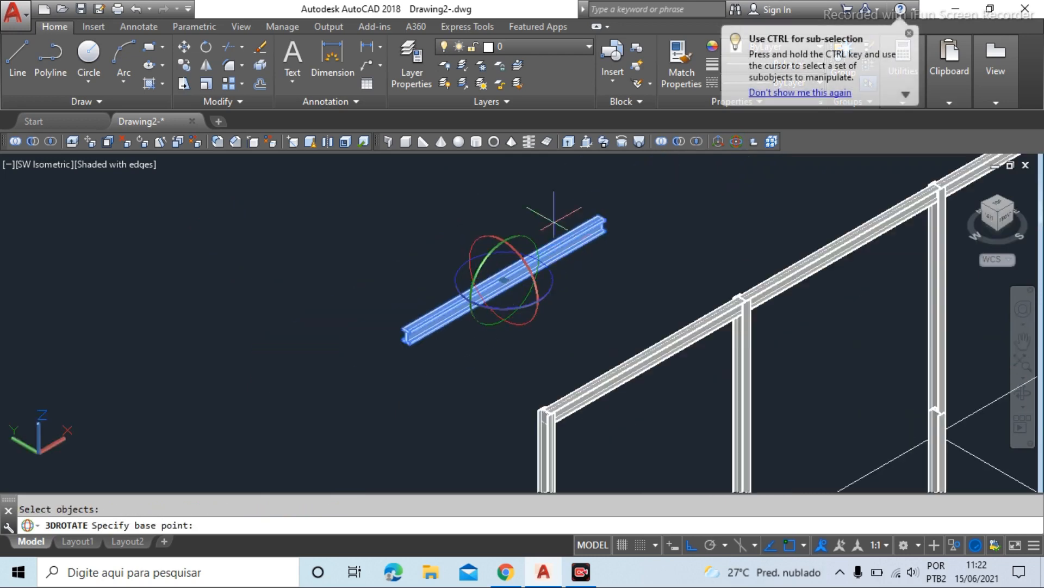
{"action": "scroll", "coordinate": [523, 249], "scroll_direction": "up", "scroll_amount": 3}
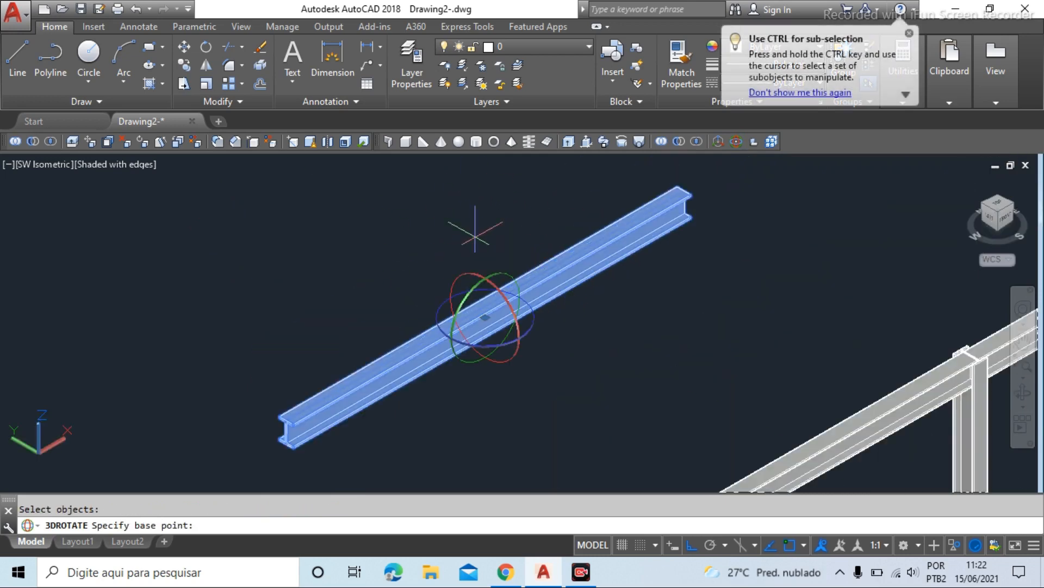
{"action": "scroll", "coordinate": [514, 331], "scroll_direction": "up", "scroll_amount": 2}
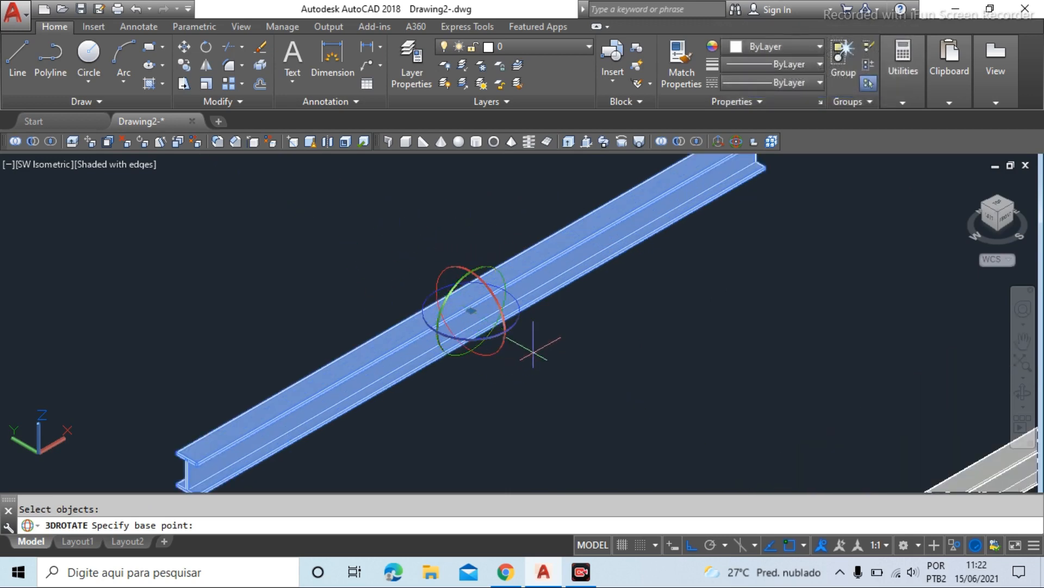
{"action": "scroll", "coordinate": [509, 344], "scroll_direction": "up", "scroll_amount": 2}
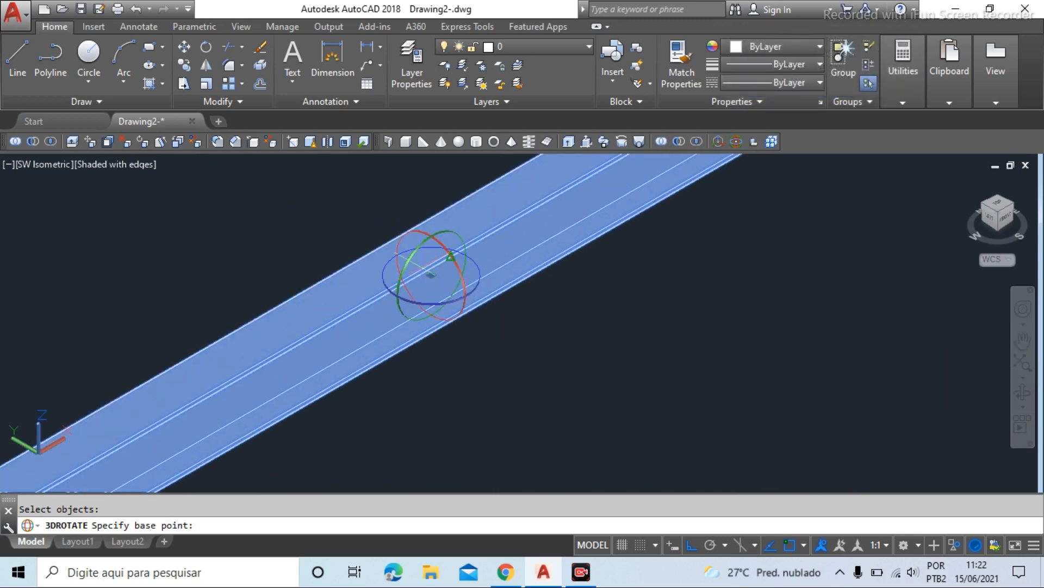
{"action": "scroll", "coordinate": [520, 295], "scroll_direction": "down", "scroll_amount": 3}
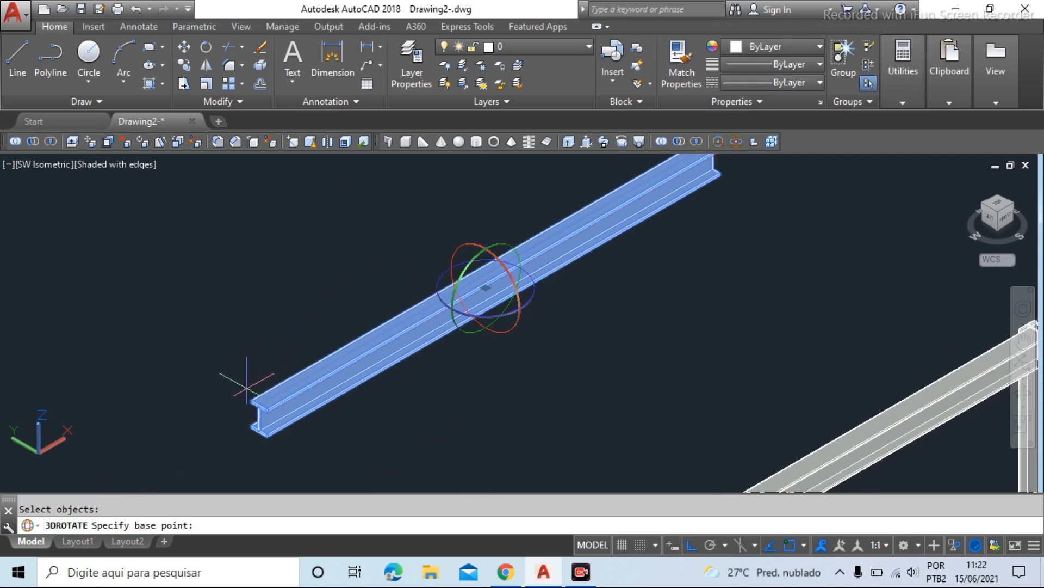
{"action": "left_click", "coordinate": [252, 400]}
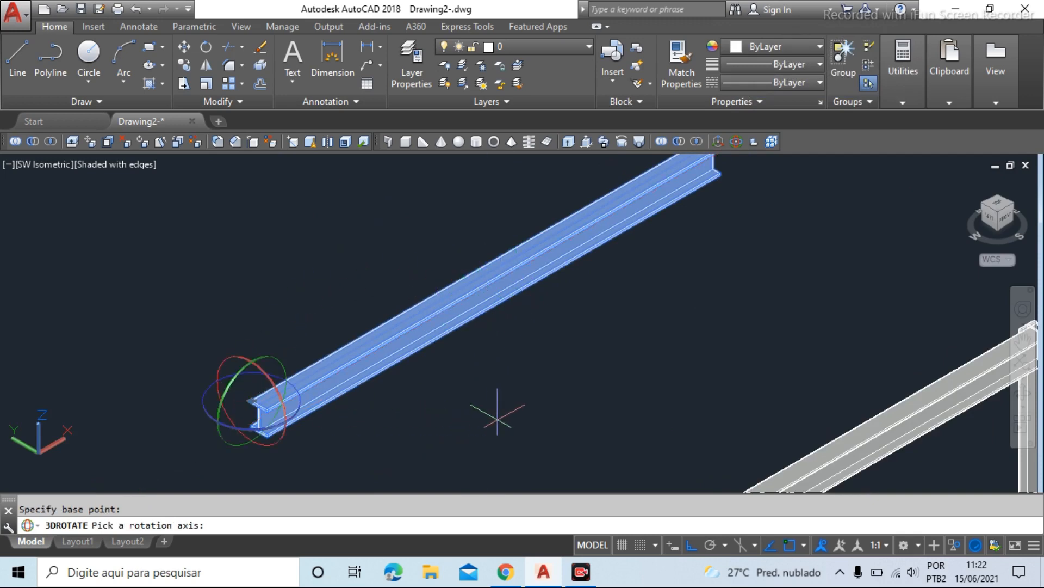
{"action": "scroll", "coordinate": [228, 384], "scroll_direction": "up", "scroll_amount": 3}
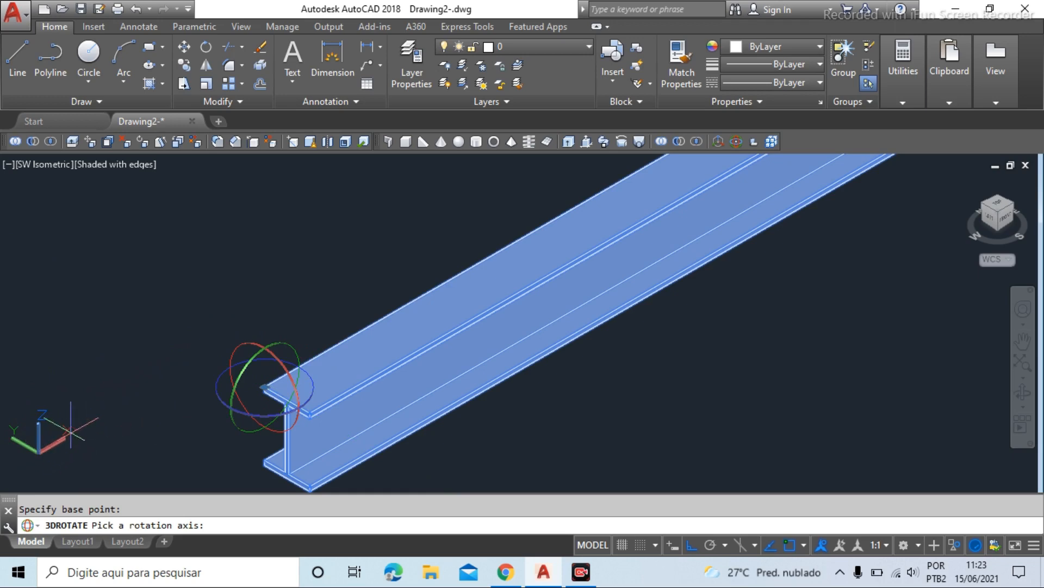
{"action": "left_click", "coordinate": [220, 403]}
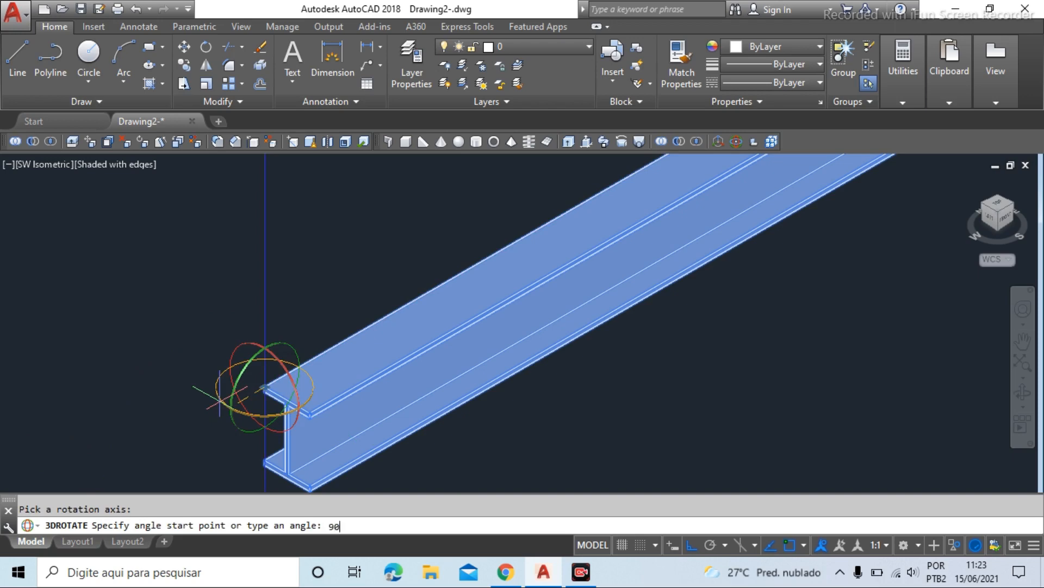
{"action": "type", "text": "90"}
{"action": "key", "text": "Return"}
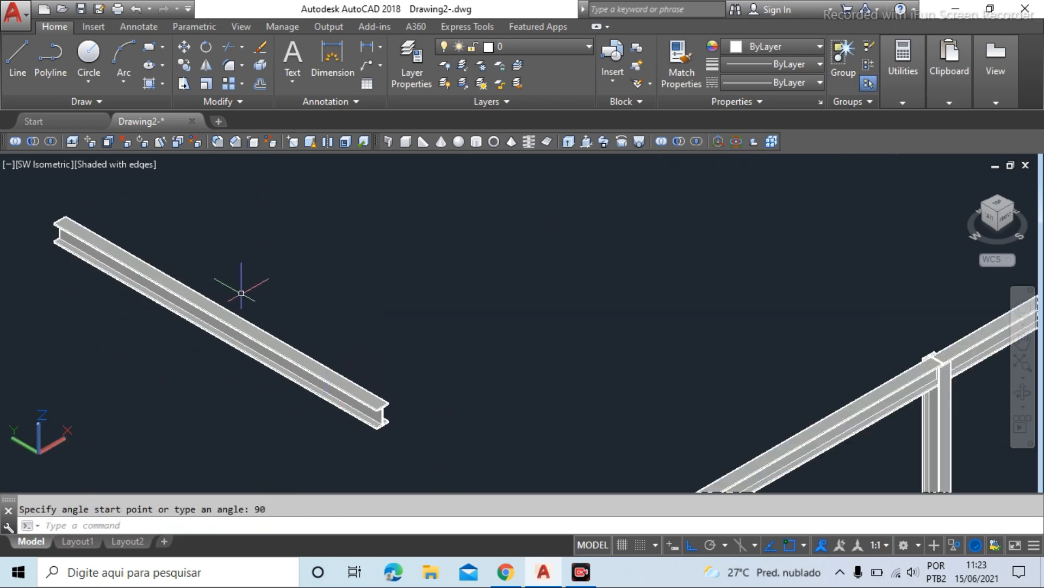
Move the rotated beam by the midpoint of its upper flange's end edge onto the corner column's top flange edge, with polar tracking on
{"action": "scroll", "coordinate": [479, 370], "scroll_direction": "down", "scroll_amount": 3}
{"action": "scroll", "coordinate": [381, 315], "scroll_direction": "up", "scroll_amount": 2}
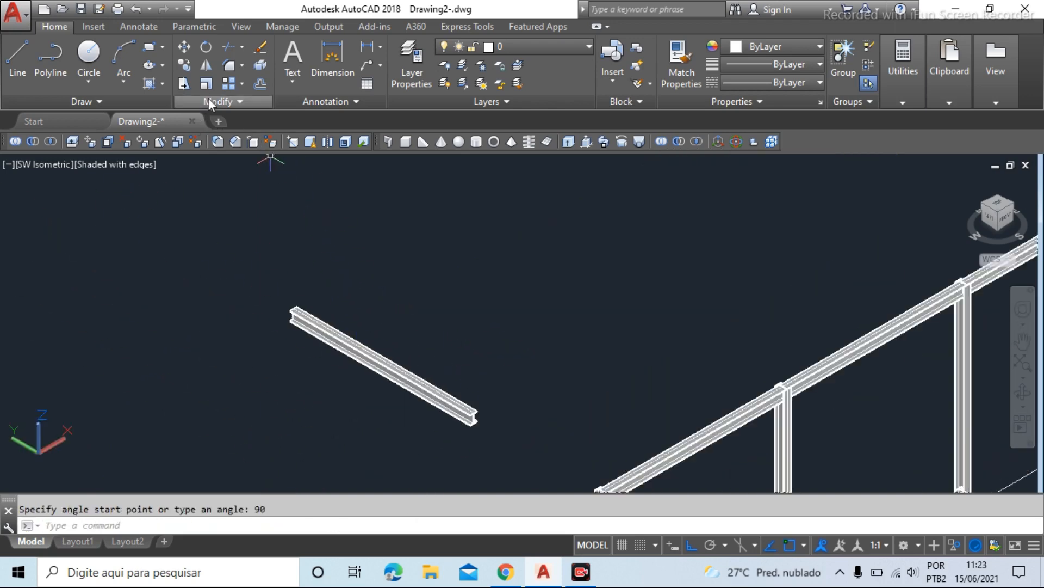
{"action": "left_click", "coordinate": [184, 46]}
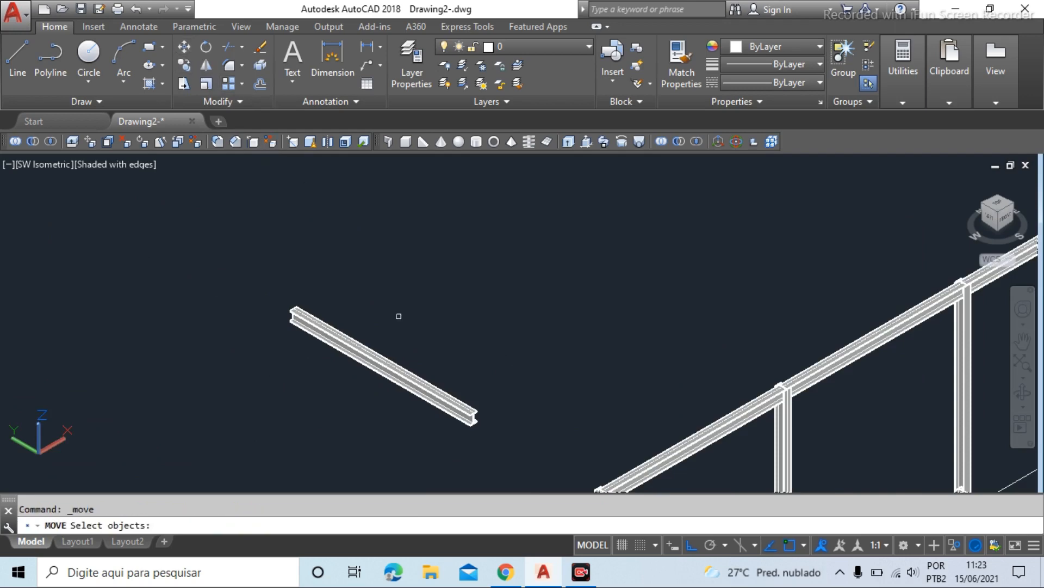
{"action": "left_click", "coordinate": [396, 315]}
{"action": "left_click", "coordinate": [276, 392]}
{"action": "key", "text": "Return"}
{"action": "scroll", "coordinate": [284, 294], "scroll_direction": "up", "scroll_amount": 6}
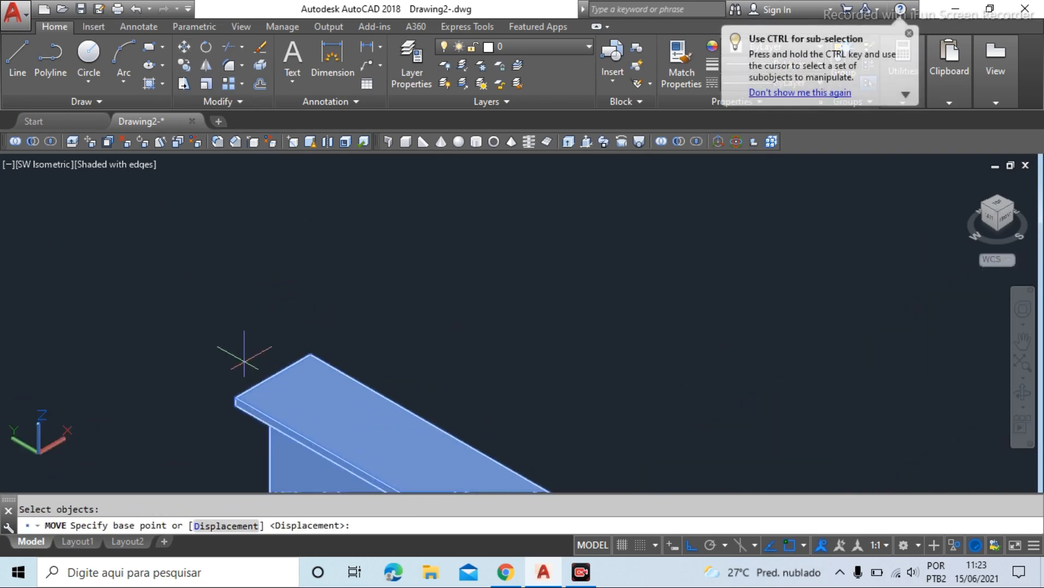
{"action": "left_click", "coordinate": [329, 385]}
{"action": "scroll", "coordinate": [329, 386], "scroll_direction": "down", "scroll_amount": 8}
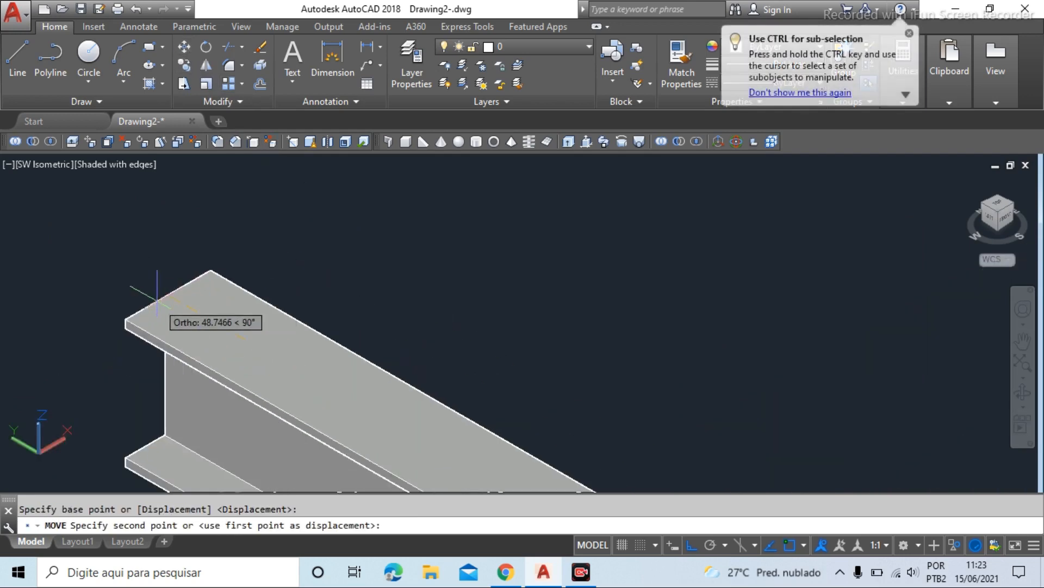
{"action": "scroll", "coordinate": [288, 351], "scroll_direction": "up", "scroll_amount": 8}
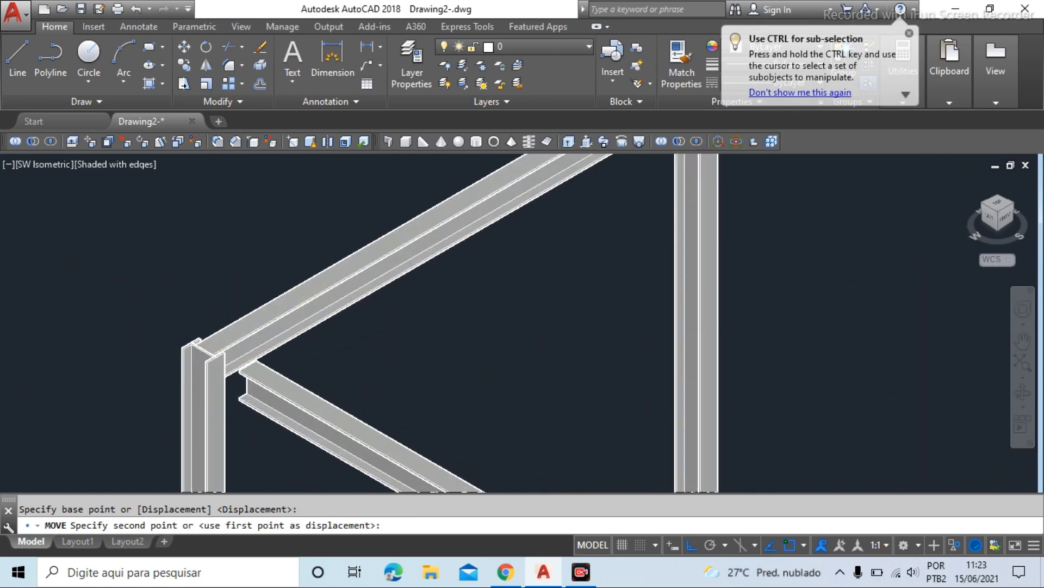
{"action": "scroll", "coordinate": [276, 342], "scroll_direction": "up", "scroll_amount": 2}
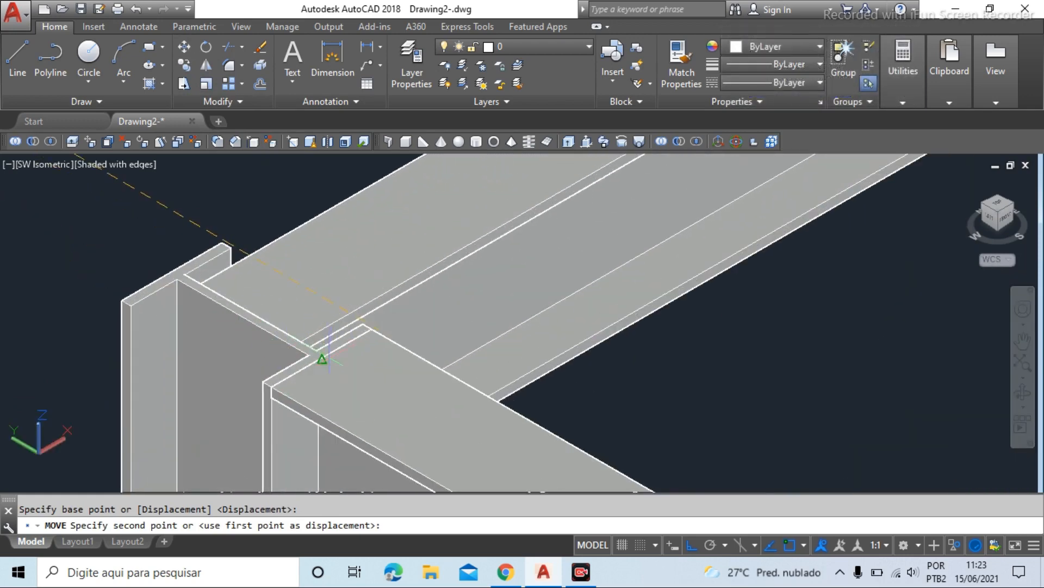
{"action": "left_click", "coordinate": [710, 544]}
{"action": "scroll", "coordinate": [330, 350], "scroll_direction": "up", "scroll_amount": 4}
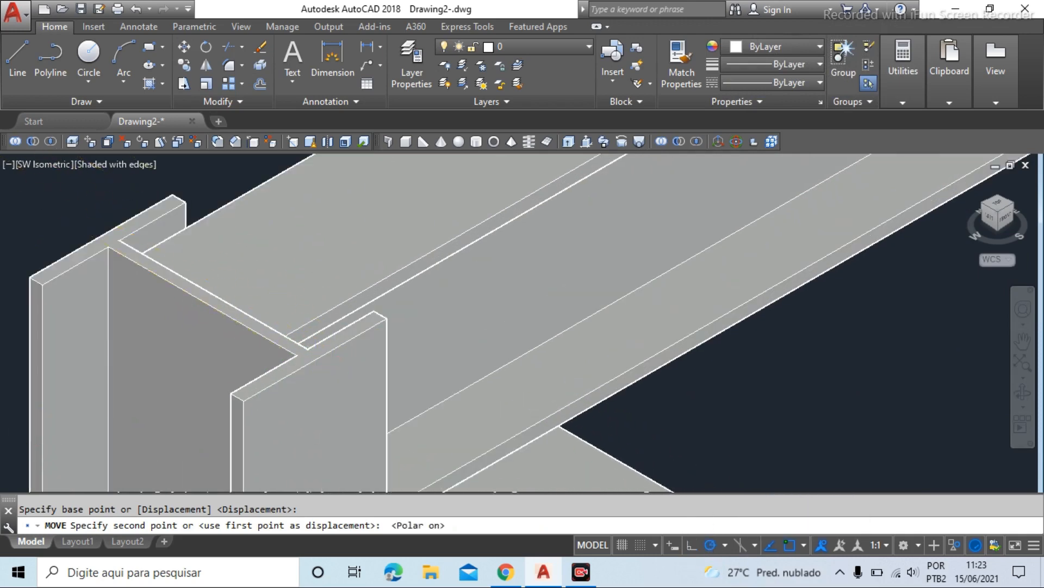
{"action": "left_click", "coordinate": [314, 357]}
Examine the placed cross beam along its length, from the corner column joint to its end over the middle-row column
{"action": "scroll", "coordinate": [261, 289], "scroll_direction": "down", "scroll_amount": 8}
{"action": "scroll", "coordinate": [234, 222], "scroll_direction": "down", "scroll_amount": 3}
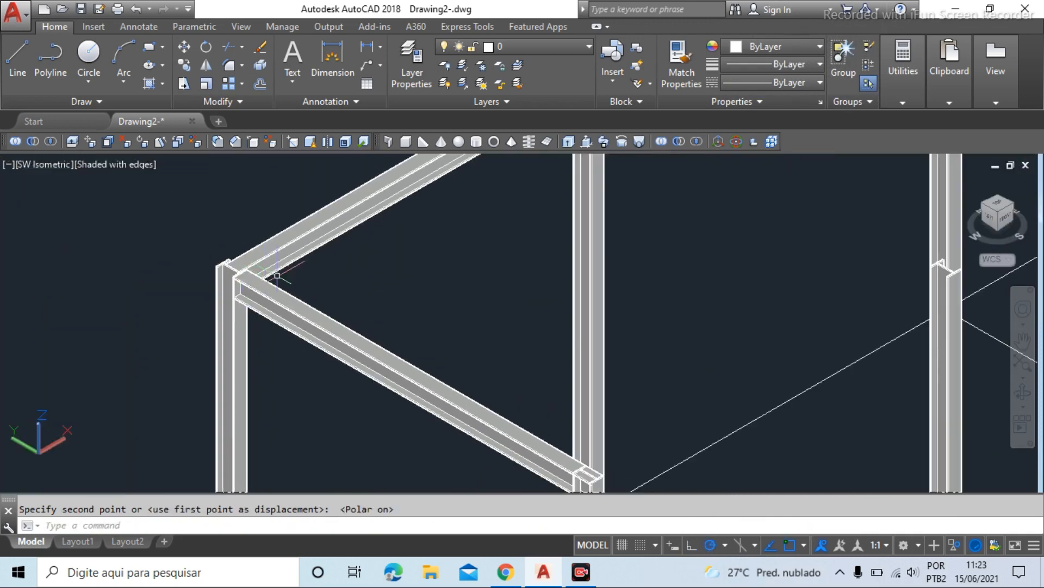
{"action": "scroll", "coordinate": [334, 268], "scroll_direction": "down", "scroll_amount": 3}
{"action": "scroll", "coordinate": [334, 268], "scroll_direction": "up", "scroll_amount": 5}
{"action": "scroll", "coordinate": [280, 248], "scroll_direction": "up", "scroll_amount": 4}
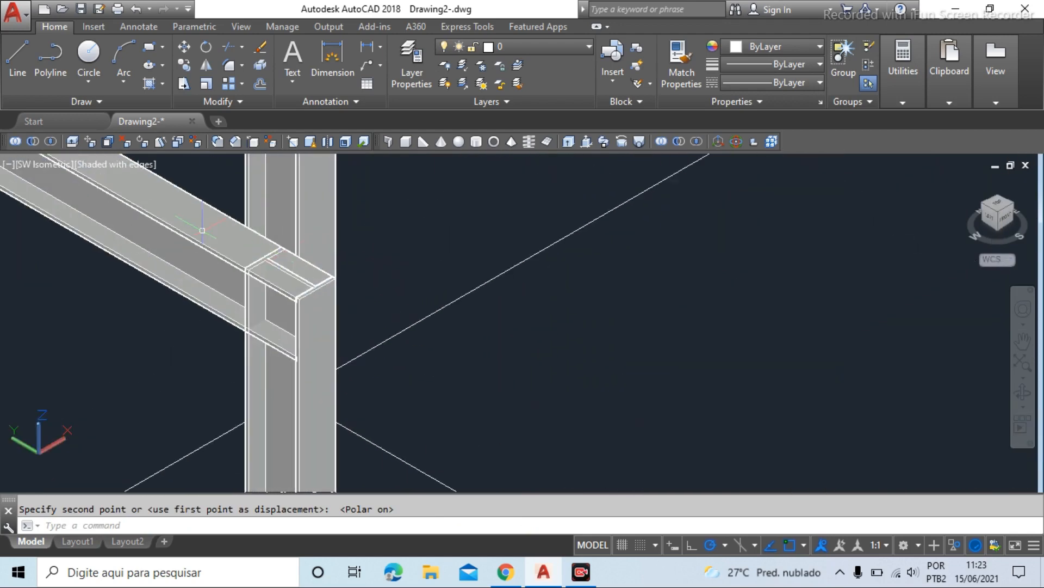
{"action": "scroll", "coordinate": [229, 280], "scroll_direction": "up", "scroll_amount": 2}
{"action": "scroll", "coordinate": [393, 347], "scroll_direction": "down", "scroll_amount": 5}
{"action": "scroll", "coordinate": [242, 245], "scroll_direction": "up", "scroll_amount": 2}
Inspect how the cross beam's far end overlaps the top of the middle-row column by highlighting the beam
{"action": "left_click", "coordinate": [242, 244]}
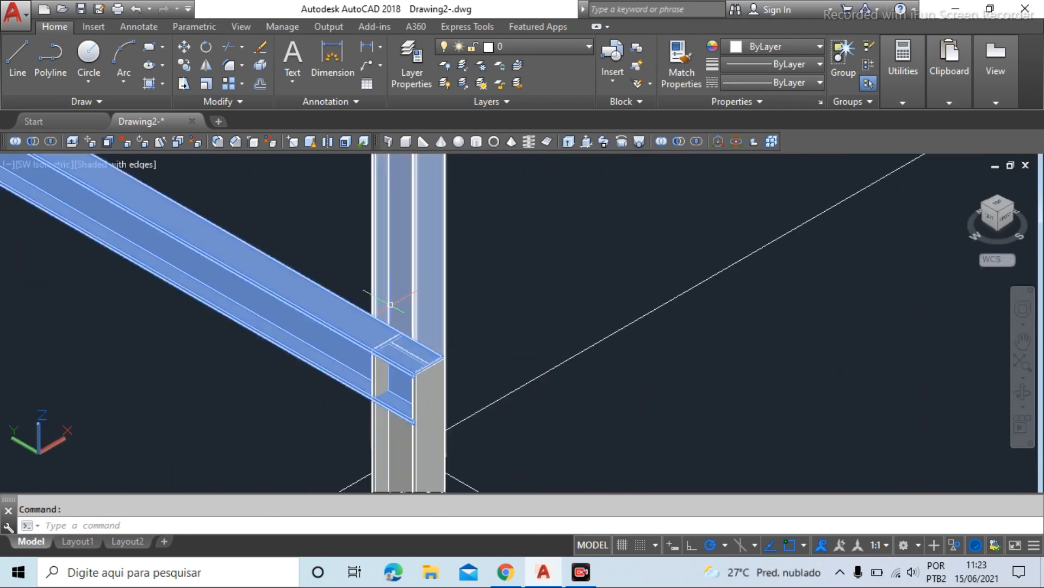
{"action": "left_click", "coordinate": [441, 373]}
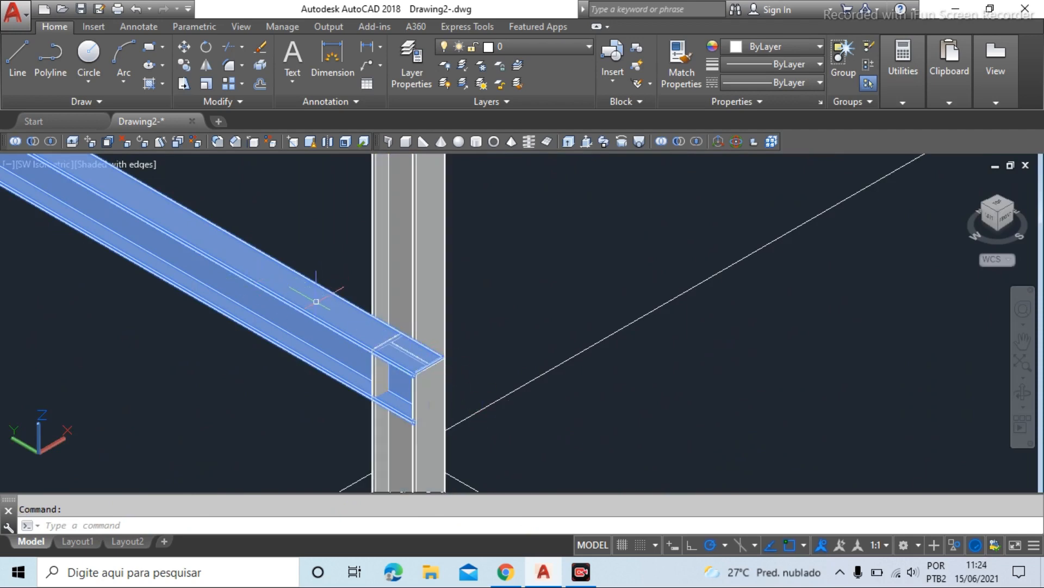
{"action": "scroll", "coordinate": [316, 301], "scroll_direction": "up", "scroll_amount": 1}
{"action": "key", "text": "Escape"}
{"action": "left_click", "coordinate": [329, 227]}
{"action": "left_click", "coordinate": [240, 307]}
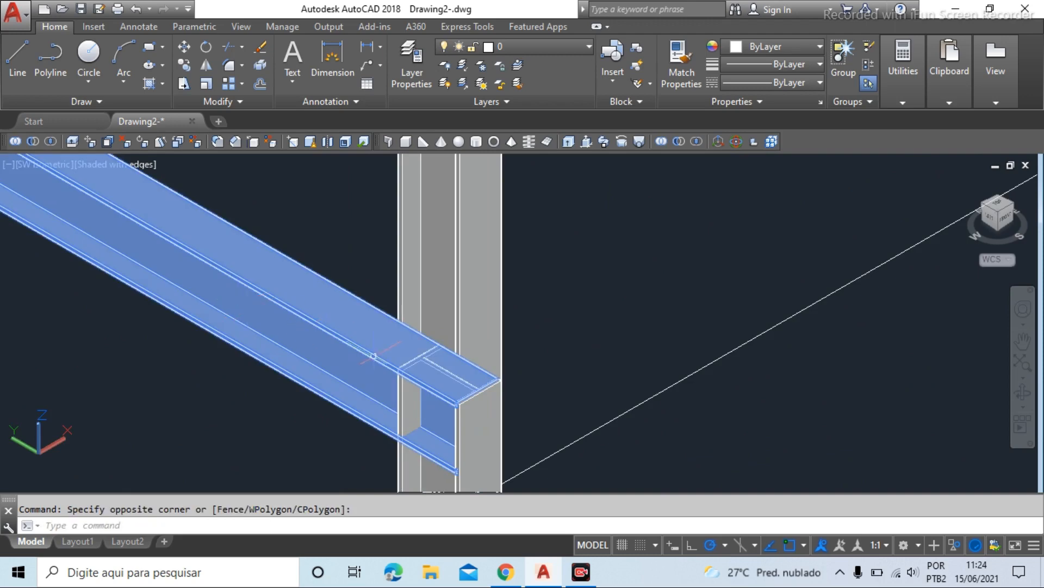
{"action": "scroll", "coordinate": [463, 381], "scroll_direction": "up", "scroll_amount": 5}
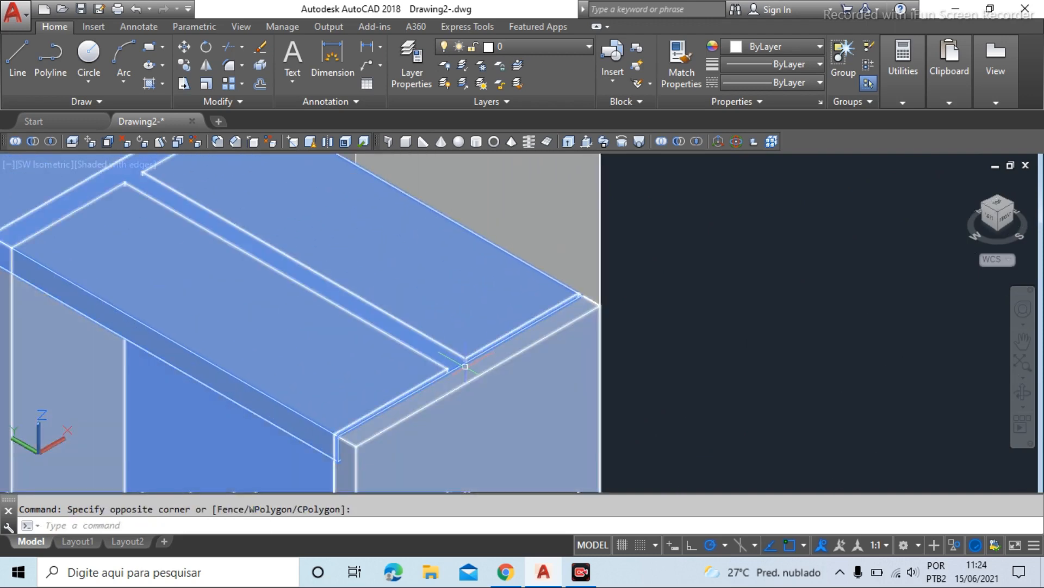
{"action": "scroll", "coordinate": [465, 366], "scroll_direction": "down", "scroll_amount": 4}
{"action": "key", "text": "Escape"}
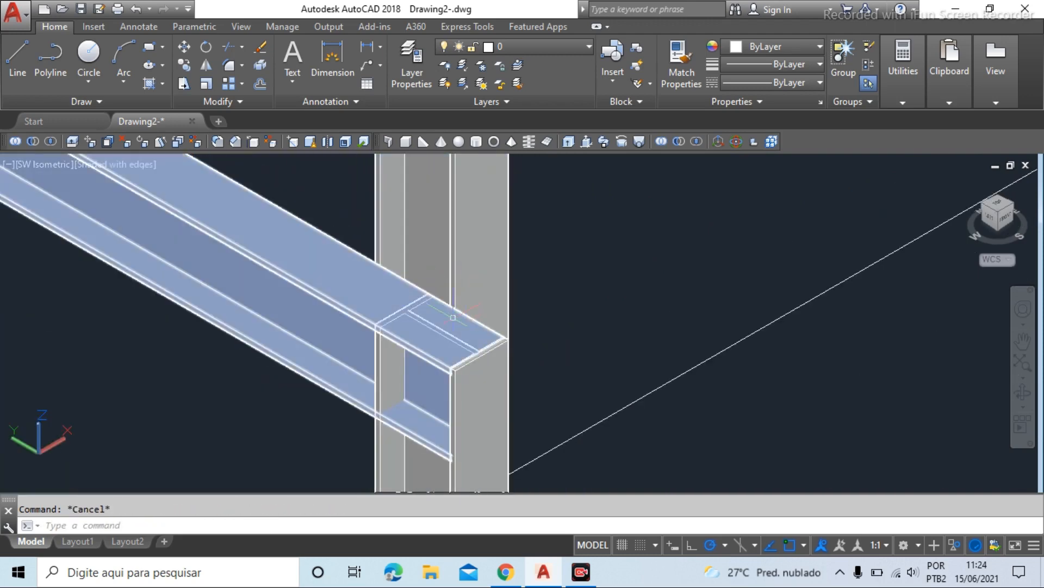
{"action": "scroll", "coordinate": [453, 318], "scroll_direction": "down", "scroll_amount": 8}
{"action": "scroll", "coordinate": [318, 275], "scroll_direction": "up", "scroll_amount": 4}
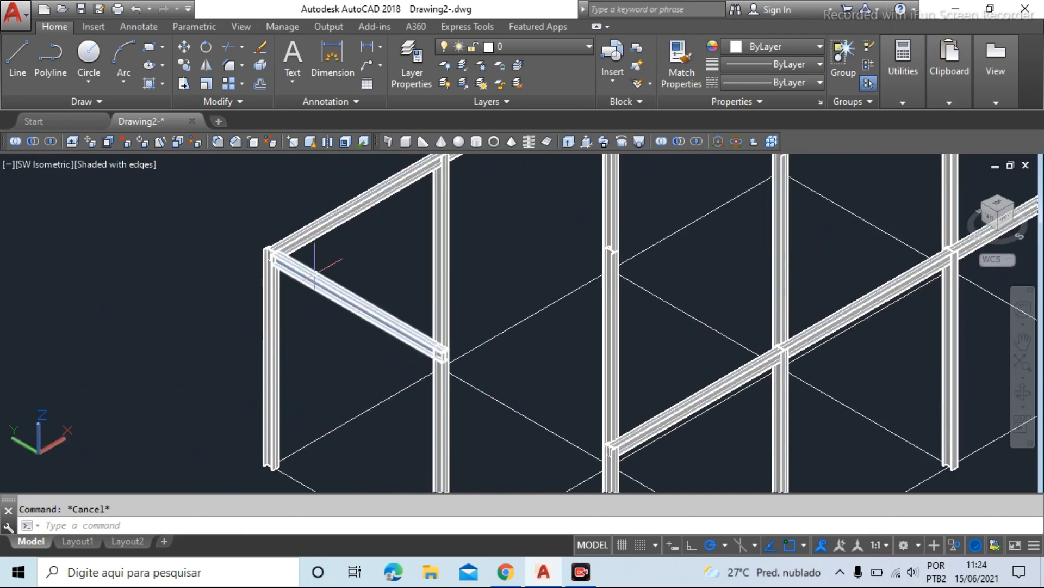
{"action": "scroll", "coordinate": [314, 271], "scroll_direction": "up", "scroll_amount": 2}
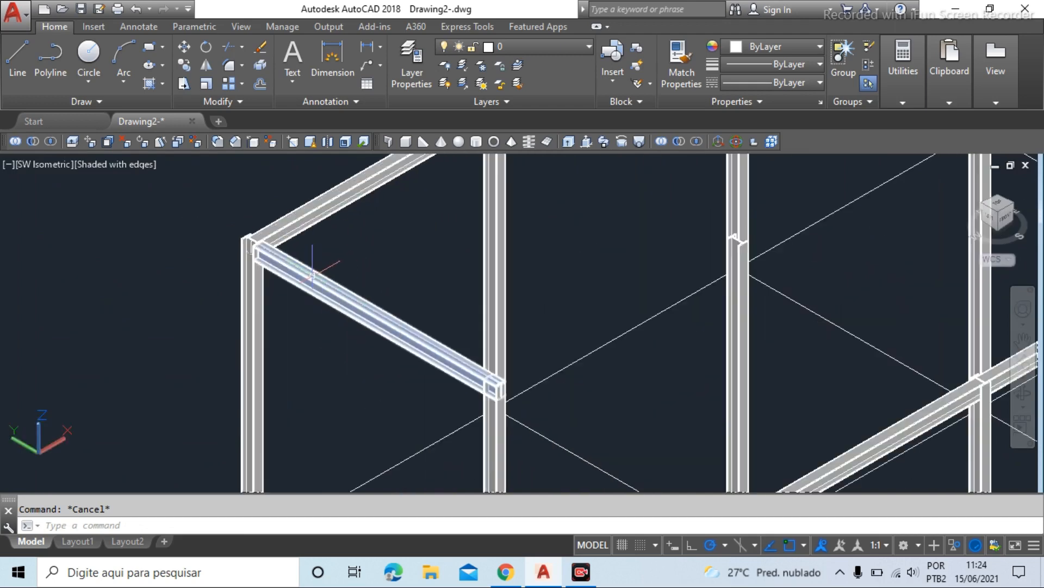
{"action": "scroll", "coordinate": [293, 254], "scroll_direction": "down", "scroll_amount": 4}
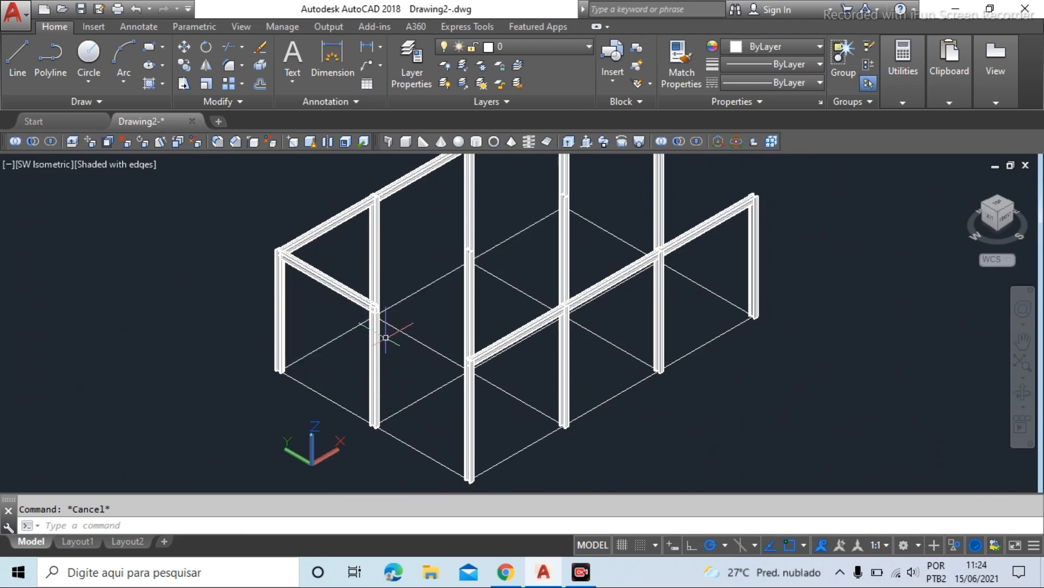
{"action": "scroll", "coordinate": [364, 334], "scroll_direction": "up", "scroll_amount": 5}
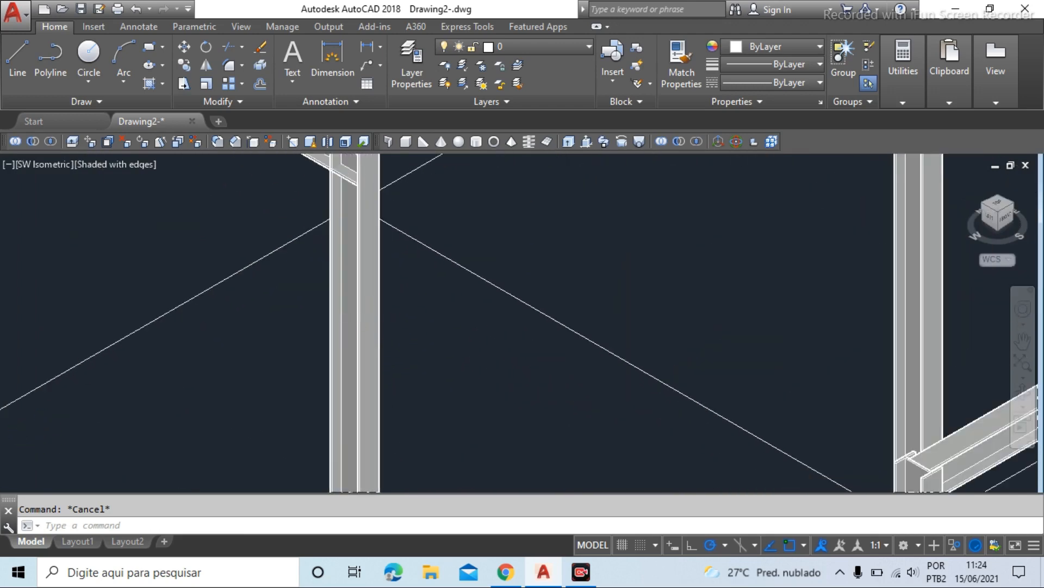
{"action": "left_click", "coordinate": [376, 329]}
{"action": "scroll", "coordinate": [378, 468], "scroll_direction": "down", "scroll_amount": 1}
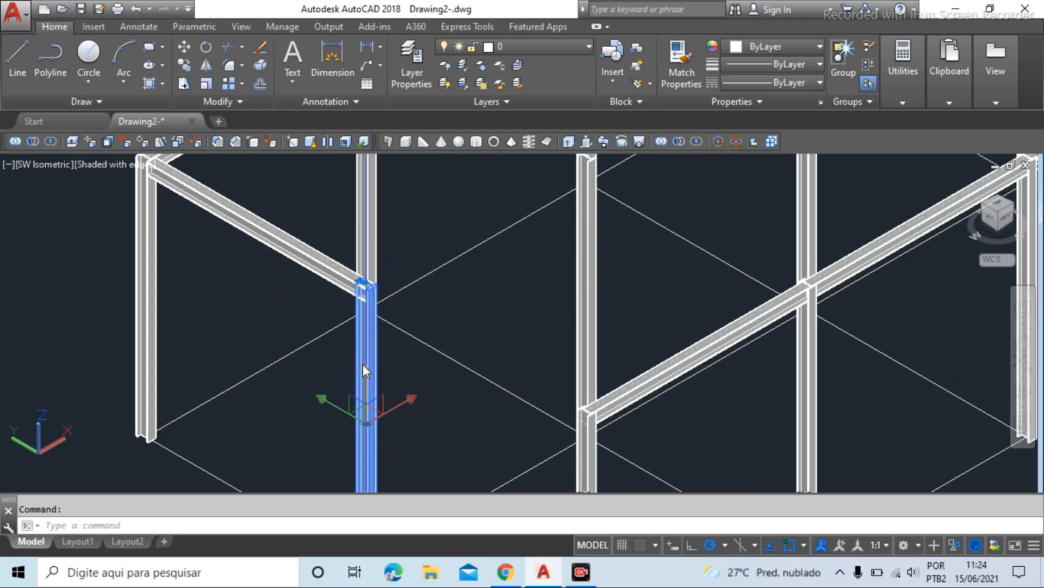
{"action": "scroll", "coordinate": [363, 364], "scroll_direction": "up", "scroll_amount": 3}
{"action": "right_click", "coordinate": [381, 313]}
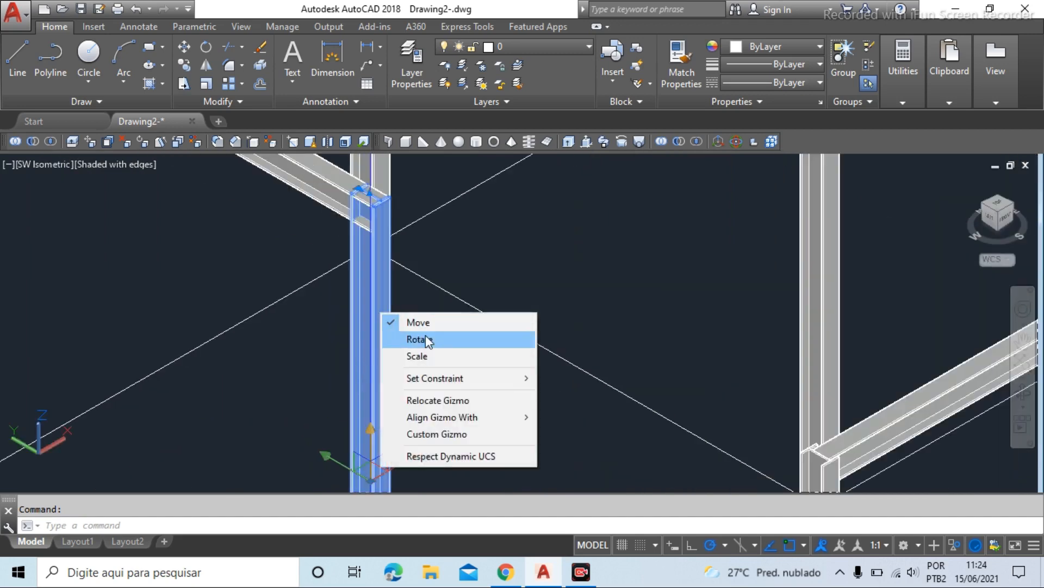
{"action": "key", "text": "Escape"}
{"action": "key", "text": "Escape"}
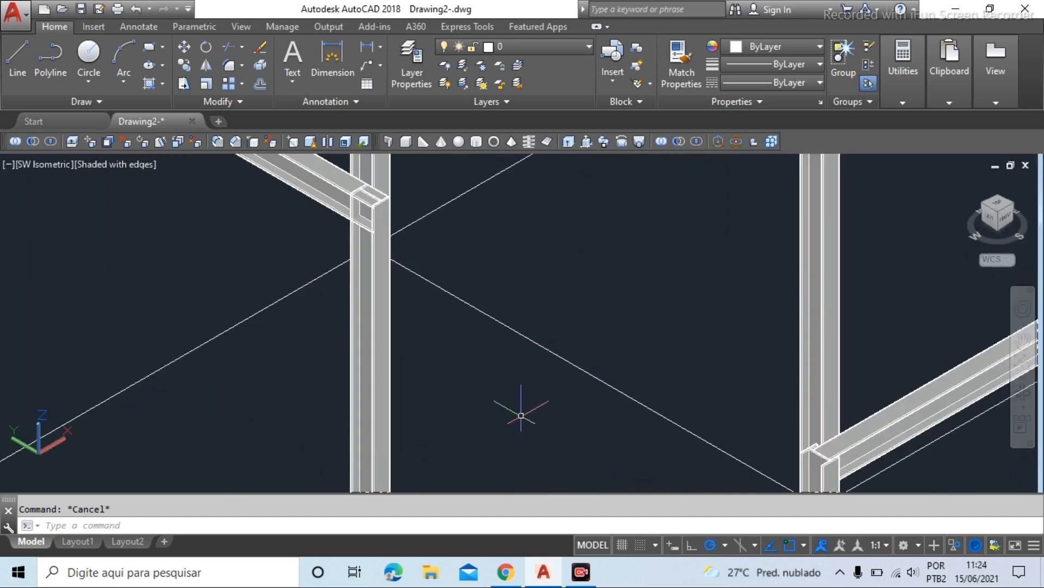
Hide the middle-row column under the cross beam's free end with Hide Objects
{"action": "left_click", "coordinate": [382, 347]}
{"action": "right_click", "coordinate": [385, 322]}
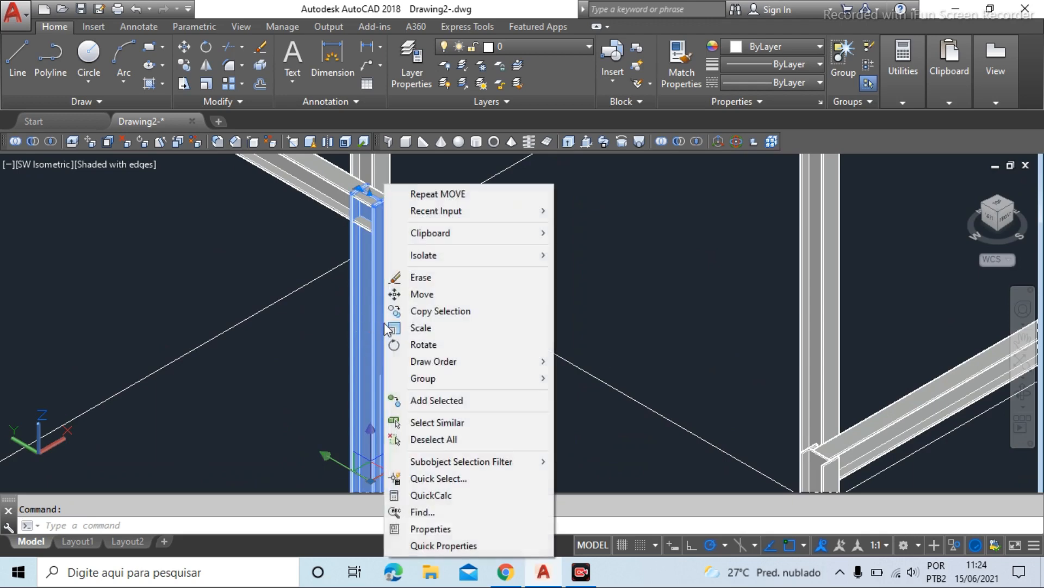
{"action": "mouse_move", "coordinate": [446, 256]}
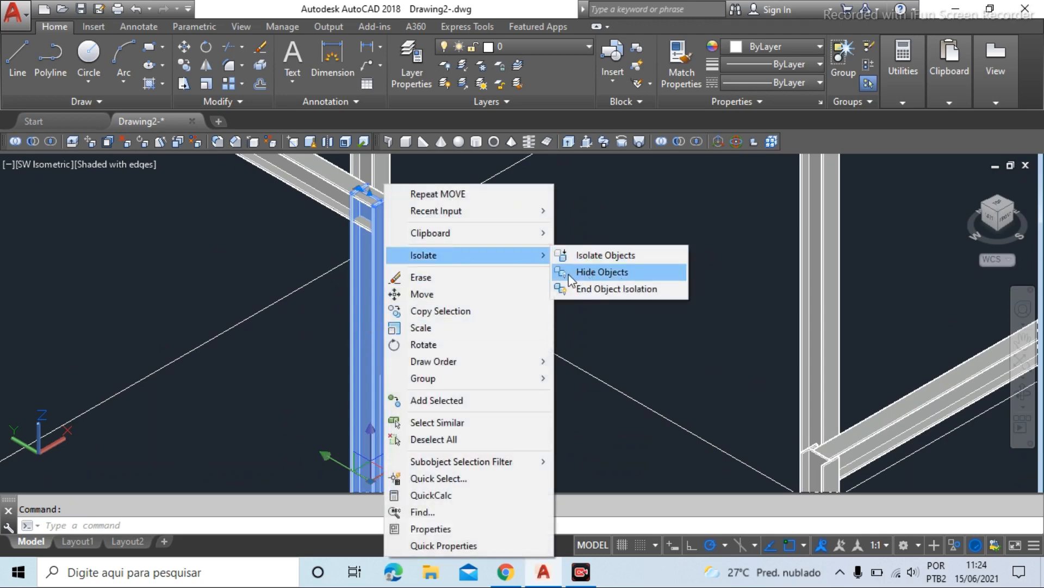
{"action": "left_click", "coordinate": [597, 272]}
Examine the exposed cross beam end and compare it with the flange position at the neighbouring middle-row column's top
{"action": "scroll", "coordinate": [396, 354], "scroll_direction": "down", "scroll_amount": 3}
{"action": "scroll", "coordinate": [397, 354], "scroll_direction": "up", "scroll_amount": 5}
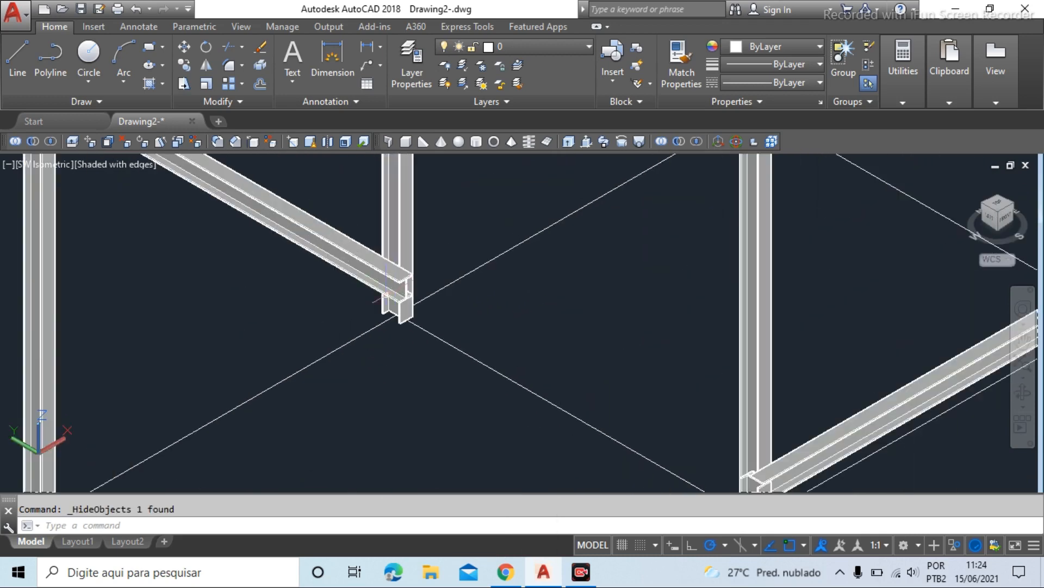
{"action": "scroll", "coordinate": [396, 354], "scroll_direction": "up", "scroll_amount": 2}
{"action": "scroll", "coordinate": [397, 355], "scroll_direction": "down", "scroll_amount": 5}
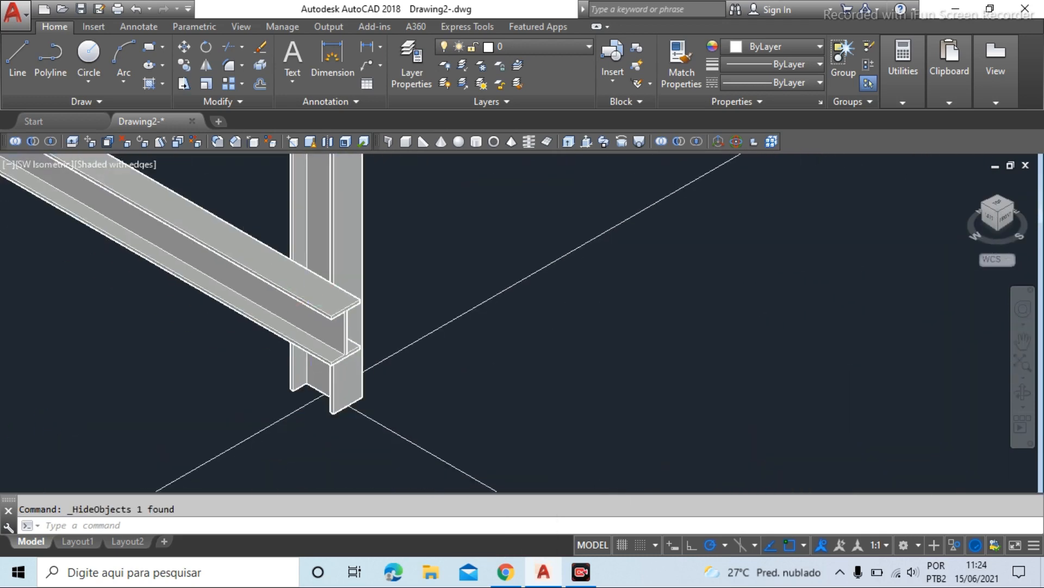
{"action": "scroll", "coordinate": [390, 280], "scroll_direction": "down", "scroll_amount": 4}
{"action": "scroll", "coordinate": [390, 280], "scroll_direction": "up", "scroll_amount": 8}
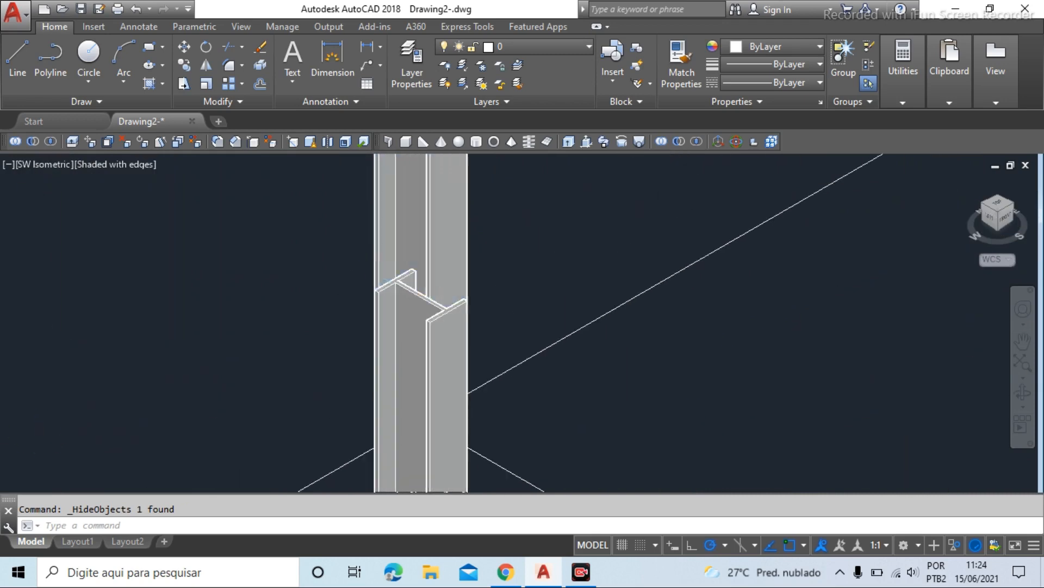
{"action": "scroll", "coordinate": [373, 287], "scroll_direction": "up", "scroll_amount": 3}
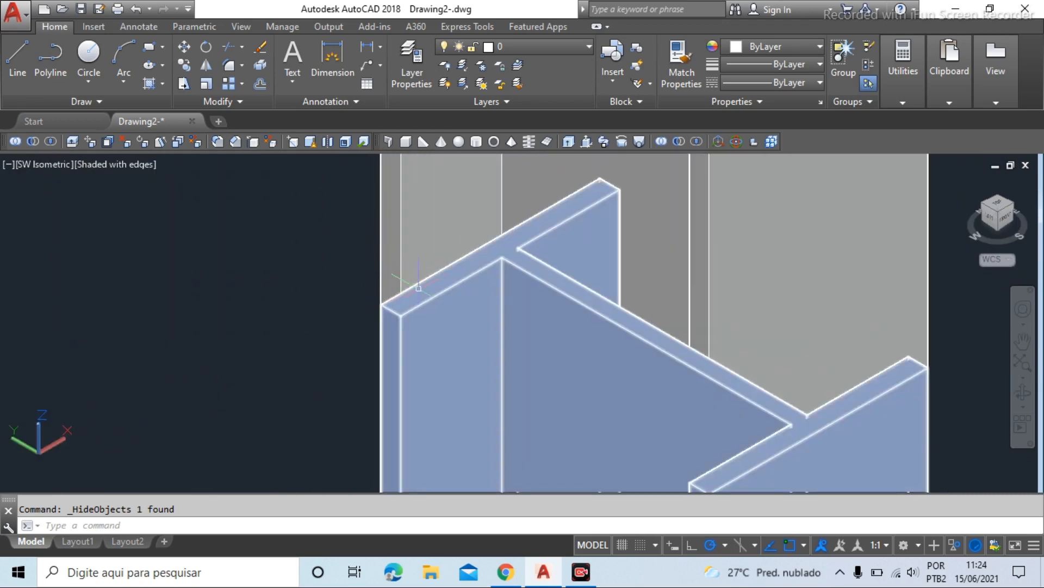
{"action": "scroll", "coordinate": [418, 287], "scroll_direction": "down", "scroll_amount": 3}
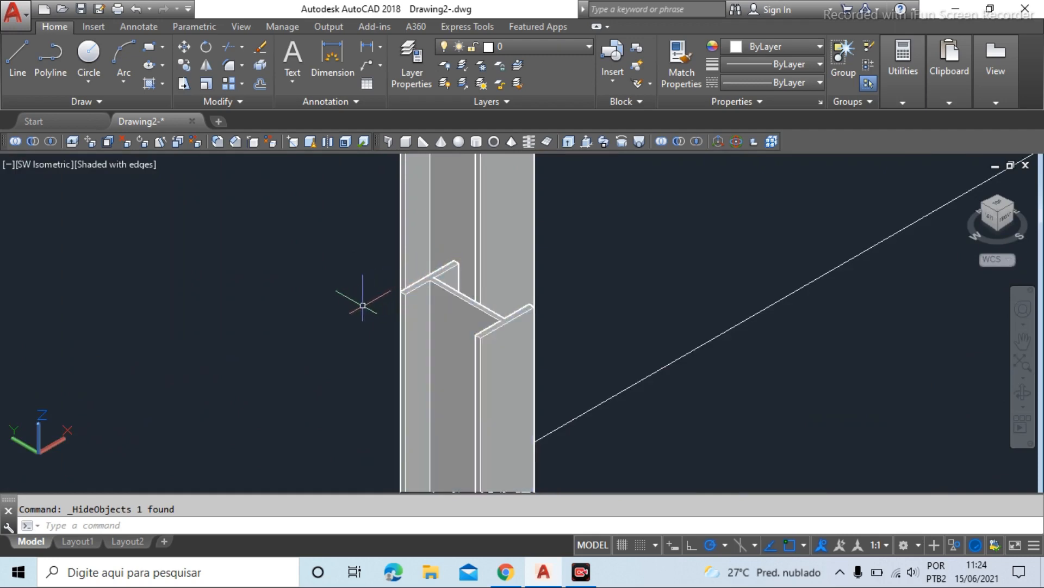
{"action": "scroll", "coordinate": [362, 306], "scroll_direction": "down", "scroll_amount": 4}
{"action": "scroll", "coordinate": [600, 210], "scroll_direction": "down", "scroll_amount": 3}
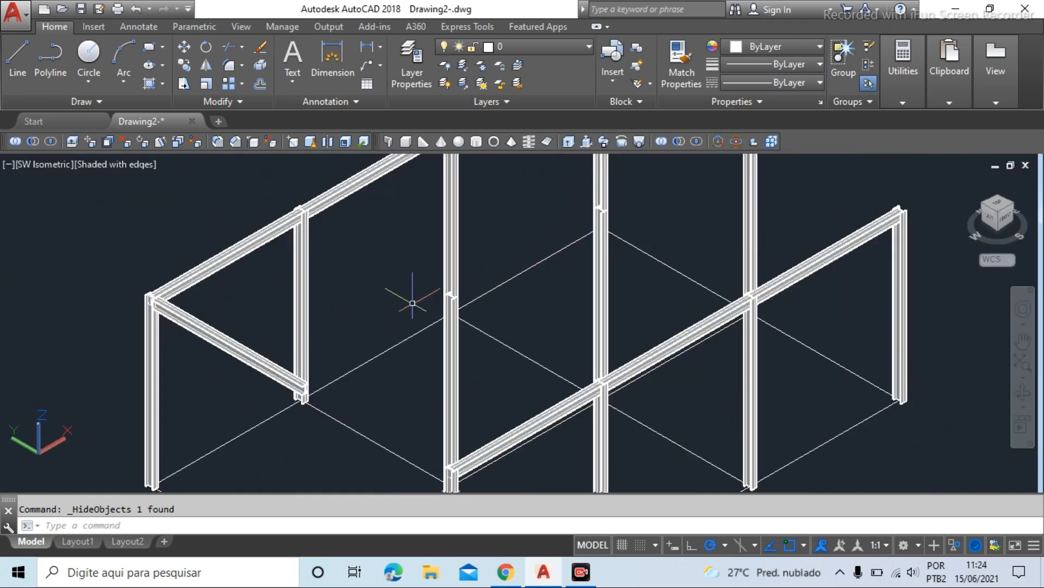
{"action": "scroll", "coordinate": [424, 298], "scroll_direction": "up", "scroll_amount": 3}
{"action": "scroll", "coordinate": [392, 296], "scroll_direction": "up", "scroll_amount": 2}
{"action": "scroll", "coordinate": [415, 300], "scroll_direction": "up", "scroll_amount": 1}
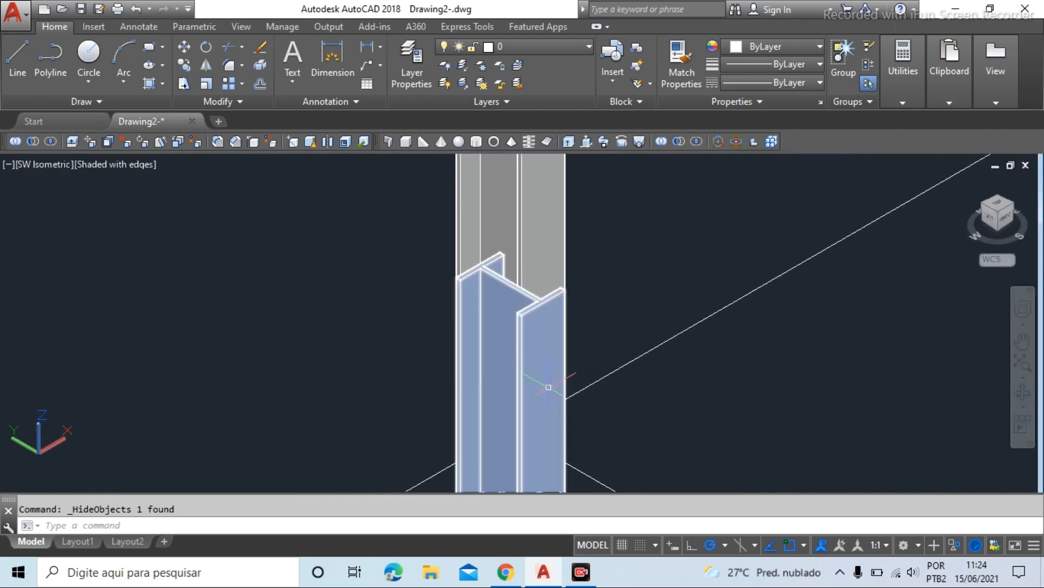
{"action": "scroll", "coordinate": [413, 317], "scroll_direction": "down", "scroll_amount": 4}
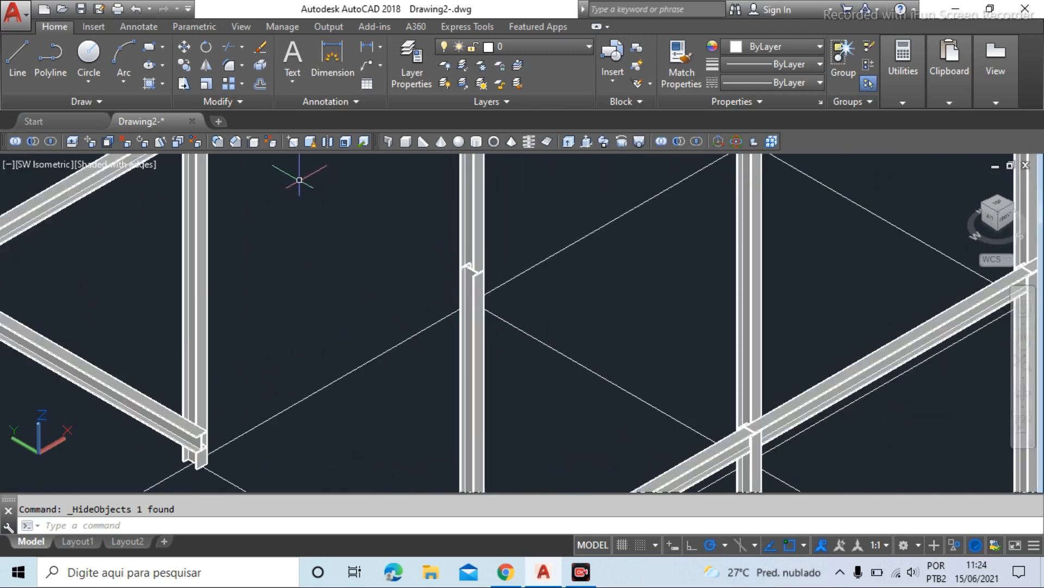
{"action": "scroll", "coordinate": [286, 203], "scroll_direction": "down", "scroll_amount": 2}
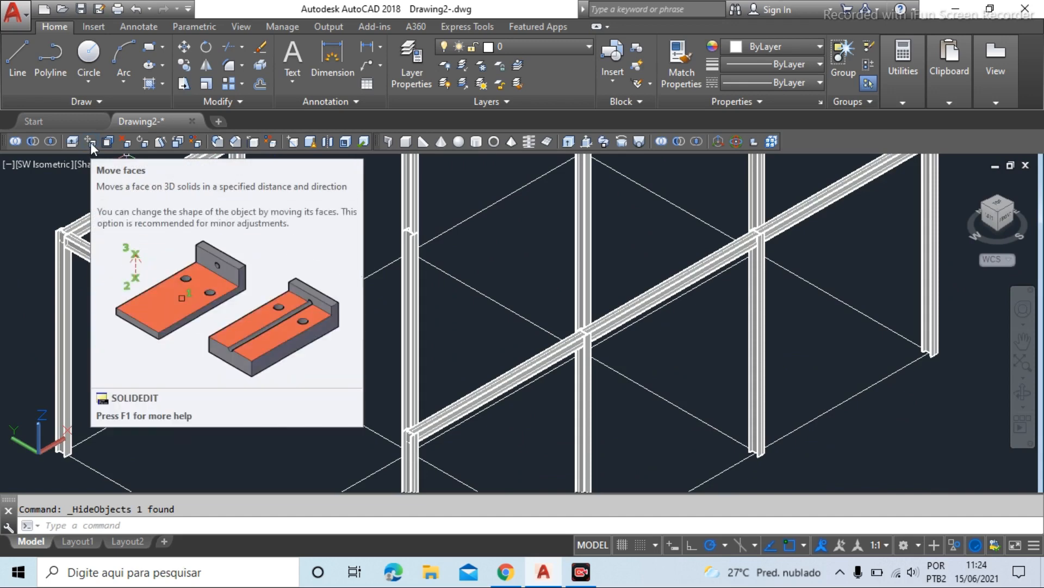
Move the cross beam's end face with Move Faces, from its upper flange corner to the outer flange corner of the neighbouring middle-row column's top
{"action": "left_click", "coordinate": [91, 142]}
{"action": "scroll", "coordinate": [243, 341], "scroll_direction": "up", "scroll_amount": 8}
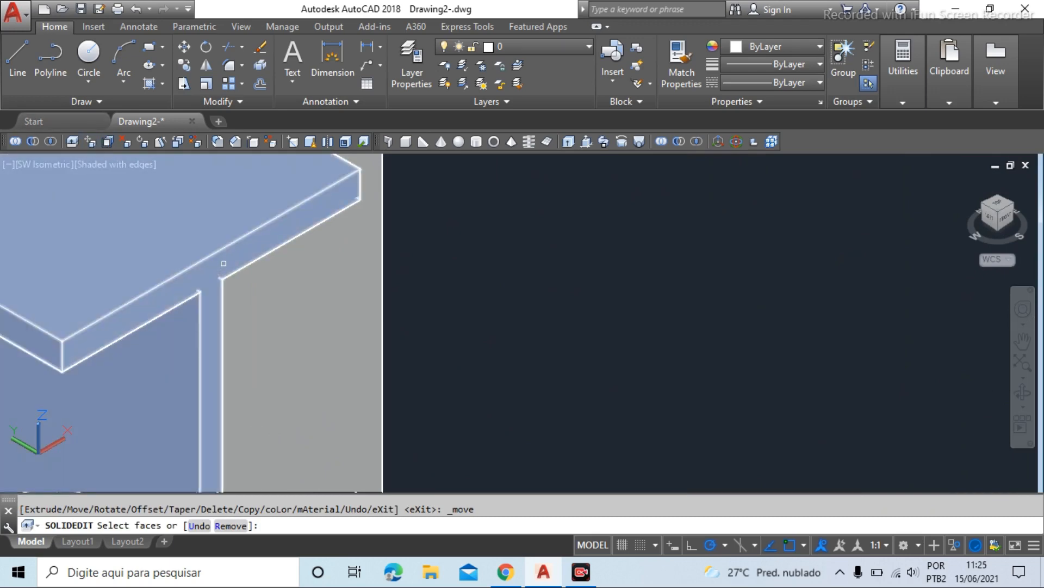
{"action": "left_click", "coordinate": [220, 262]}
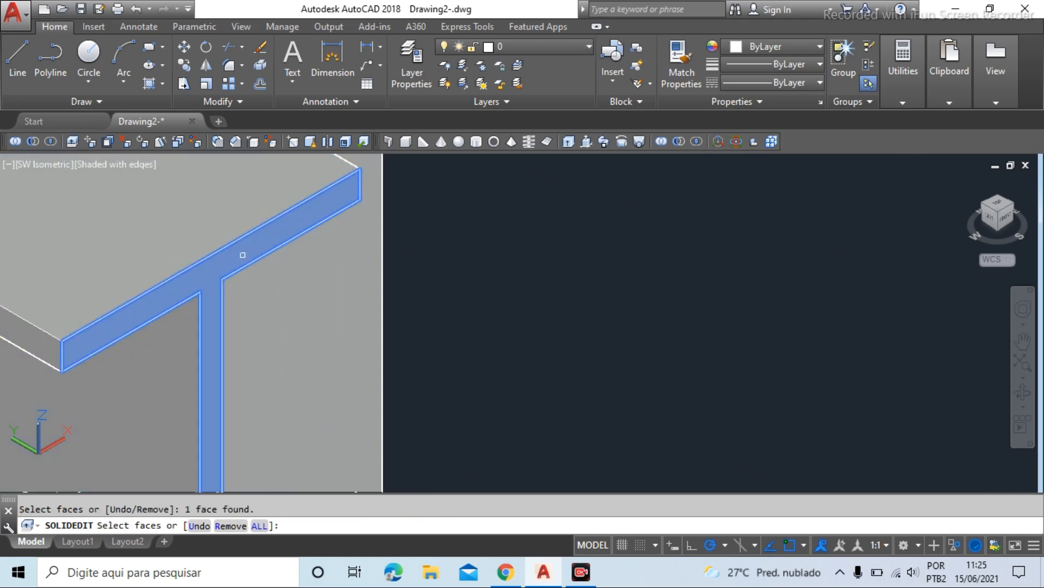
{"action": "right_click", "coordinate": [244, 259]}
{"action": "left_click", "coordinate": [254, 266]}
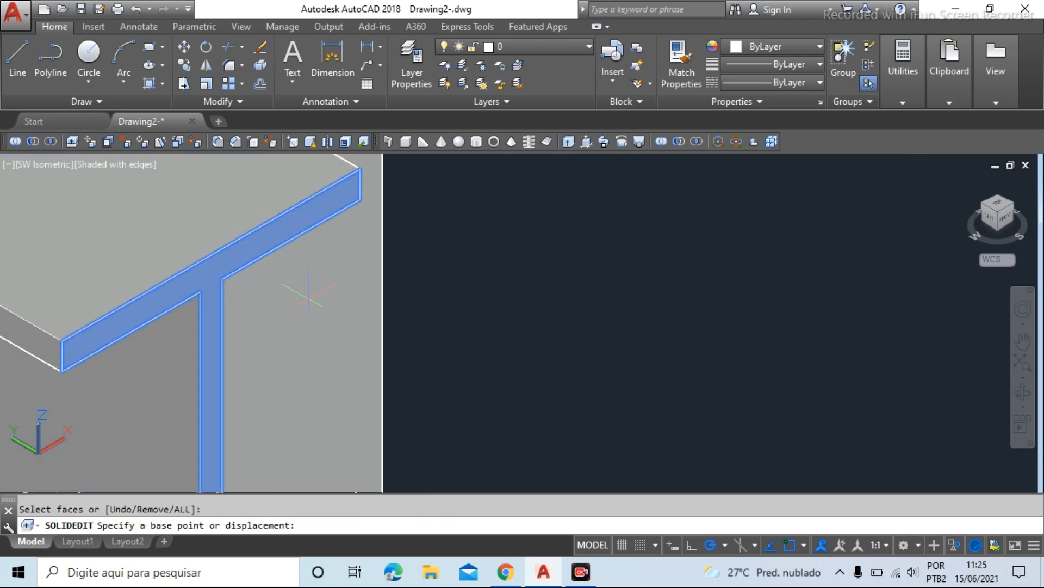
{"action": "left_click", "coordinate": [360, 169]}
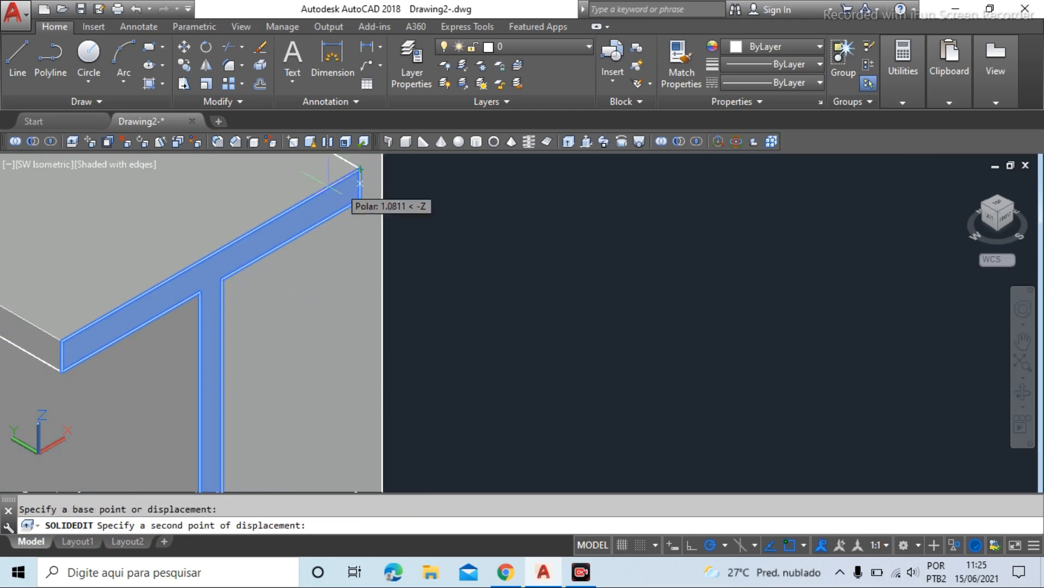
{"action": "scroll", "coordinate": [348, 184], "scroll_direction": "down", "scroll_amount": 4}
{"action": "scroll", "coordinate": [326, 338], "scroll_direction": "down", "scroll_amount": 8}
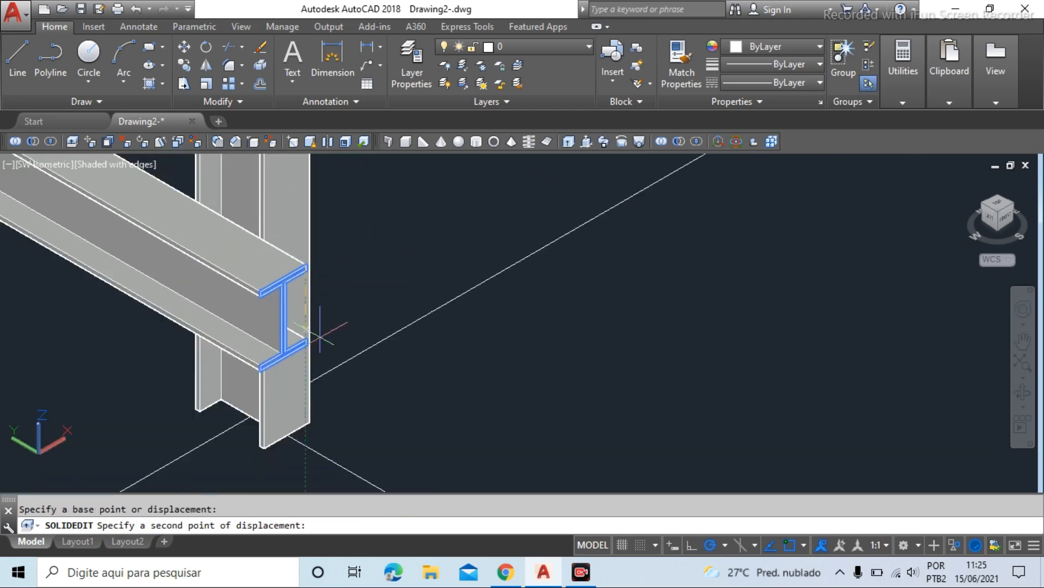
{"action": "scroll", "coordinate": [415, 291], "scroll_direction": "up", "scroll_amount": 8}
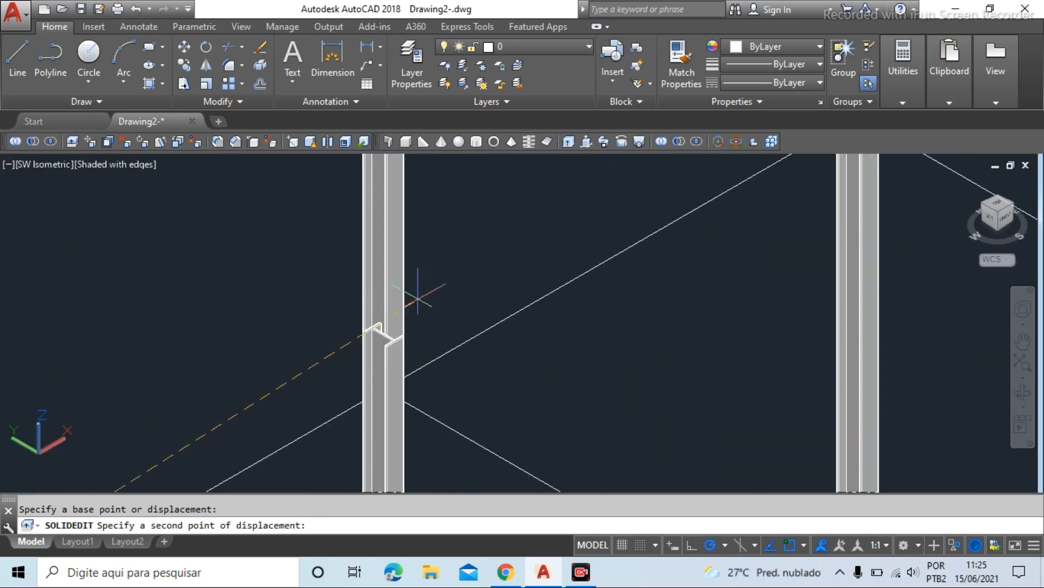
{"action": "left_click", "coordinate": [319, 358]}
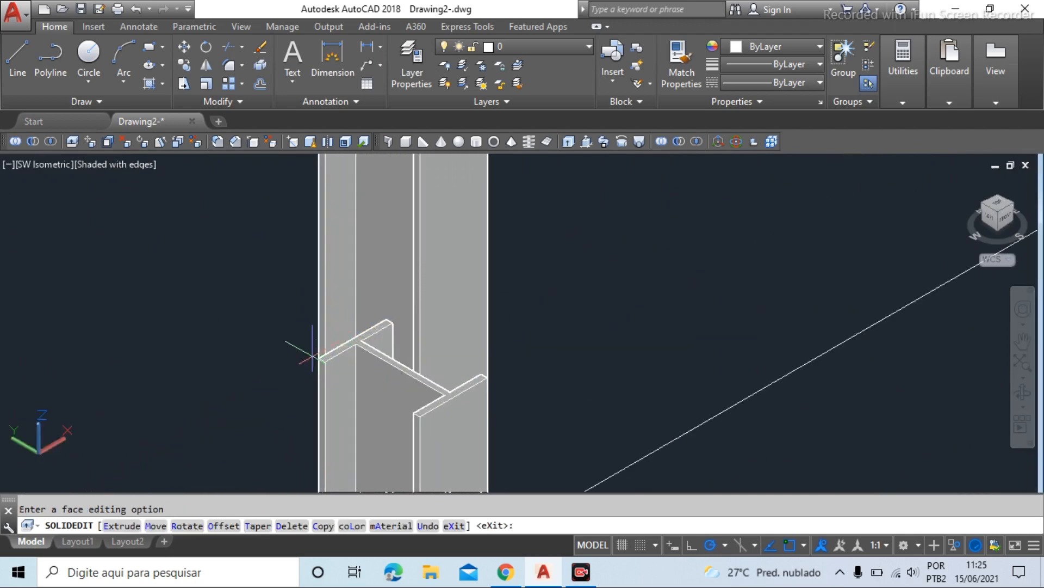
{"action": "scroll", "coordinate": [349, 342], "scroll_direction": "down", "scroll_amount": 6}
{"action": "scroll", "coordinate": [283, 326], "scroll_direction": "up", "scroll_amount": 4}
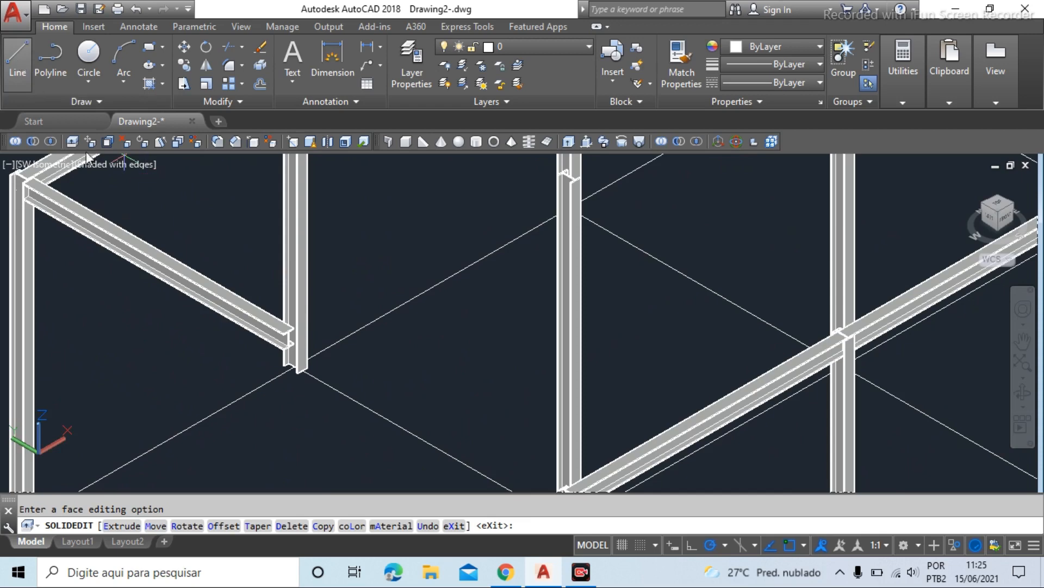
Draw an orthogonal check line from the neighbouring middle-row column's top outer flange corner past the cross beam's trimmed end
{"action": "scroll", "coordinate": [205, 223], "scroll_direction": "up", "scroll_amount": 3}
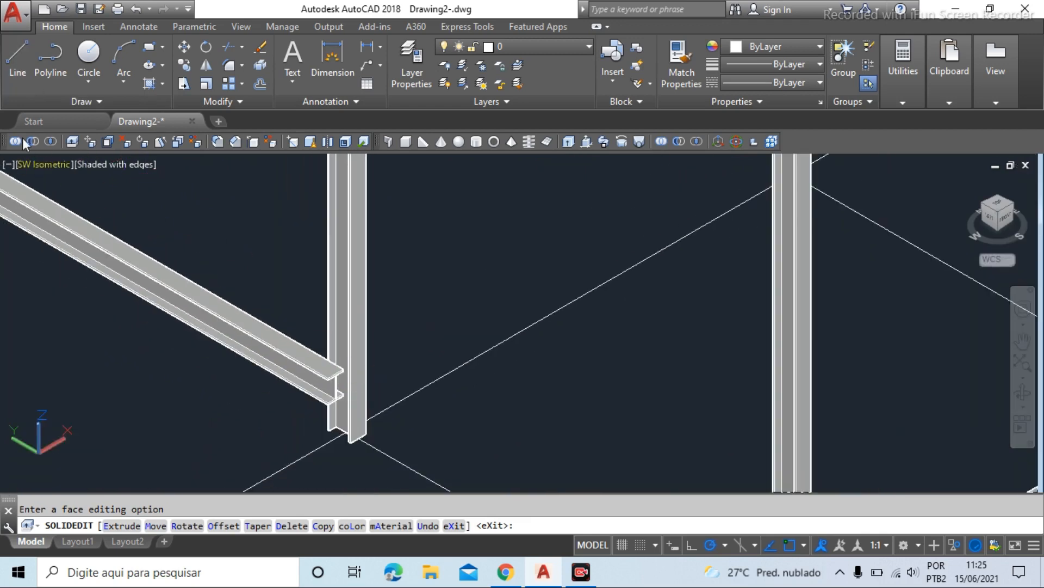
{"action": "left_click", "coordinate": [17, 55]}
{"action": "scroll", "coordinate": [303, 442], "scroll_direction": "down", "scroll_amount": 4}
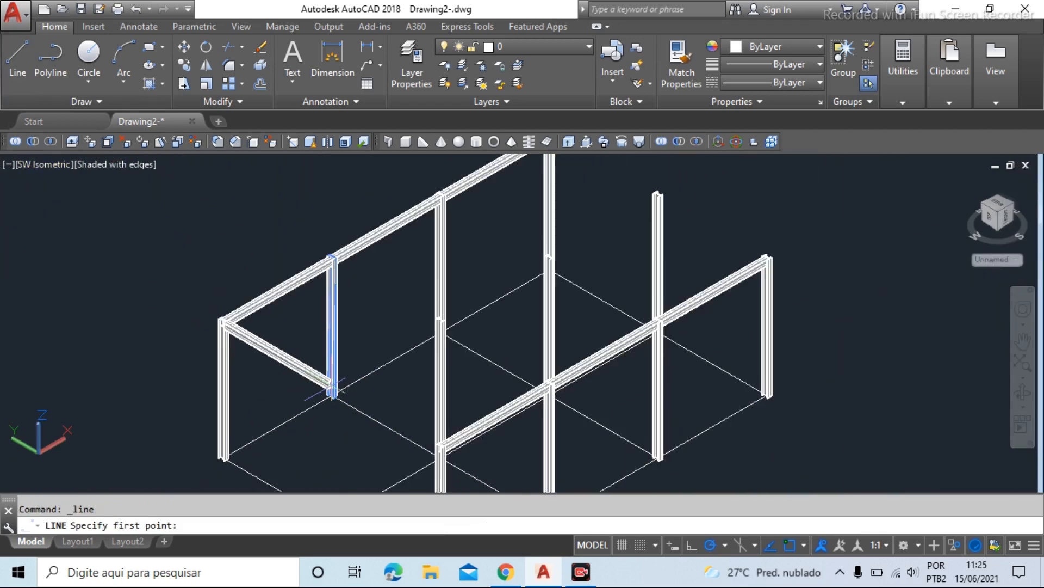
{"action": "scroll", "coordinate": [333, 387], "scroll_direction": "up", "scroll_amount": 5}
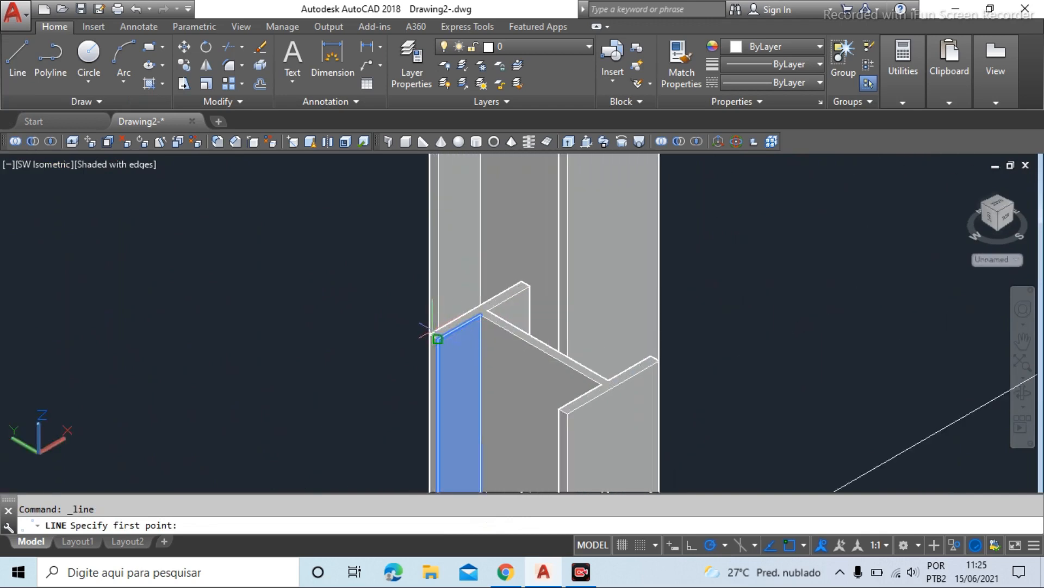
{"action": "left_click", "coordinate": [437, 337]}
{"action": "scroll", "coordinate": [414, 337], "scroll_direction": "down", "scroll_amount": 3}
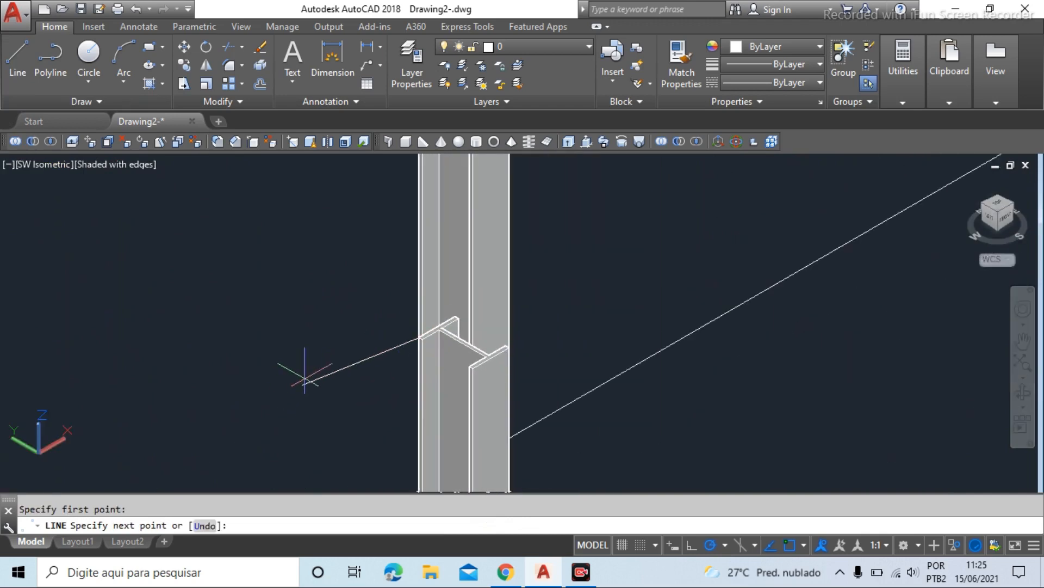
{"action": "scroll", "coordinate": [305, 377], "scroll_direction": "down", "scroll_amount": 2}
{"action": "key", "text": "F8"}
{"action": "scroll", "coordinate": [501, 338], "scroll_direction": "down", "scroll_amount": 4}
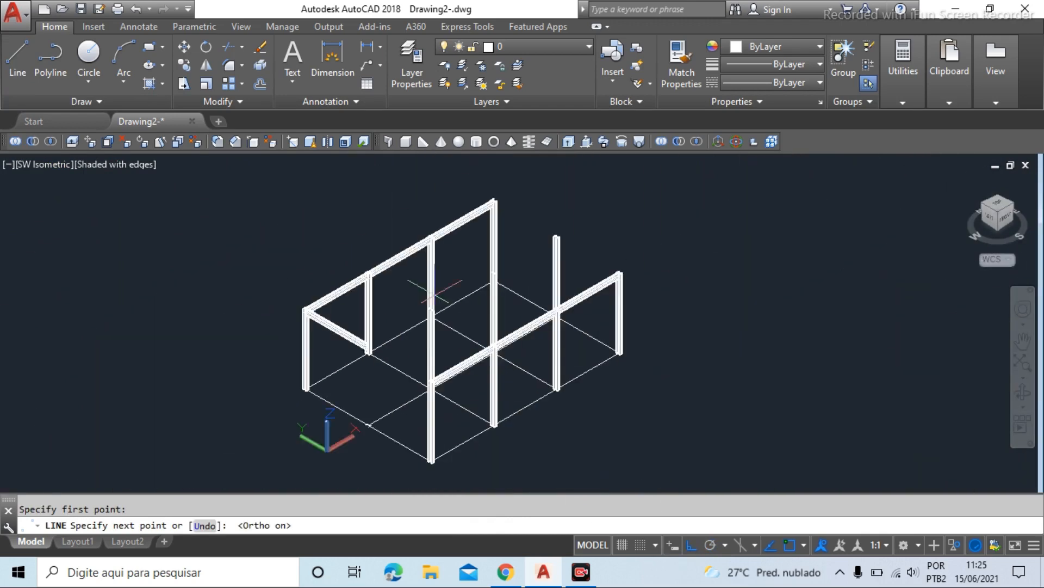
{"action": "scroll", "coordinate": [373, 354], "scroll_direction": "up", "scroll_amount": 5}
{"action": "key", "text": "Escape"}
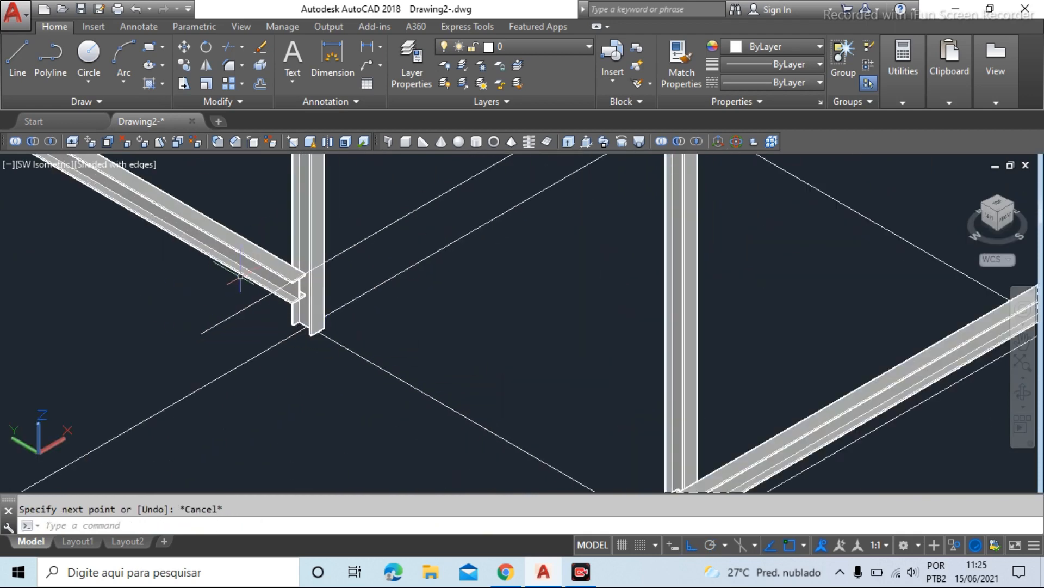
Examine how the cross beam's trimmed end lines up with the check line and the flange corner of the neighbouring middle-row column
{"action": "scroll", "coordinate": [239, 276], "scroll_direction": "up", "scroll_amount": 7}
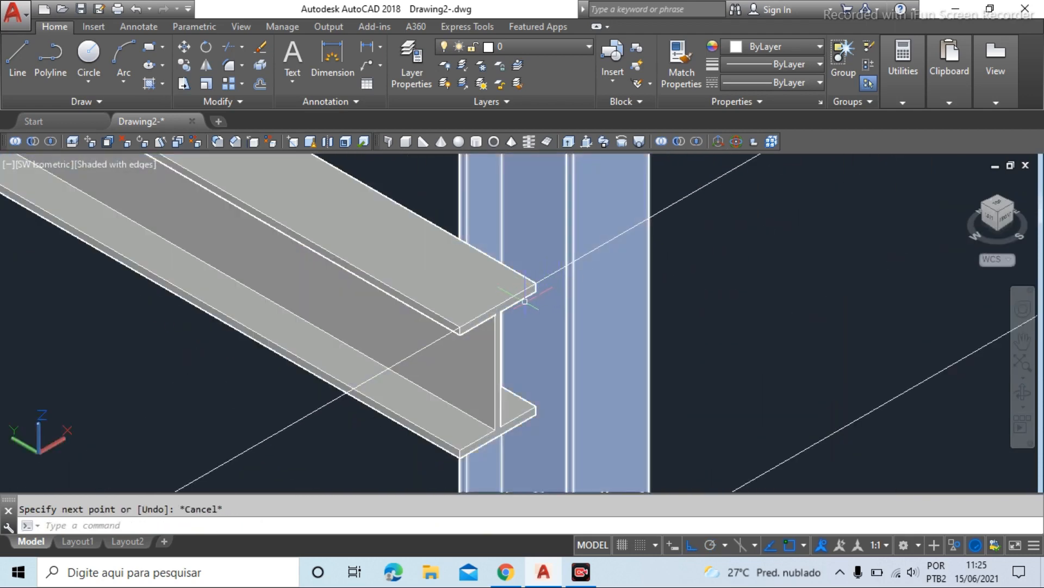
{"action": "scroll", "coordinate": [369, 324], "scroll_direction": "down", "scroll_amount": 2}
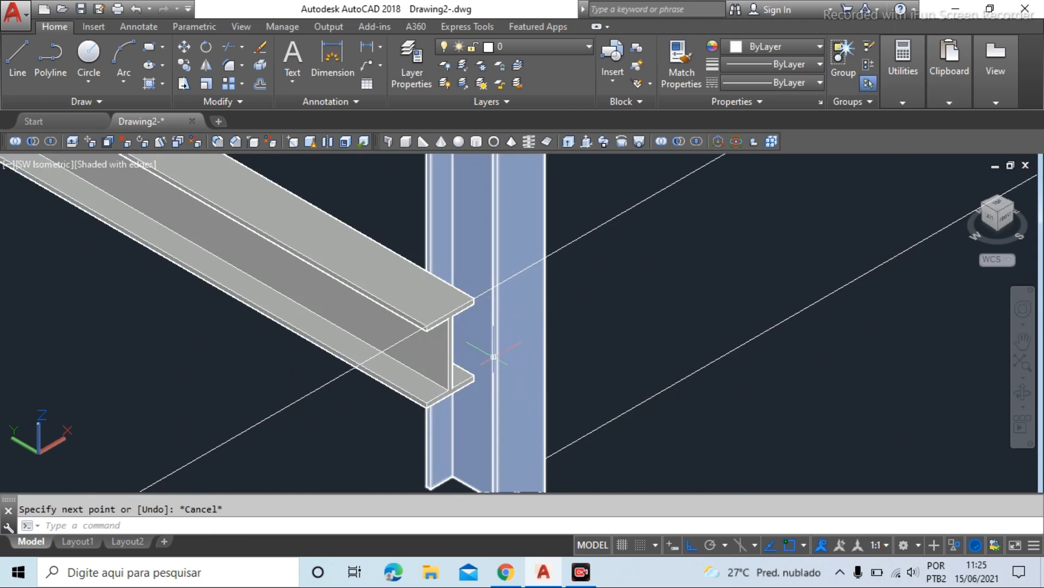
{"action": "scroll", "coordinate": [359, 343], "scroll_direction": "down", "scroll_amount": 2}
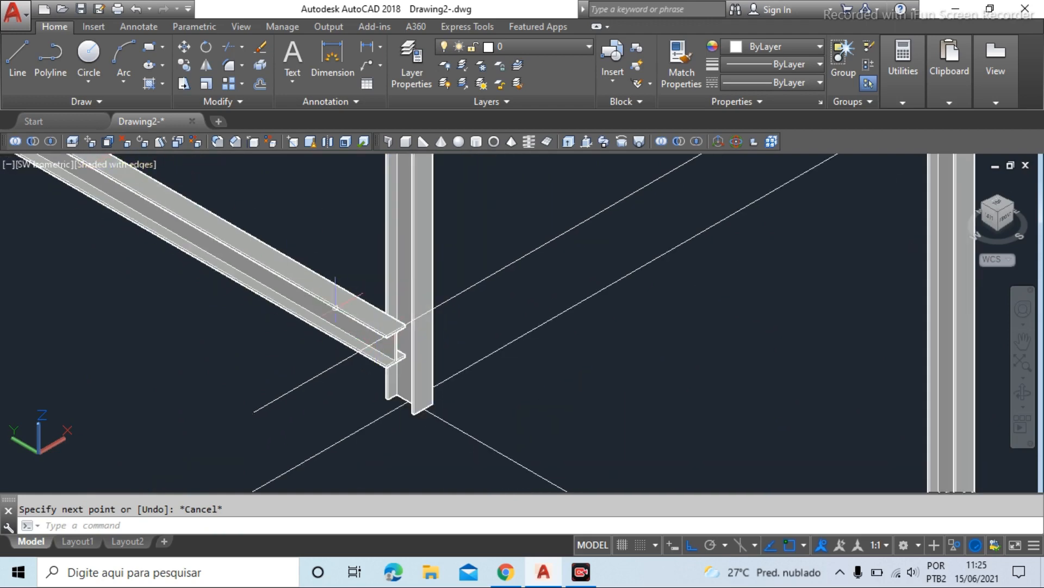
{"action": "scroll", "coordinate": [406, 347], "scroll_direction": "up", "scroll_amount": 3}
{"action": "scroll", "coordinate": [374, 310], "scroll_direction": "down", "scroll_amount": 5}
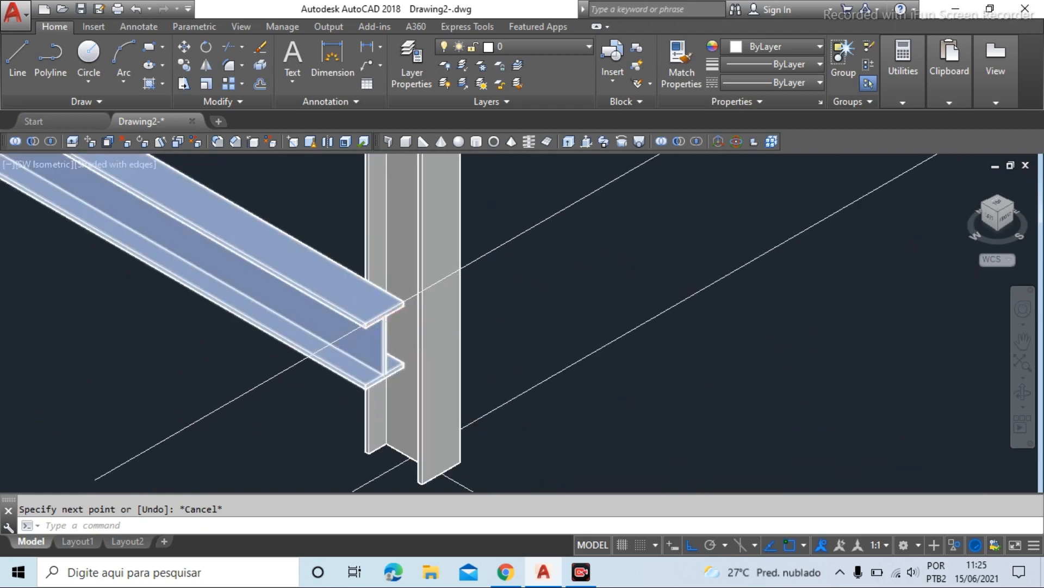
{"action": "scroll", "coordinate": [562, 281], "scroll_direction": "up", "scroll_amount": 2}
{"action": "scroll", "coordinate": [562, 281], "scroll_direction": "up", "scroll_amount": 10}
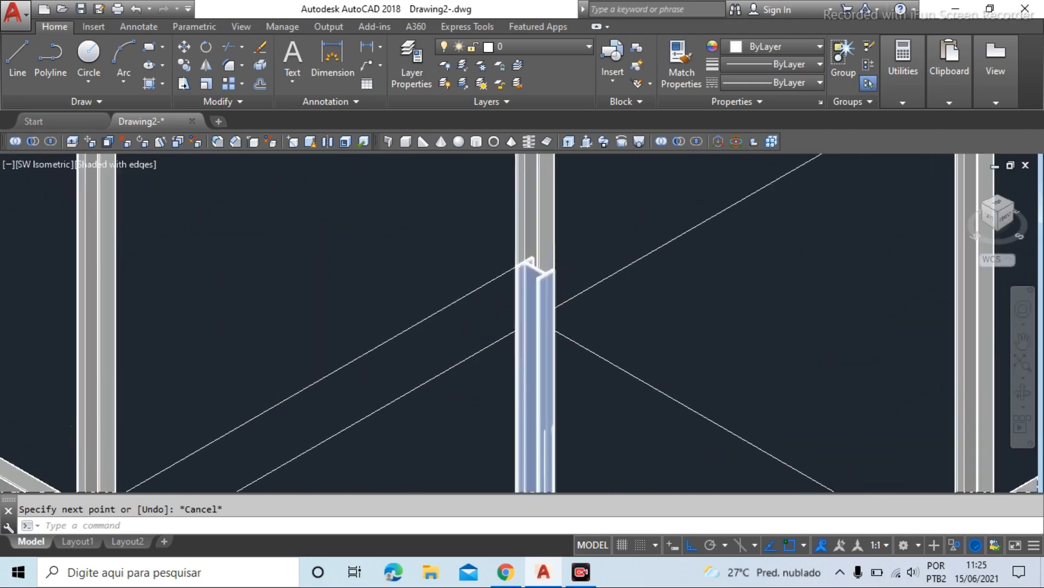
{"action": "scroll", "coordinate": [485, 251], "scroll_direction": "down", "scroll_amount": 5}
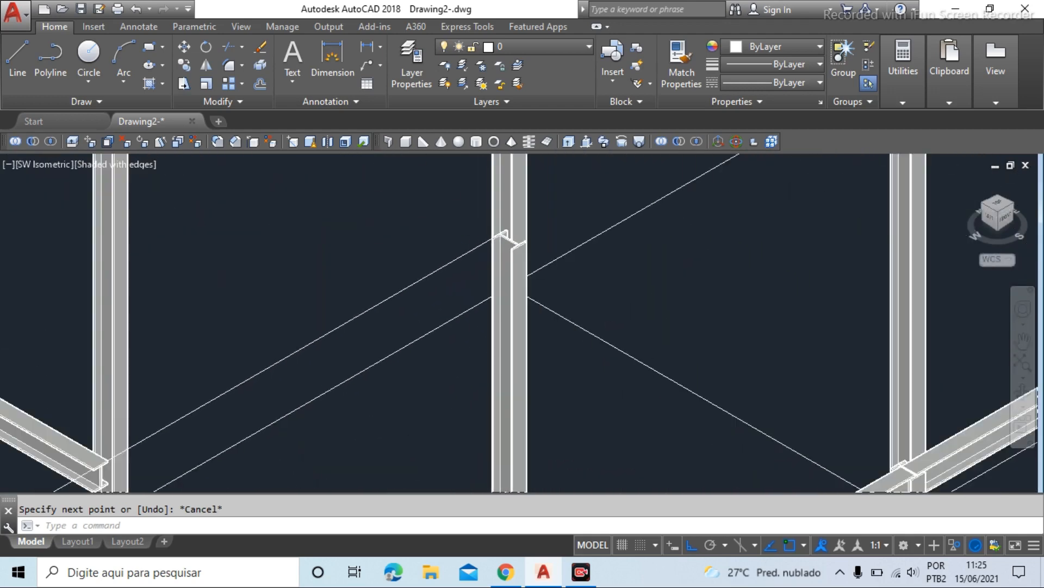
{"action": "scroll", "coordinate": [469, 322], "scroll_direction": "up", "scroll_amount": 5}
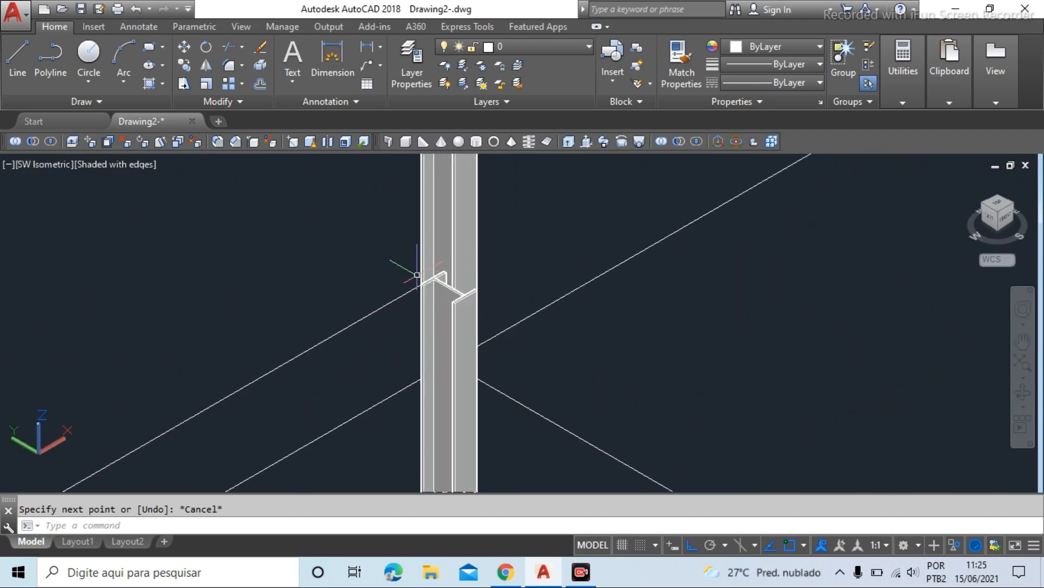
{"action": "scroll", "coordinate": [503, 226], "scroll_direction": "down", "scroll_amount": 5}
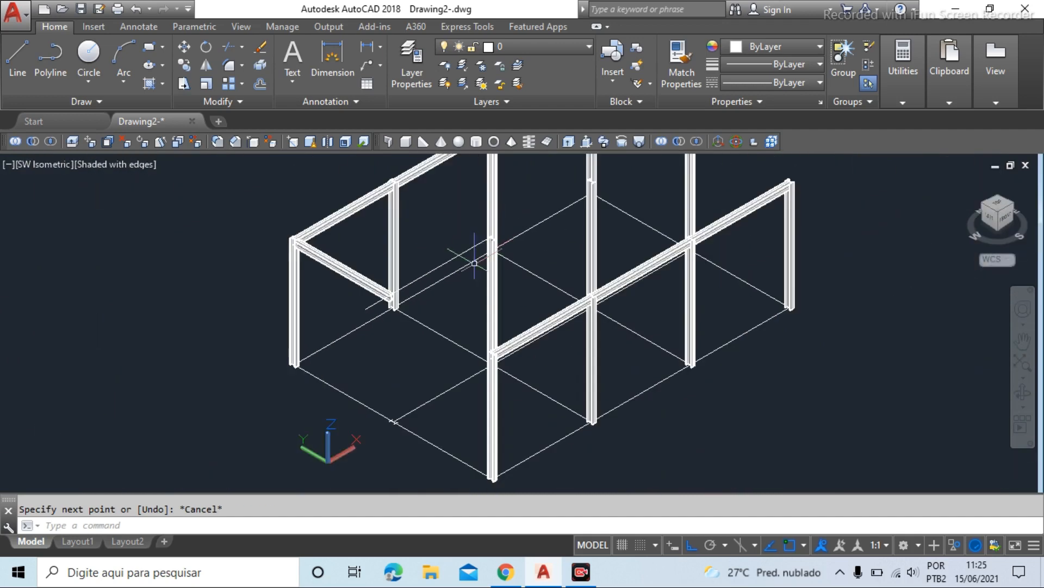
{"action": "scroll", "coordinate": [473, 256], "scroll_direction": "up", "scroll_amount": 8}
{"action": "scroll", "coordinate": [346, 279], "scroll_direction": "up", "scroll_amount": 5}
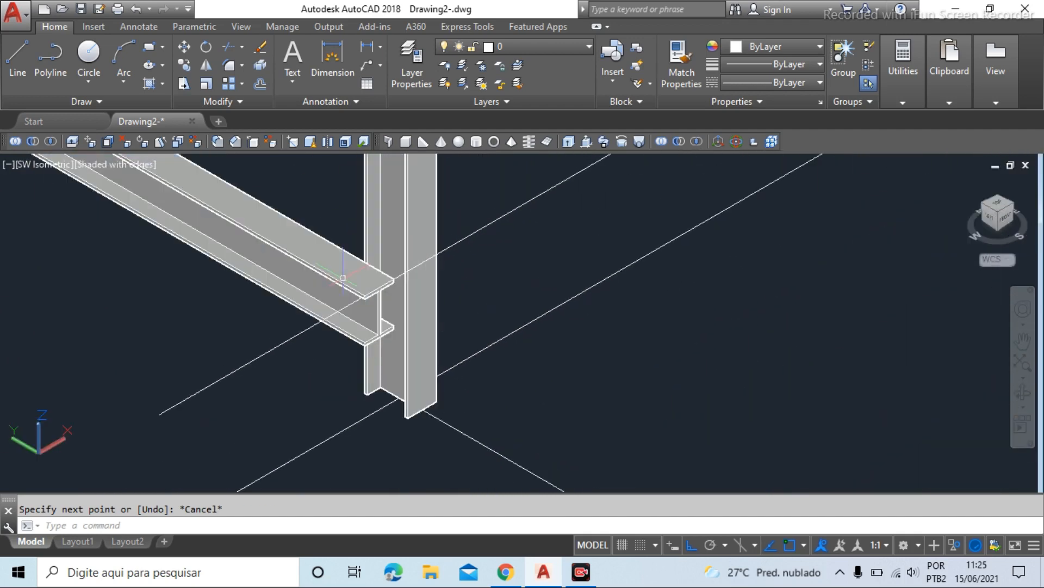
{"action": "scroll", "coordinate": [378, 298], "scroll_direction": "down", "scroll_amount": 6}
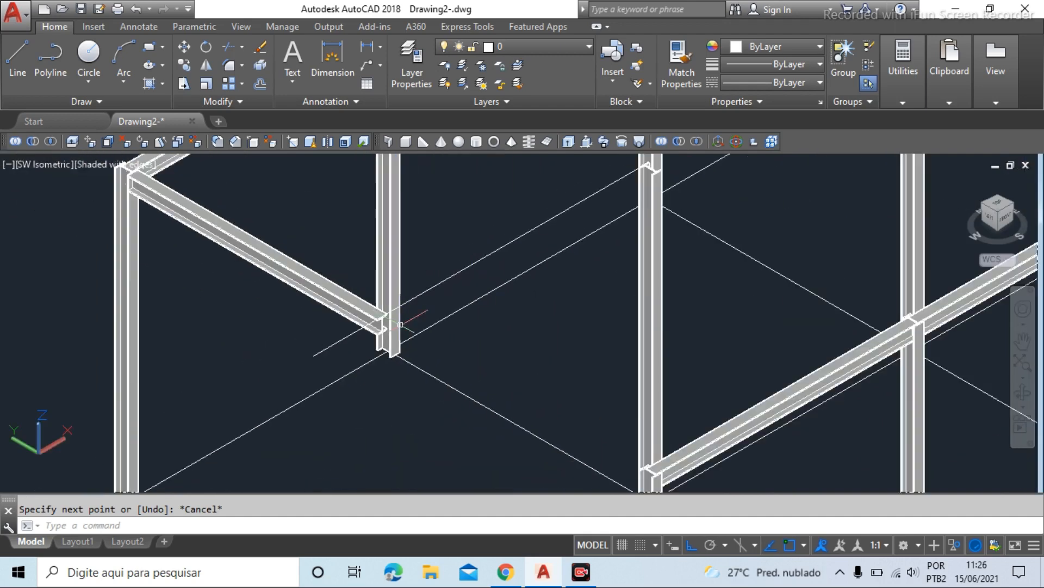
{"action": "scroll", "coordinate": [520, 199], "scroll_direction": "up", "scroll_amount": 8}
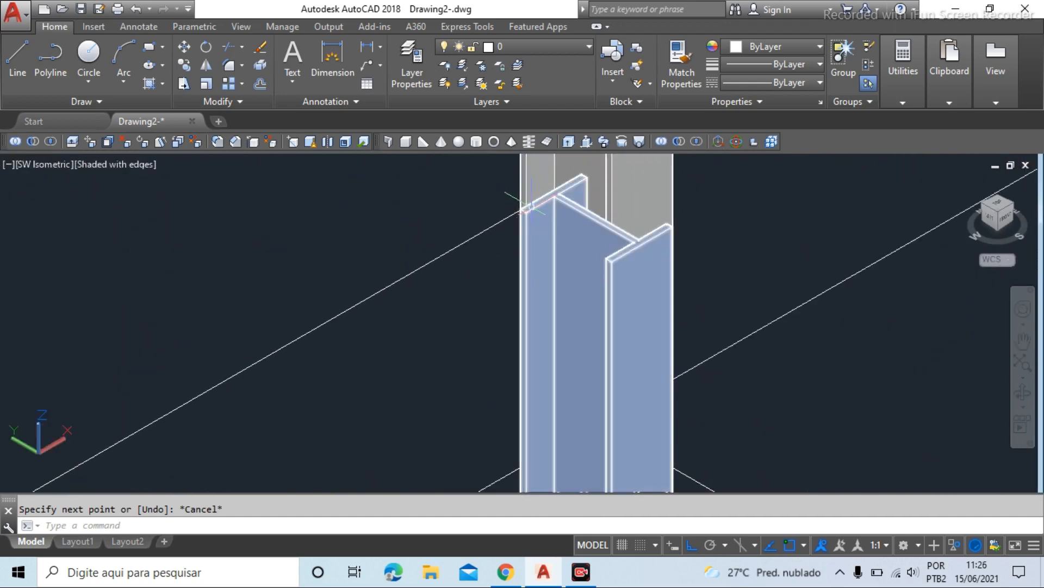
{"action": "scroll", "coordinate": [521, 209], "scroll_direction": "down", "scroll_amount": 7}
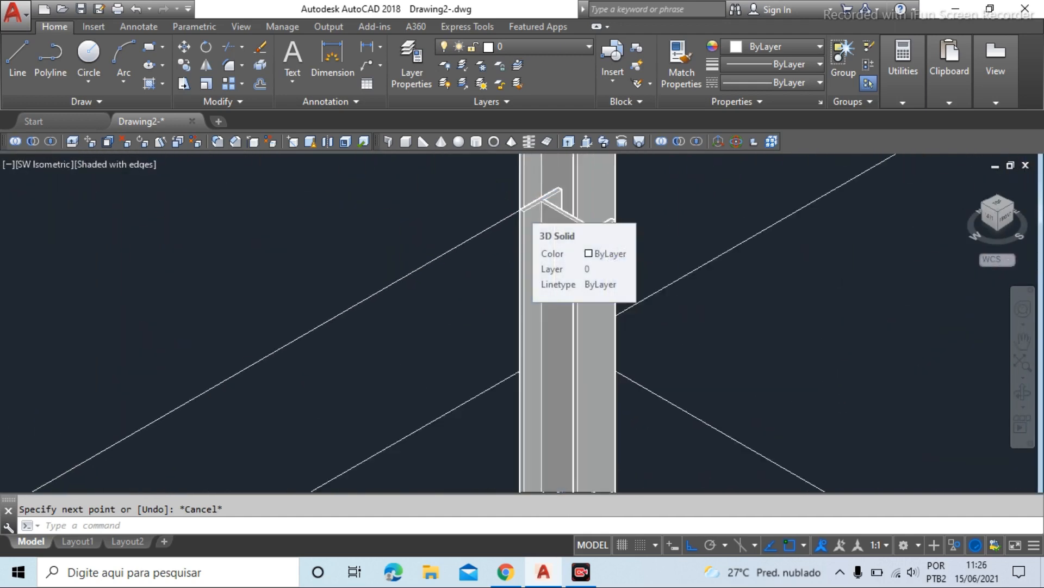
{"action": "scroll", "coordinate": [248, 359], "scroll_direction": "down", "scroll_amount": 5}
{"action": "scroll", "coordinate": [320, 345], "scroll_direction": "up", "scroll_amount": 8}
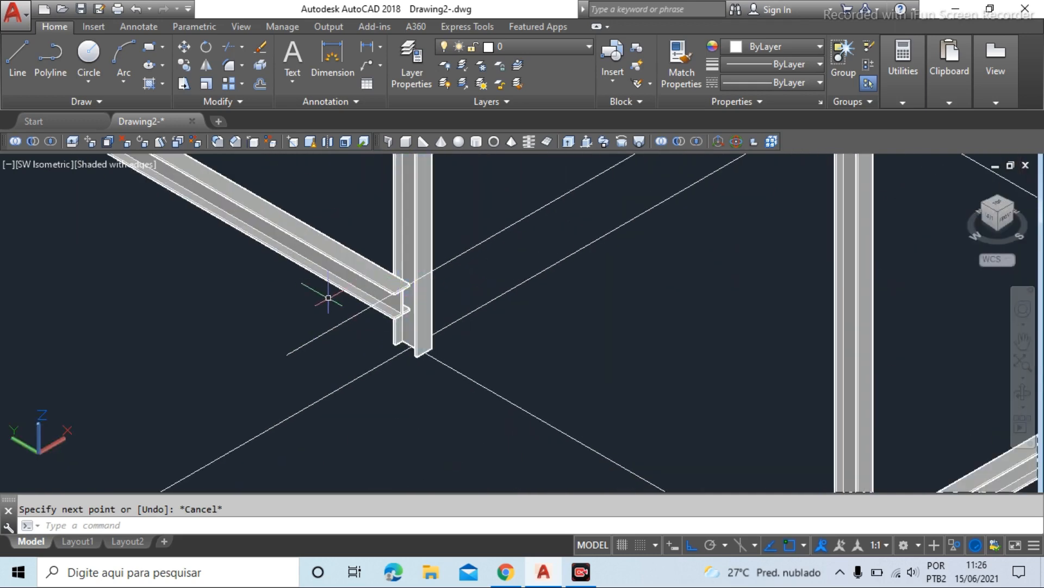
End the object isolation to bring back the hidden columns
{"action": "scroll", "coordinate": [324, 297], "scroll_direction": "down", "scroll_amount": 4}
{"action": "left_click", "coordinate": [298, 261]}
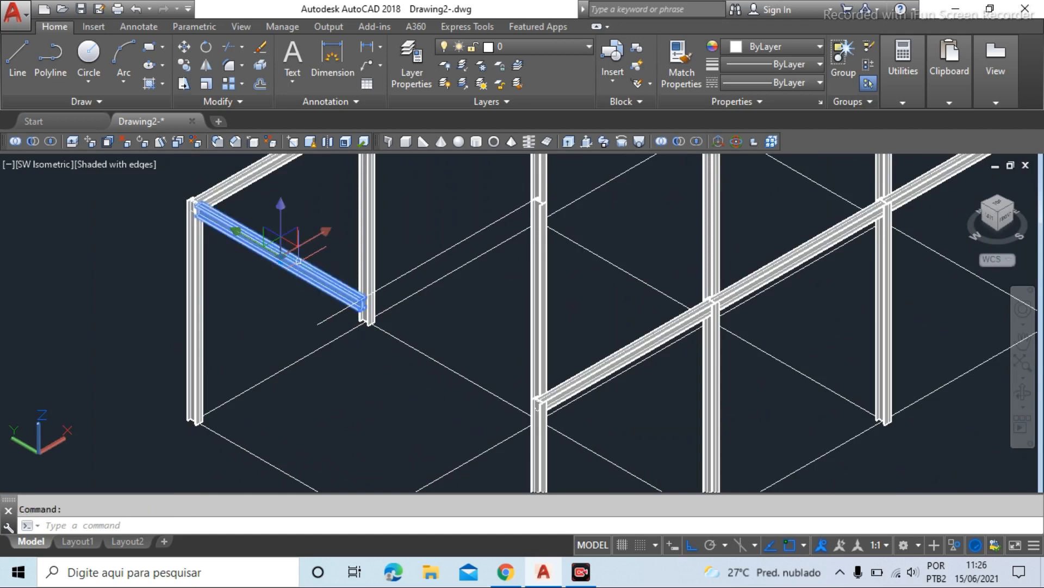
{"action": "right_click", "coordinate": [299, 261]}
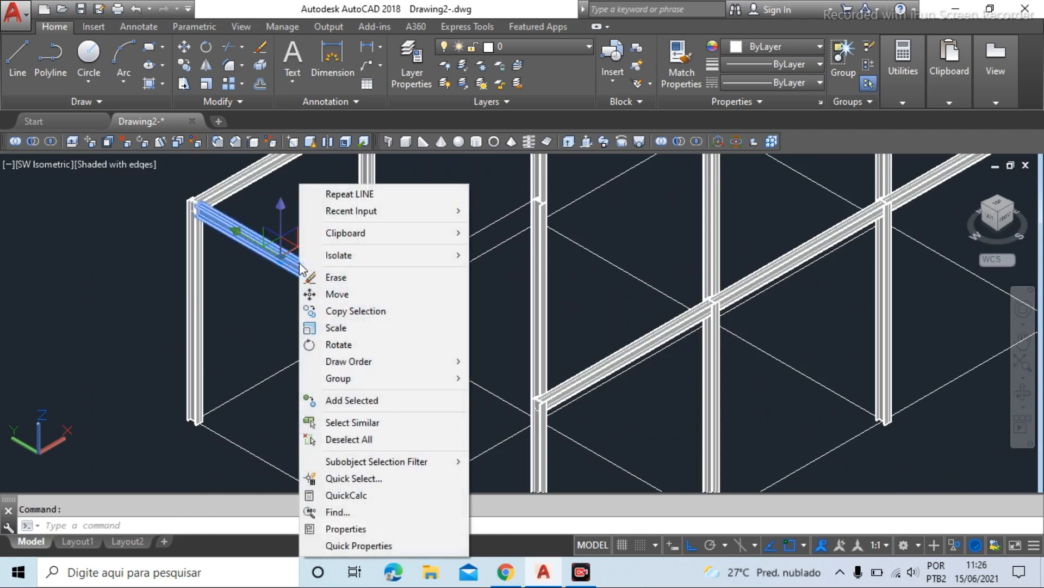
{"action": "mouse_move", "coordinate": [330, 255]}
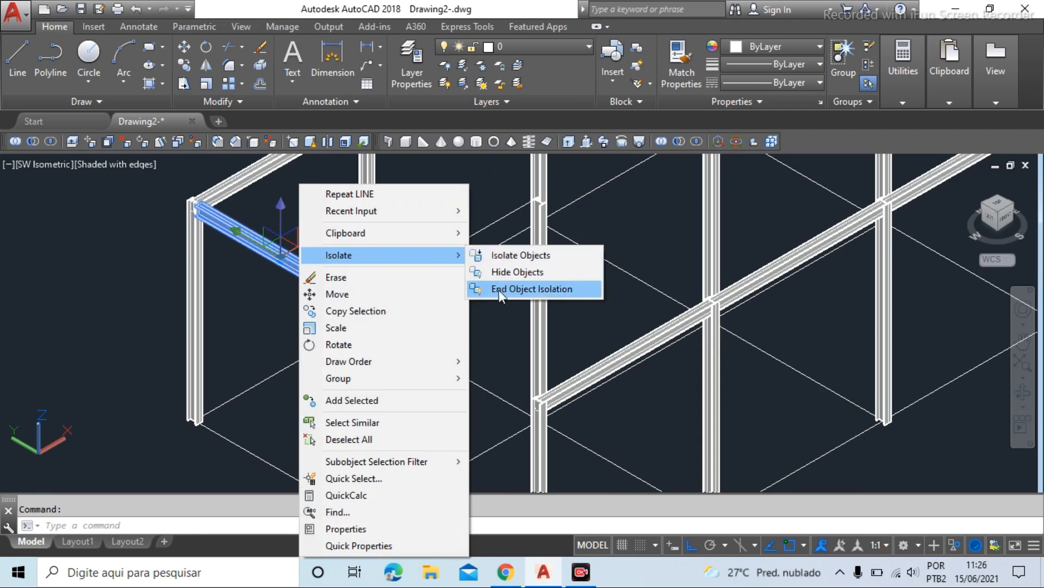
{"action": "left_click", "coordinate": [529, 288]}
Erase the check line running from the middle-row column's top past the cross beam's end
{"action": "scroll", "coordinate": [330, 304], "scroll_direction": "up", "scroll_amount": 4}
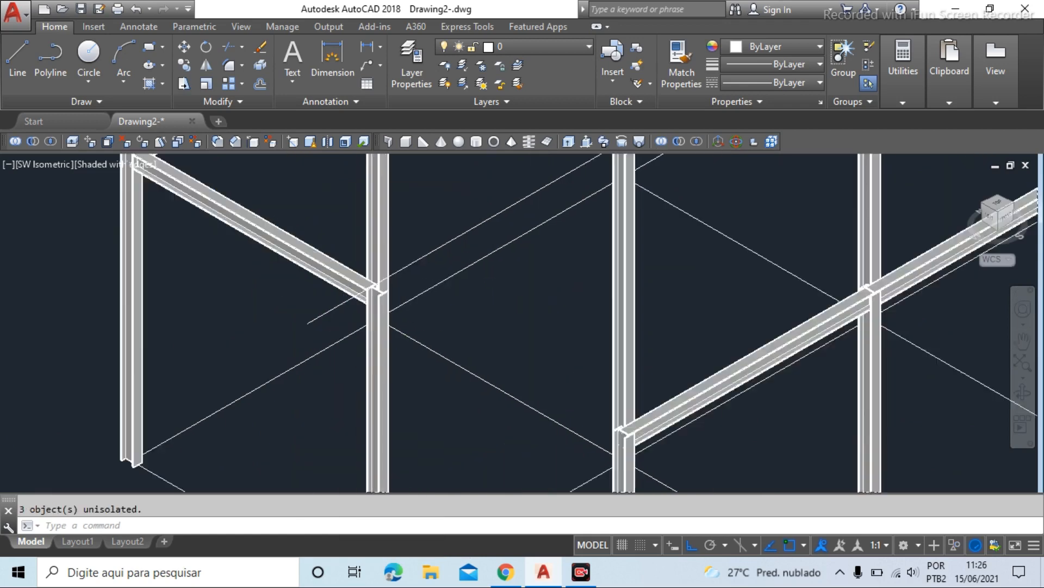
{"action": "left_click", "coordinate": [330, 304]}
{"action": "scroll", "coordinate": [283, 322], "scroll_direction": "down", "scroll_amount": 5}
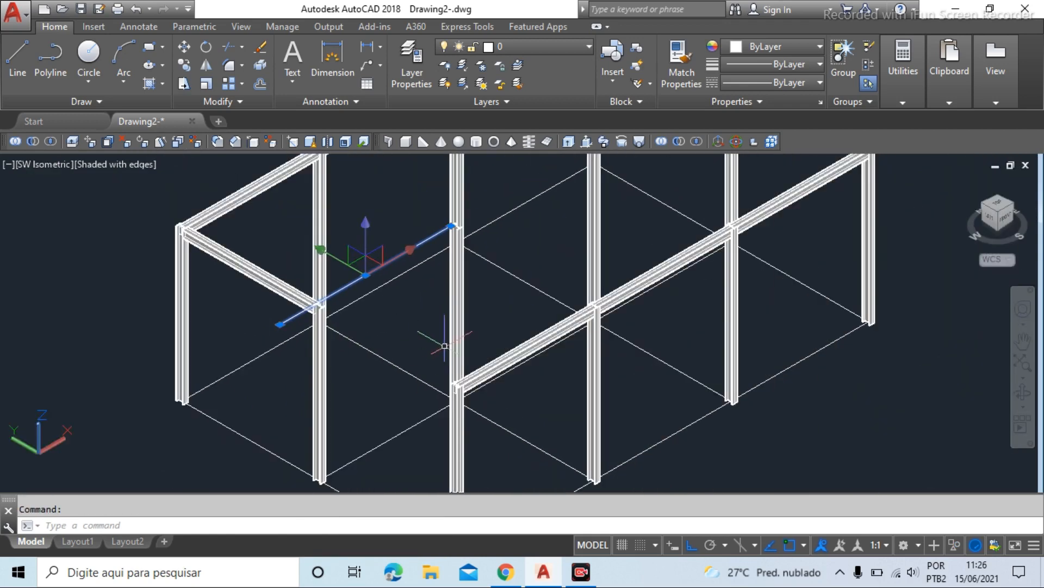
{"action": "right_click", "coordinate": [379, 205]}
{"action": "left_click", "coordinate": [415, 278]}
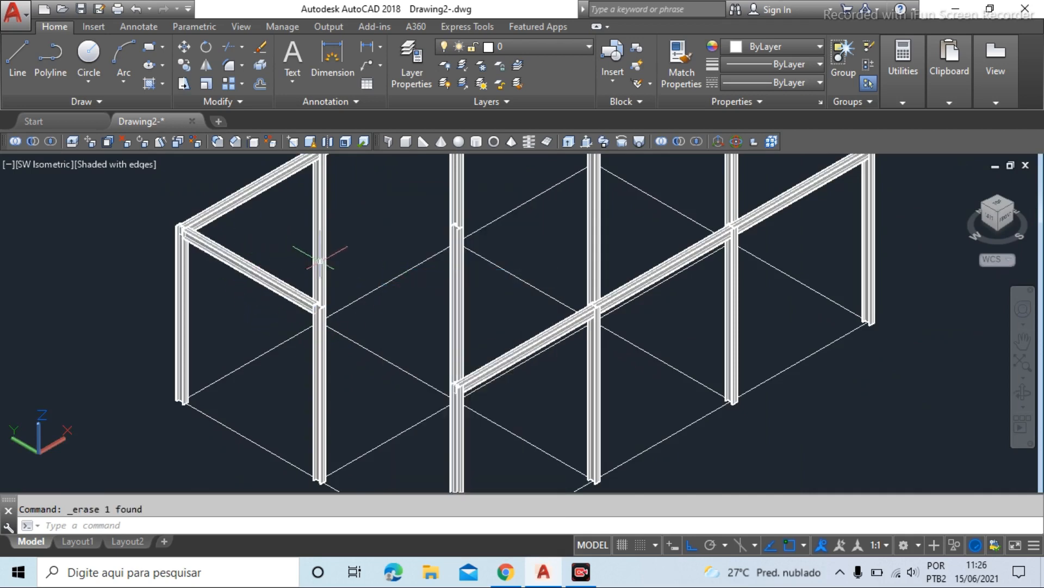
Copy the trimmed cross beam from the outer flange corner of its corner column's top to the same corner on the row's next column
{"action": "scroll", "coordinate": [244, 258], "scroll_direction": "up", "scroll_amount": 2}
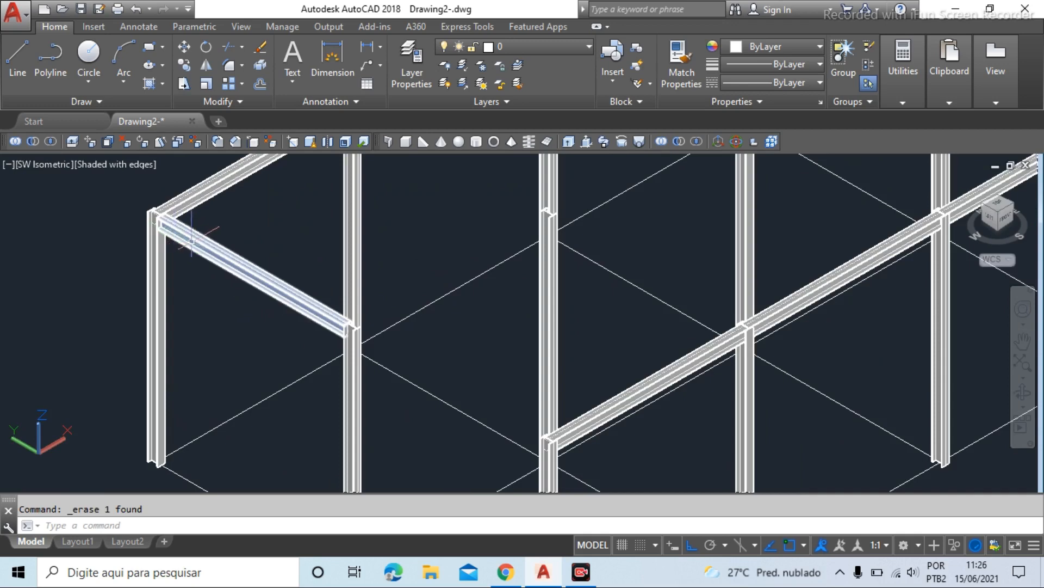
{"action": "type", "text": "o"}
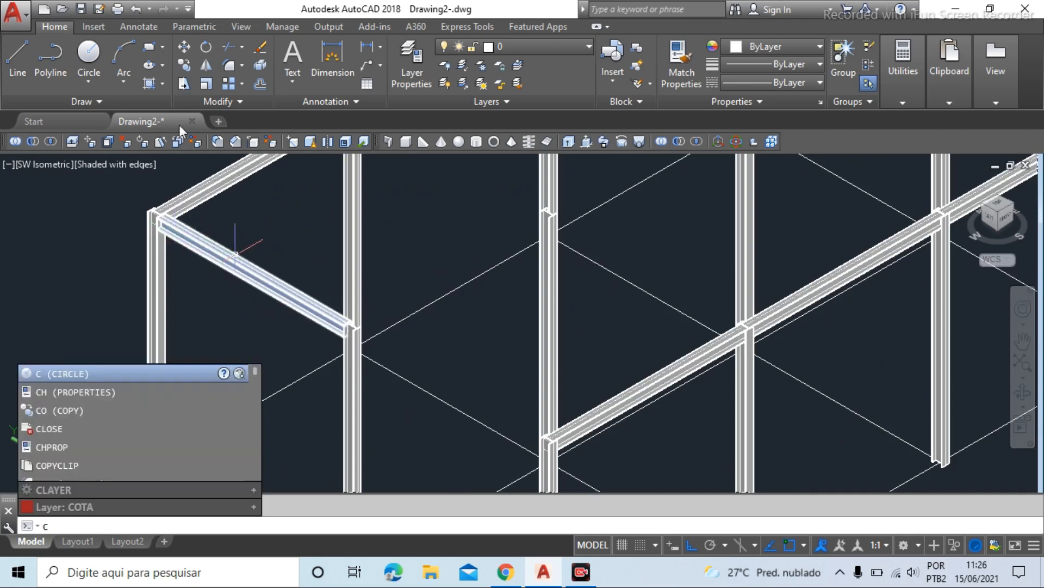
{"action": "key", "text": "Return"}
{"action": "left_click", "coordinate": [304, 278]}
{"action": "left_click", "coordinate": [259, 322]}
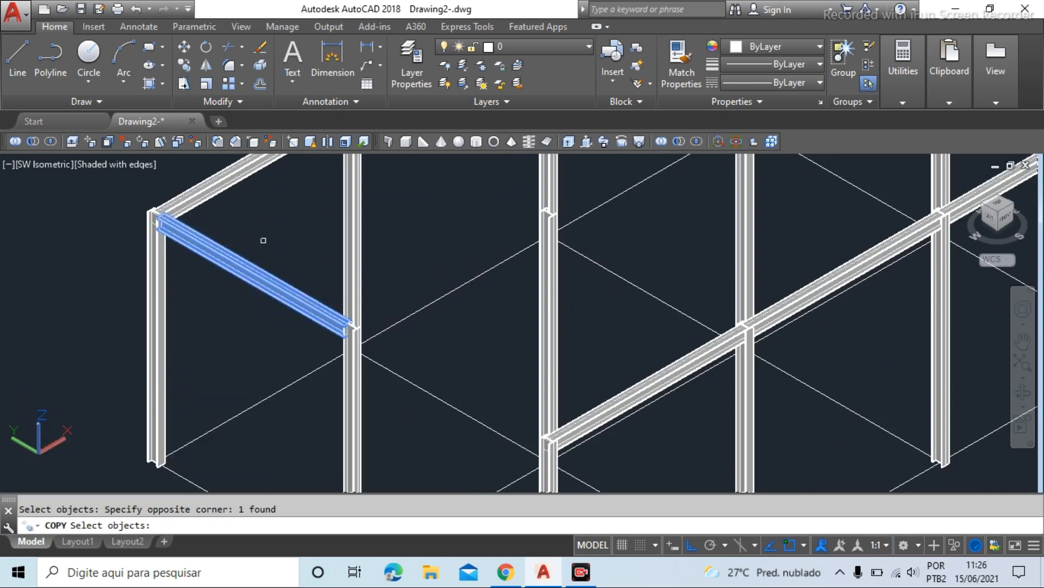
{"action": "key", "text": "Return"}
{"action": "scroll", "coordinate": [152, 222], "scroll_direction": "up", "scroll_amount": 5}
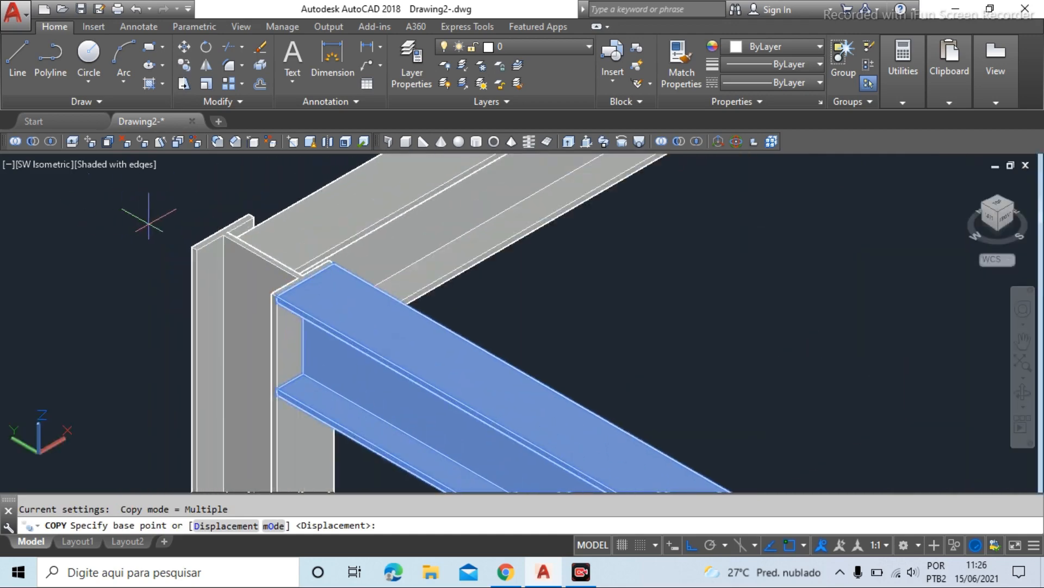
{"action": "left_click", "coordinate": [191, 246]}
{"action": "scroll", "coordinate": [191, 246], "scroll_direction": "down", "scroll_amount": 5}
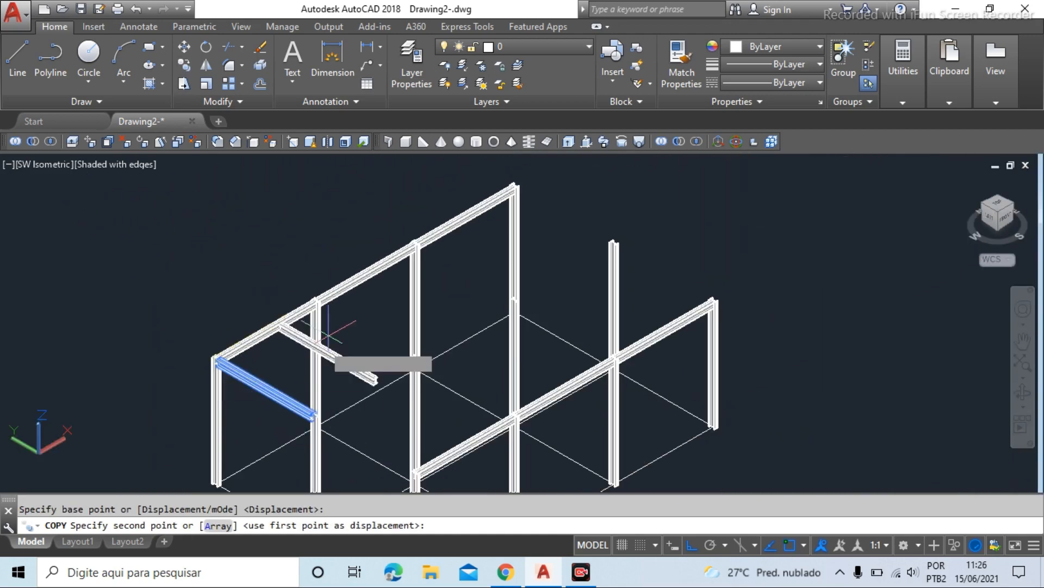
{"action": "scroll", "coordinate": [334, 357], "scroll_direction": "up", "scroll_amount": 6}
{"action": "scroll", "coordinate": [286, 253], "scroll_direction": "up", "scroll_amount": 2}
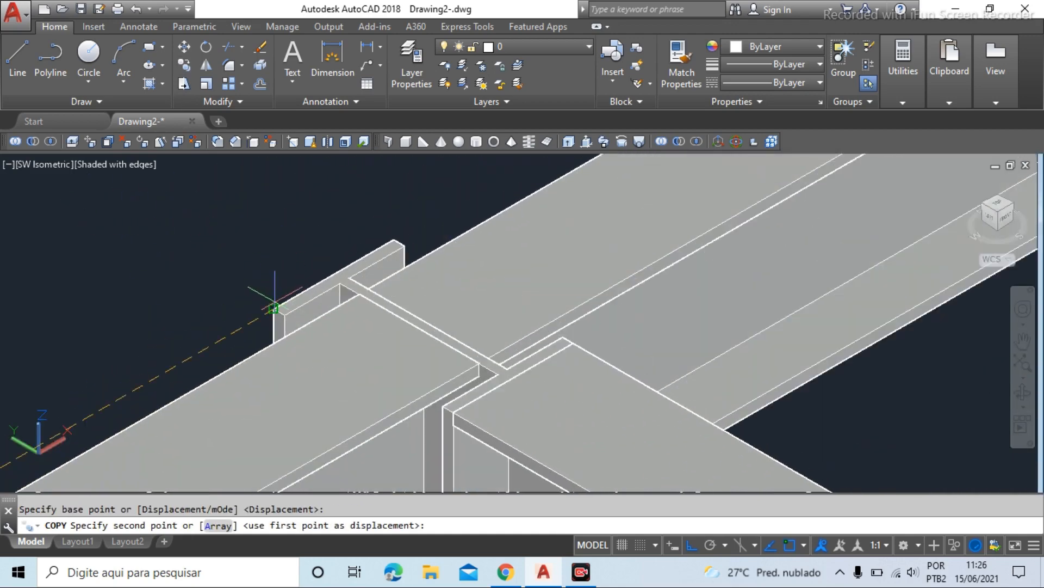
{"action": "left_click", "coordinate": [287, 324]}
Place two more copies of the cross beam at the matching outer flange corners of the row's remaining two columns
{"action": "scroll", "coordinate": [286, 324], "scroll_direction": "down", "scroll_amount": 6}
{"action": "scroll", "coordinate": [426, 352], "scroll_direction": "up", "scroll_amount": 5}
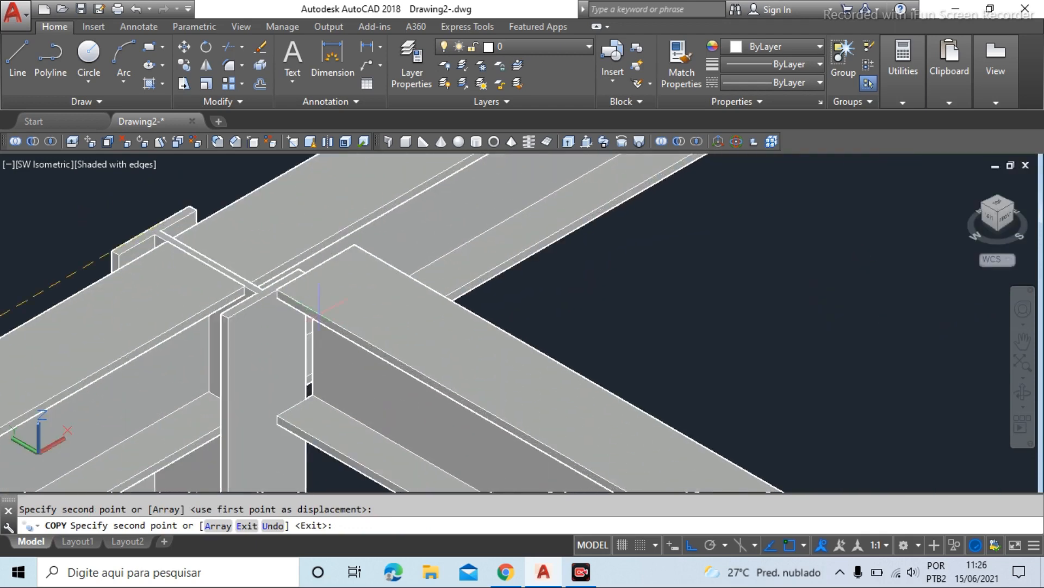
{"action": "scroll", "coordinate": [114, 252], "scroll_direction": "up", "scroll_amount": 2}
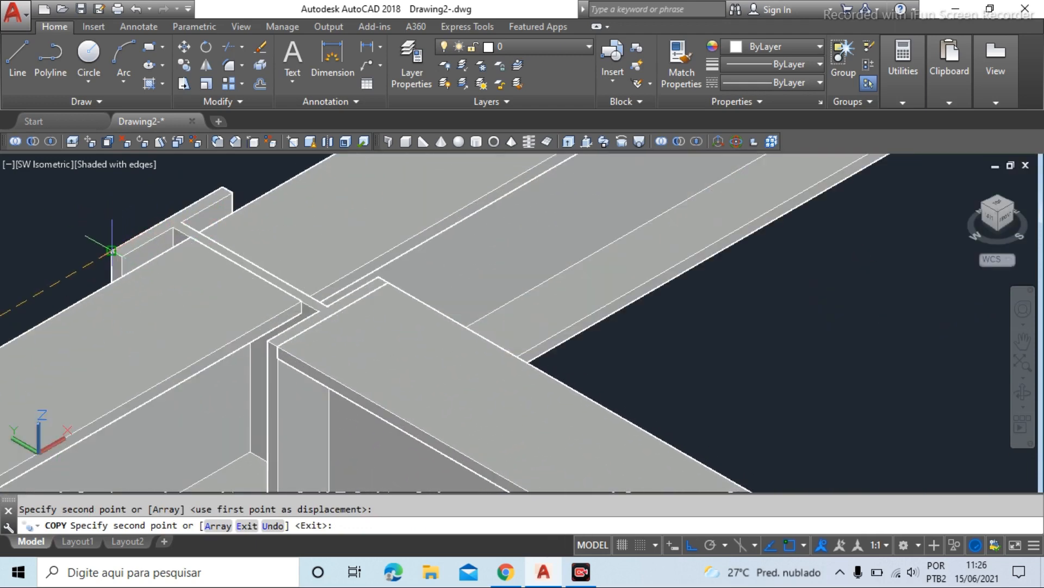
{"action": "left_click", "coordinate": [113, 252]}
{"action": "scroll", "coordinate": [153, 314], "scroll_direction": "down", "scroll_amount": 7}
{"action": "scroll", "coordinate": [375, 305], "scroll_direction": "down", "scroll_amount": 3}
{"action": "scroll", "coordinate": [397, 194], "scroll_direction": "up", "scroll_amount": 8}
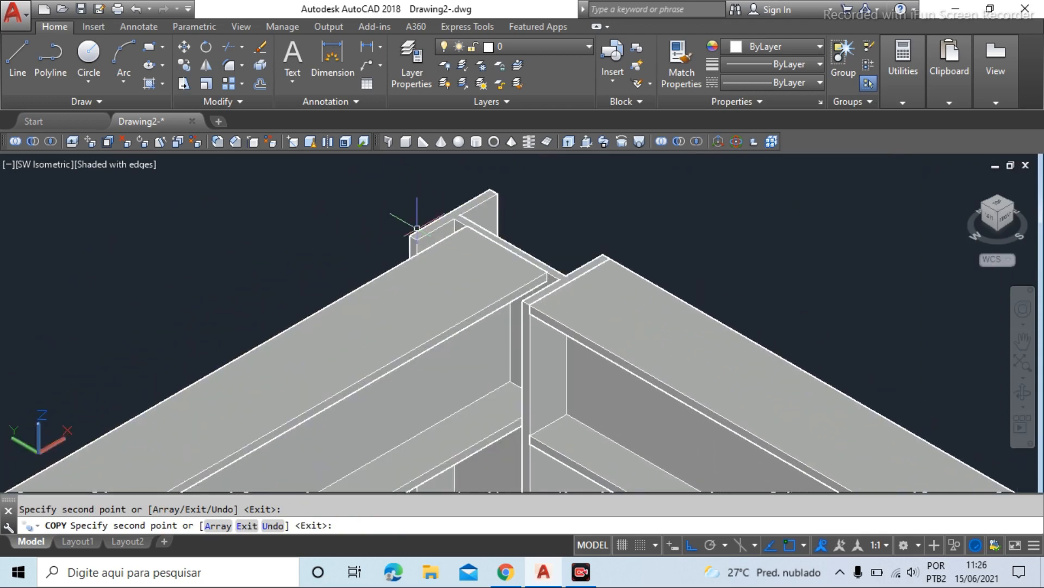
{"action": "key", "text": "Escape"}
{"action": "scroll", "coordinate": [416, 229], "scroll_direction": "down", "scroll_amount": 8}
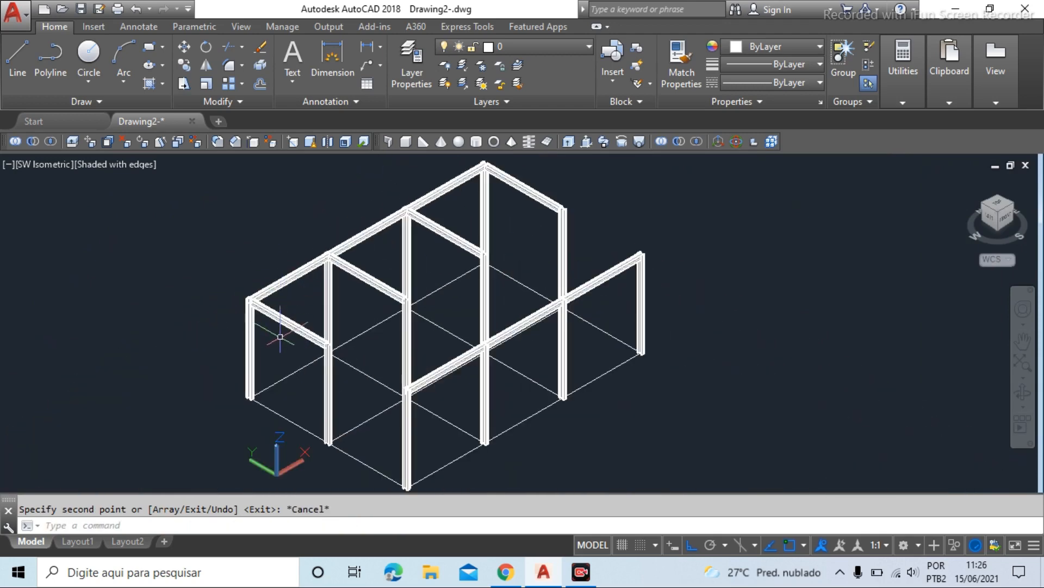
Copy the four cross beams from the corner column top's outer flange corner to the same corner on the adjacent middle-row column, spanning the second bay
{"action": "left_click", "coordinate": [185, 70]}
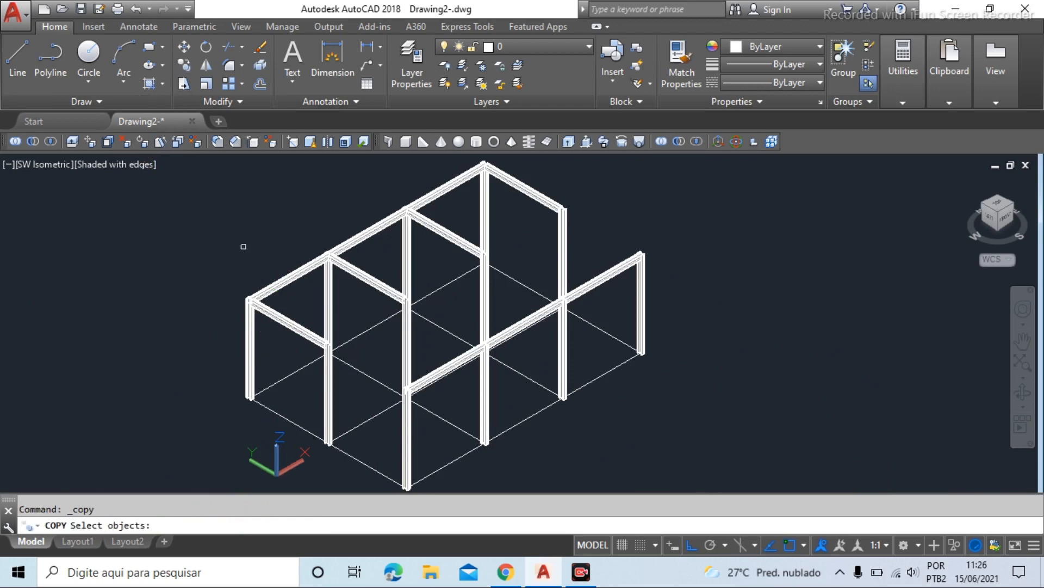
{"action": "scroll", "coordinate": [278, 315], "scroll_direction": "up", "scroll_amount": 5}
{"action": "left_click", "coordinate": [298, 317]}
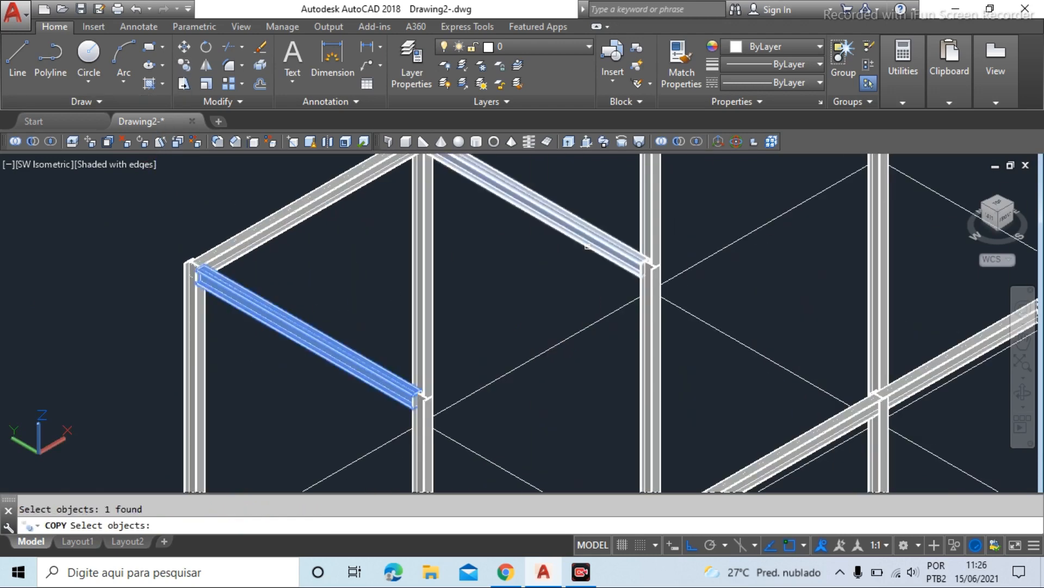
{"action": "left_click", "coordinate": [544, 204]}
{"action": "scroll", "coordinate": [468, 294], "scroll_direction": "down", "scroll_amount": 8}
{"action": "scroll", "coordinate": [528, 262], "scroll_direction": "up", "scroll_amount": 8}
{"action": "left_click", "coordinate": [527, 263]}
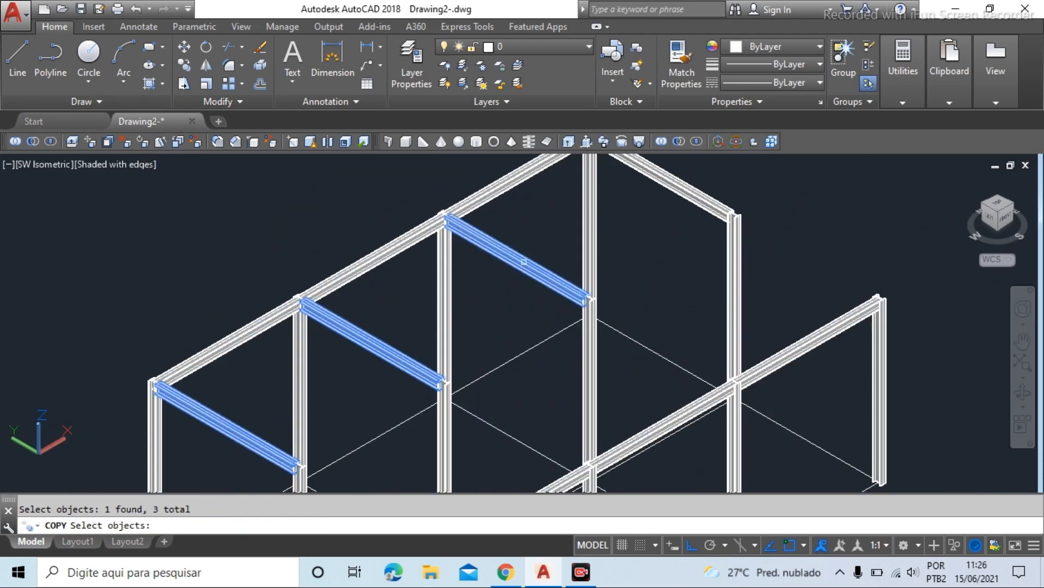
{"action": "left_click", "coordinate": [681, 205]}
{"action": "scroll", "coordinate": [648, 210], "scroll_direction": "down", "scroll_amount": 3}
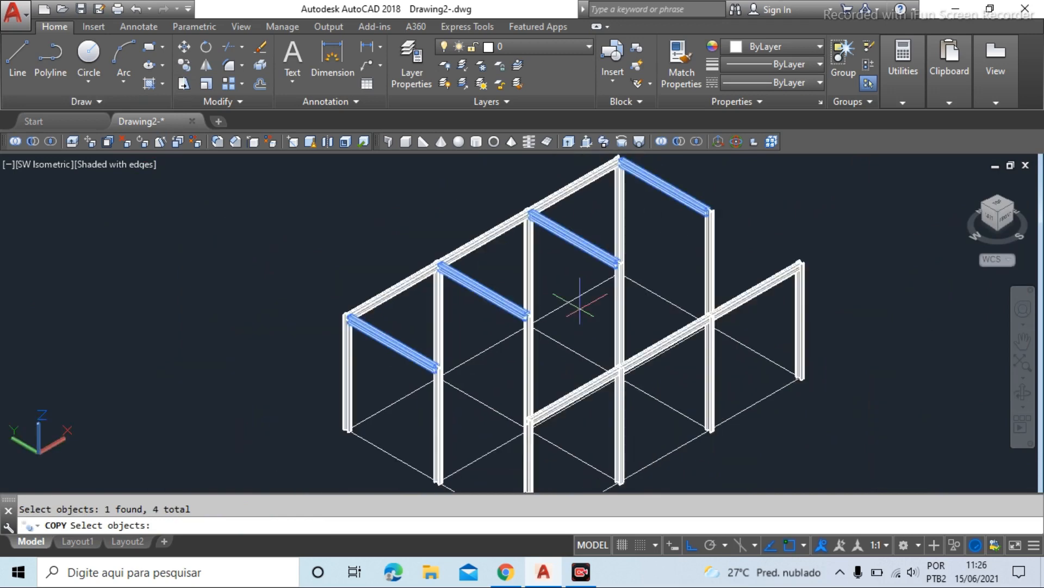
{"action": "key", "text": "Return"}
{"action": "scroll", "coordinate": [299, 307], "scroll_direction": "up", "scroll_amount": 8}
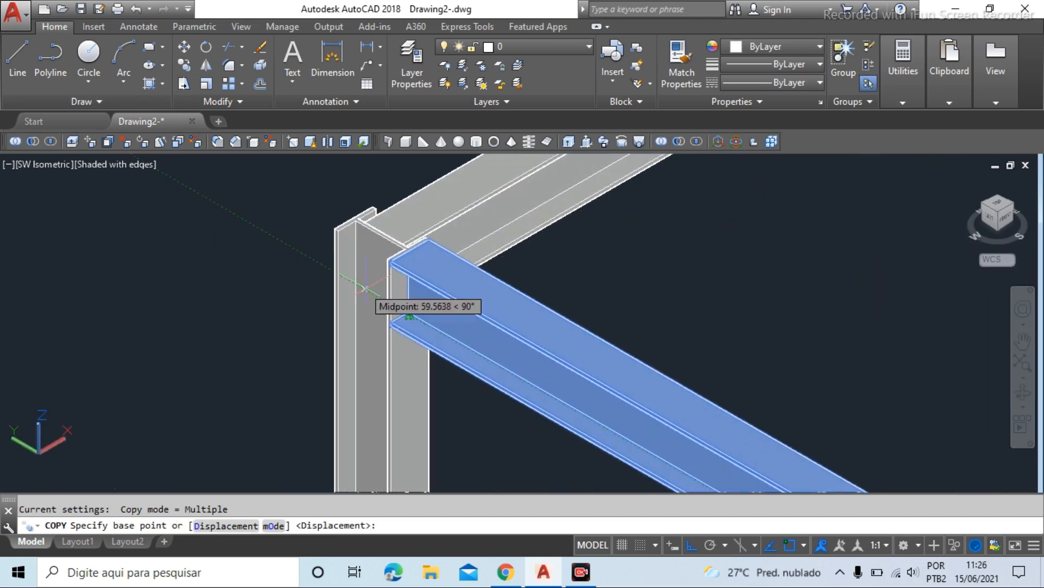
{"action": "scroll", "coordinate": [305, 226], "scroll_direction": "down", "scroll_amount": 5}
{"action": "scroll", "coordinate": [307, 229], "scroll_direction": "up", "scroll_amount": 5}
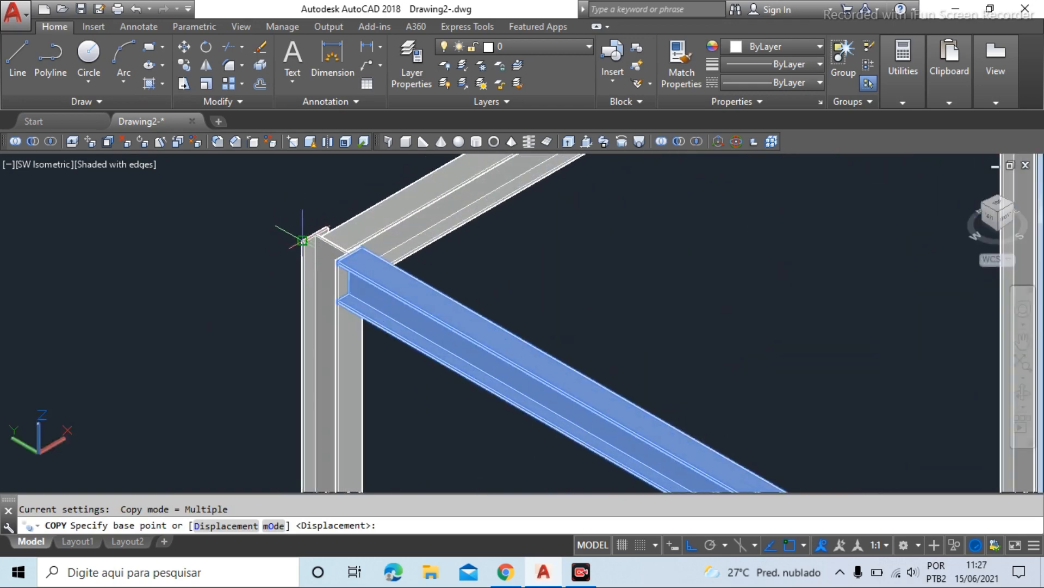
{"action": "left_click", "coordinate": [303, 240]}
{"action": "scroll", "coordinate": [294, 261], "scroll_direction": "down", "scroll_amount": 5}
{"action": "scroll", "coordinate": [402, 296], "scroll_direction": "up", "scroll_amount": 6}
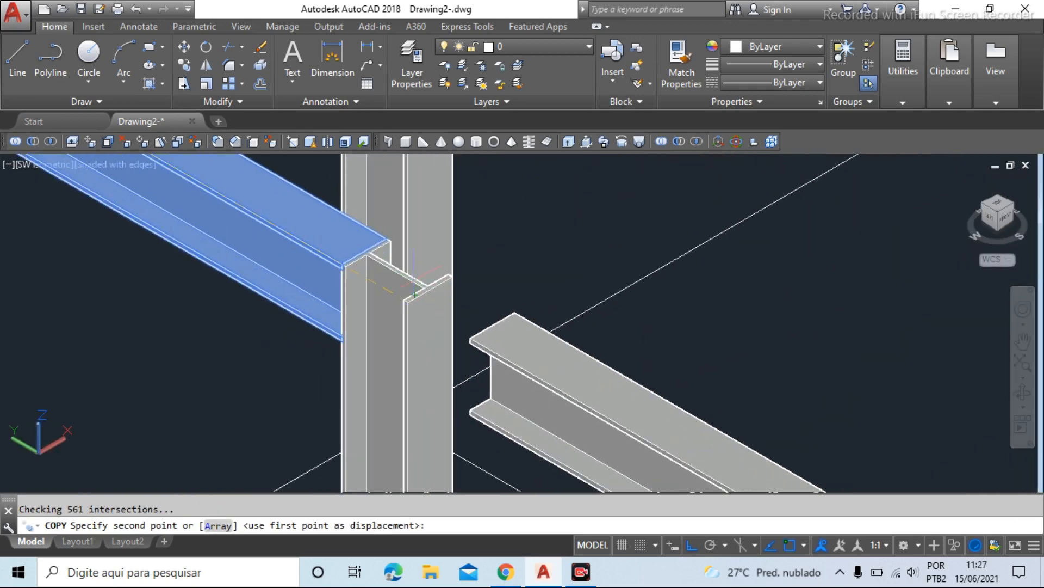
{"action": "scroll", "coordinate": [414, 294], "scroll_direction": "up", "scroll_amount": 4}
{"action": "left_click", "coordinate": [289, 276]}
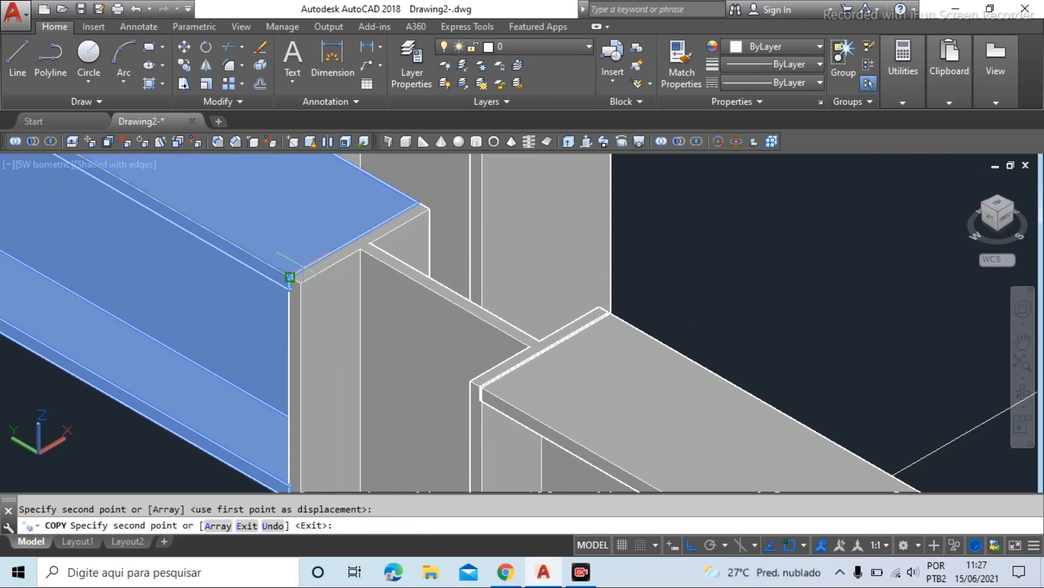
{"action": "key", "text": "Escape"}
Examine the cross beams and their joints at the column tops across both bays of the frame
{"action": "scroll", "coordinate": [495, 441], "scroll_direction": "down", "scroll_amount": 8}
{"action": "scroll", "coordinate": [479, 408], "scroll_direction": "down", "scroll_amount": 5}
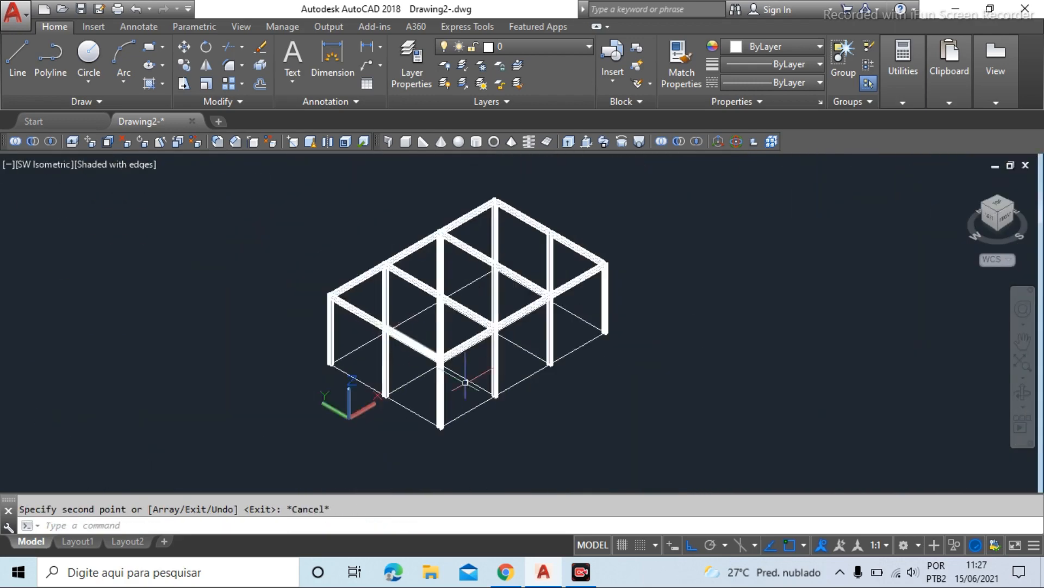
{"action": "scroll", "coordinate": [381, 359], "scroll_direction": "up", "scroll_amount": 6}
{"action": "scroll", "coordinate": [336, 345], "scroll_direction": "up", "scroll_amount": 4}
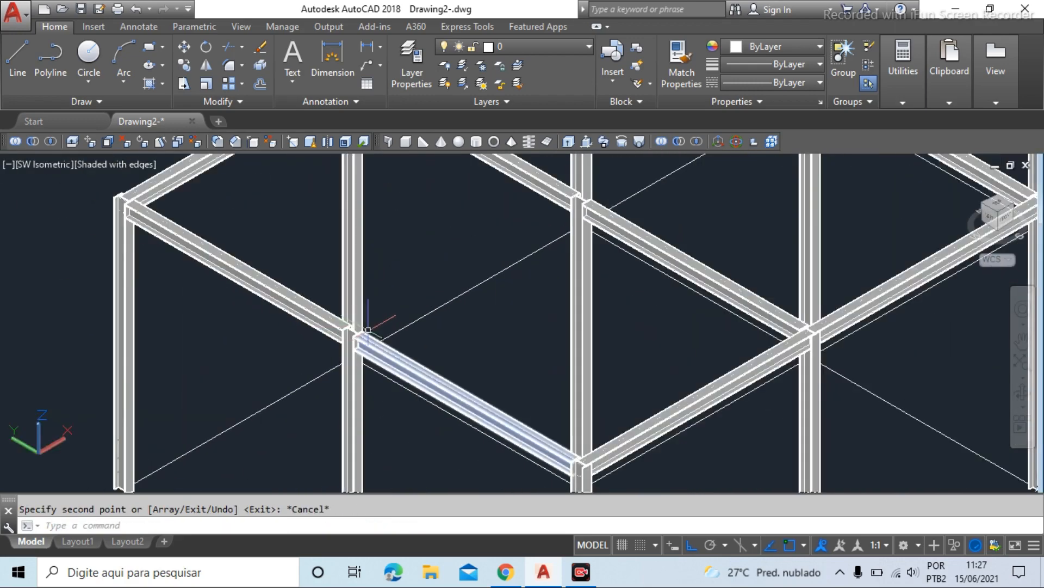
{"action": "scroll", "coordinate": [430, 364], "scroll_direction": "down", "scroll_amount": 6}
{"action": "scroll", "coordinate": [420, 354], "scroll_direction": "up", "scroll_amount": 5}
{"action": "scroll", "coordinate": [420, 354], "scroll_direction": "down", "scroll_amount": 6}
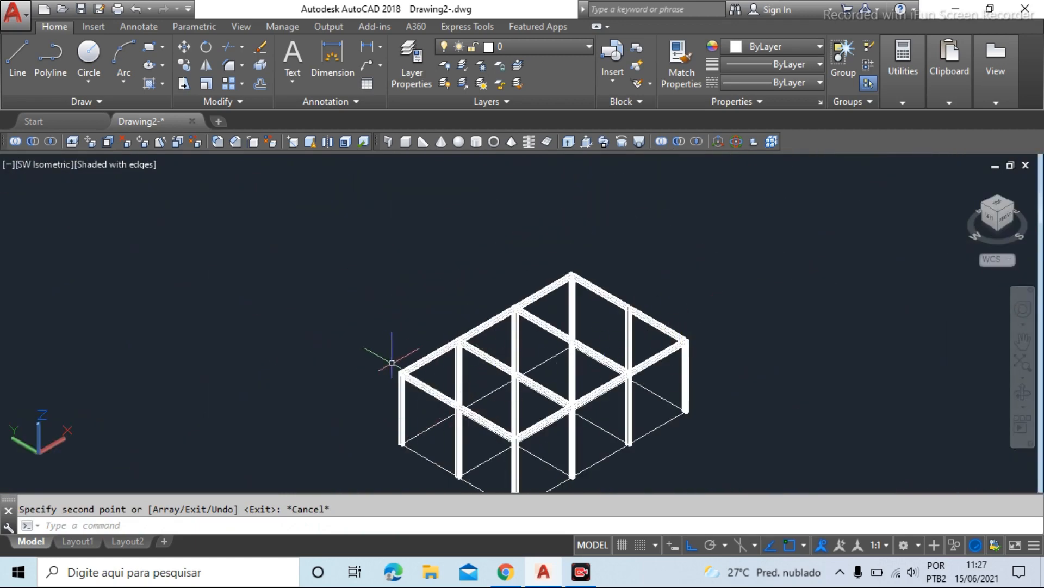
{"action": "scroll", "coordinate": [415, 357], "scroll_direction": "up", "scroll_amount": 4}
{"action": "scroll", "coordinate": [435, 348], "scroll_direction": "down", "scroll_amount": 5}
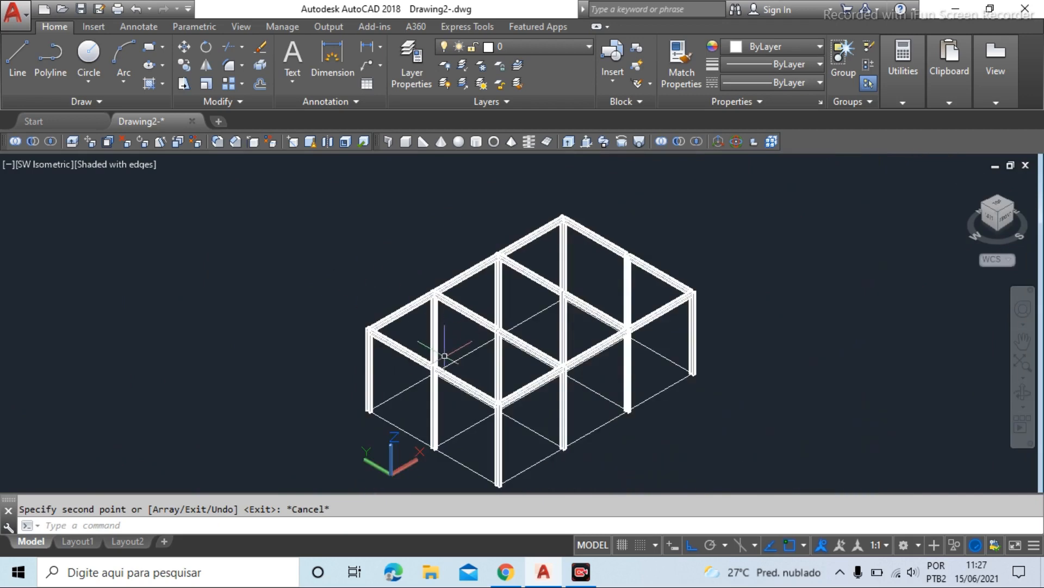
Copy the outer row's three longitudinal beams from its corner column top's outer flange corner to the same corner on the middle row's end column
{"action": "scroll", "coordinate": [381, 315], "scroll_direction": "up", "scroll_amount": 6}
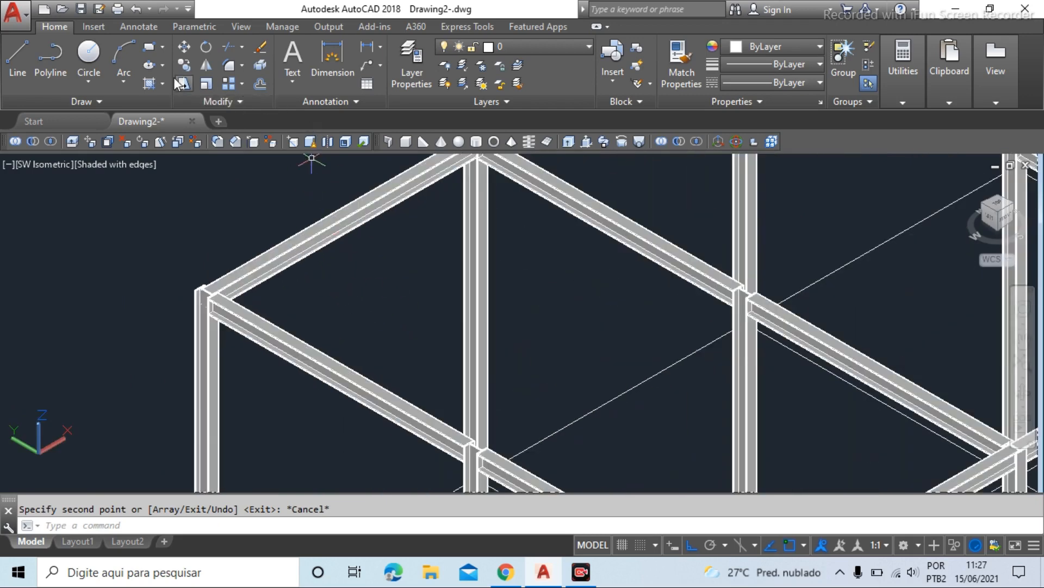
{"action": "left_click", "coordinate": [183, 64]}
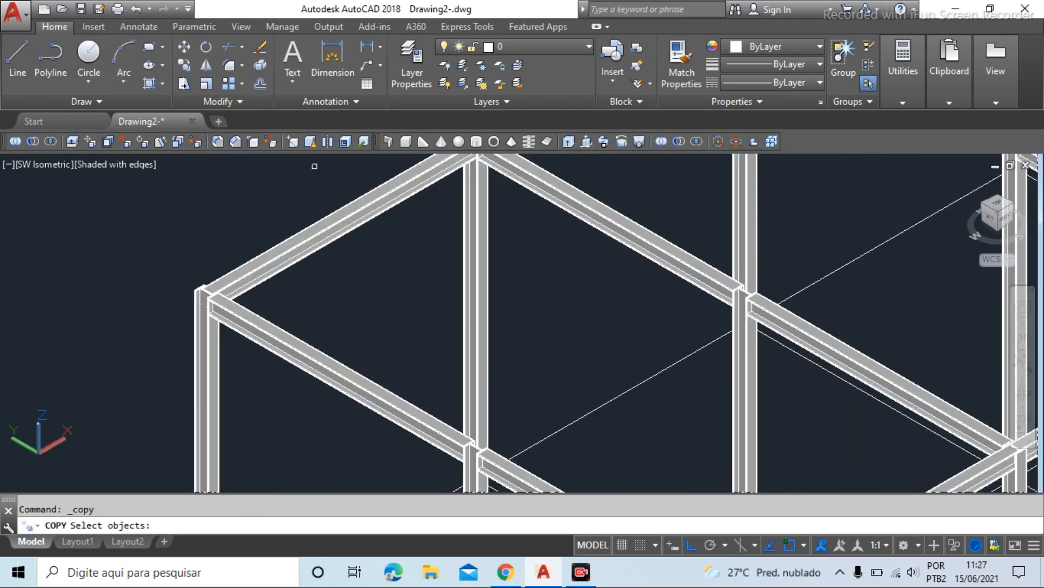
{"action": "left_click", "coordinate": [358, 264]}
{"action": "left_click", "coordinate": [312, 249]}
{"action": "scroll", "coordinate": [352, 352], "scroll_direction": "down", "scroll_amount": 4}
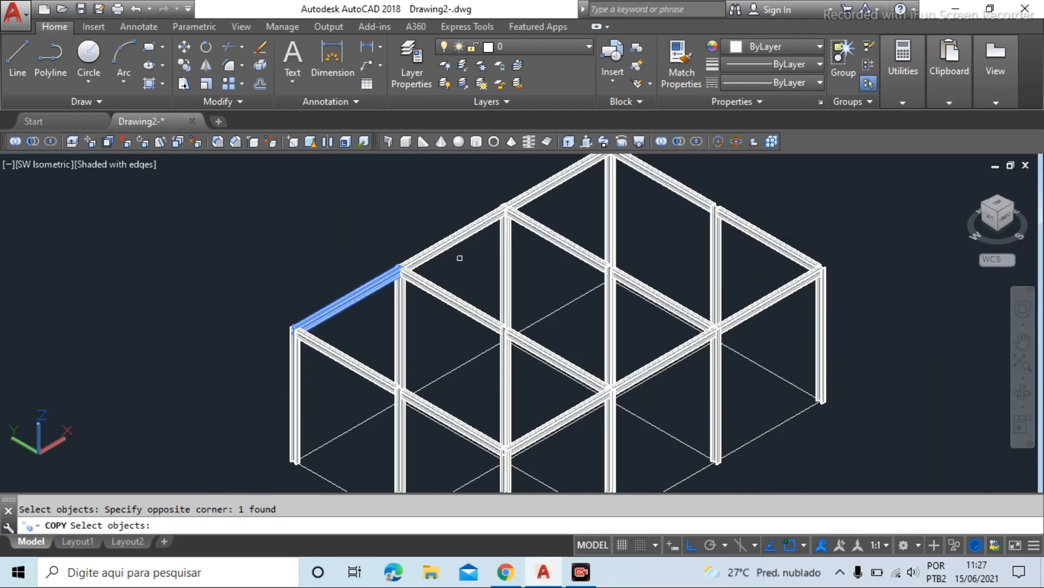
{"action": "scroll", "coordinate": [458, 256], "scroll_direction": "up", "scroll_amount": 2}
{"action": "left_click", "coordinate": [460, 240]}
{"action": "left_click", "coordinate": [440, 228]}
{"action": "scroll", "coordinate": [443, 315], "scroll_direction": "down", "scroll_amount": 2}
{"action": "scroll", "coordinate": [468, 250], "scroll_direction": "up", "scroll_amount": 1}
{"action": "left_click", "coordinate": [506, 256]}
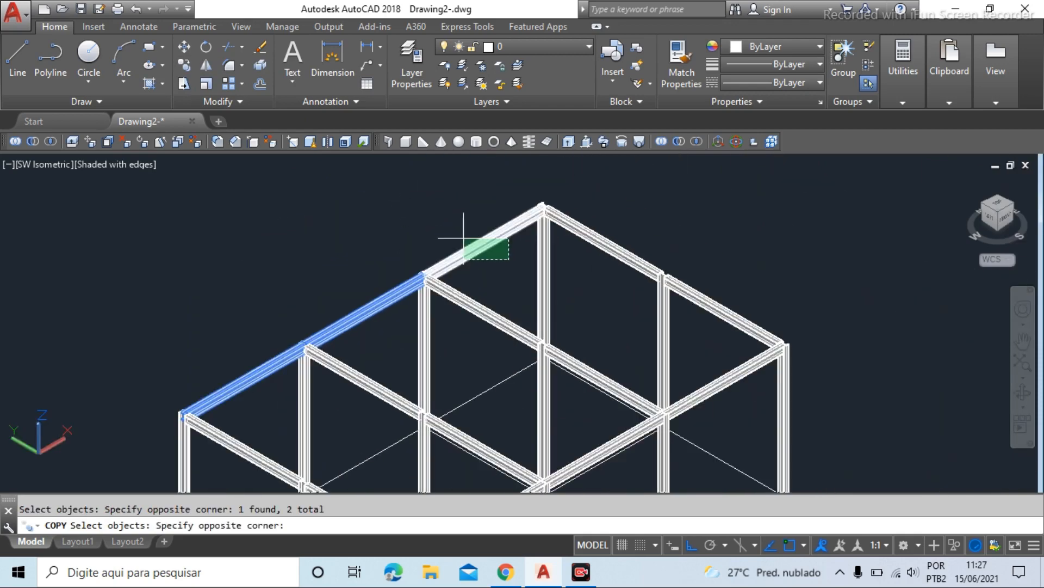
{"action": "left_click", "coordinate": [463, 234]}
{"action": "scroll", "coordinate": [446, 245], "scroll_direction": "down", "scroll_amount": 3}
{"action": "key", "text": "Return"}
{"action": "scroll", "coordinate": [438, 246], "scroll_direction": "up", "scroll_amount": 8}
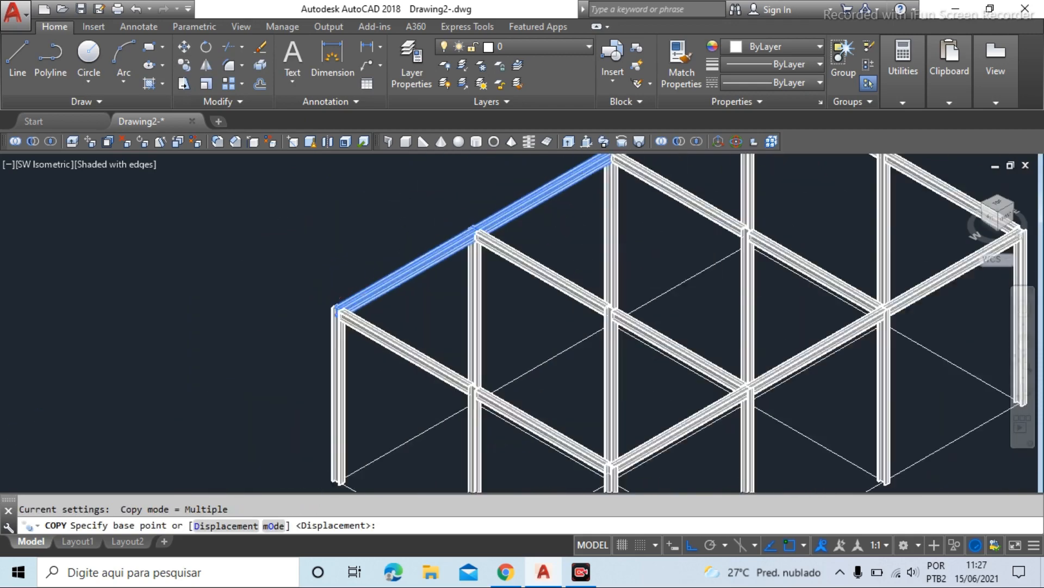
{"action": "scroll", "coordinate": [399, 271], "scroll_direction": "up", "scroll_amount": 6}
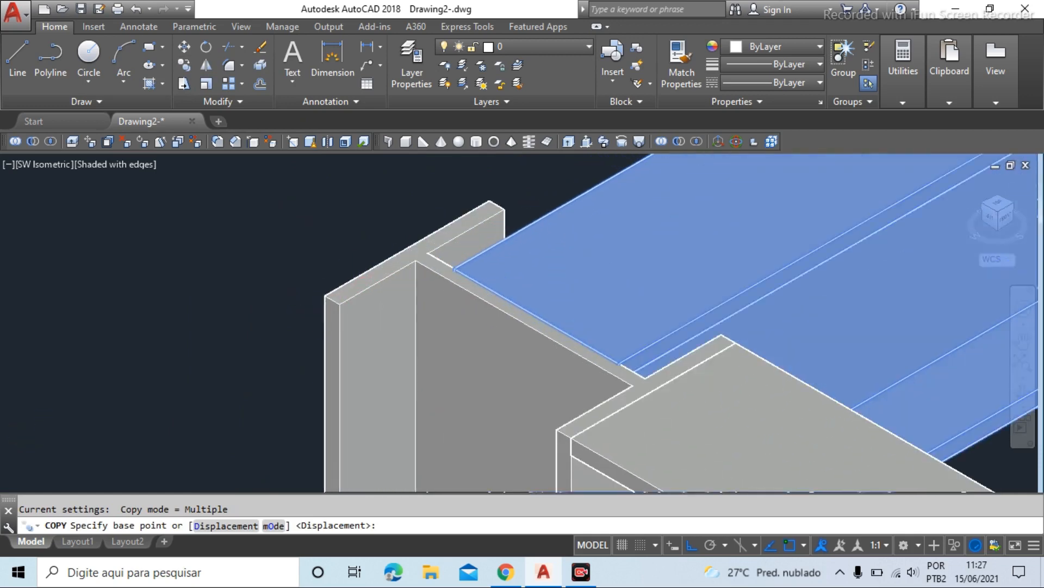
{"action": "left_click", "coordinate": [318, 298]}
{"action": "scroll", "coordinate": [348, 326], "scroll_direction": "down", "scroll_amount": 6}
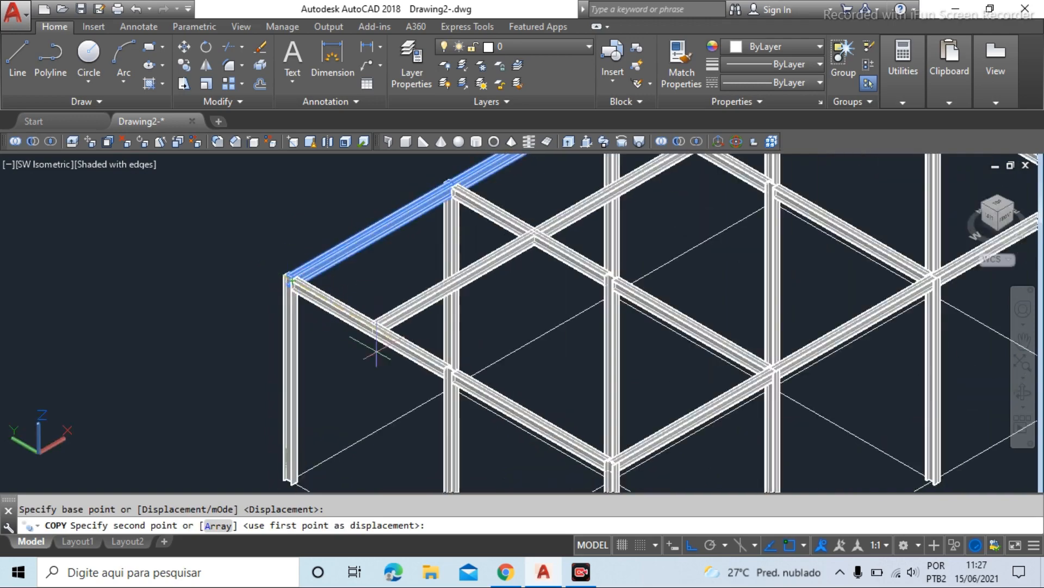
{"action": "scroll", "coordinate": [375, 351], "scroll_direction": "up", "scroll_amount": 8}
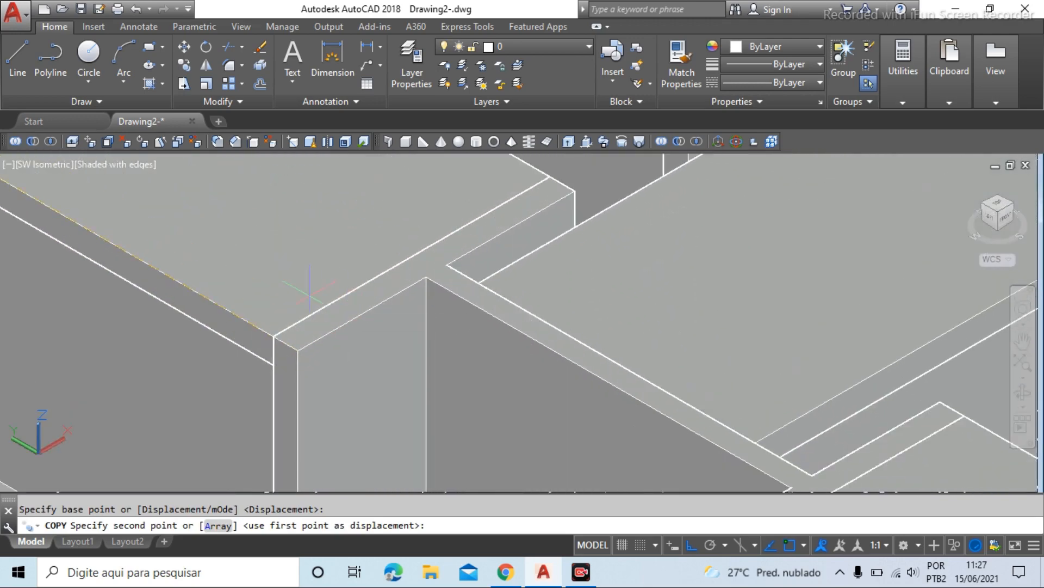
{"action": "left_click", "coordinate": [273, 335]}
{"action": "scroll", "coordinate": [273, 334], "scroll_direction": "down", "scroll_amount": 4}
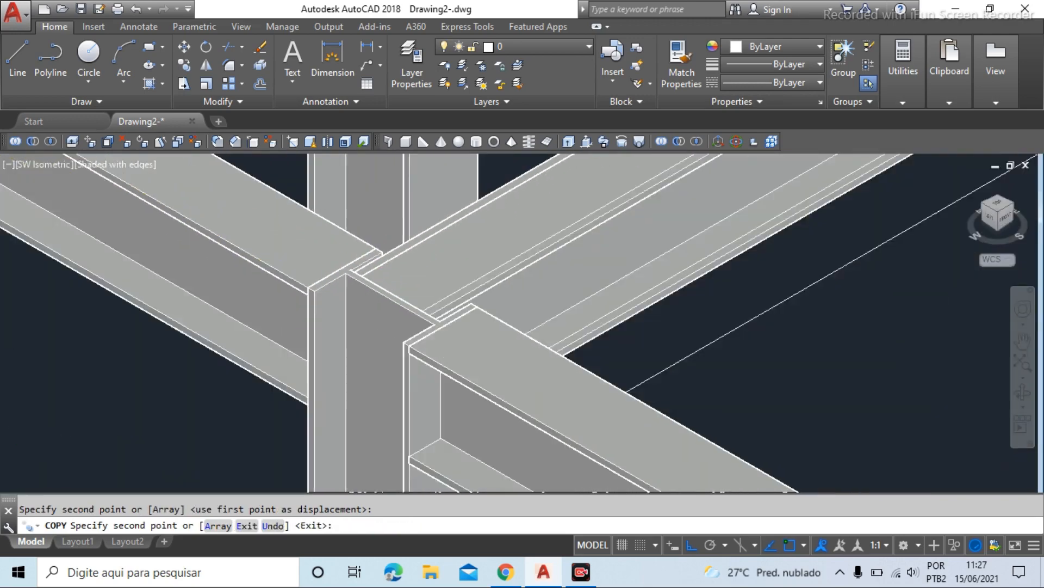
{"action": "key", "text": "Escape"}
Orbit the frame to examine its beam grid from above and the front, and restore the SW Isometric view
{"action": "scroll", "coordinate": [691, 453], "scroll_direction": "down", "scroll_amount": 6}
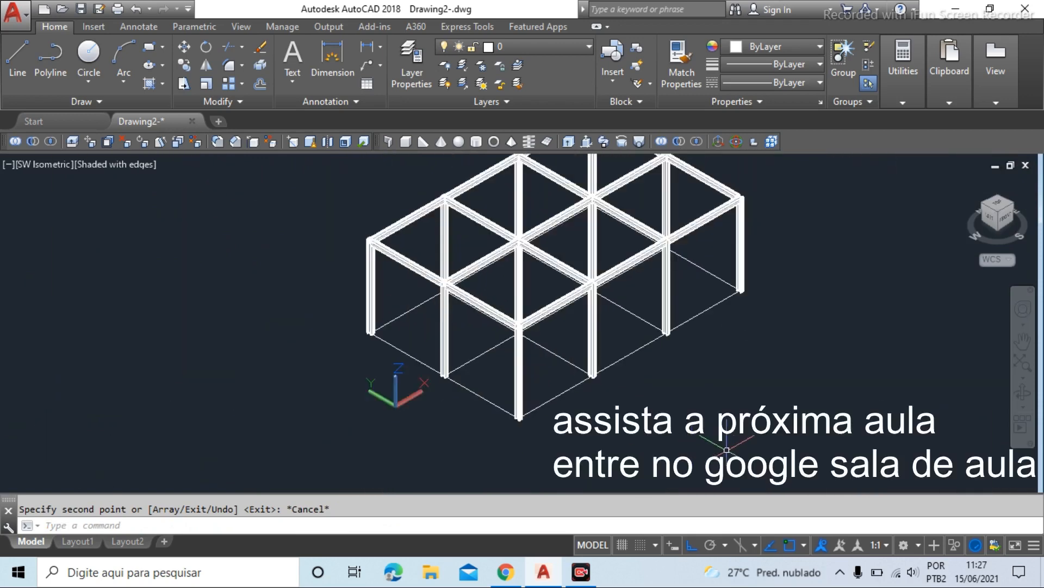
{"action": "mouse_move", "coordinate": [659, 375]}
{"action": "middle_mouse_down", "text": "shift"}
{"action": "mouse_move", "coordinate": [385, 287]}
{"action": "mouse_move", "coordinate": [297, 311]}
{"action": "mouse_move", "coordinate": [210, 303]}
{"action": "mouse_move", "coordinate": [394, 347]}
{"action": "mouse_move", "coordinate": [506, 354]}
{"action": "middle_mouse_up", "text": "shift"}
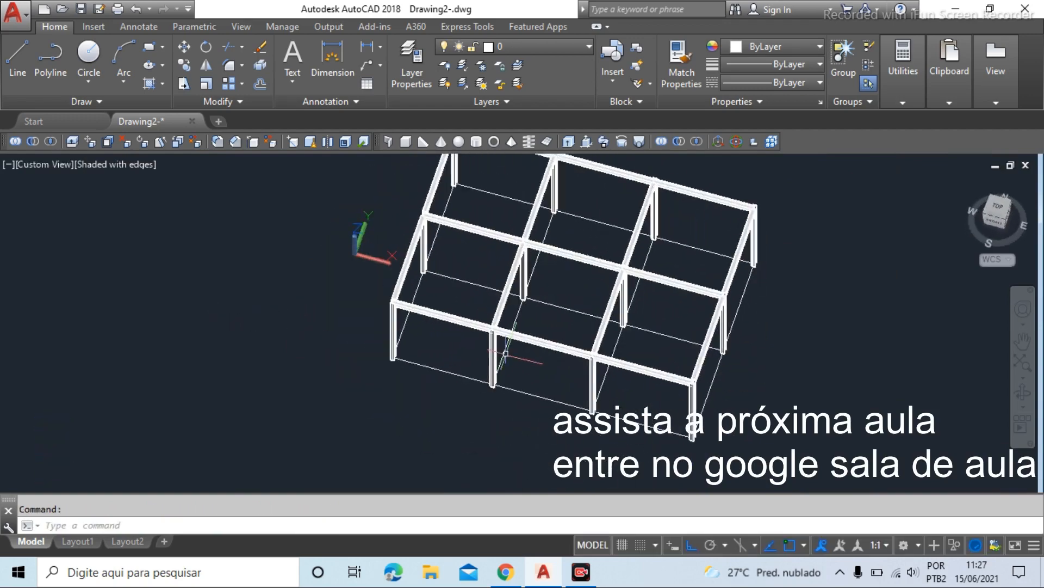
{"action": "scroll", "coordinate": [607, 333], "scroll_direction": "down", "scroll_amount": 5}
{"action": "scroll", "coordinate": [595, 315], "scroll_direction": "up", "scroll_amount": 3}
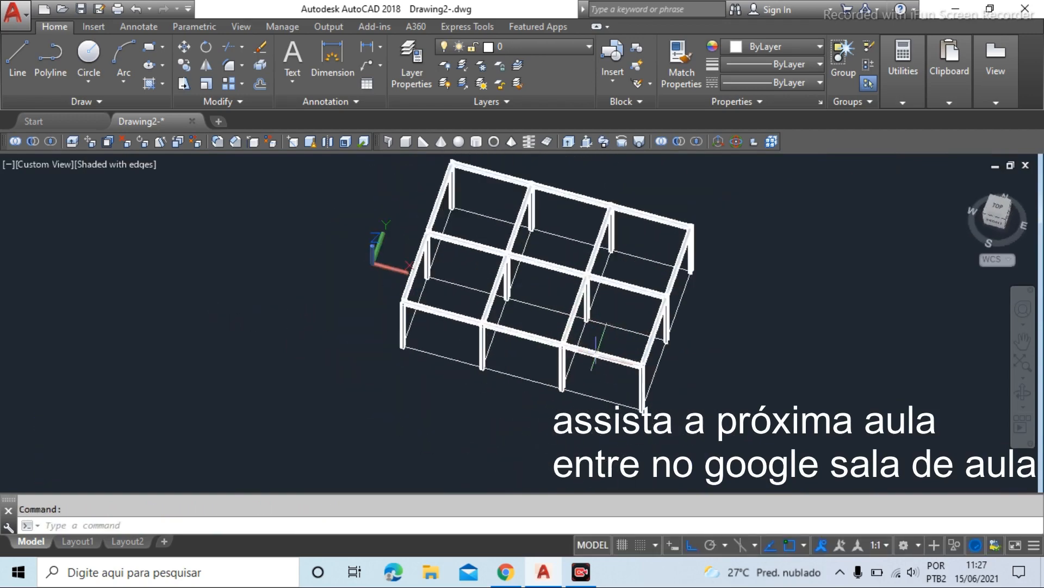
{"action": "middle_click_drag", "start_coordinate": [595, 314], "coordinate": [682, 281], "text": "shift"}
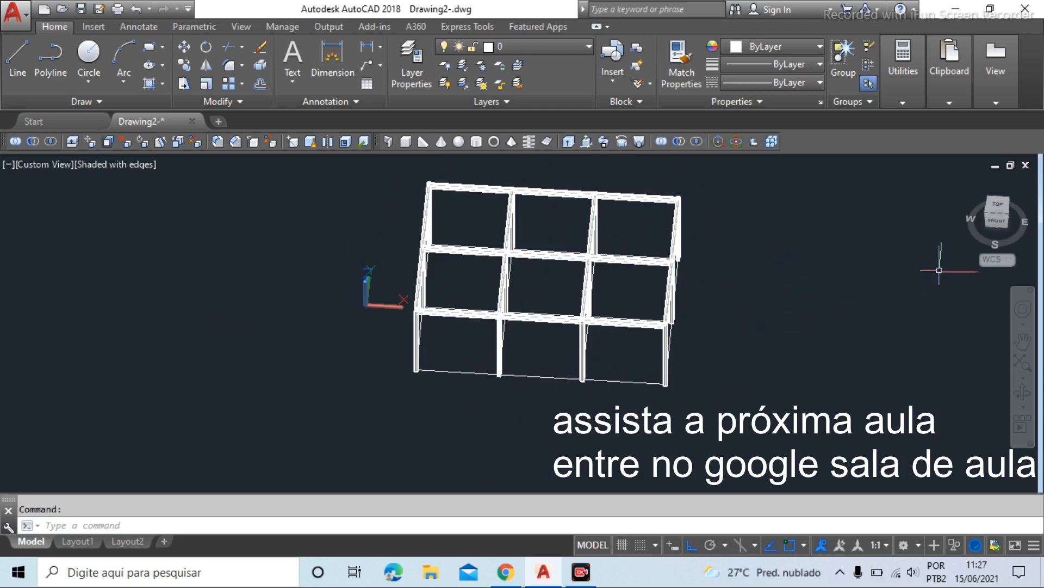
{"action": "left_click", "coordinate": [991, 220]}
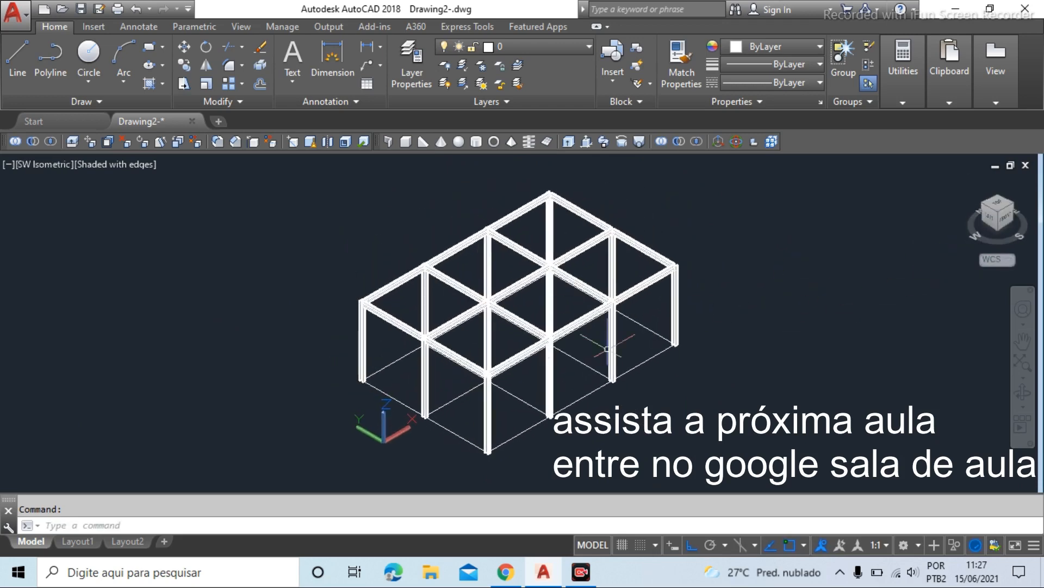
{"action": "scroll", "coordinate": [406, 297], "scroll_direction": "up", "scroll_amount": 4}
{"action": "scroll", "coordinate": [406, 297], "scroll_direction": "down", "scroll_amount": 2}
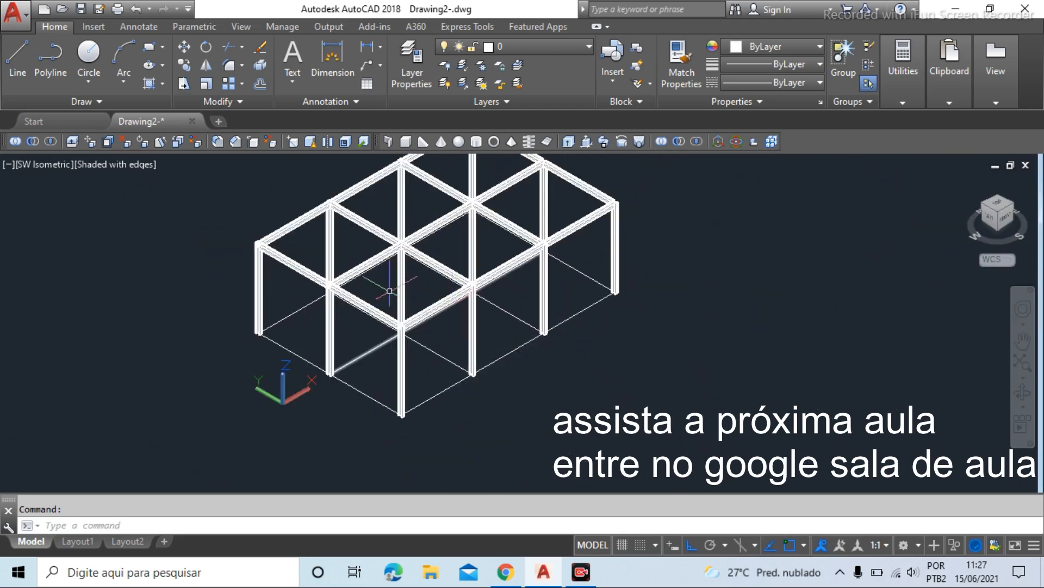
{"action": "scroll", "coordinate": [390, 291], "scroll_direction": "down", "scroll_amount": 2}
{"action": "scroll", "coordinate": [520, 255], "scroll_direction": "up", "scroll_amount": 1}
{"action": "scroll", "coordinate": [542, 322], "scroll_direction": "up", "scroll_amount": 1}
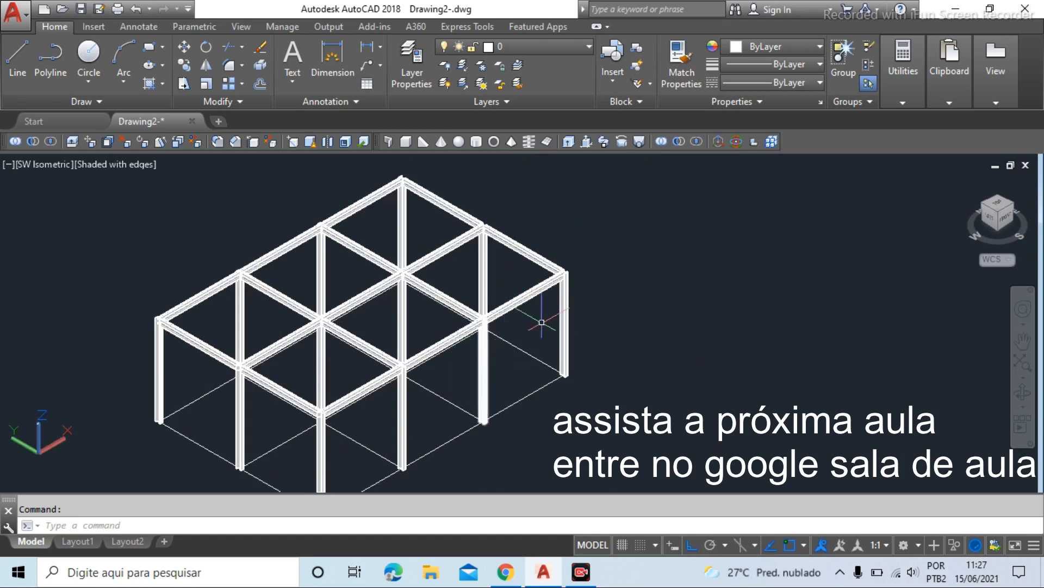
{"action": "scroll", "coordinate": [541, 322], "scroll_direction": "down", "scroll_amount": 3}
{"action": "scroll", "coordinate": [421, 295], "scroll_direction": "up", "scroll_amount": 2}
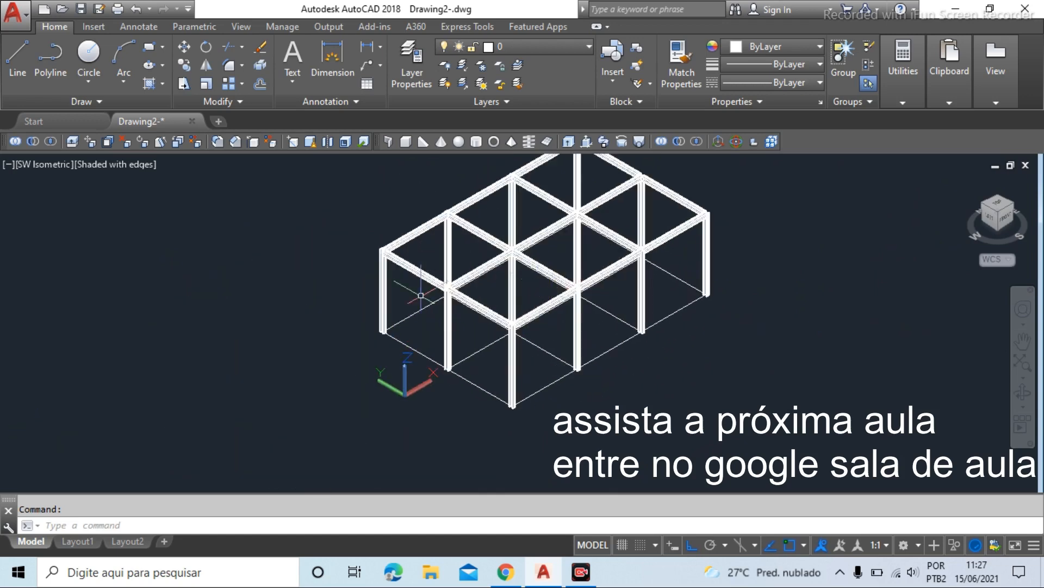
{"action": "scroll", "coordinate": [421, 295], "scroll_direction": "down", "scroll_amount": 3}
{"action": "scroll", "coordinate": [538, 354], "scroll_direction": "up", "scroll_amount": 2}
{"action": "scroll", "coordinate": [338, 226], "scroll_direction": "up", "scroll_amount": 2}
{"action": "scroll", "coordinate": [338, 226], "scroll_direction": "down", "scroll_amount": 2}
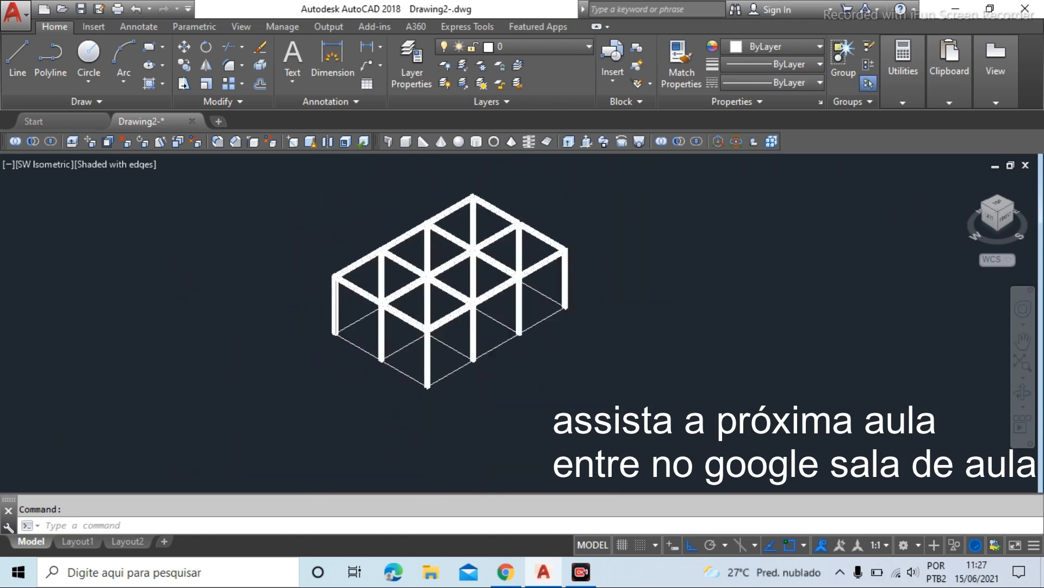
{"action": "scroll", "coordinate": [435, 246], "scroll_direction": "down", "scroll_amount": 2}
{"action": "scroll", "coordinate": [430, 221], "scroll_direction": "up", "scroll_amount": 3}
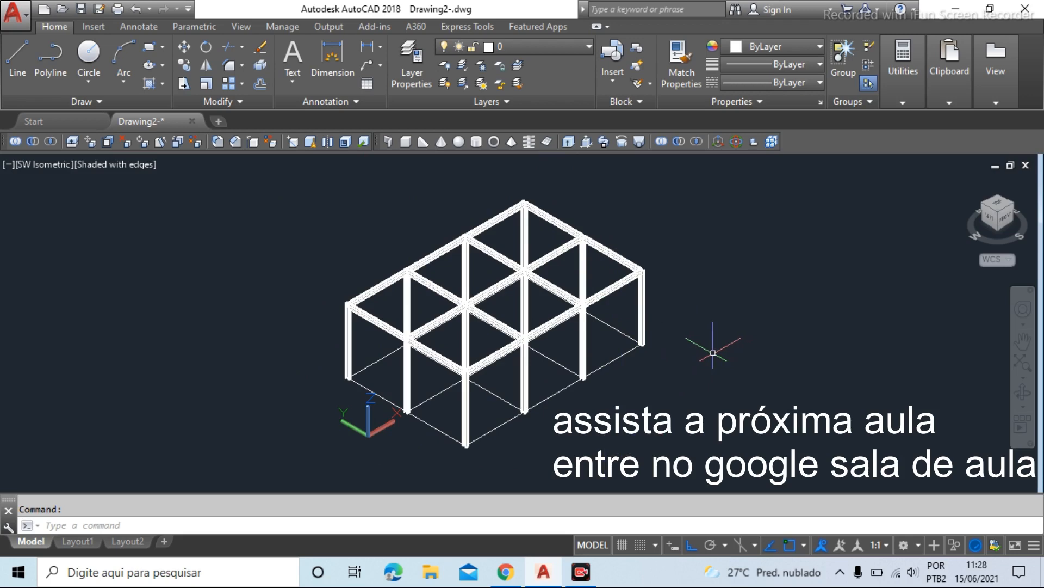
{"action": "mouse_move", "coordinate": [582, 580]}
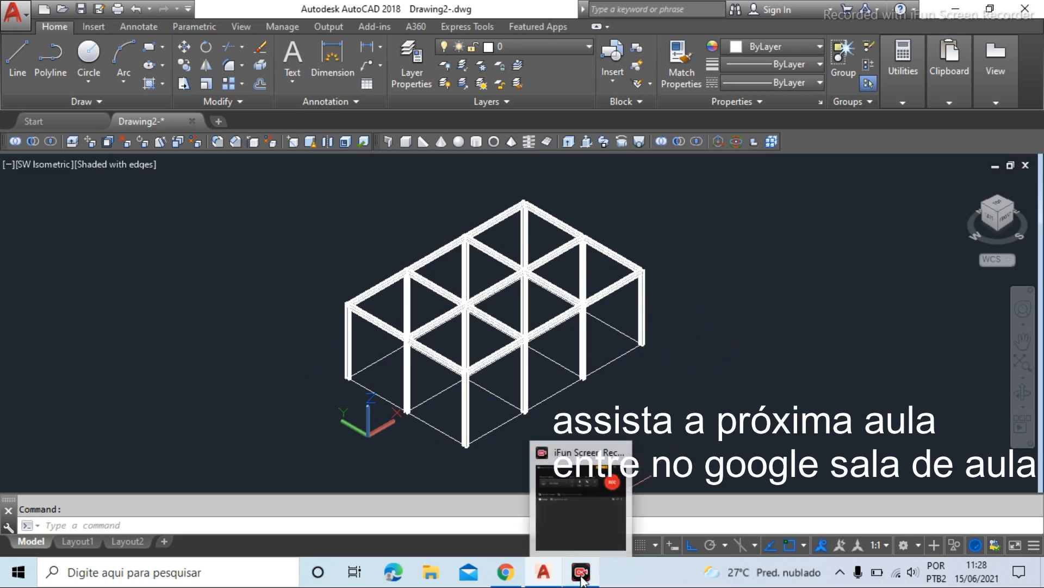